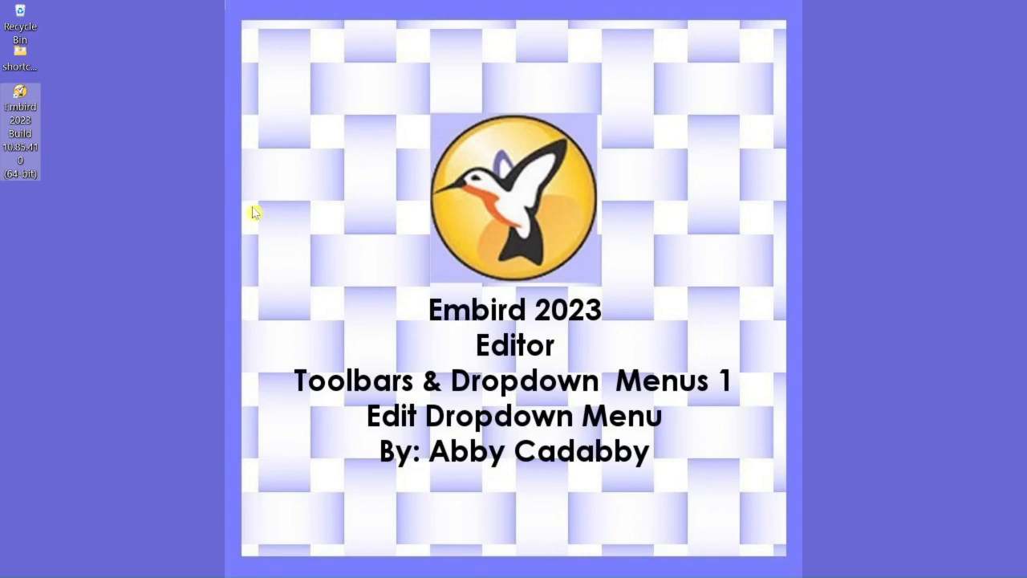
Start Embird 2023 and switch from the Editor to the Manager.
double_click(20, 112)
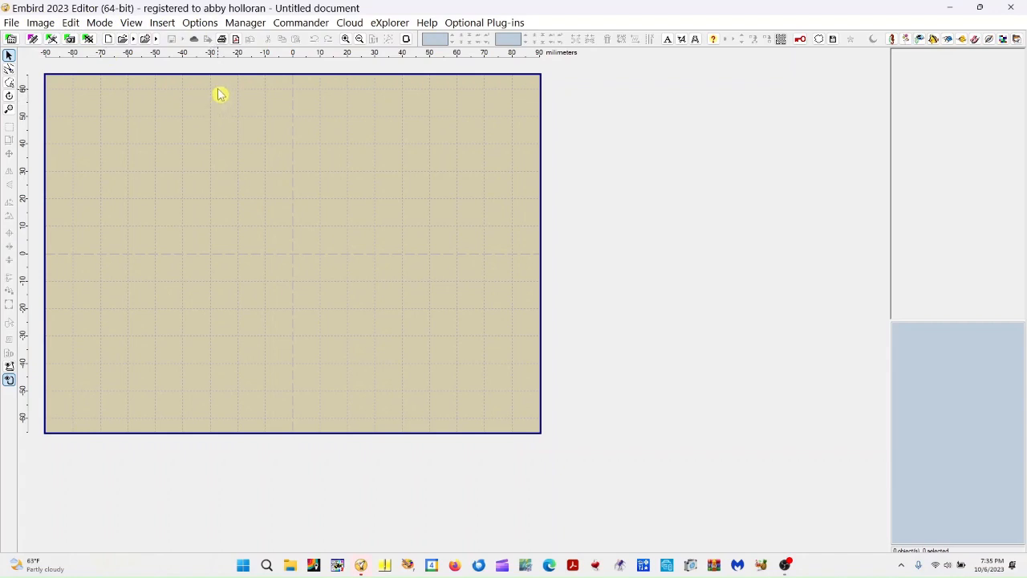
click(247, 24)
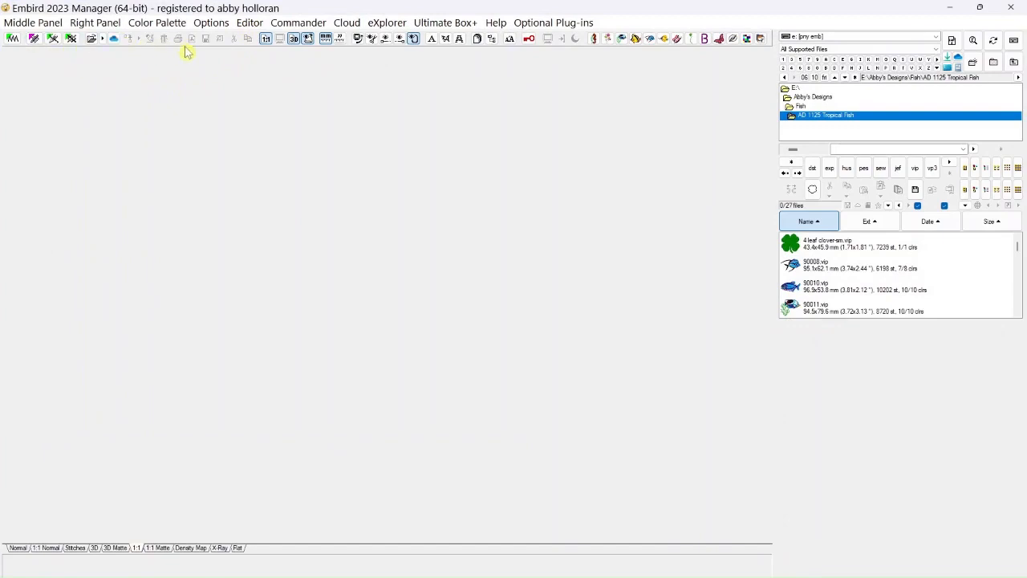
Set the module launched on startup to Editor and return to the Editor.
click(212, 24)
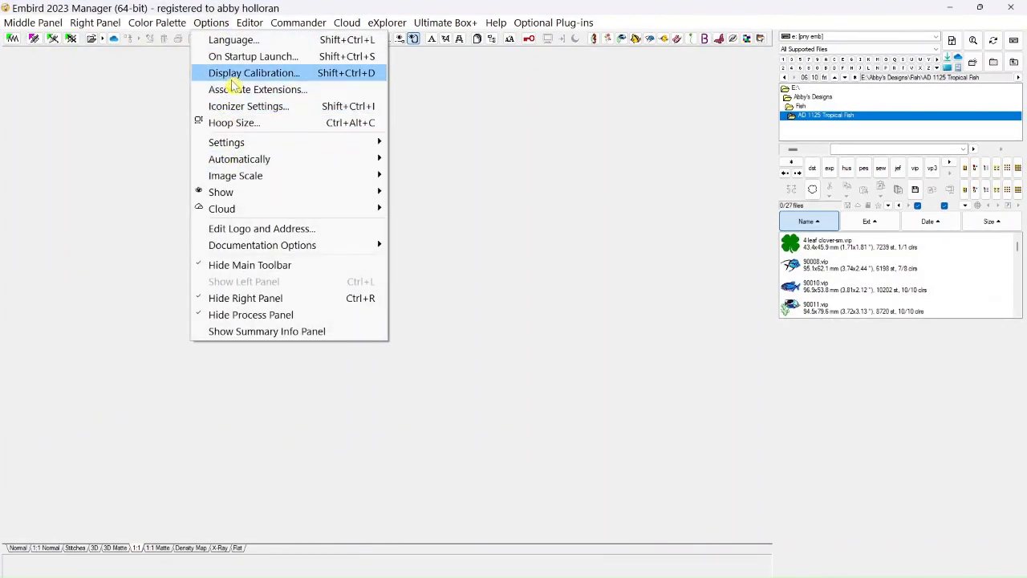
click(231, 61)
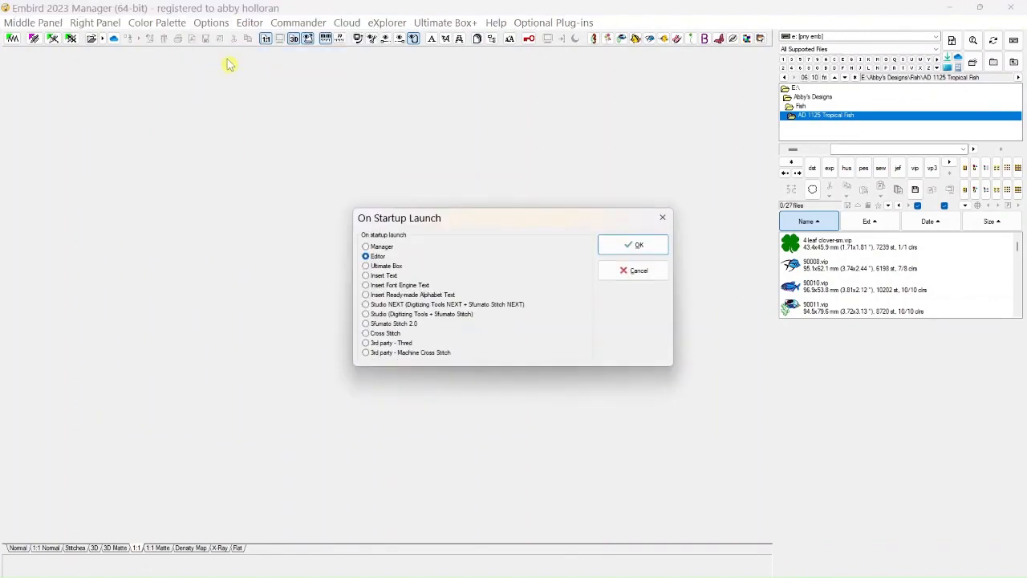
click(366, 248)
click(366, 256)
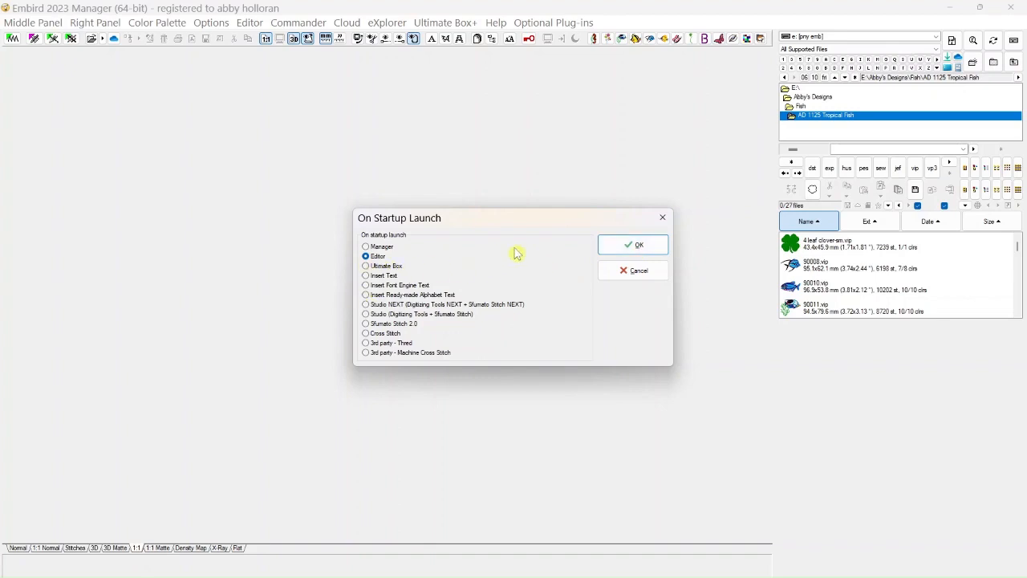
click(616, 248)
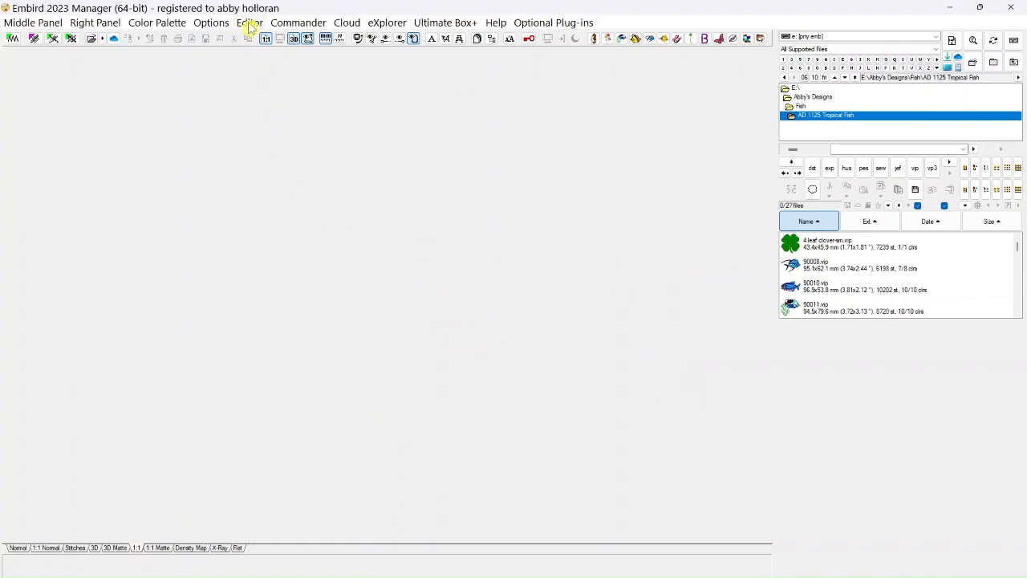
click(13, 38)
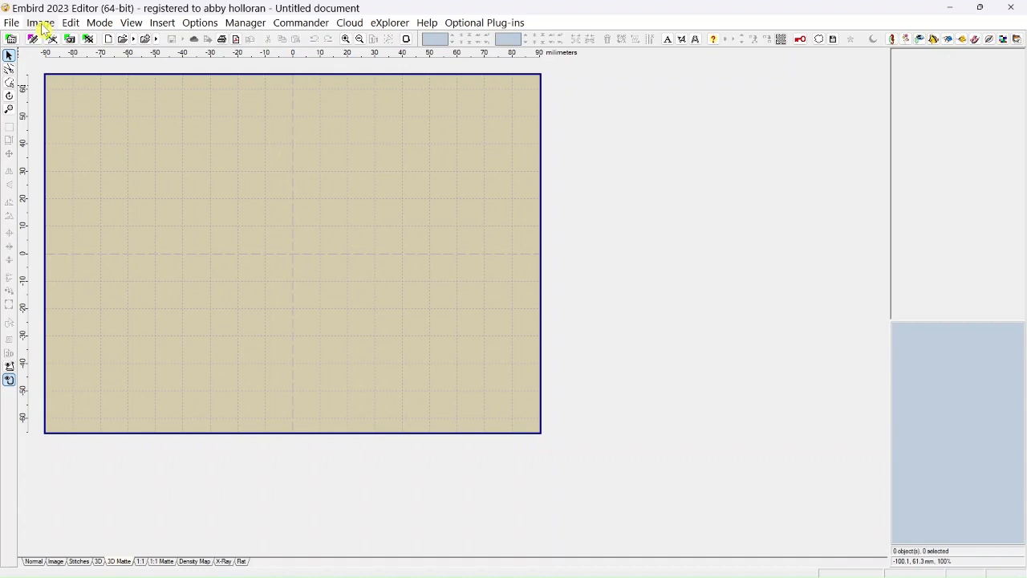
click(41, 23)
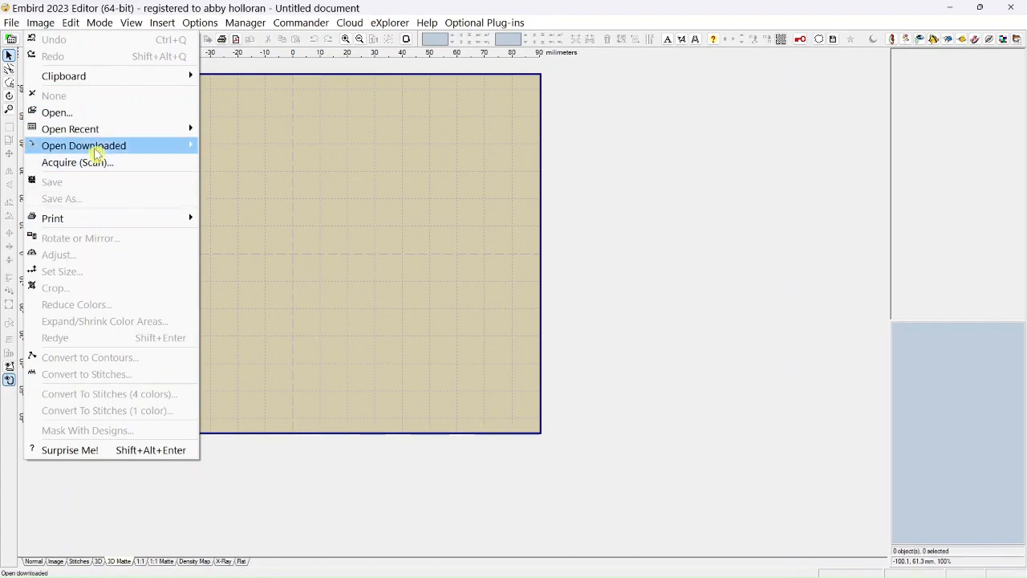
click(72, 24)
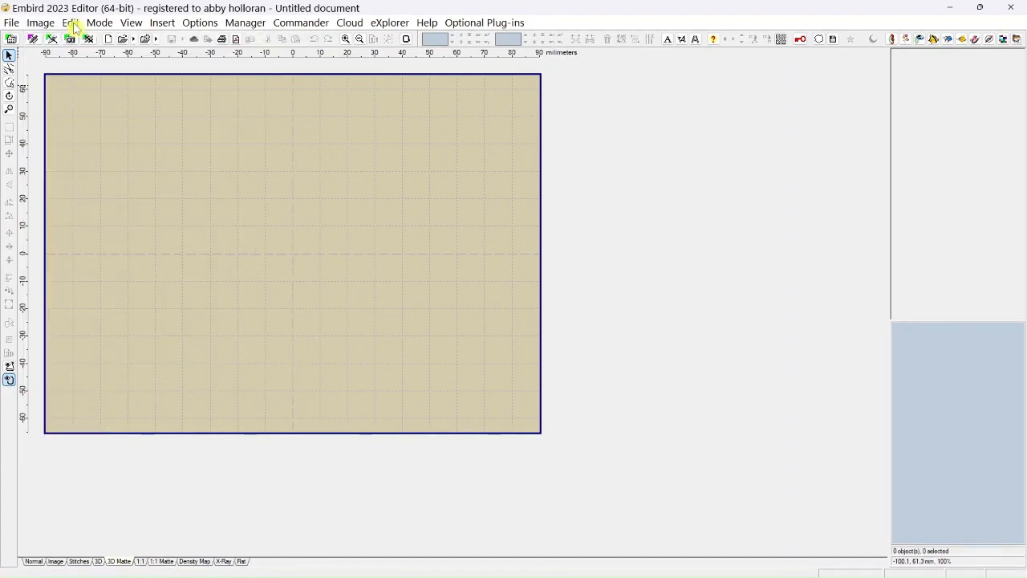
click(73, 24)
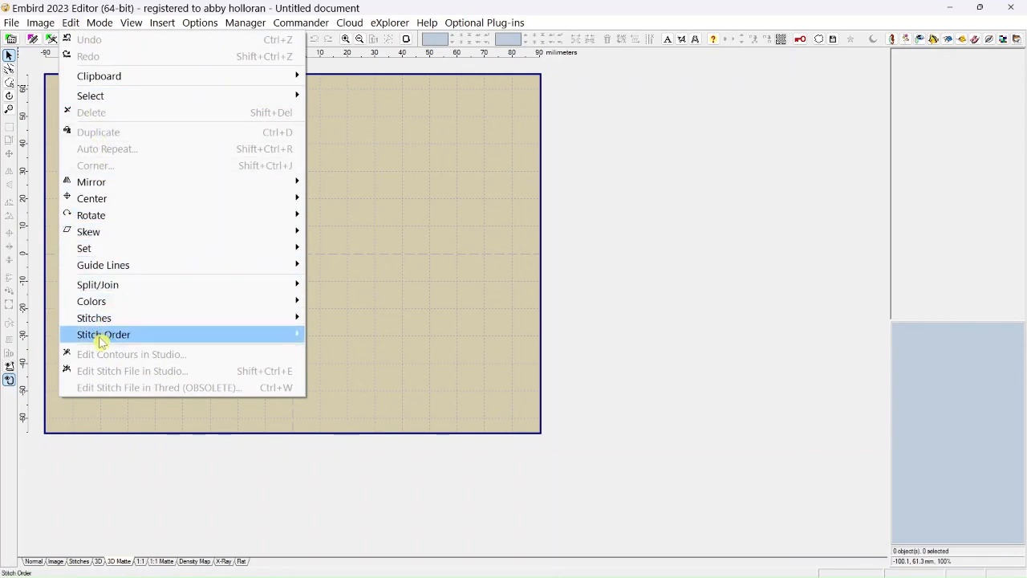
mouse_move(102, 343)
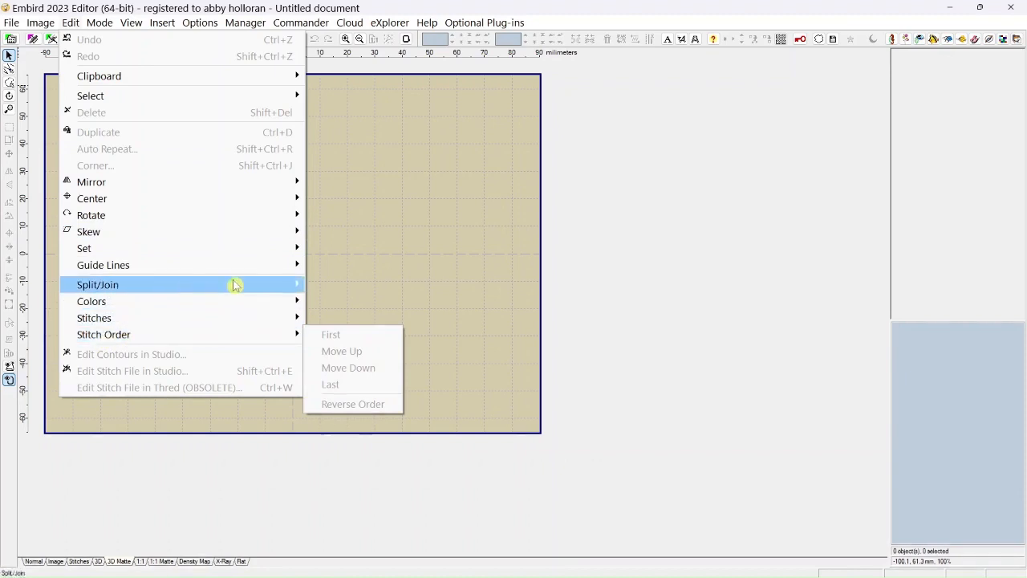
click(591, 206)
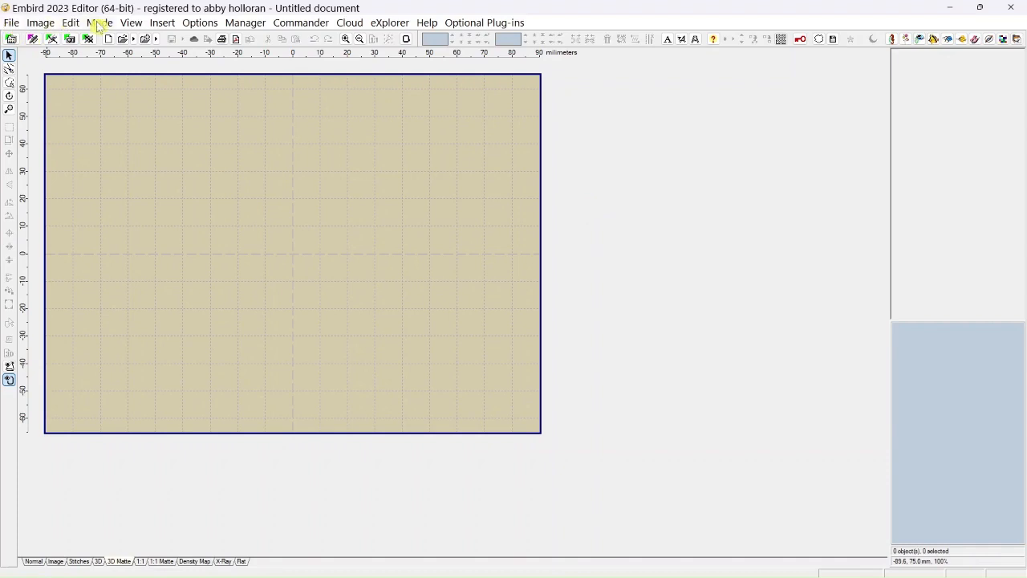
click(162, 24)
mouse_move(128, 25)
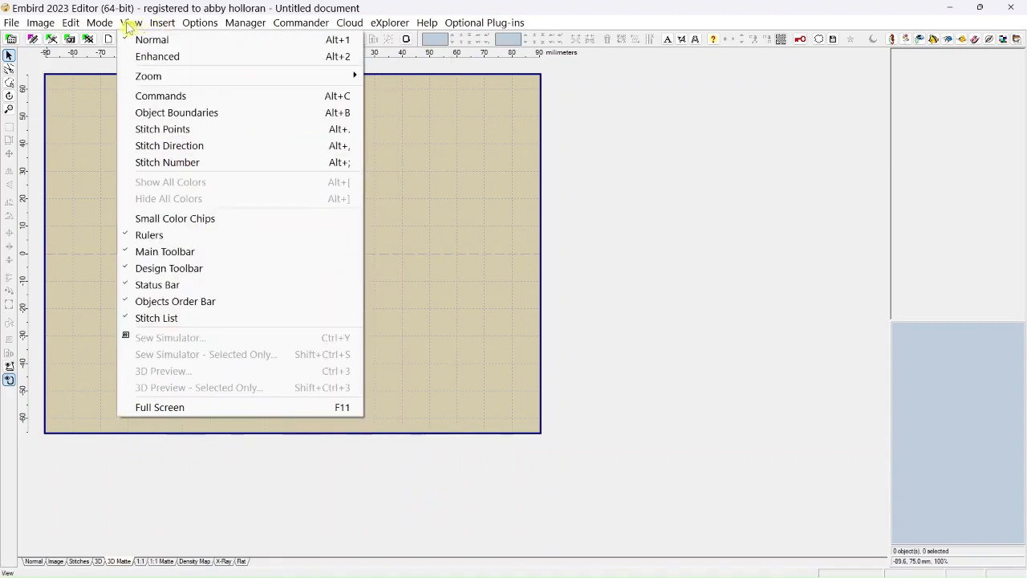
mouse_move(215, 24)
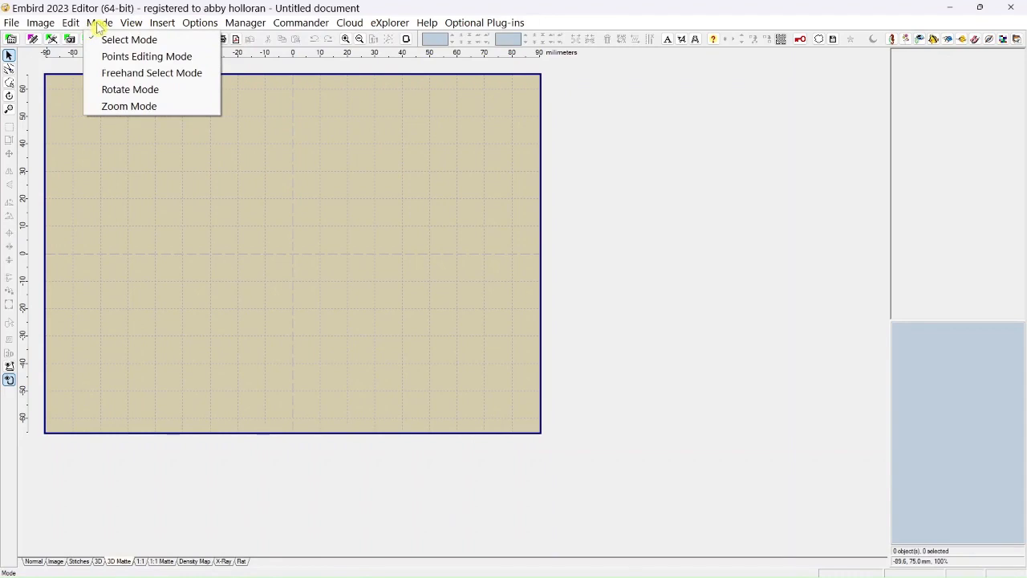
mouse_move(51, 27)
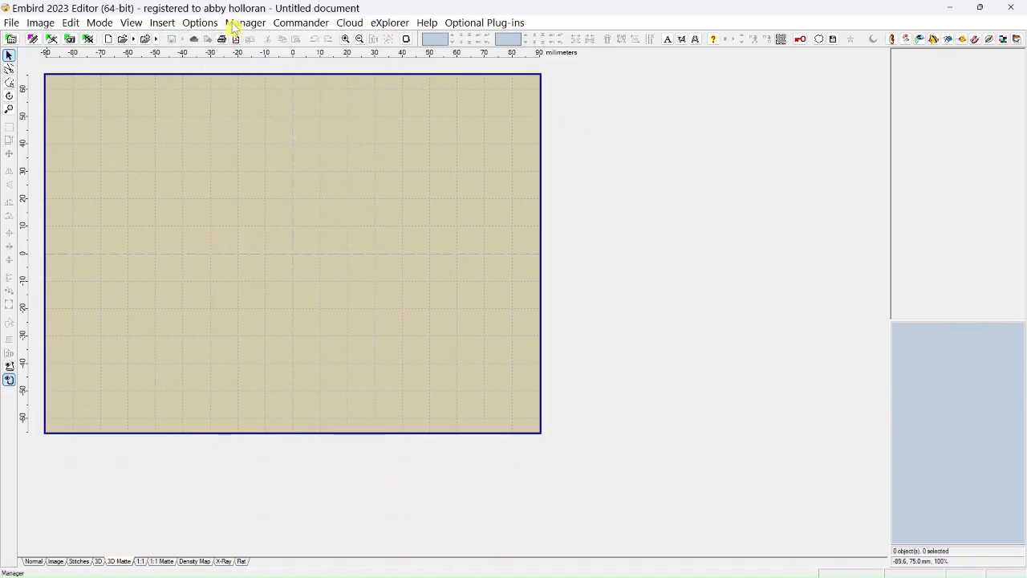
mouse_move(11, 26)
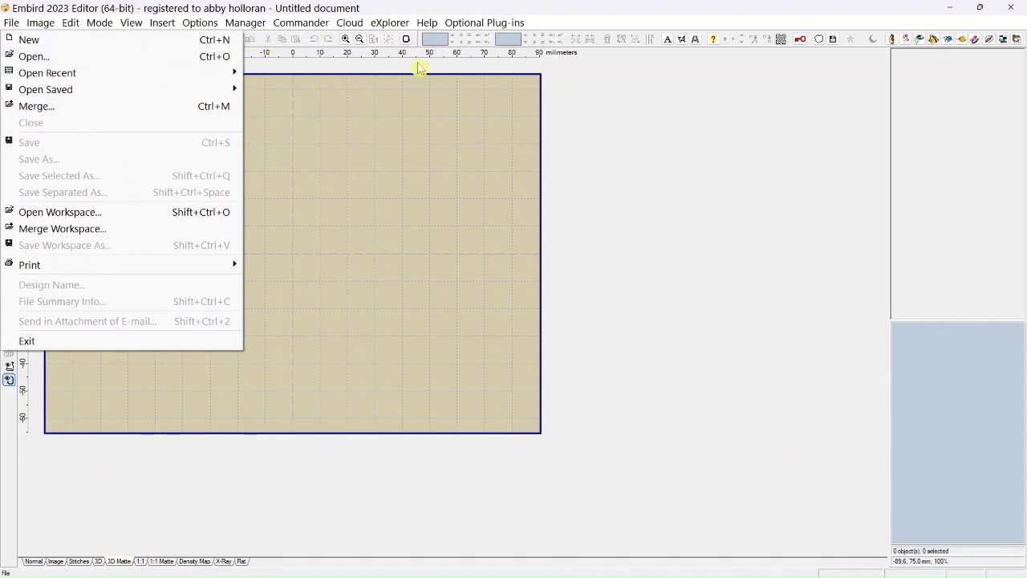
click(437, 95)
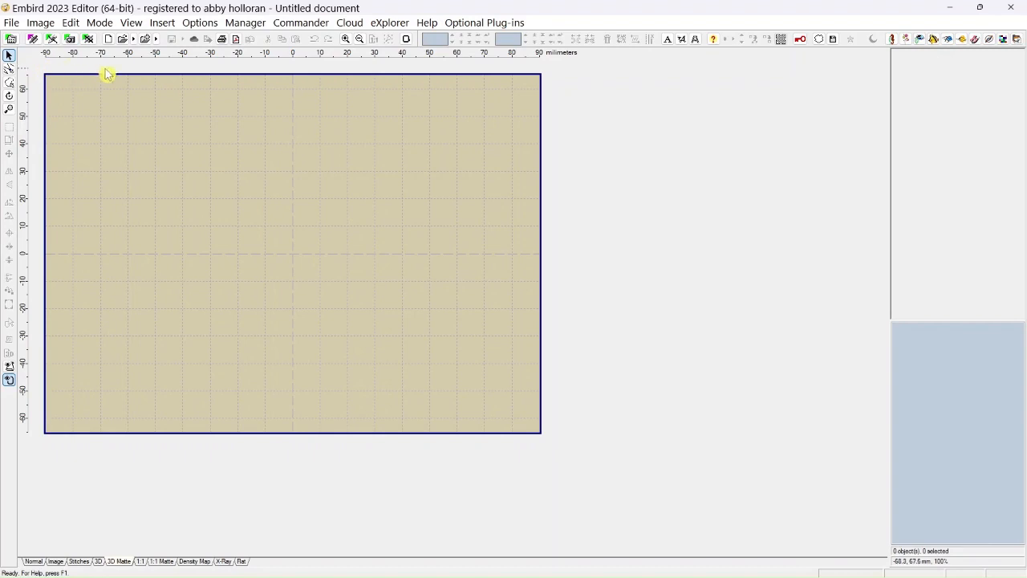
Review the available hoop sizes and leave the current hoop selected.
click(406, 39)
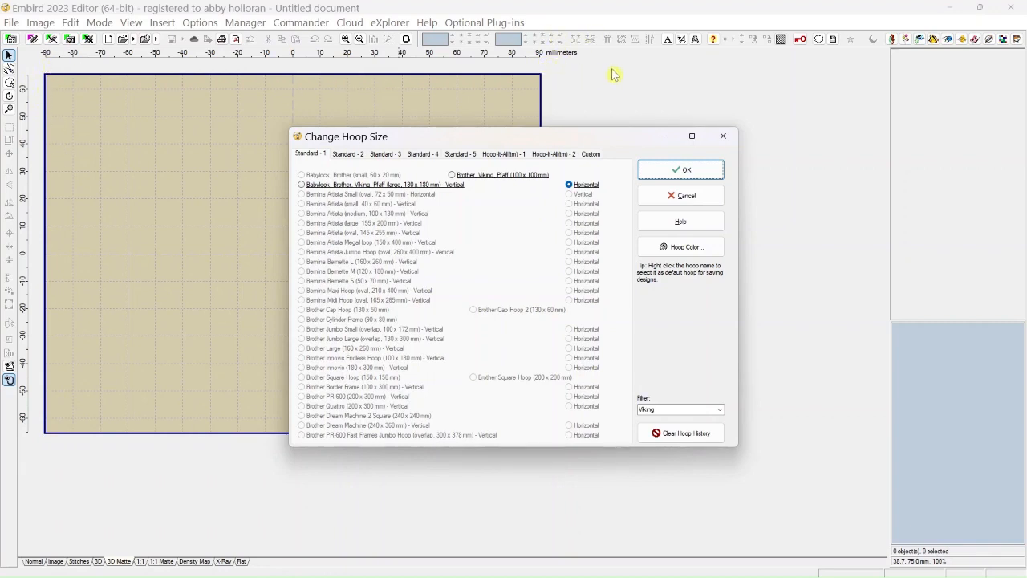
click(722, 136)
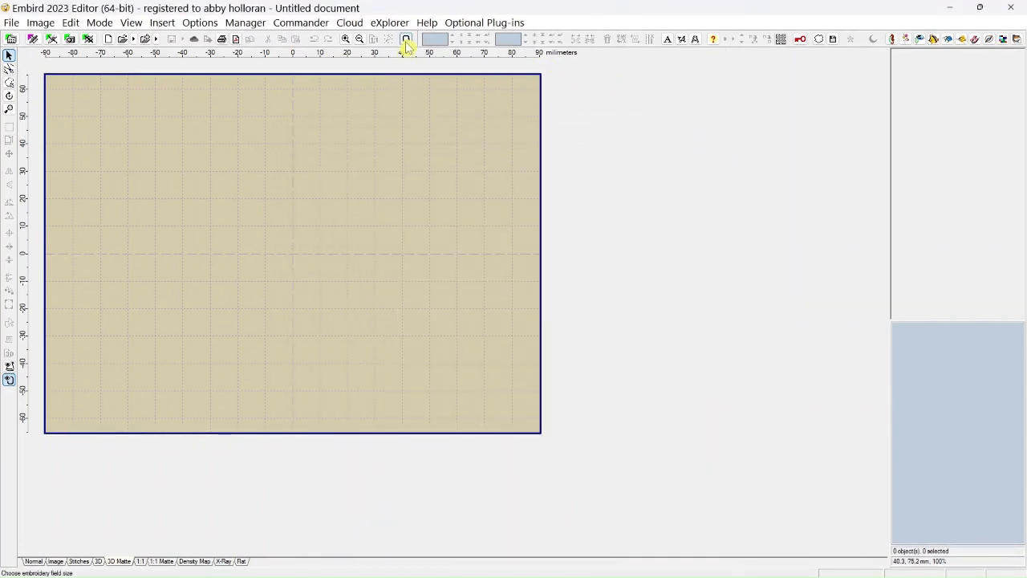
Switch the measurement units to inches and back to millimeters.
click(197, 23)
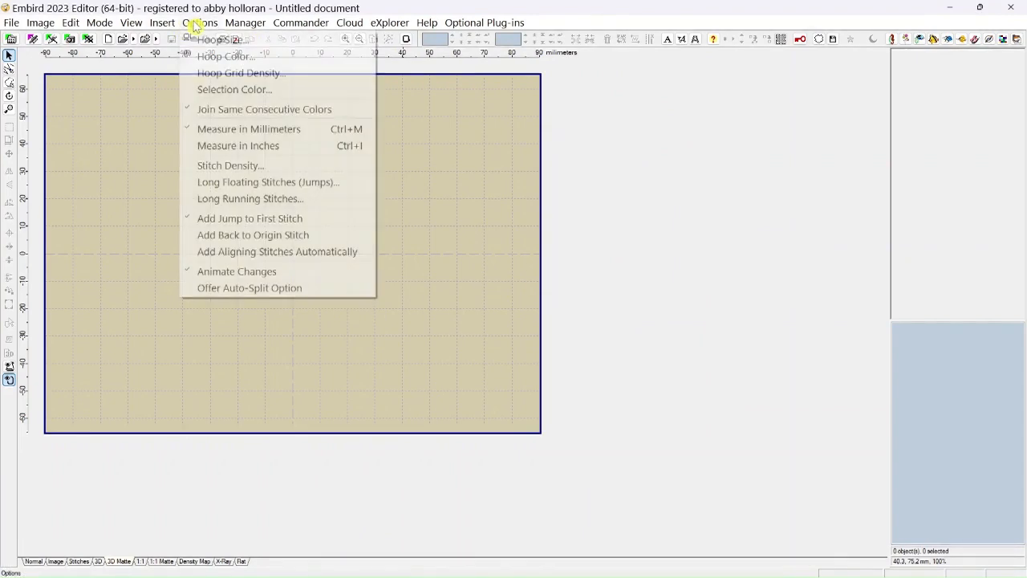
click(221, 149)
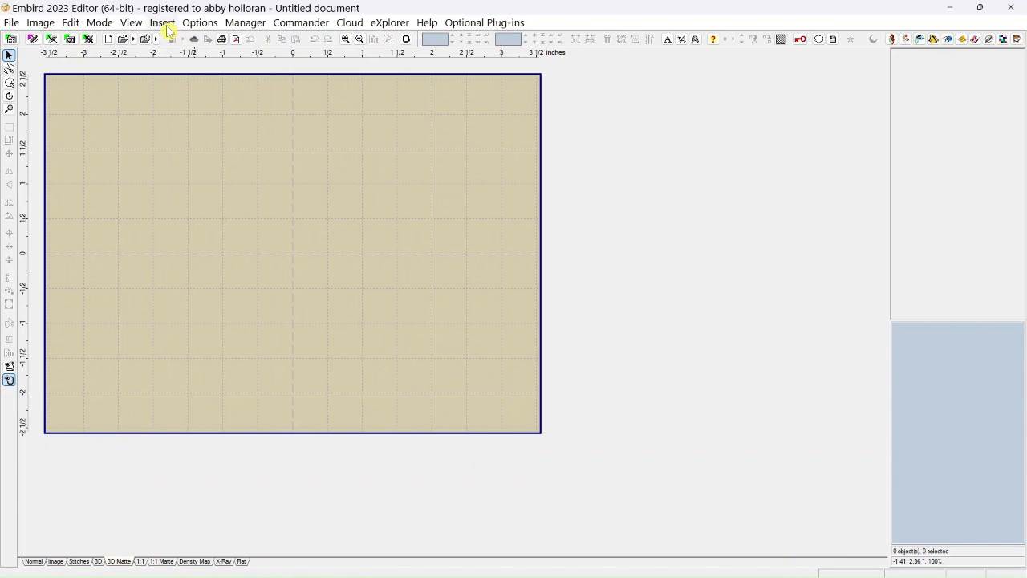
click(195, 25)
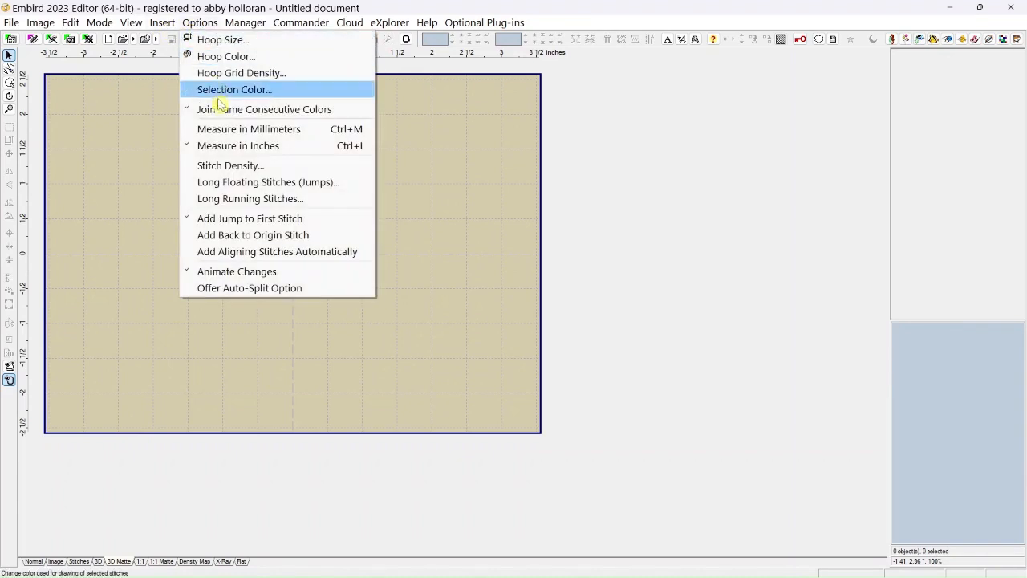
click(199, 129)
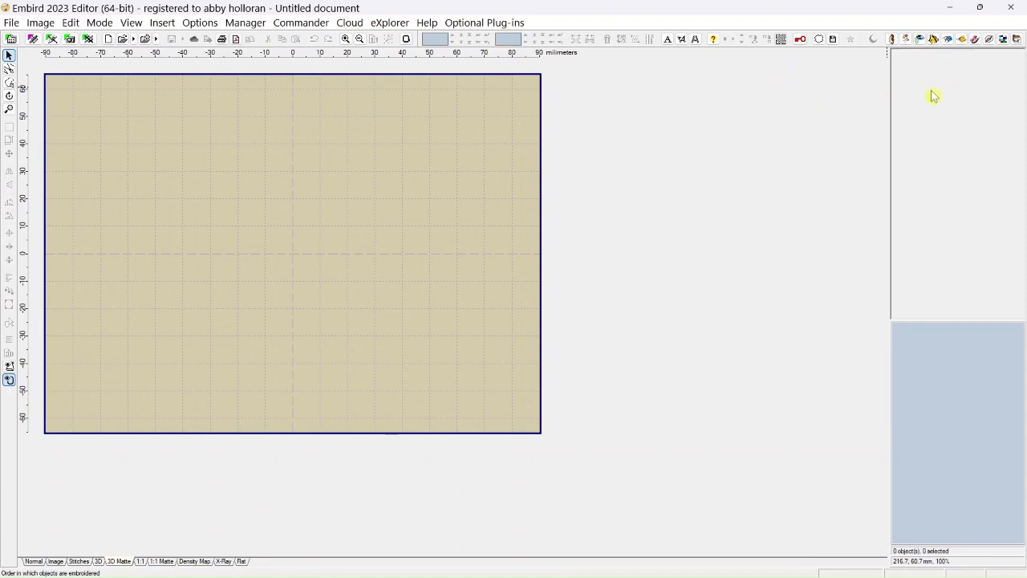
Open the seahorse design 90012.vip from the AD 1125 Tropical Fish folder.
click(12, 23)
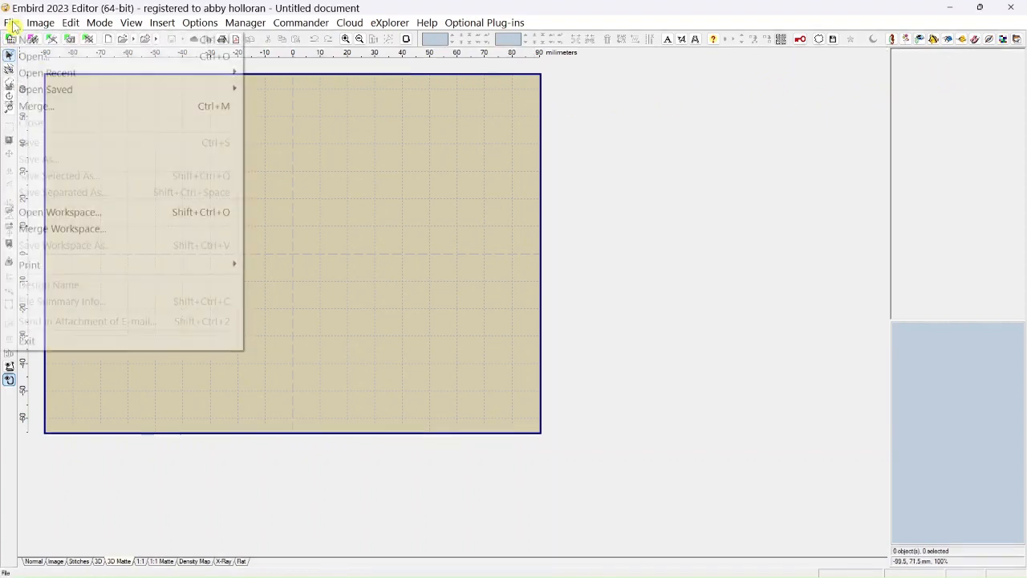
click(32, 57)
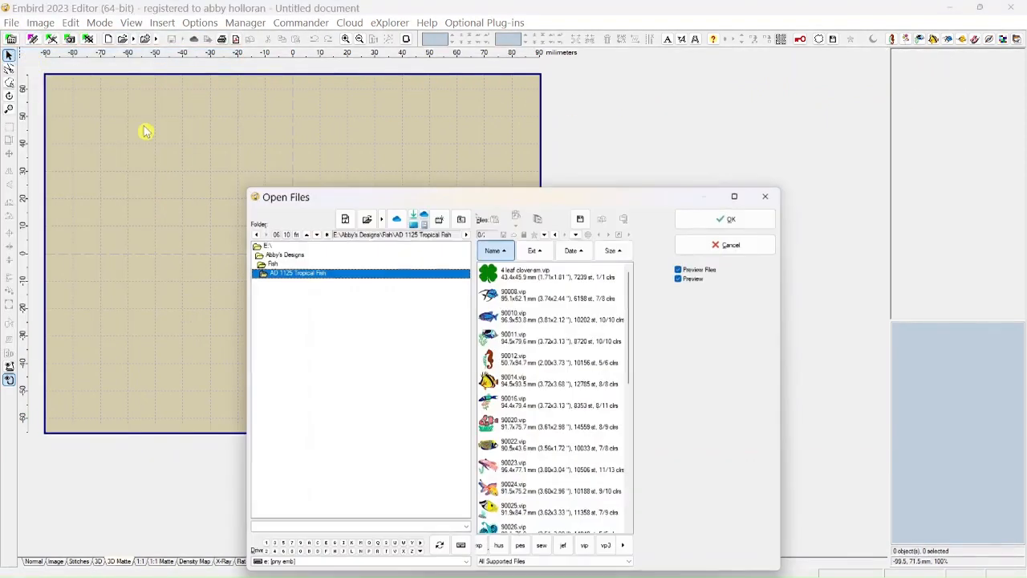
click(523, 360)
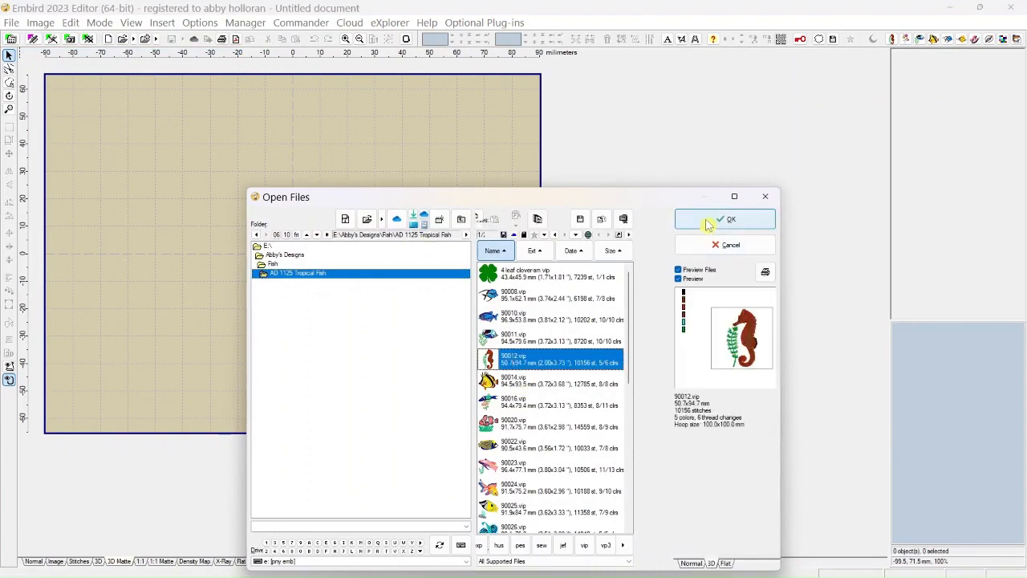
click(708, 223)
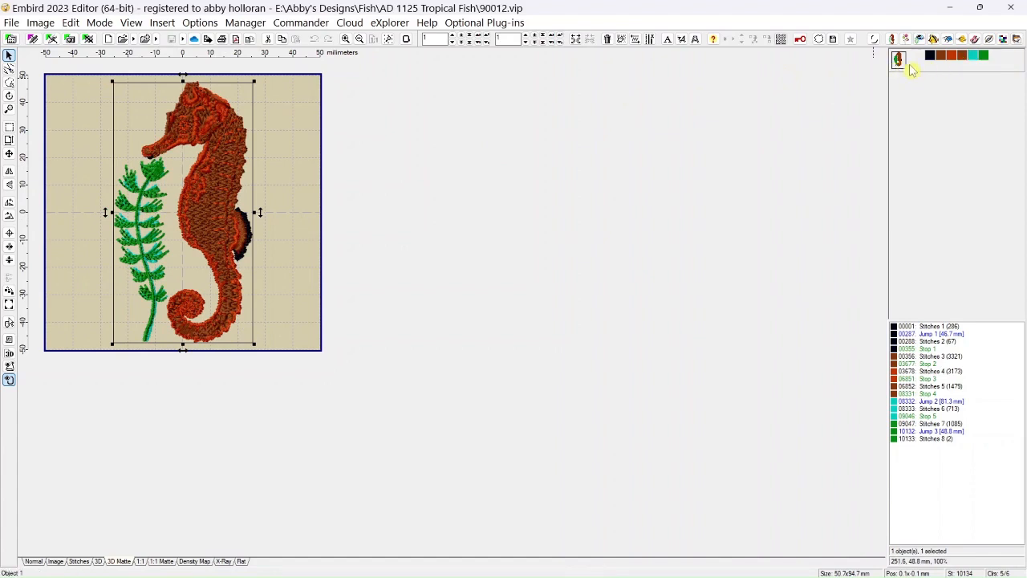
Examine the seahorse design's colors and compare its Normal, Stitches, 3D, 3D Matte, 1:1, 1:1 Matte, Density Map, X-Ray and Flat views.
mouse_move(921, 69)
mouse_move(932, 65)
mouse_move(986, 56)
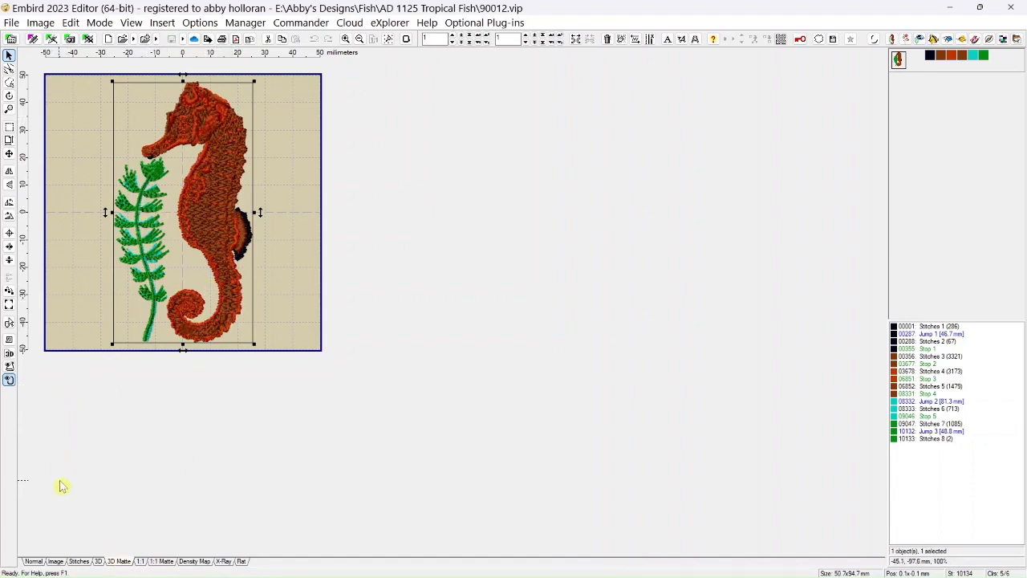
click(34, 562)
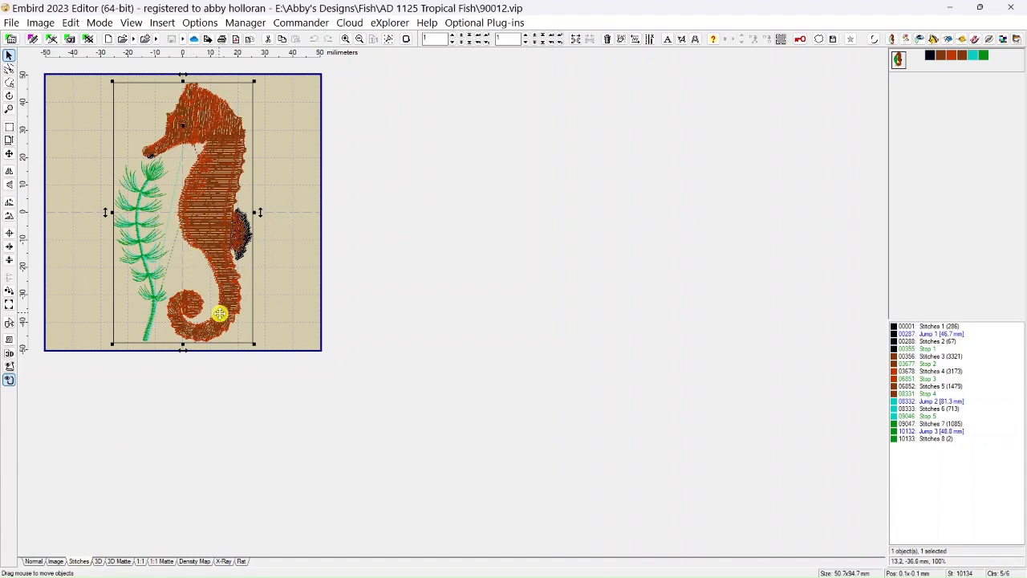
click(98, 560)
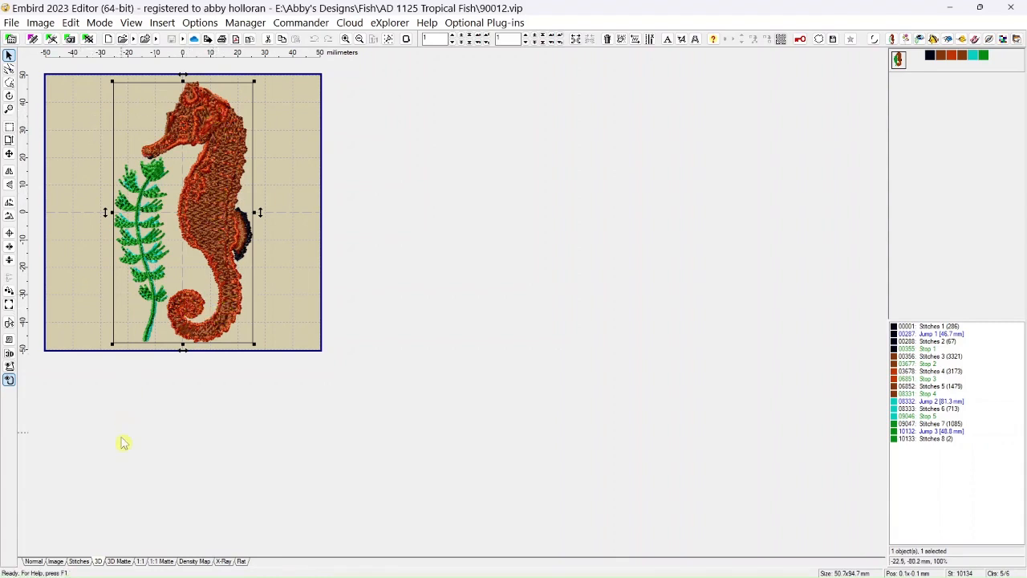
click(120, 562)
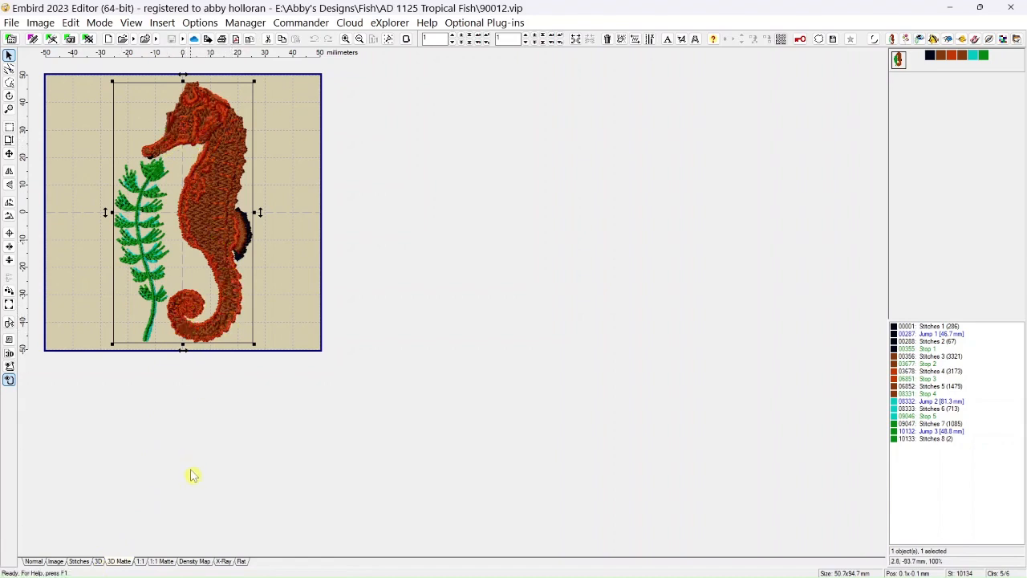
click(143, 561)
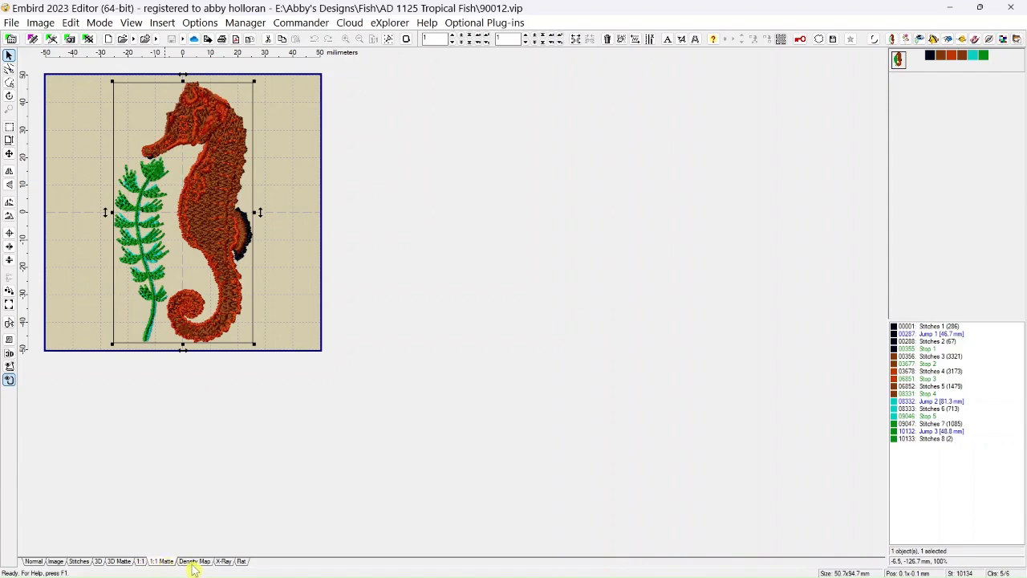
click(195, 561)
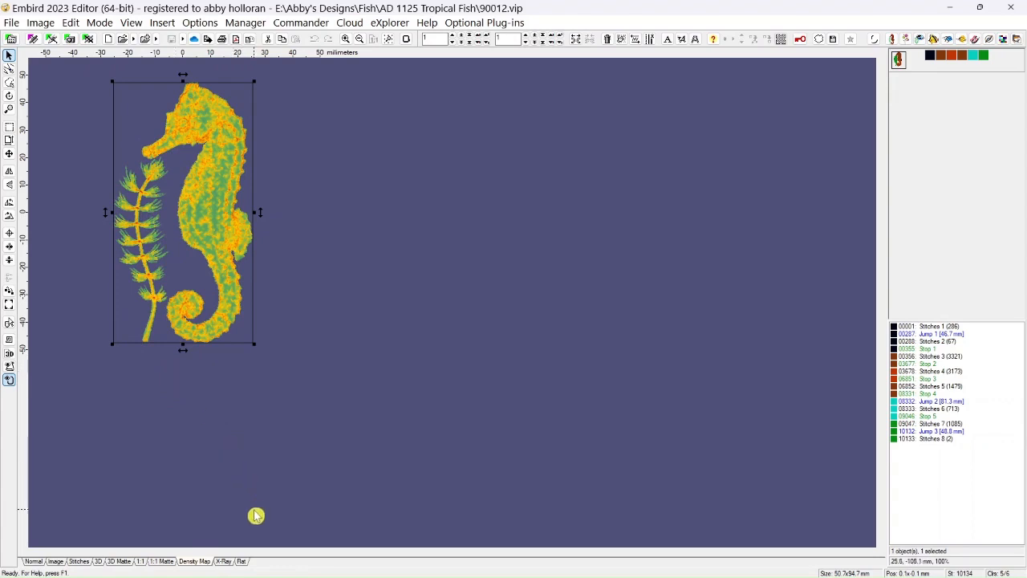
click(223, 560)
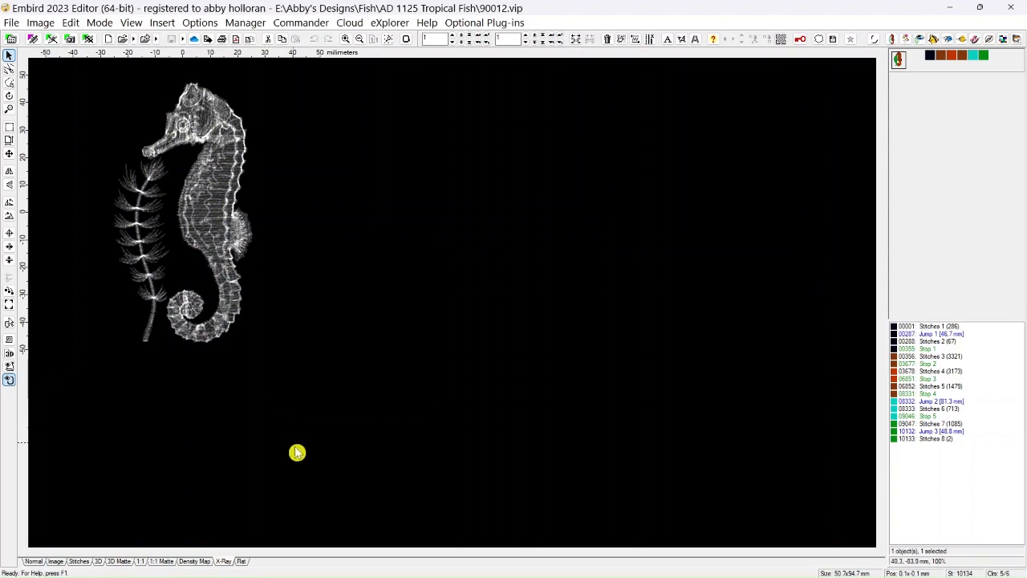
mouse_move(245, 568)
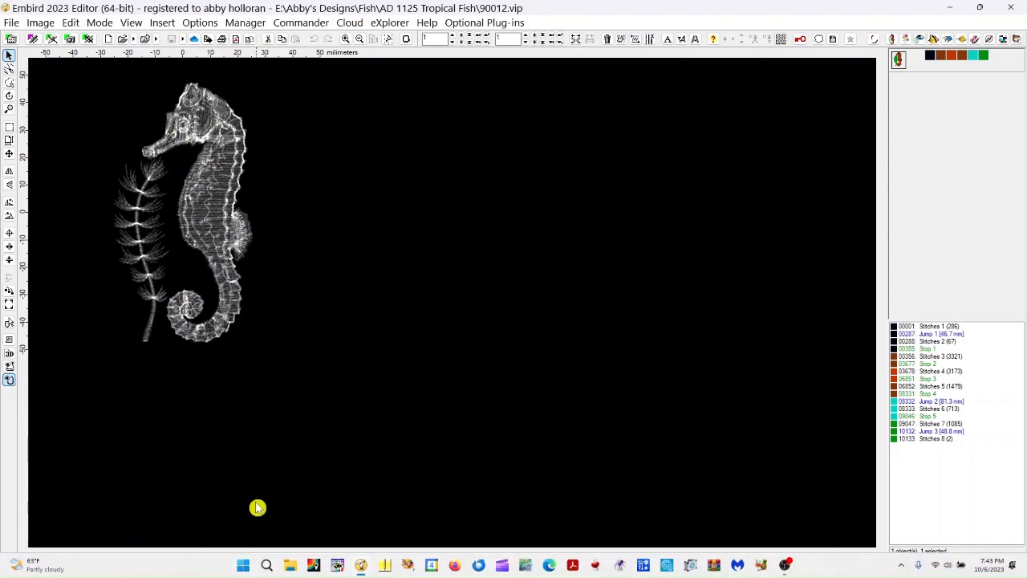
click(244, 561)
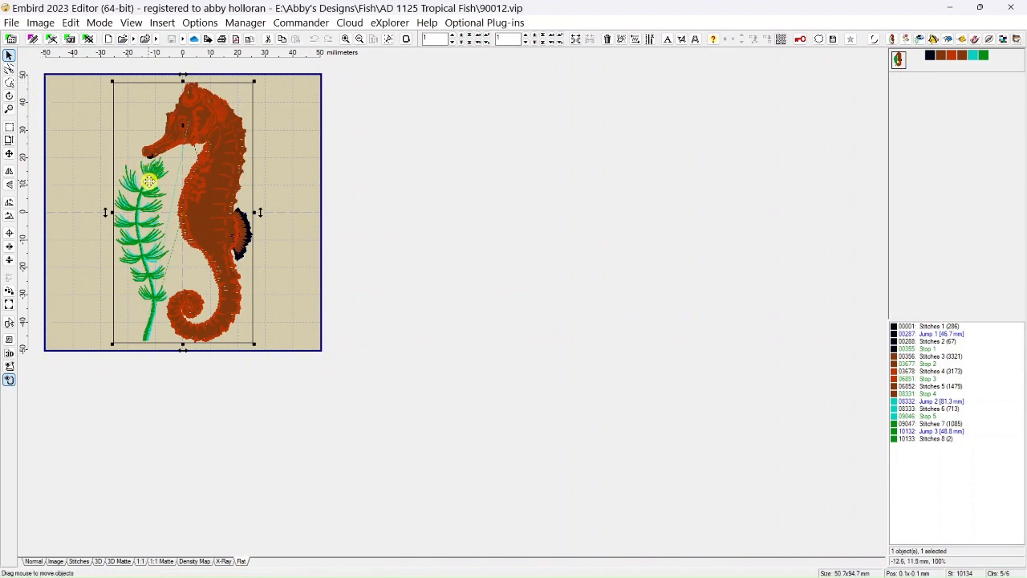
Move the whole seahorse design about 37 mm to the right, partly beyond the hoop's edge.
drag(201, 201, 310, 196)
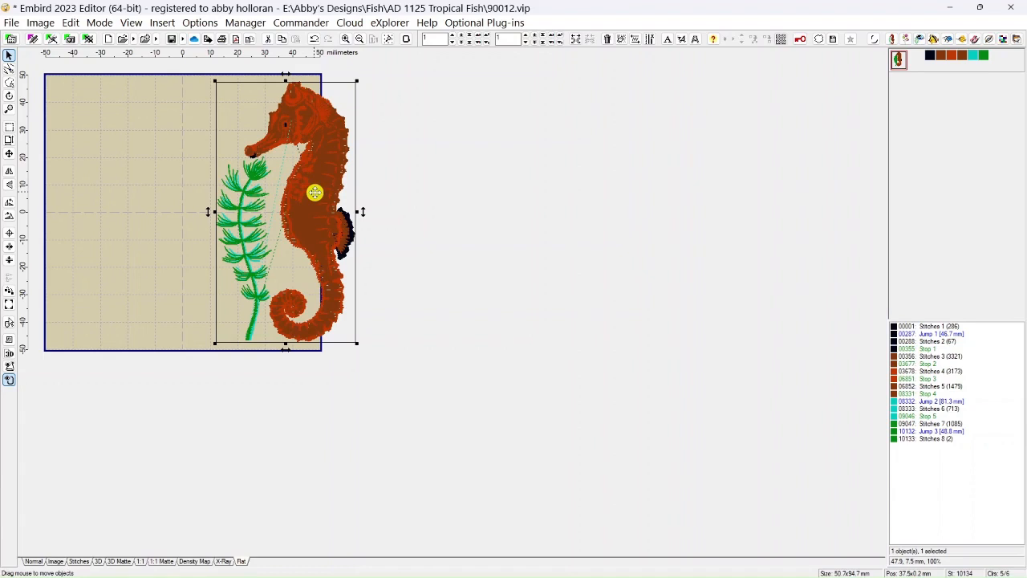
Move the seahorse design about 31 mm left, back inside the hoop, and undo the last position change.
drag(313, 193, 288, 187)
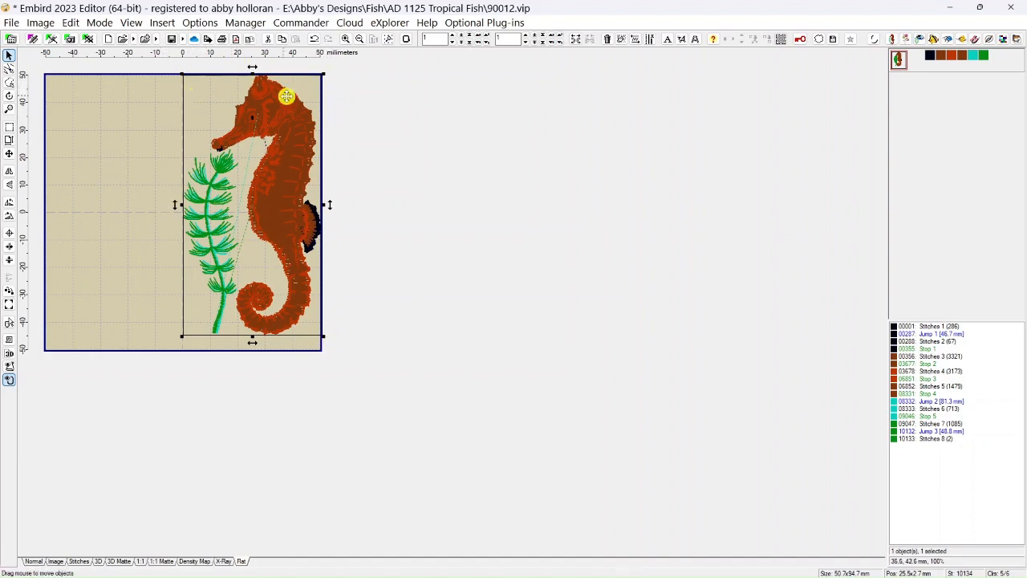
drag(300, 184, 216, 165)
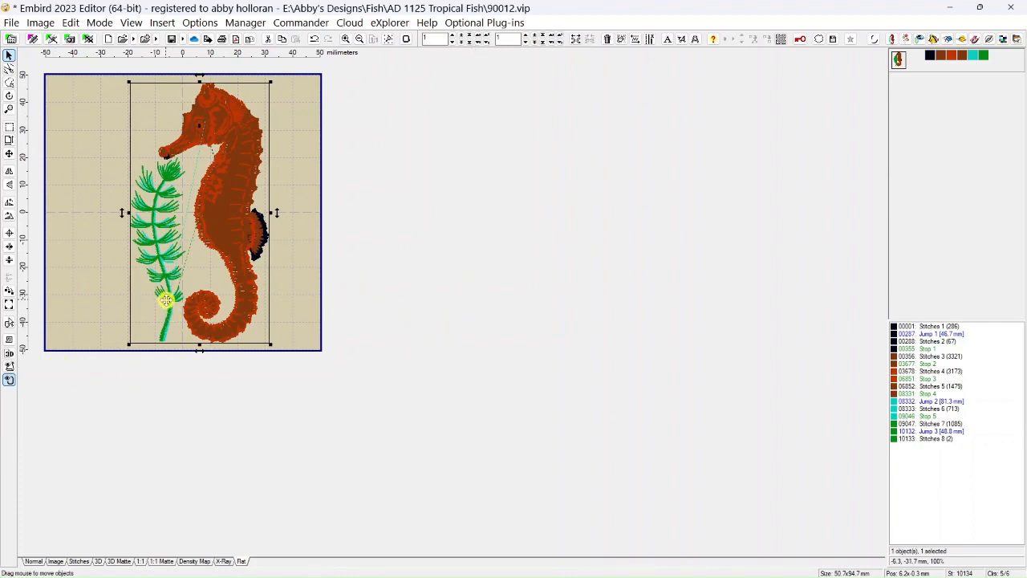
click(71, 23)
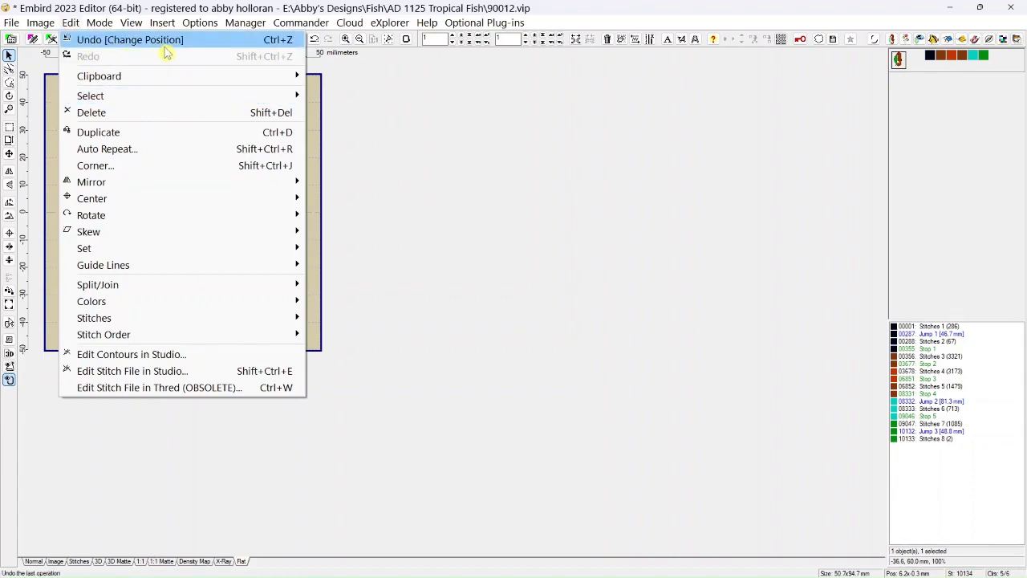
click(98, 40)
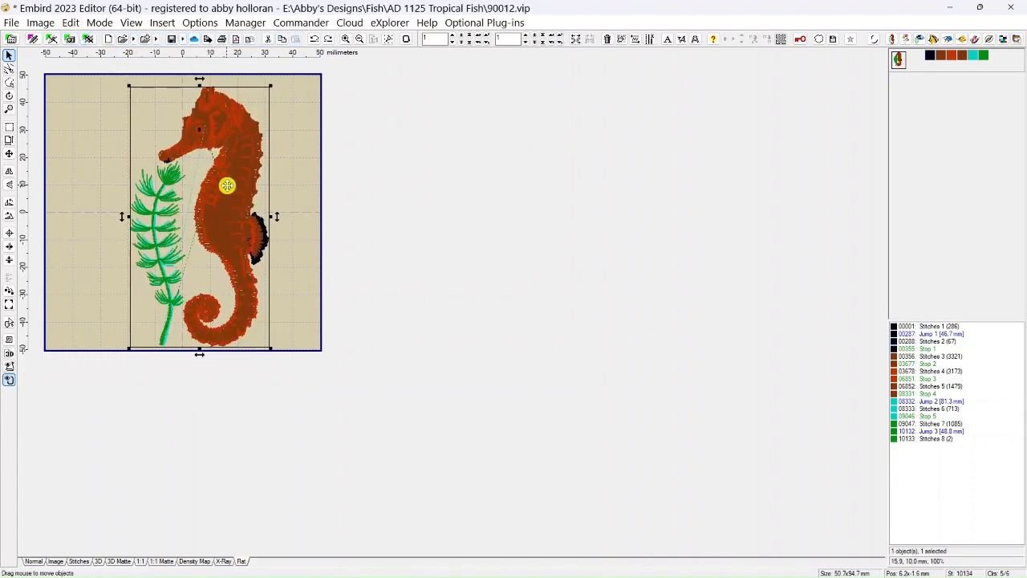
Move the seahorse design about 26 mm to the right, partly past the hoop's edge, and undo that move.
drag(225, 185, 296, 186)
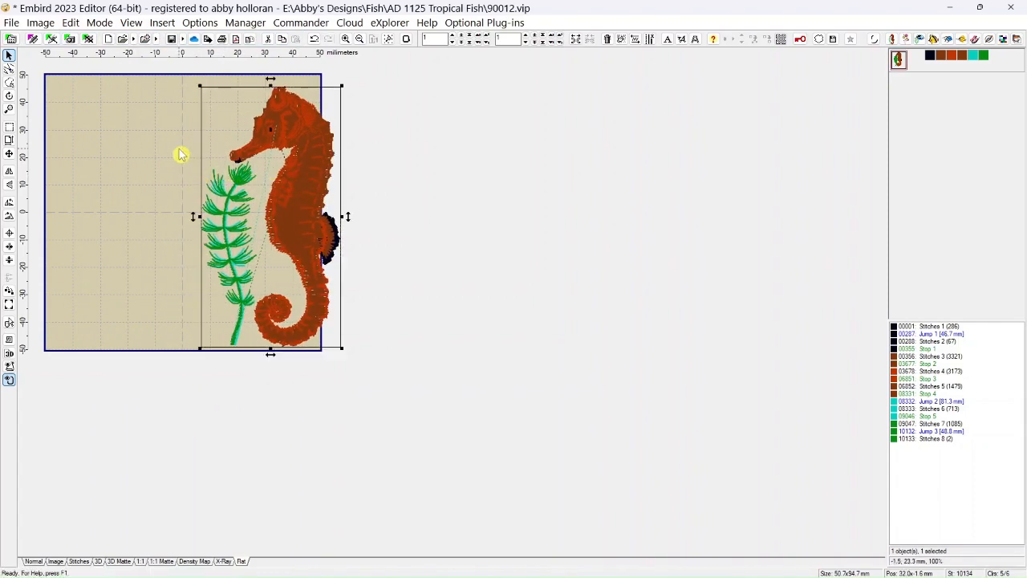
click(70, 23)
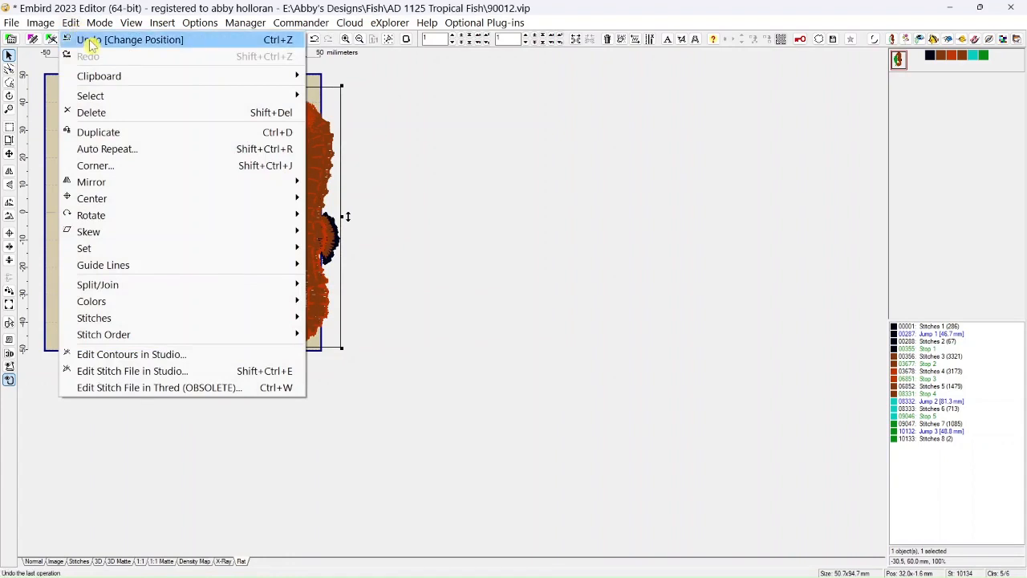
click(92, 42)
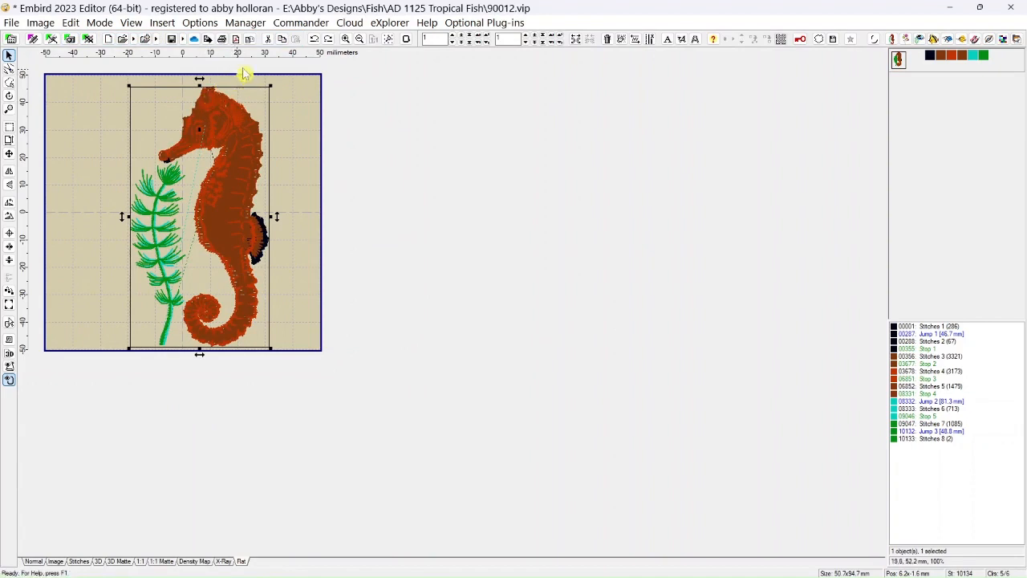
Redo the last seahorse move and undo every position change back to the design's original centered placement.
click(329, 42)
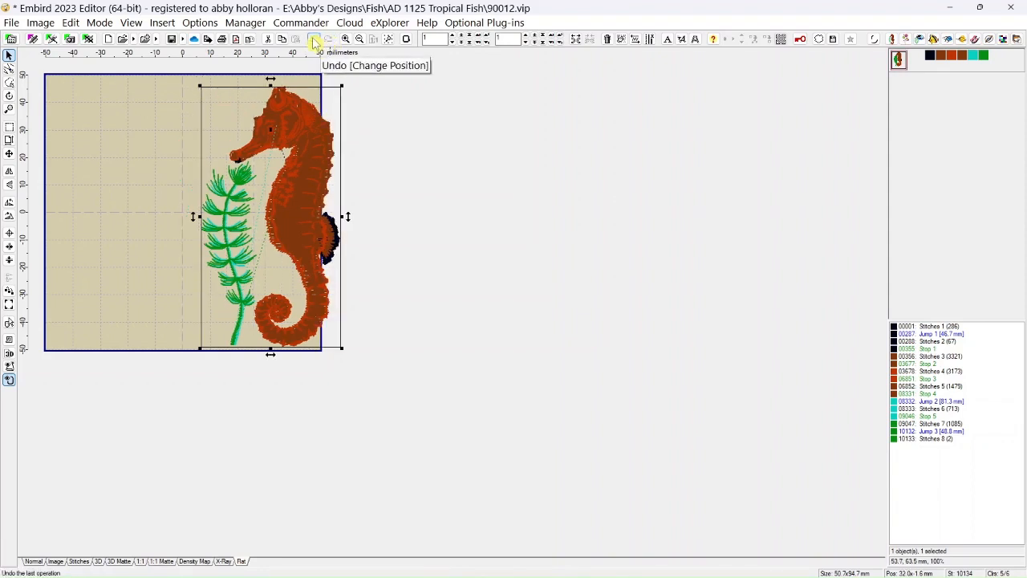
click(314, 42)
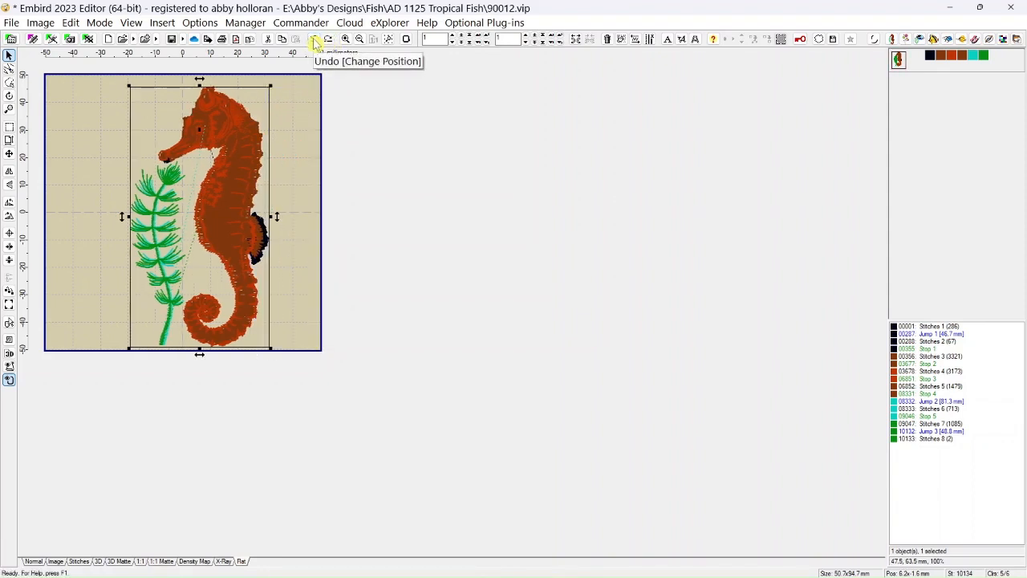
click(315, 42)
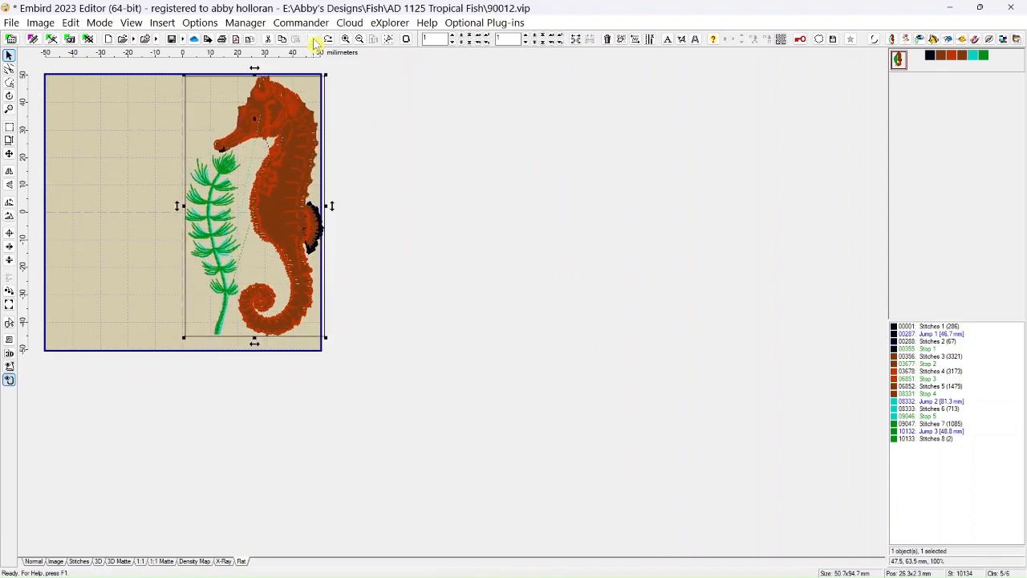
click(315, 42)
click(315, 41)
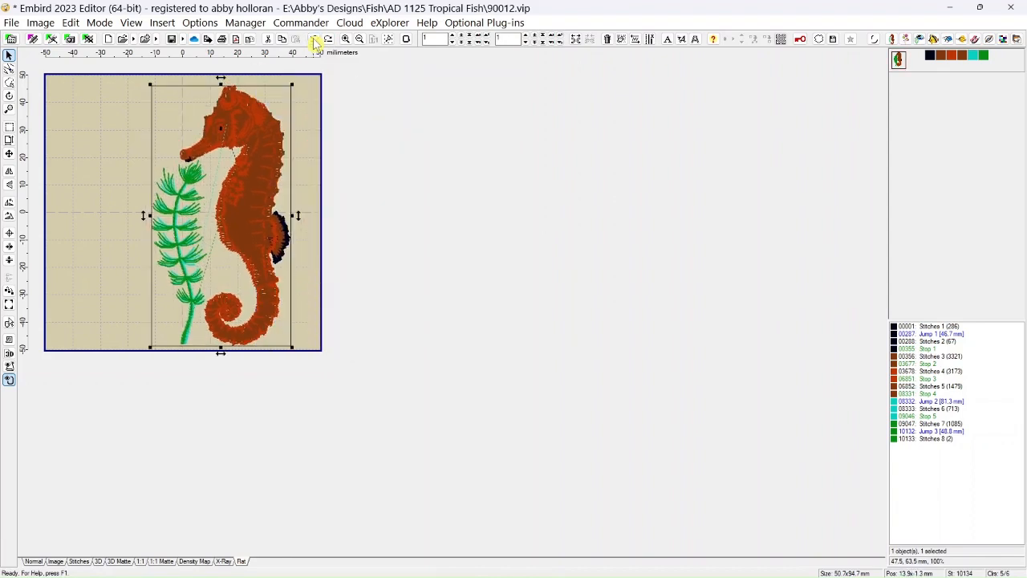
click(315, 42)
click(314, 44)
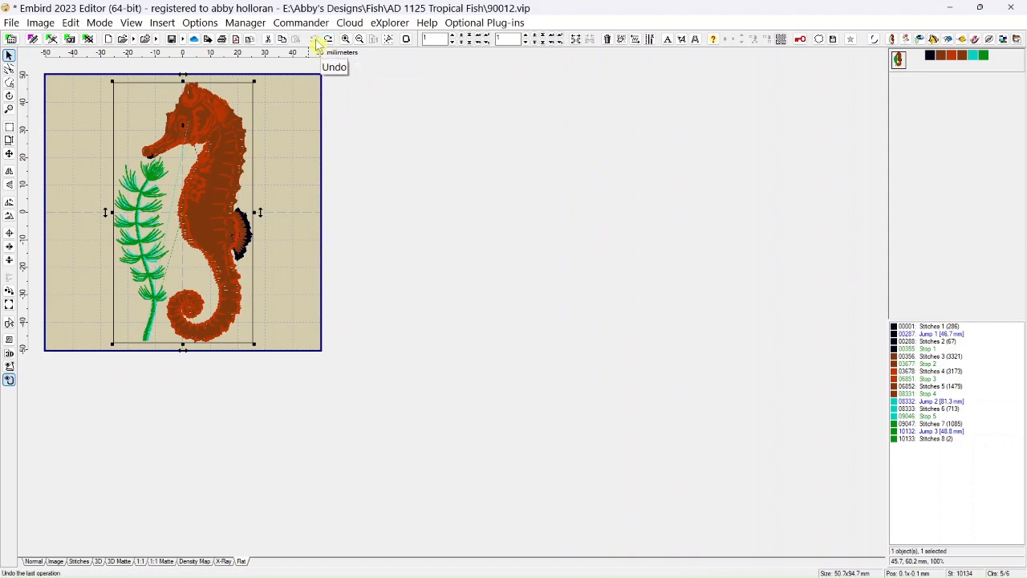
Copy the selected seahorse design to the clipboard and paste a second copy into the hoop.
click(71, 24)
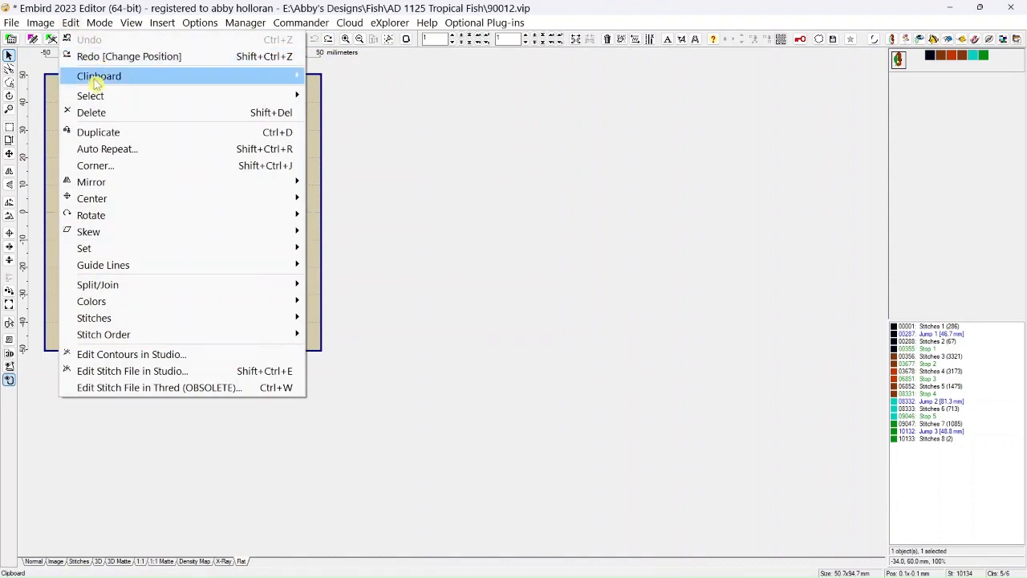
mouse_move(96, 77)
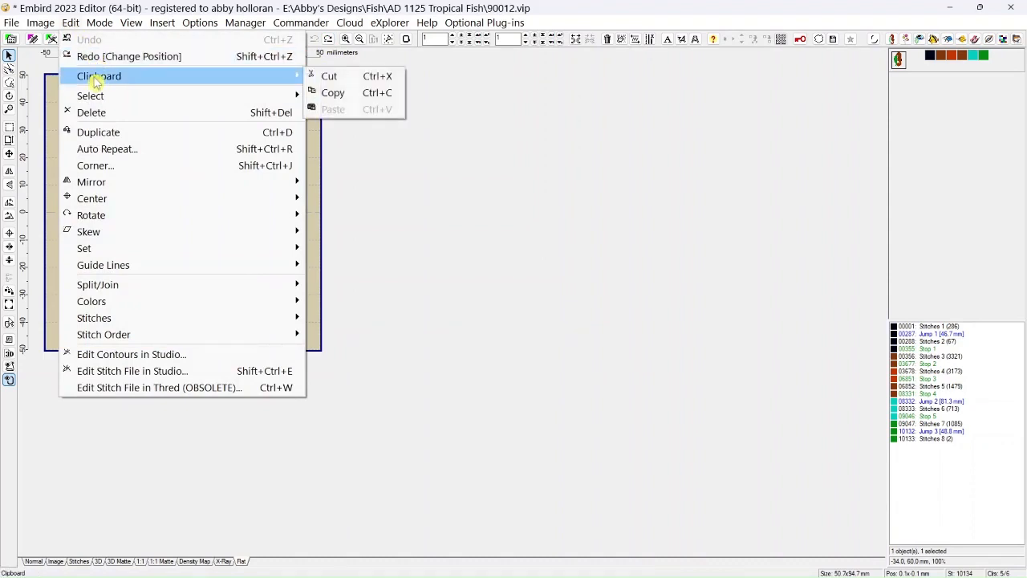
click(336, 93)
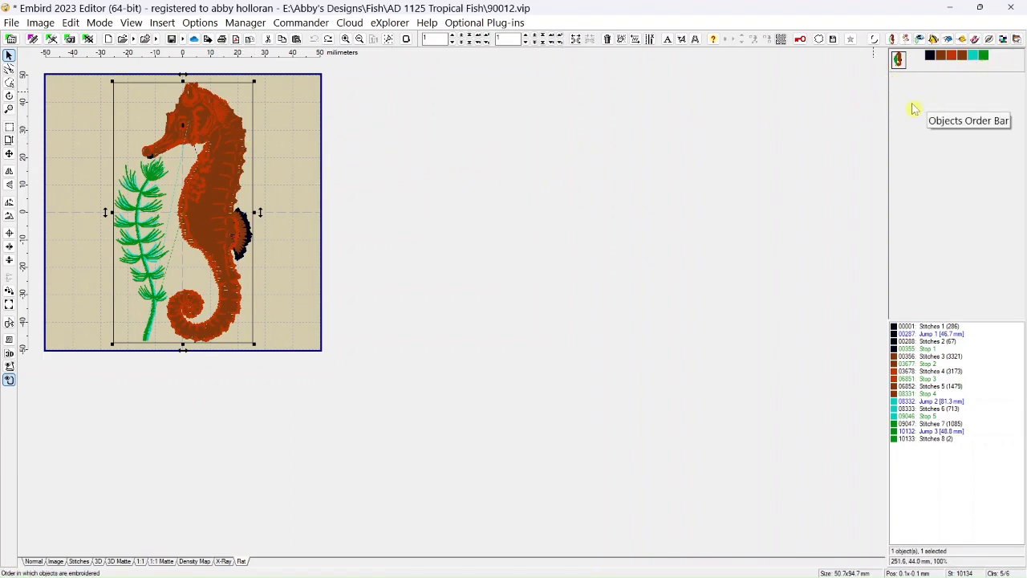
click(297, 40)
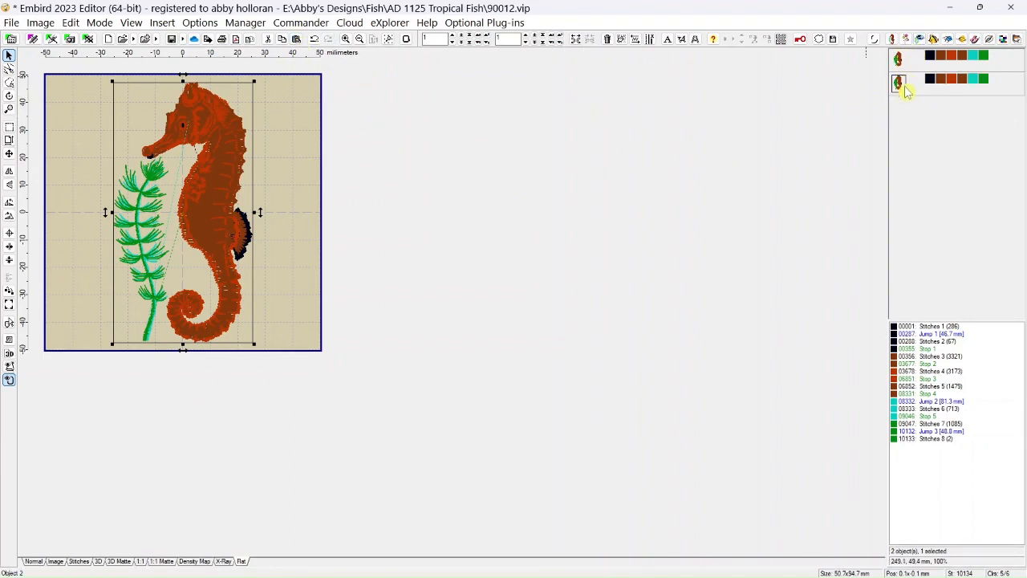
Move the pasted seahorse about 49 mm to the right of the original and delete this copy.
mouse_move(906, 91)
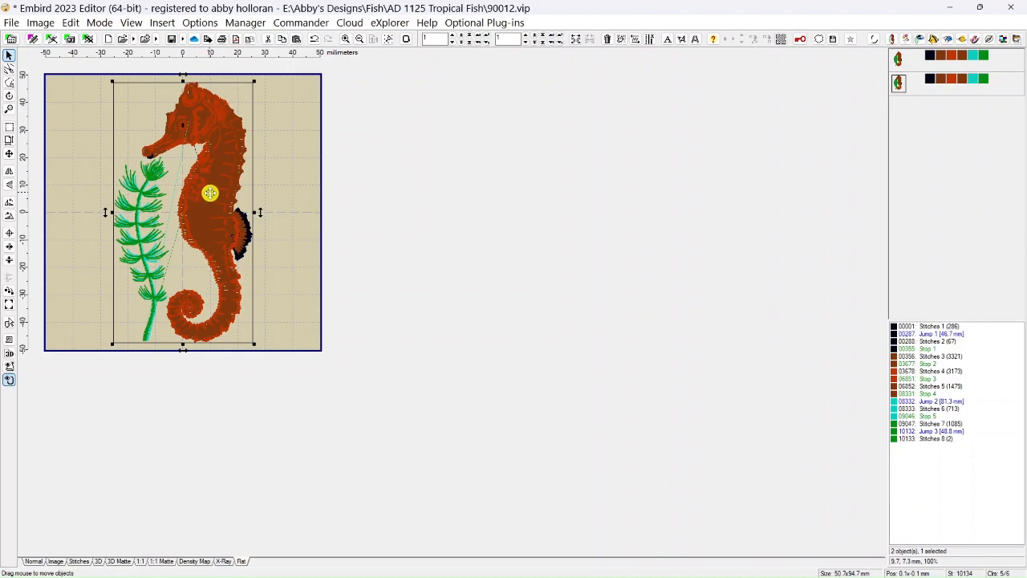
drag(209, 192, 345, 185)
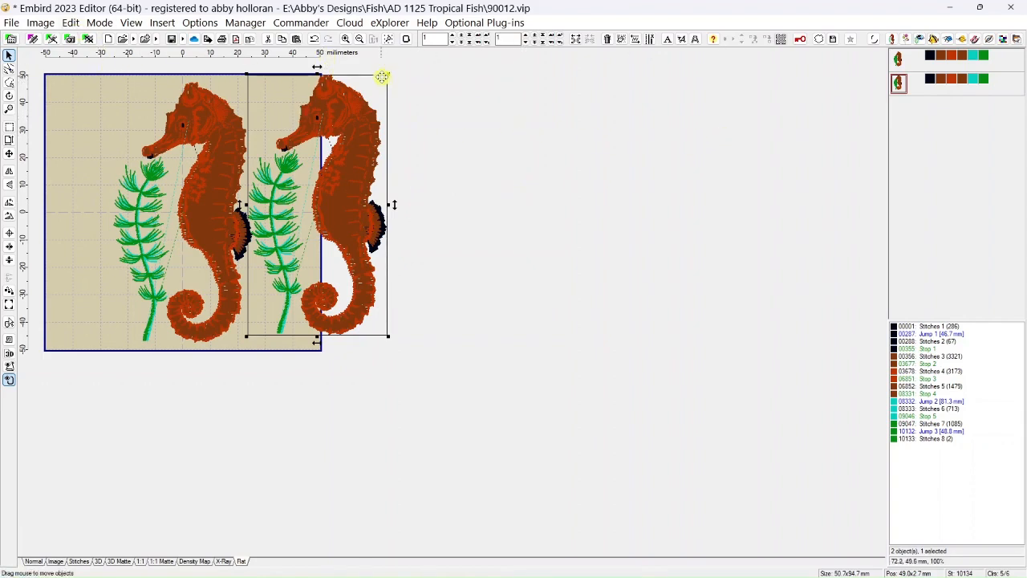
click(609, 40)
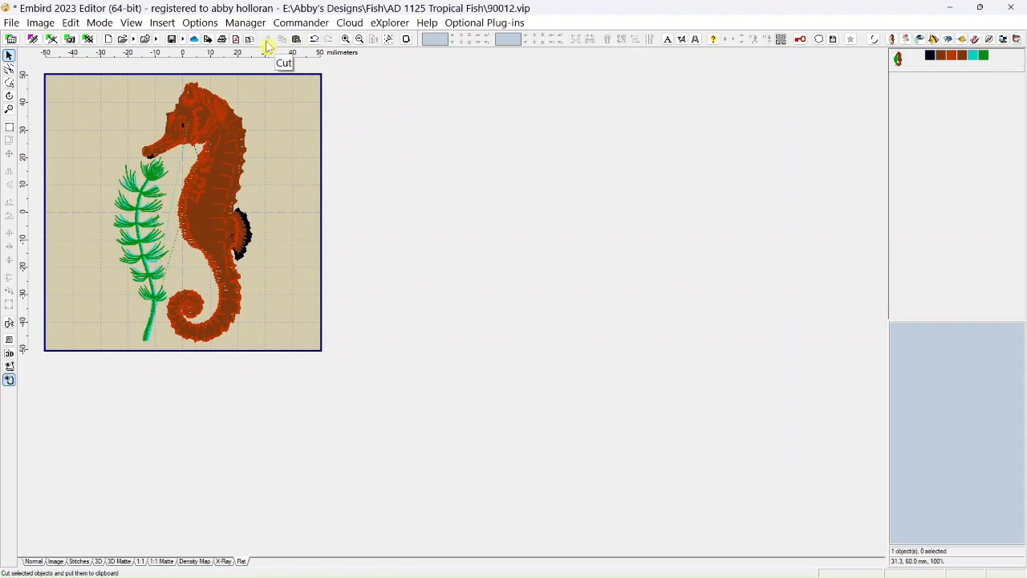
Cut the original seahorse and paste it back twice, undoing the second paste.
click(899, 63)
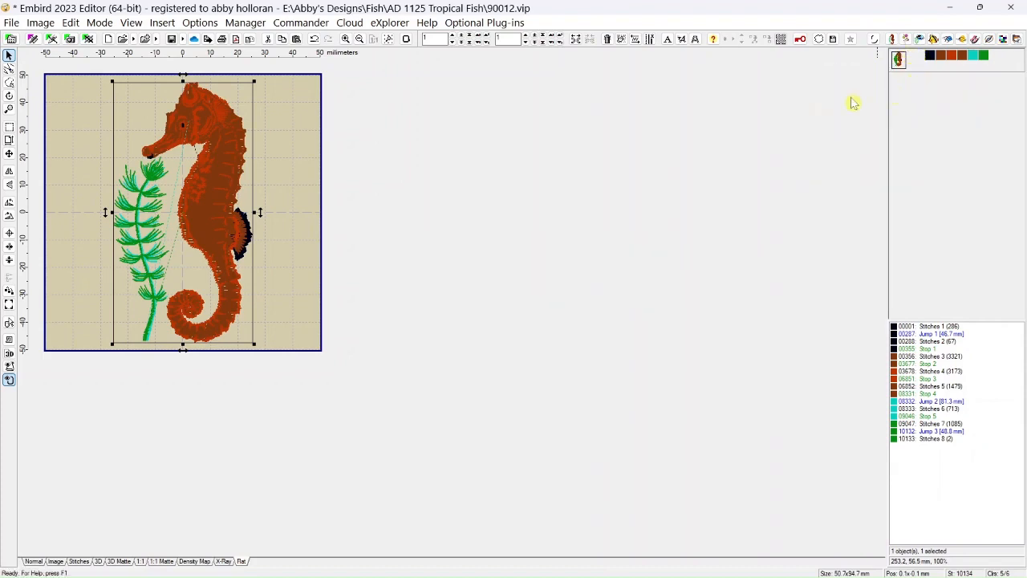
click(269, 42)
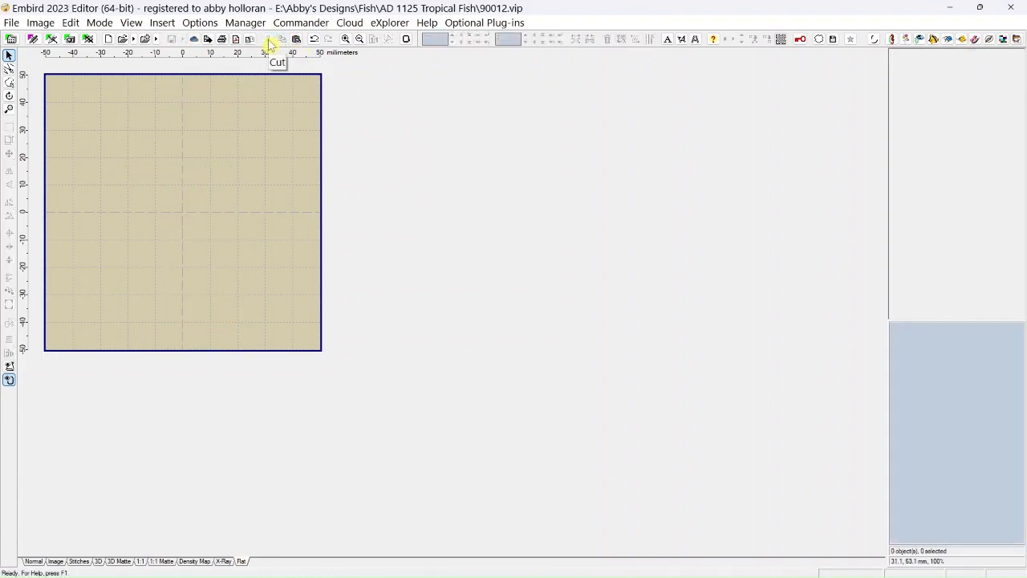
click(297, 42)
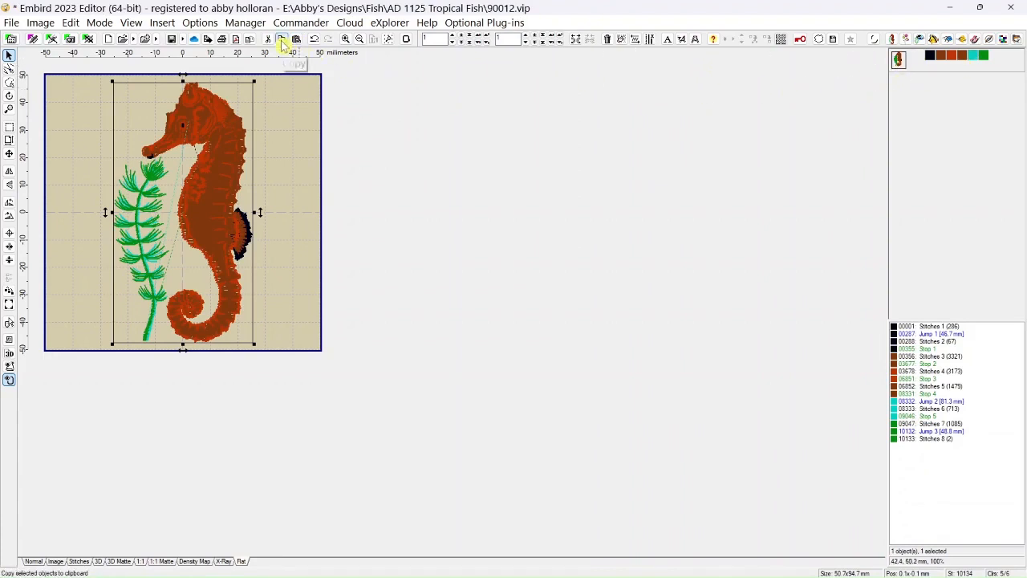
click(297, 41)
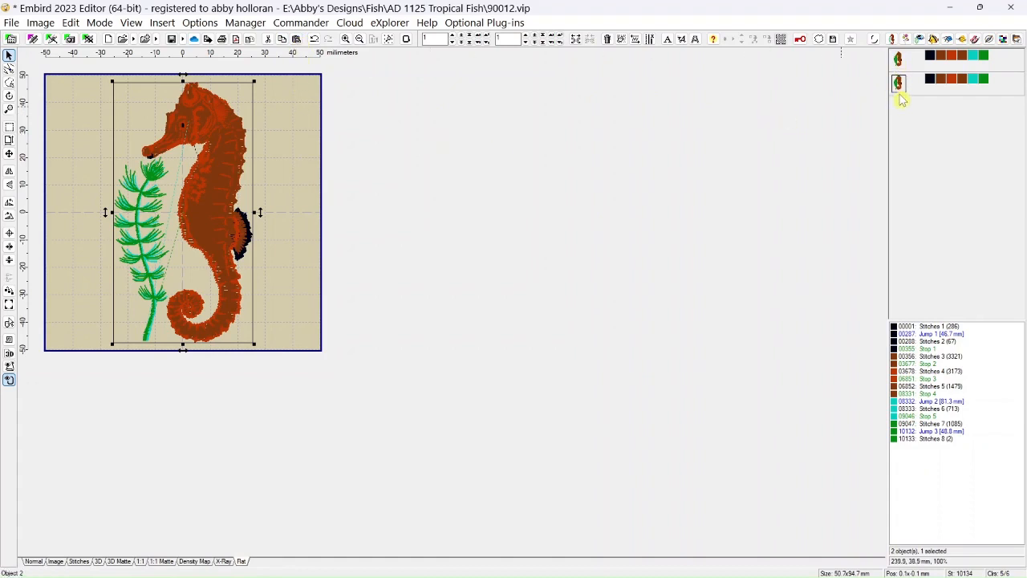
click(315, 40)
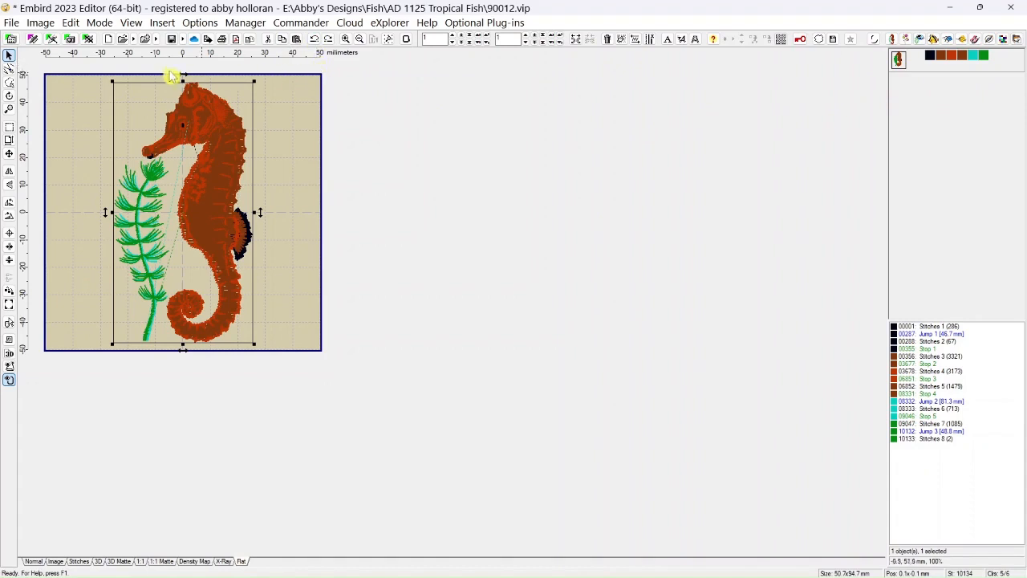
Duplicate the seahorse design and move the duplicate about 40 mm to the right of its initial position.
click(79, 26)
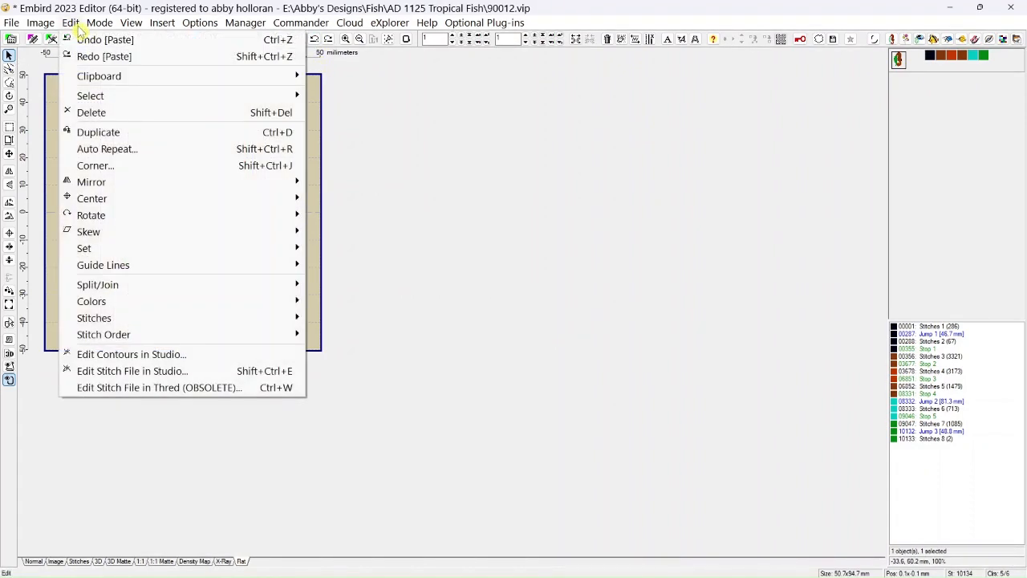
click(98, 137)
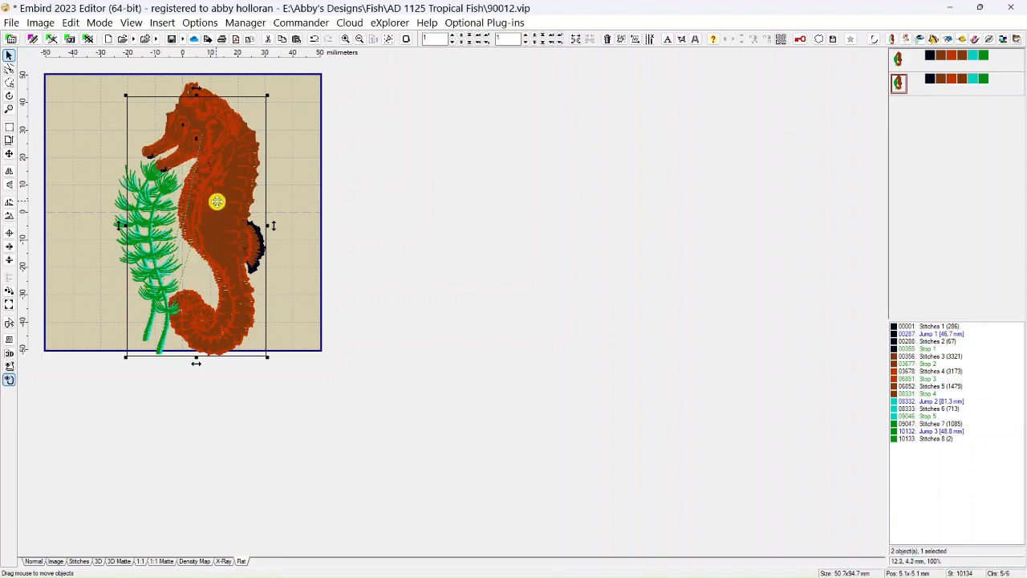
drag(217, 196, 328, 180)
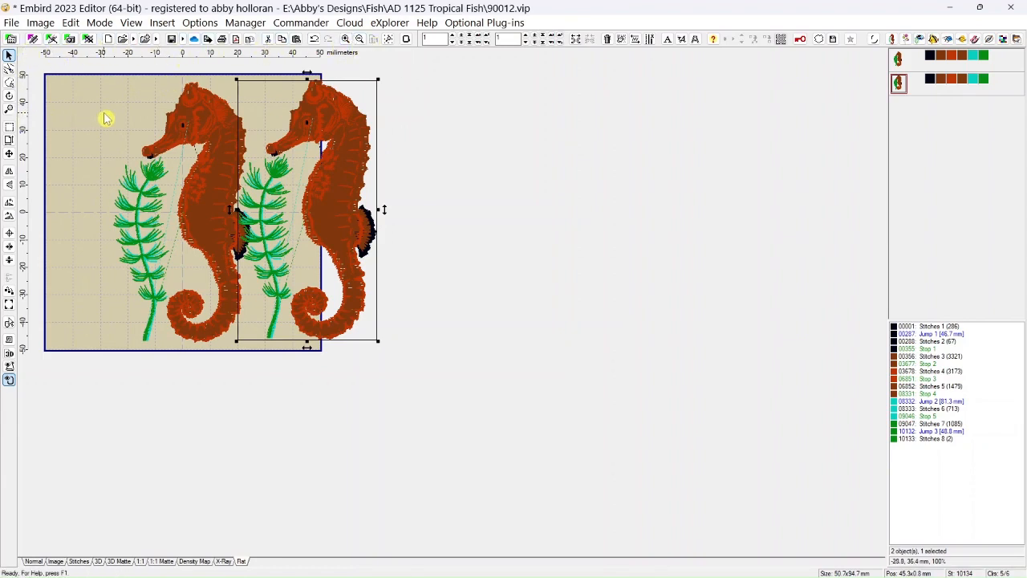
Undo the duplicate seahorse's move so it overlaps the original again.
click(70, 23)
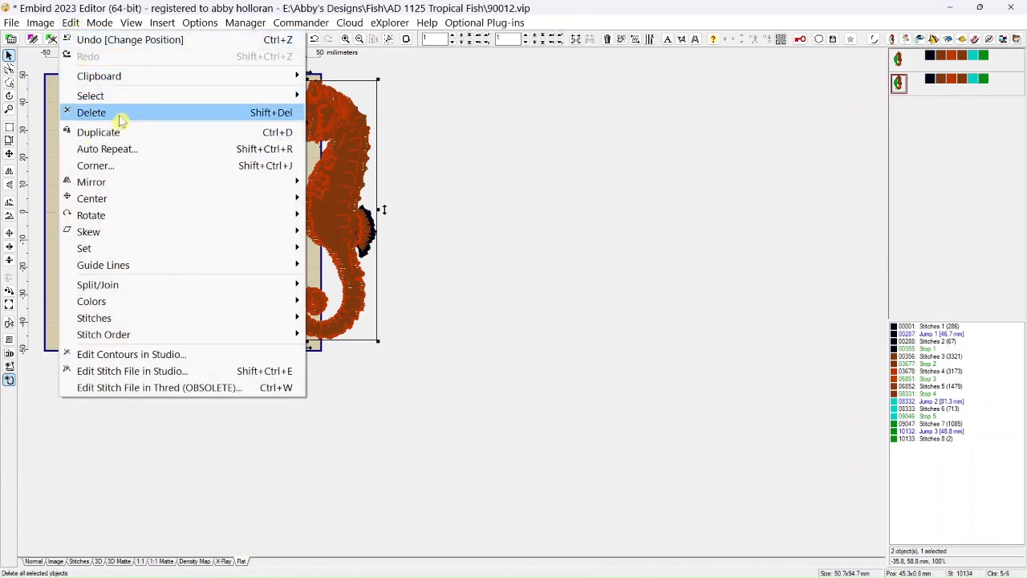
click(428, 103)
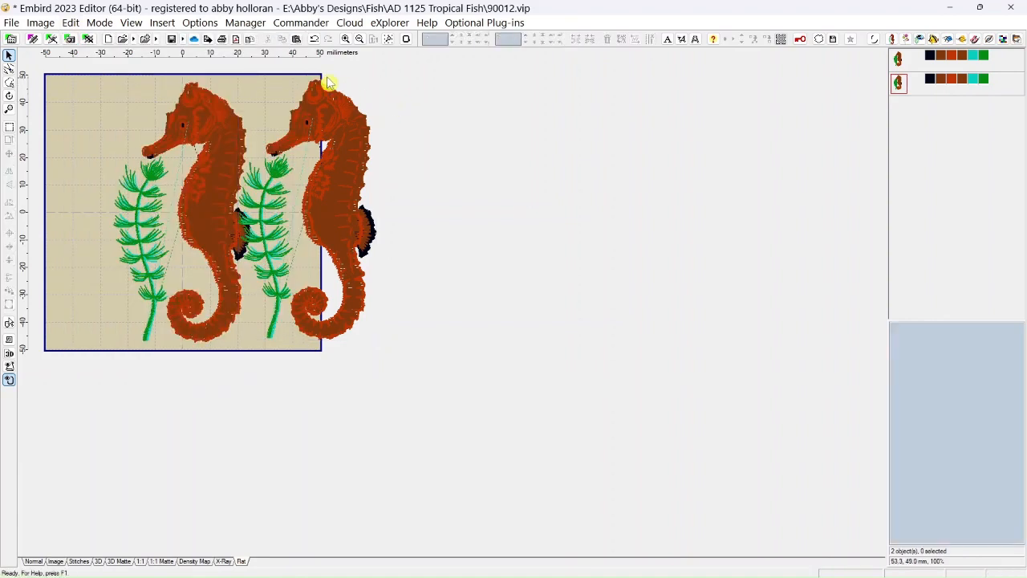
click(316, 38)
click(315, 38)
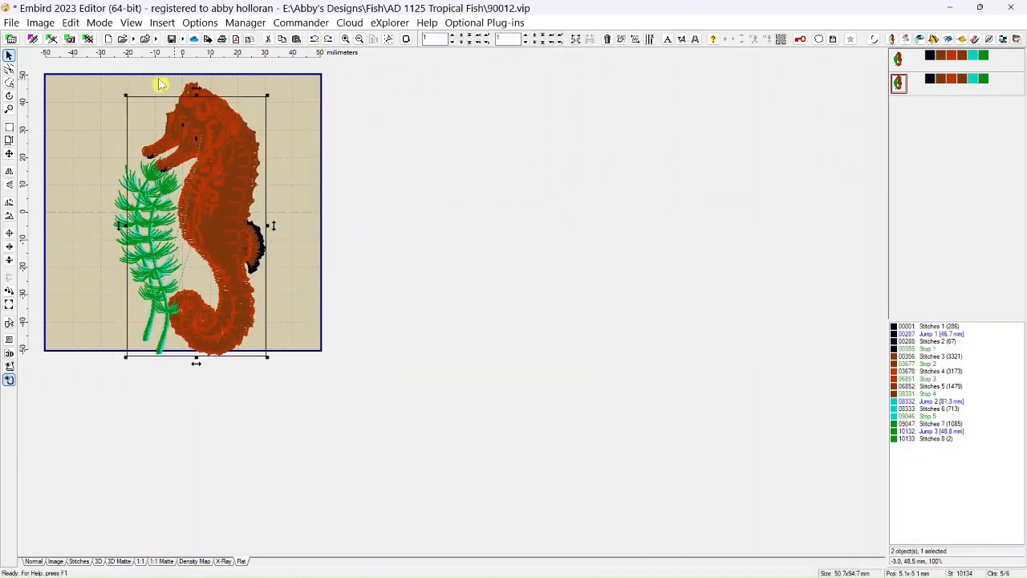
Select all objects in the design, covering both seahorses, and clear the selection.
click(70, 22)
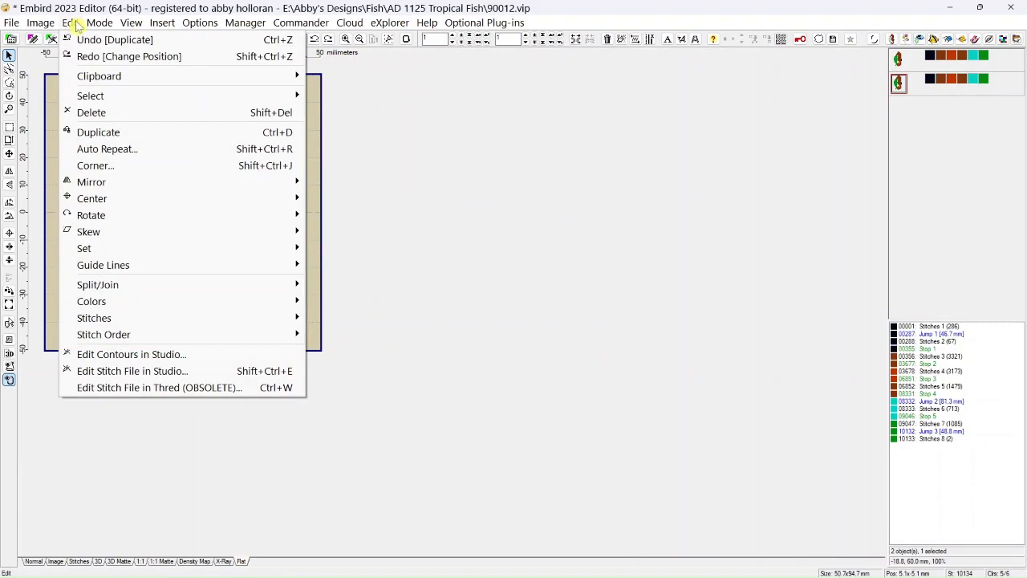
mouse_move(89, 100)
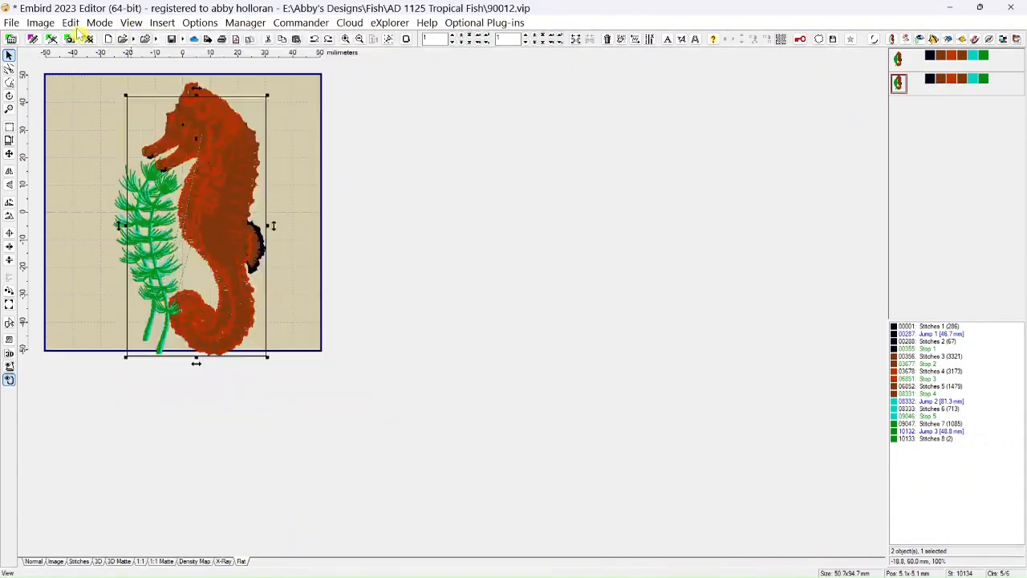
mouse_move(167, 99)
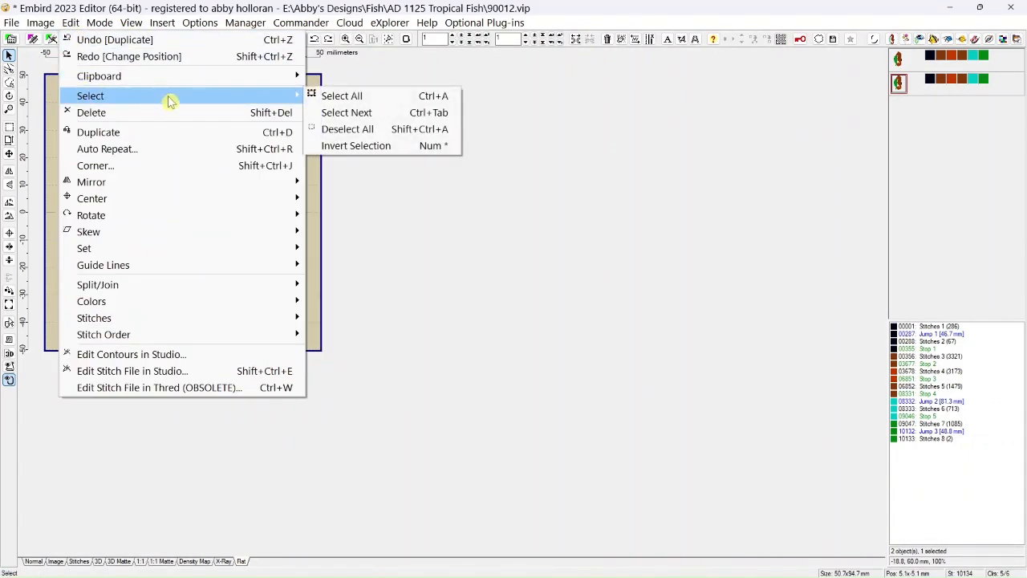
click(337, 97)
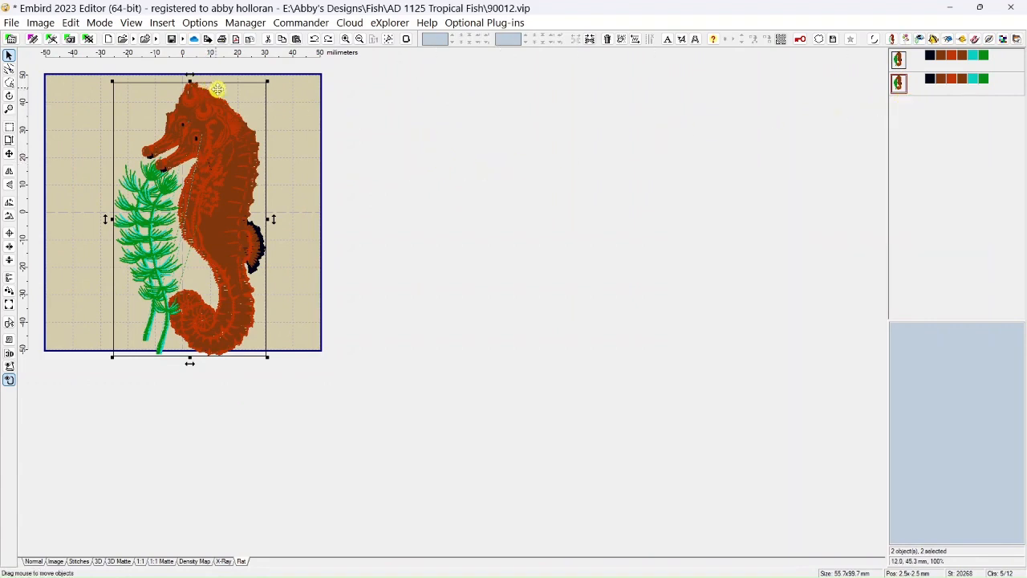
click(299, 135)
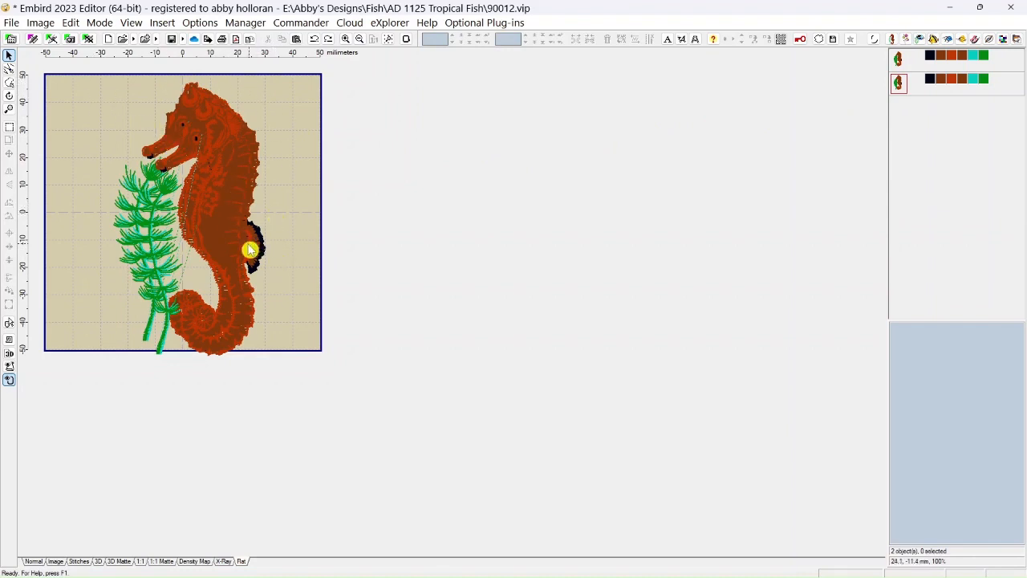
Move the first seahorse in the object list about 23 mm to the left and slightly down, leaving the second in place.
click(10, 129)
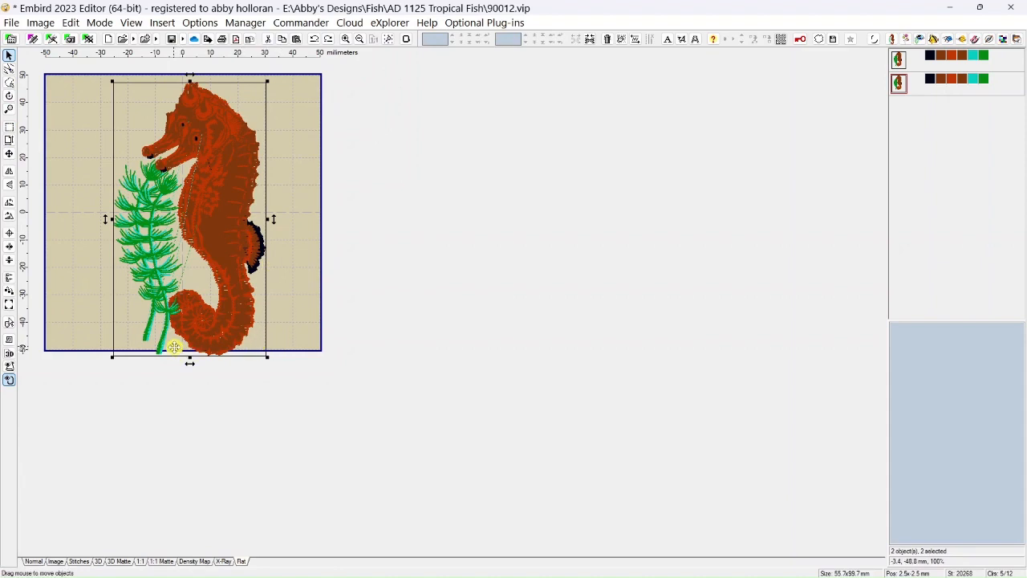
click(306, 298)
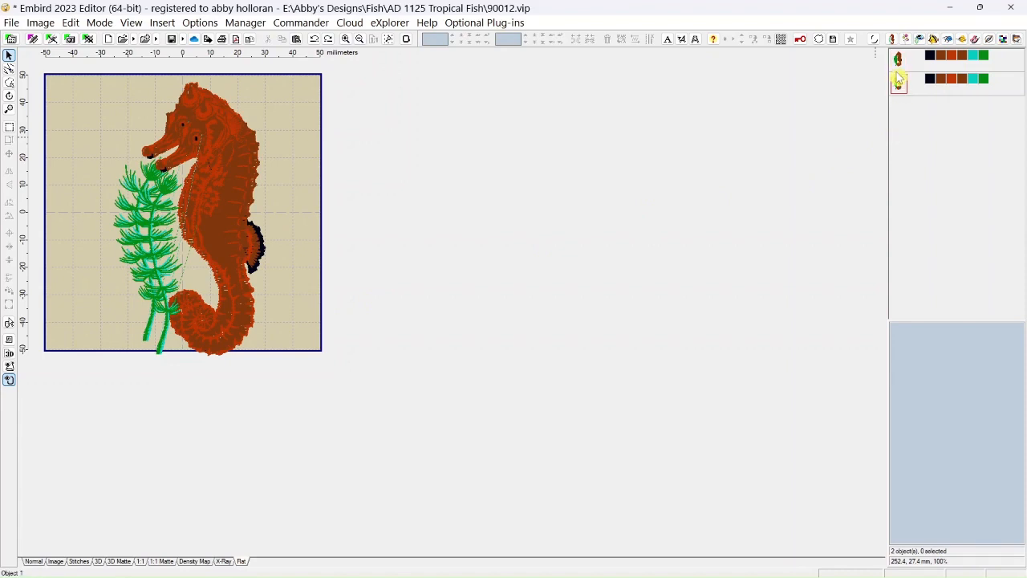
mouse_move(903, 77)
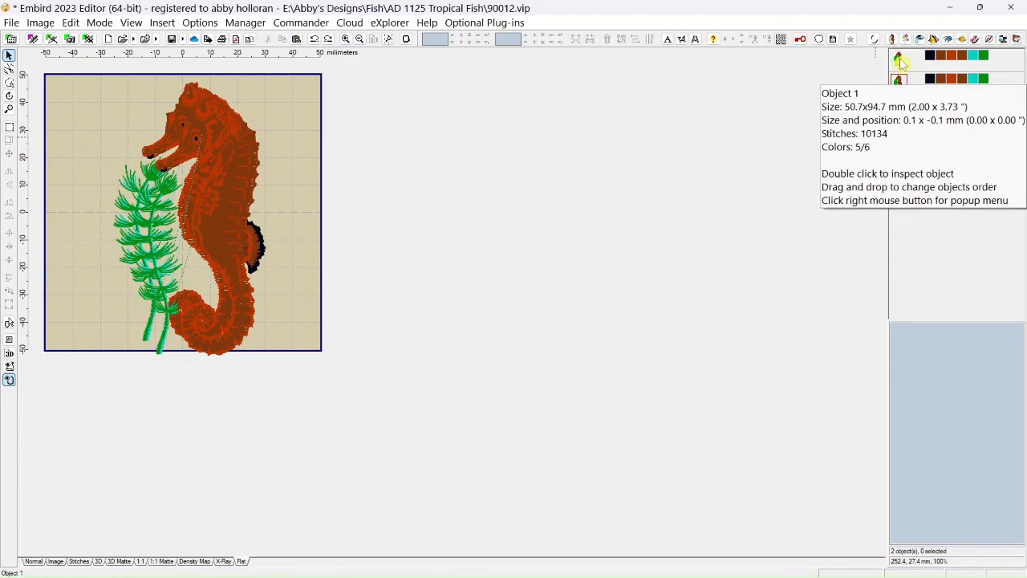
click(899, 61)
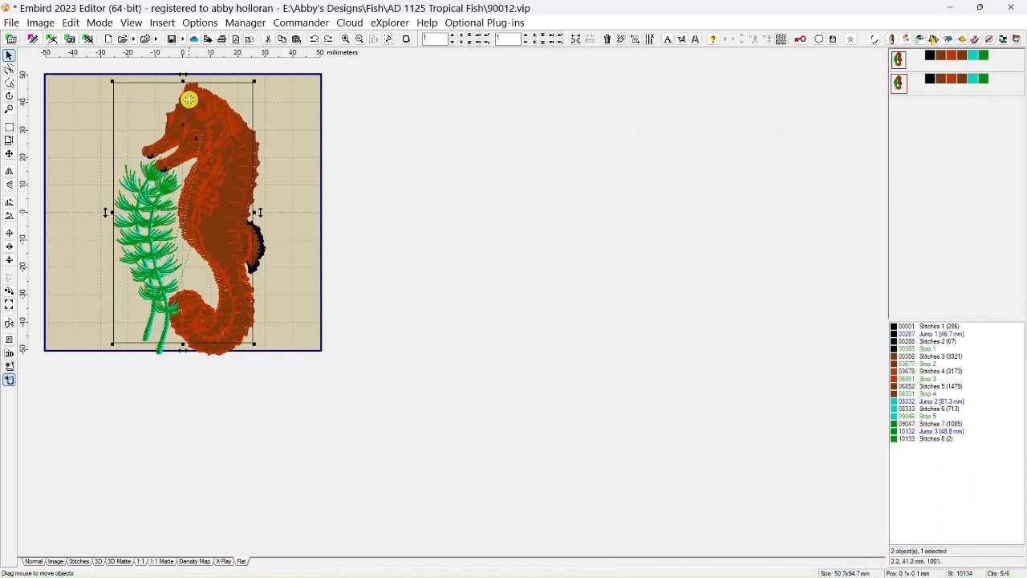
drag(188, 98, 112, 101)
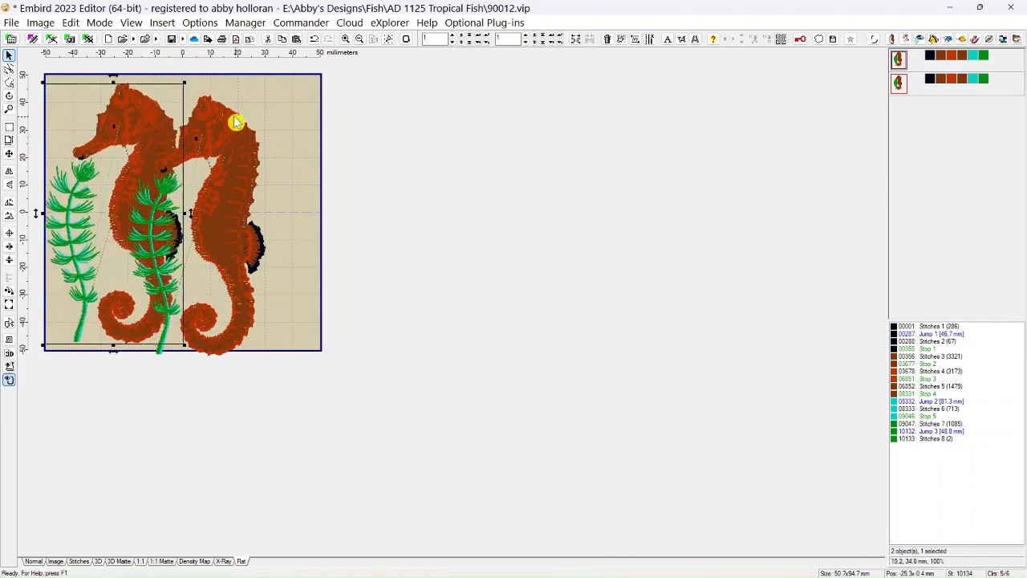
drag(133, 108, 140, 115)
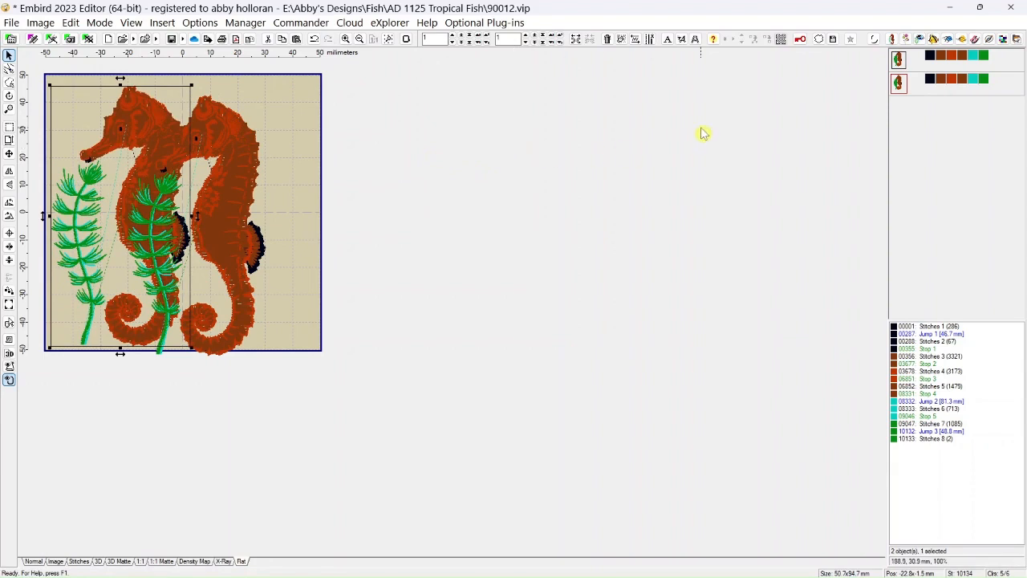
Add the second seahorse to the selection and clear it, then repeat using Select All and Deselect All.
ctrl+click(898, 84)
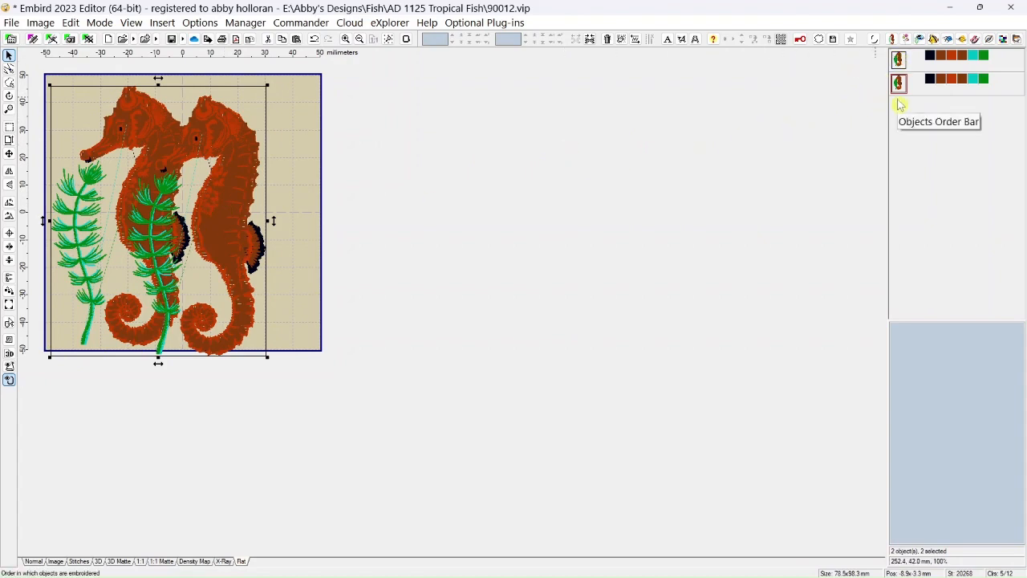
click(288, 108)
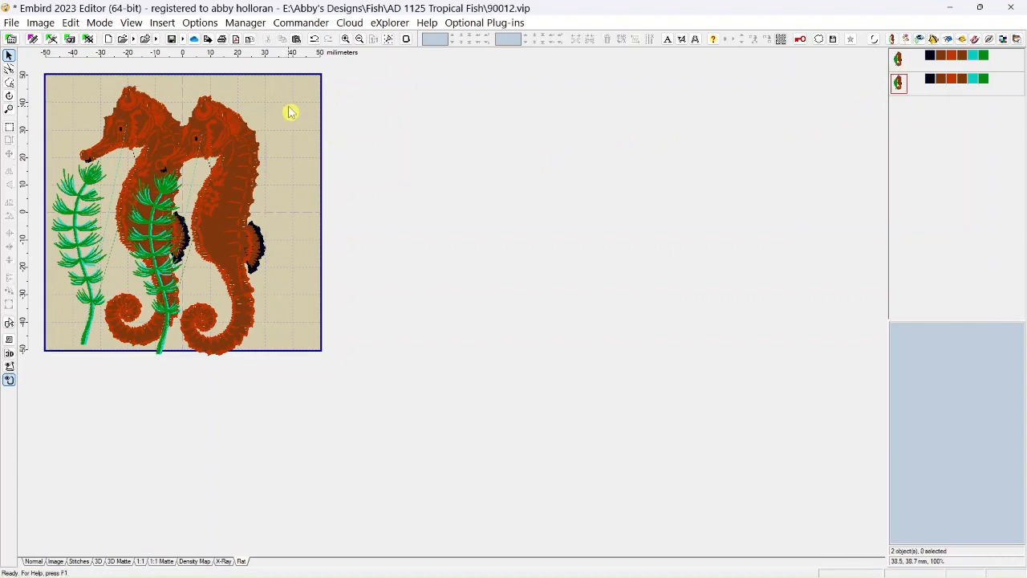
click(9, 126)
click(71, 23)
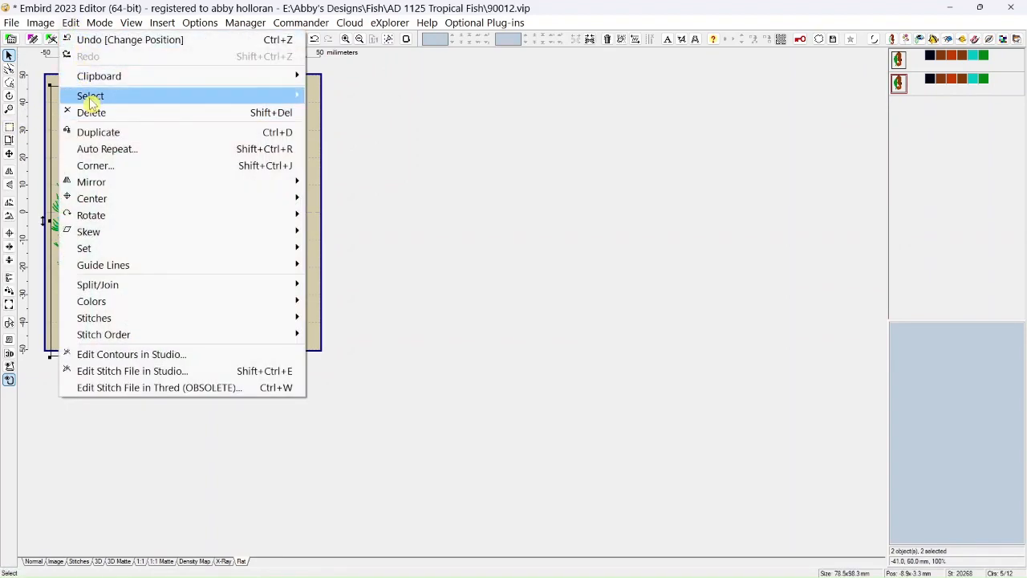
mouse_move(91, 101)
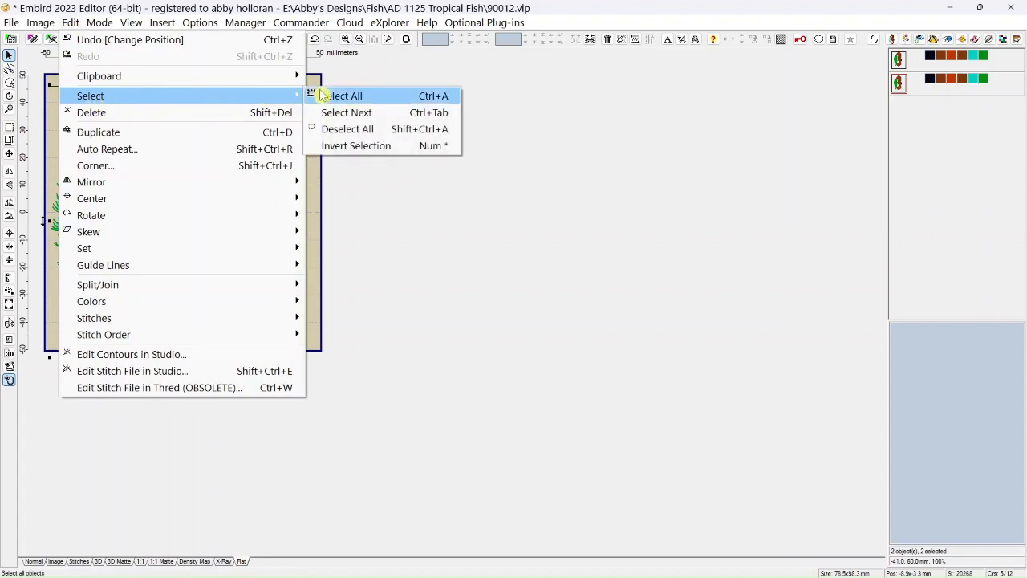
click(345, 131)
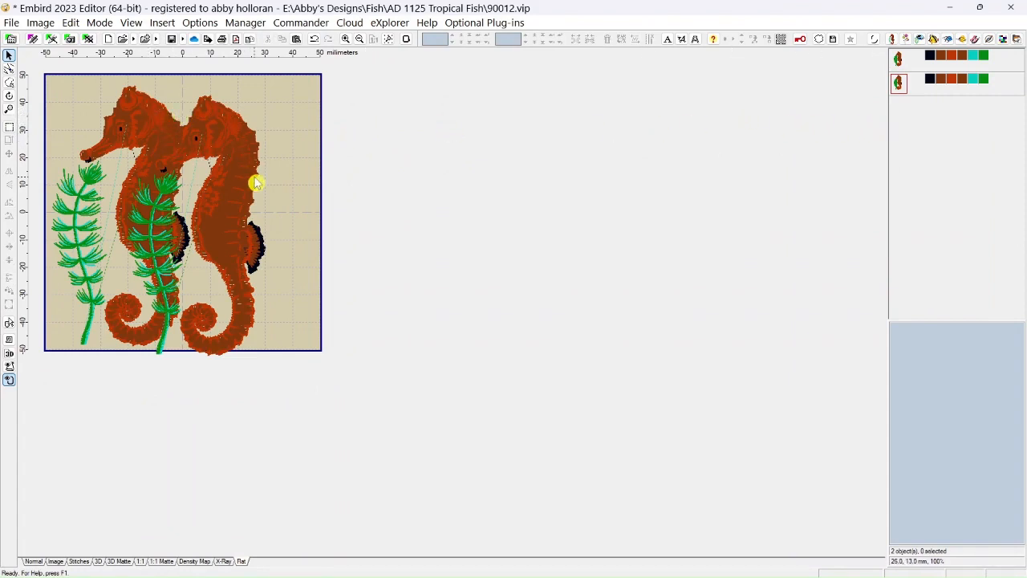
Advance the selection from the first seahorse to the second with Select Next, and delete the second seahorse.
click(899, 60)
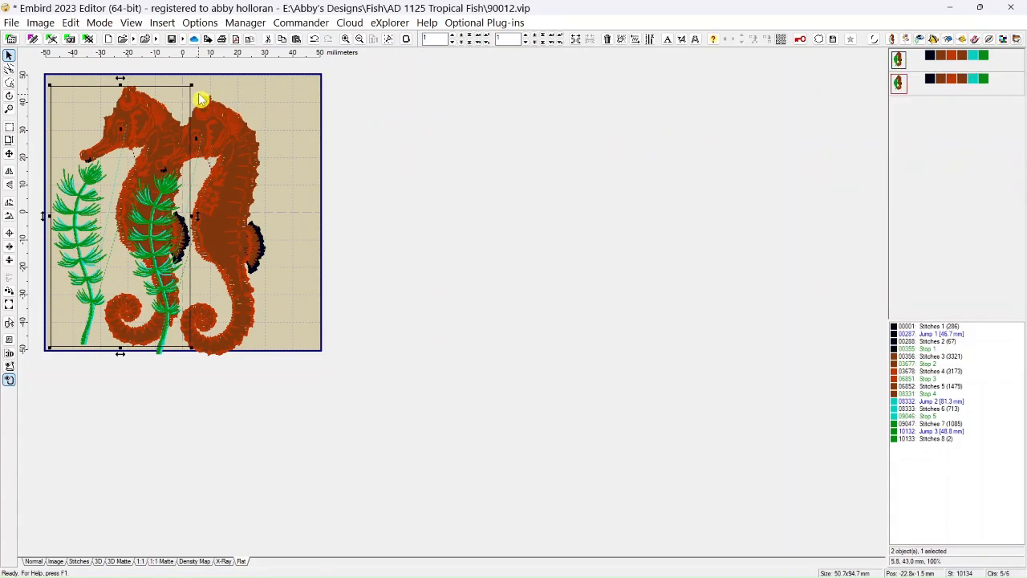
click(71, 22)
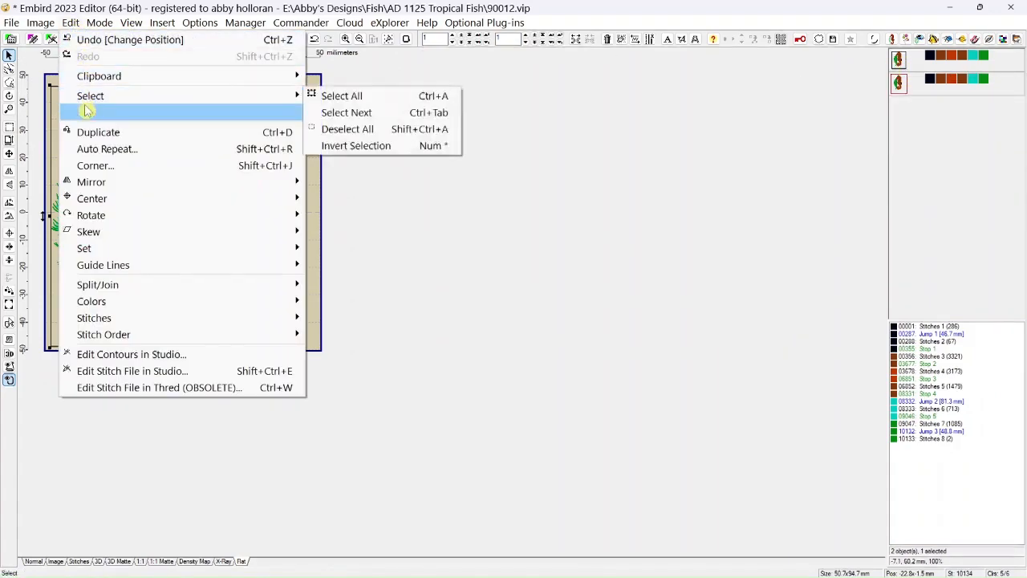
mouse_move(92, 102)
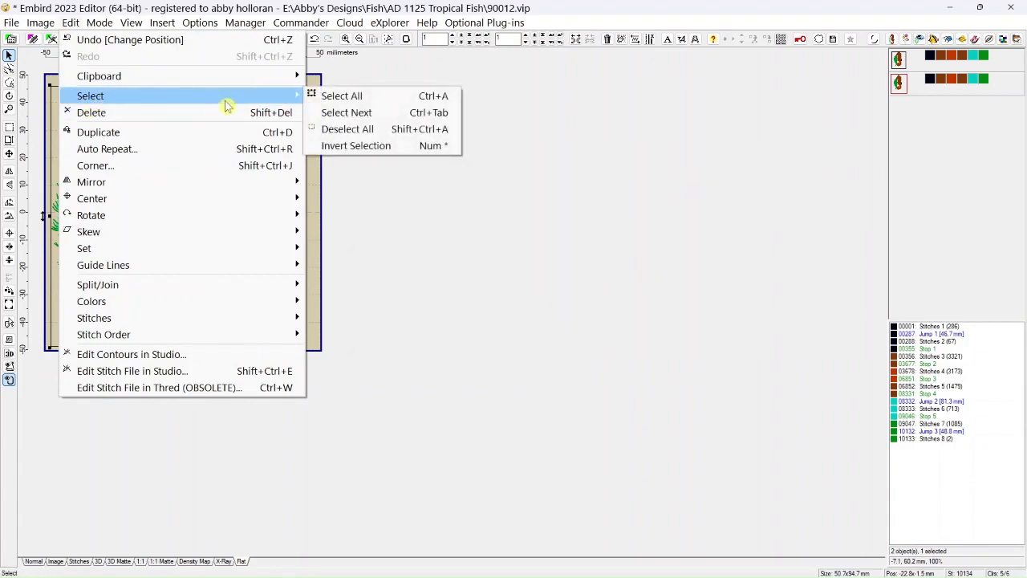
click(345, 119)
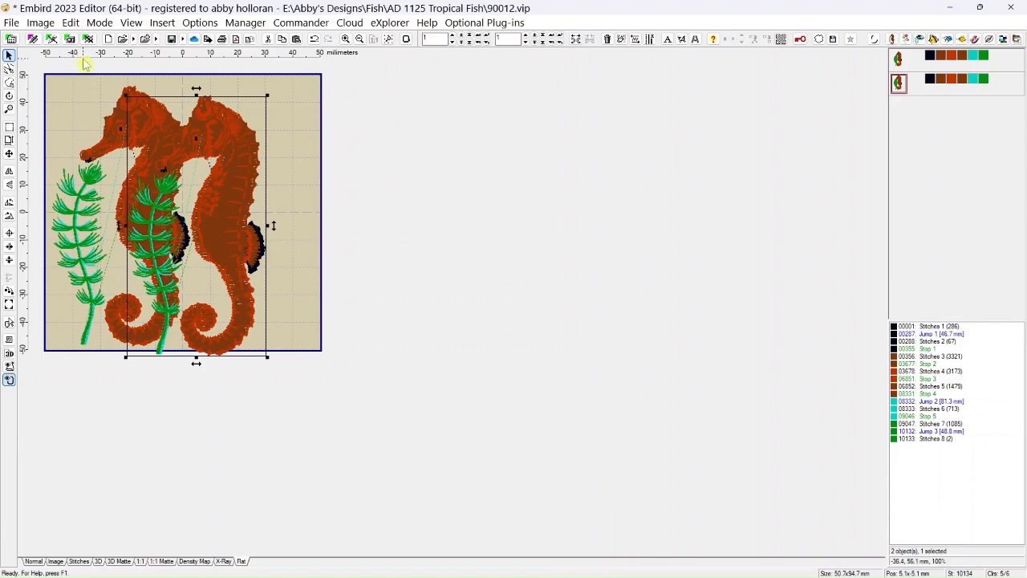
click(74, 22)
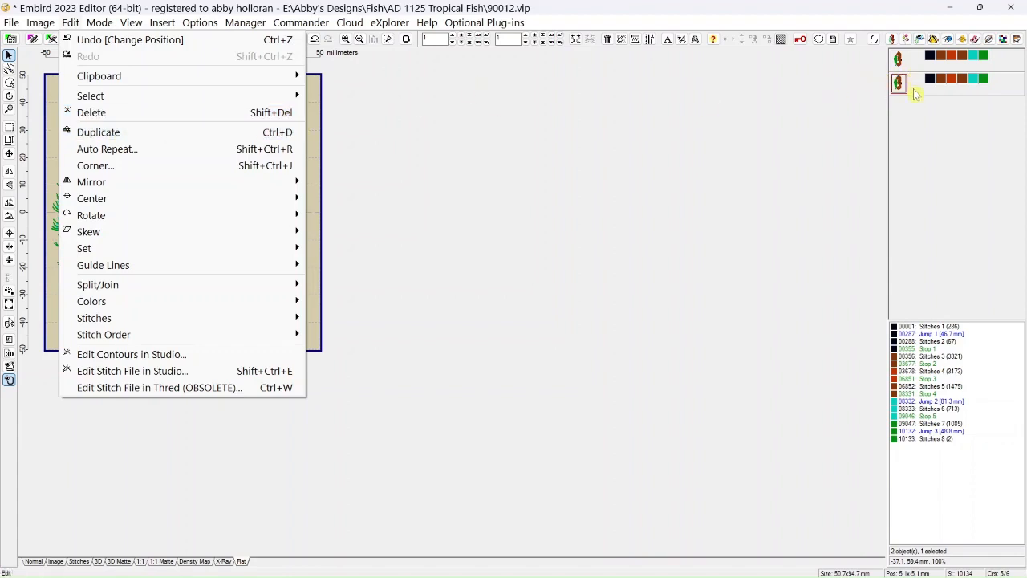
click(88, 116)
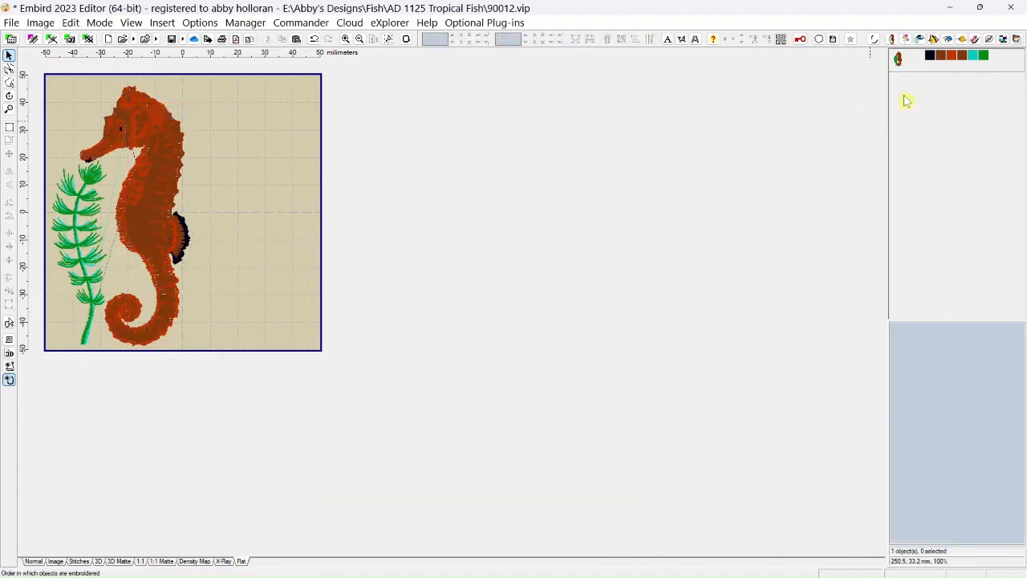
Delete the remaining seahorse and undo the deletion.
click(898, 63)
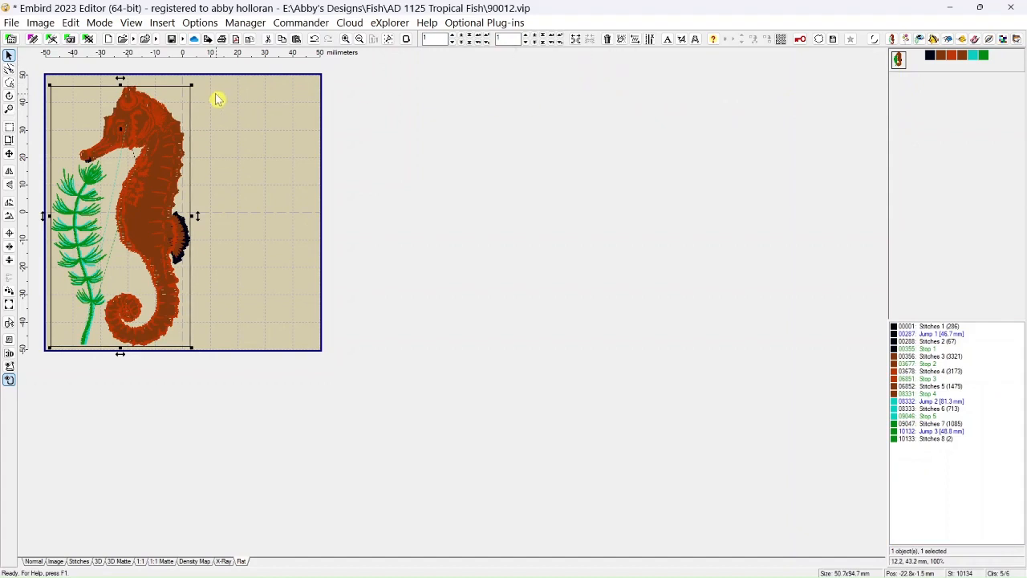
click(609, 42)
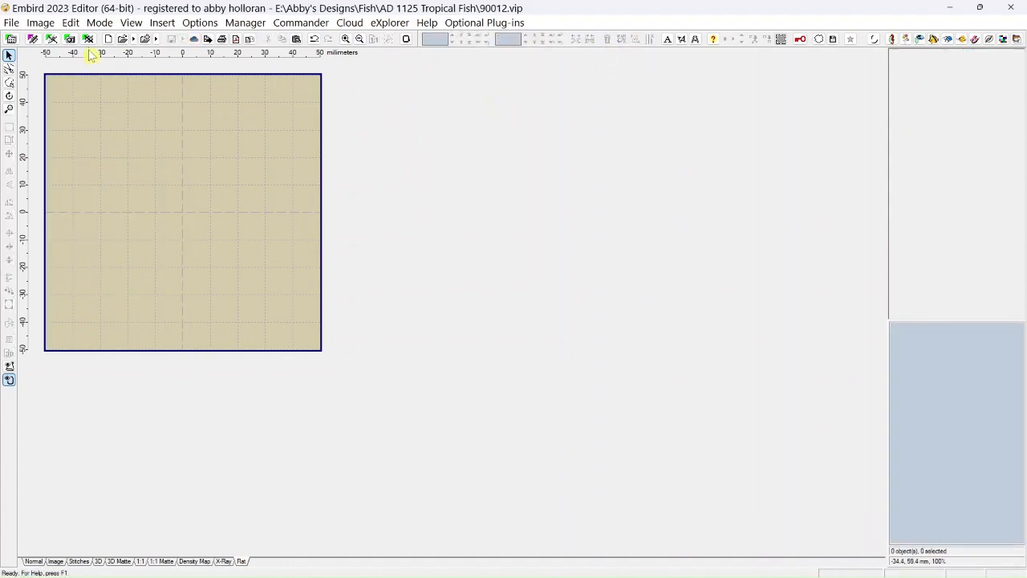
click(314, 39)
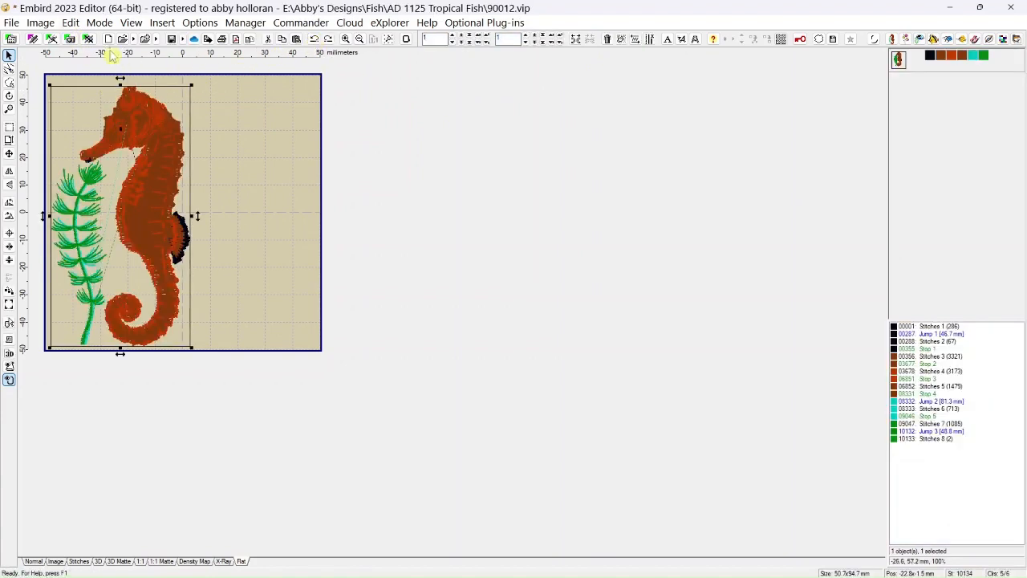
Mirror the seahorse on the horizontal axis repeatedly, ending in its original left-facing orientation.
click(73, 23)
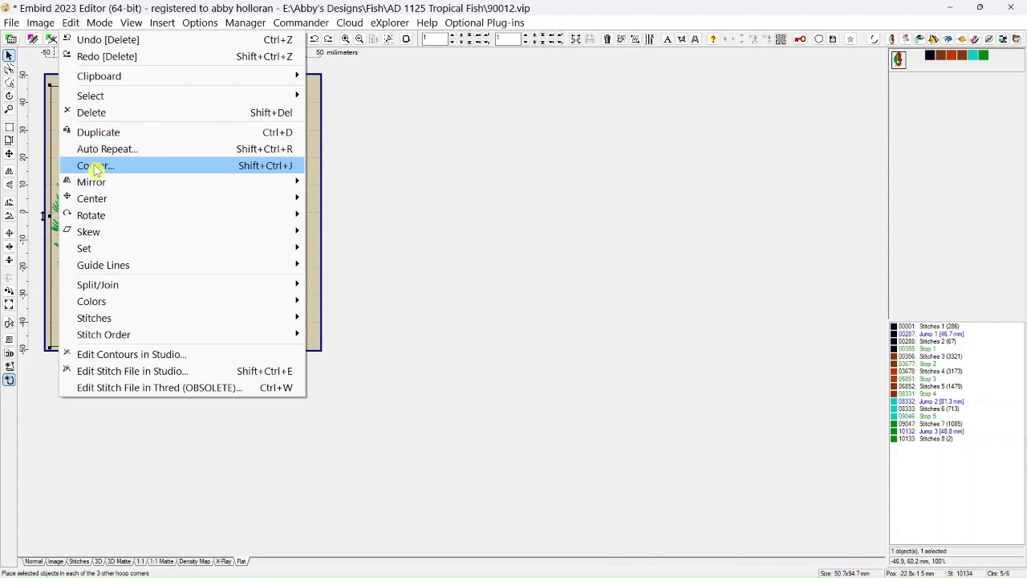
mouse_move(97, 188)
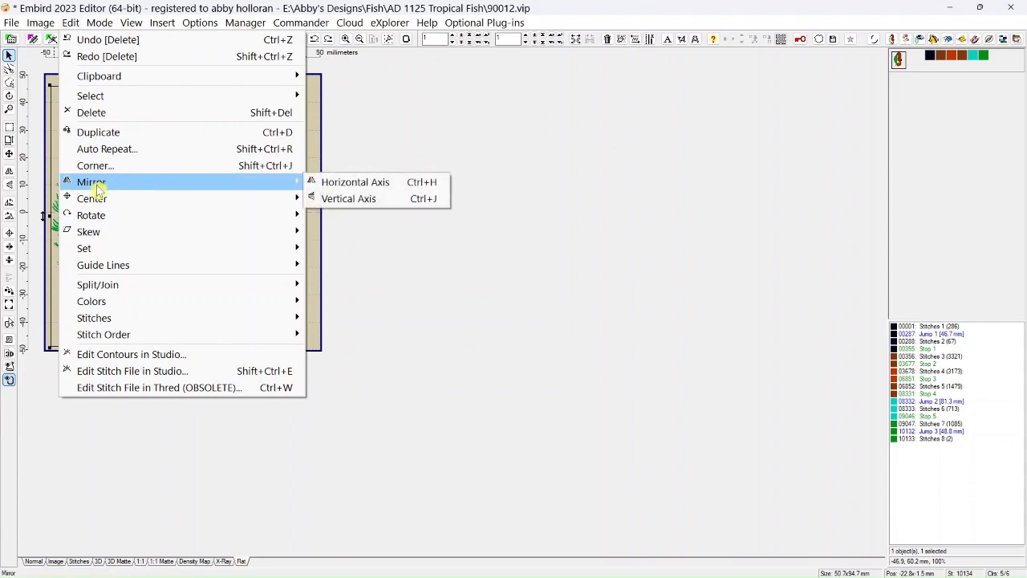
click(337, 187)
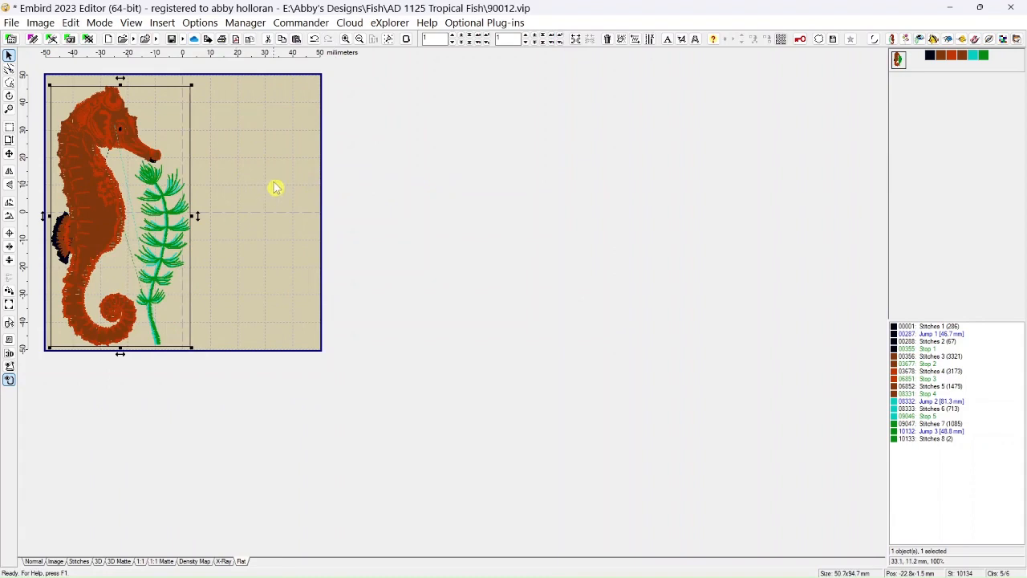
click(10, 174)
click(9, 174)
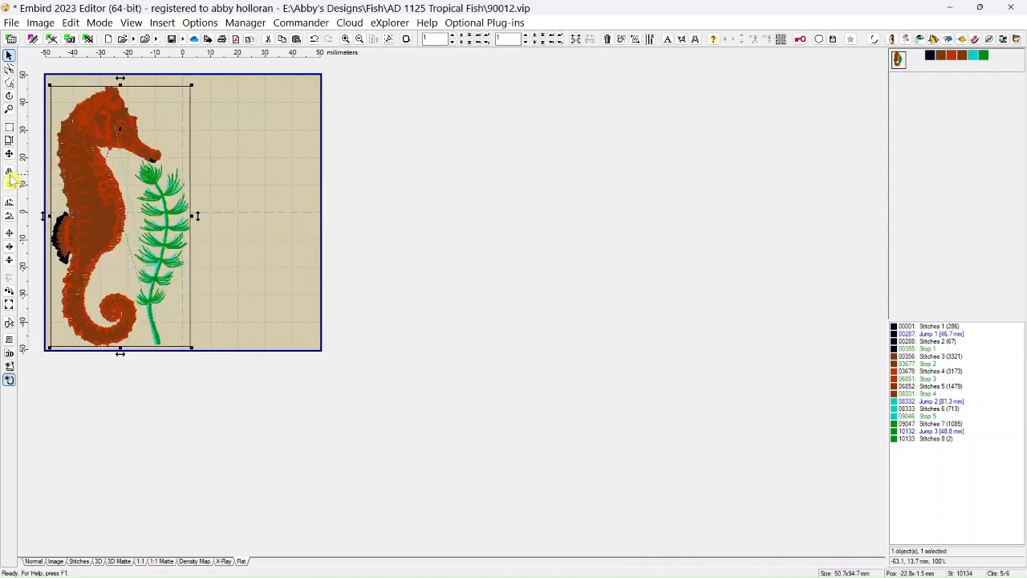
click(9, 174)
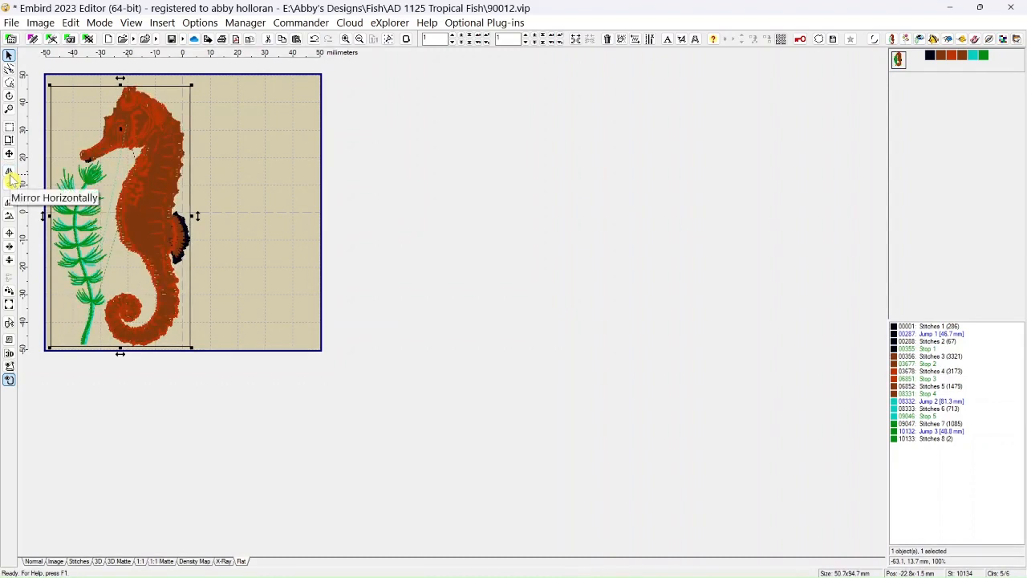
Move the seahorse about 14 mm to the right and mirror it on the vertical axis repeatedly, ending upright.
drag(160, 159, 185, 156)
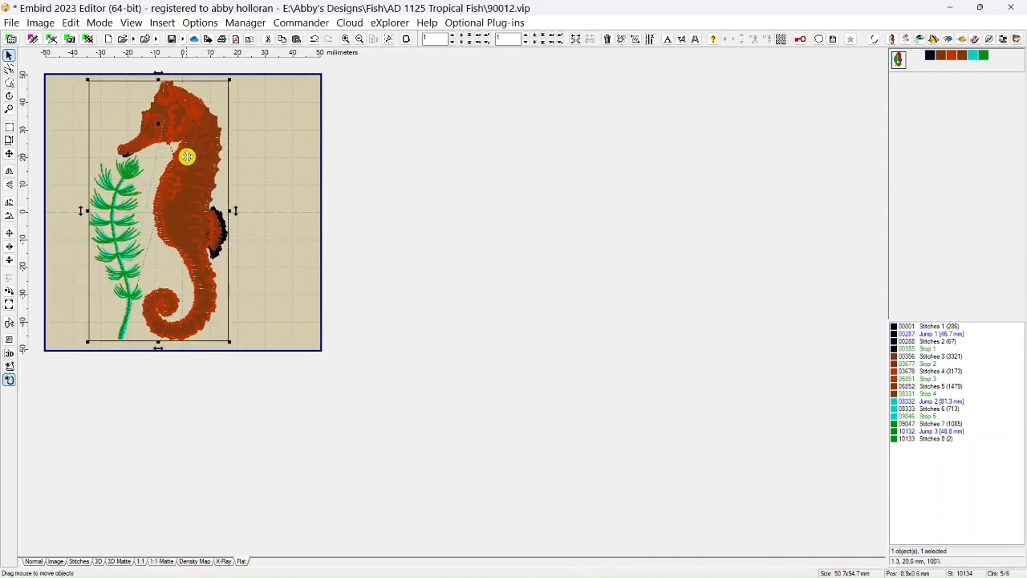
click(11, 188)
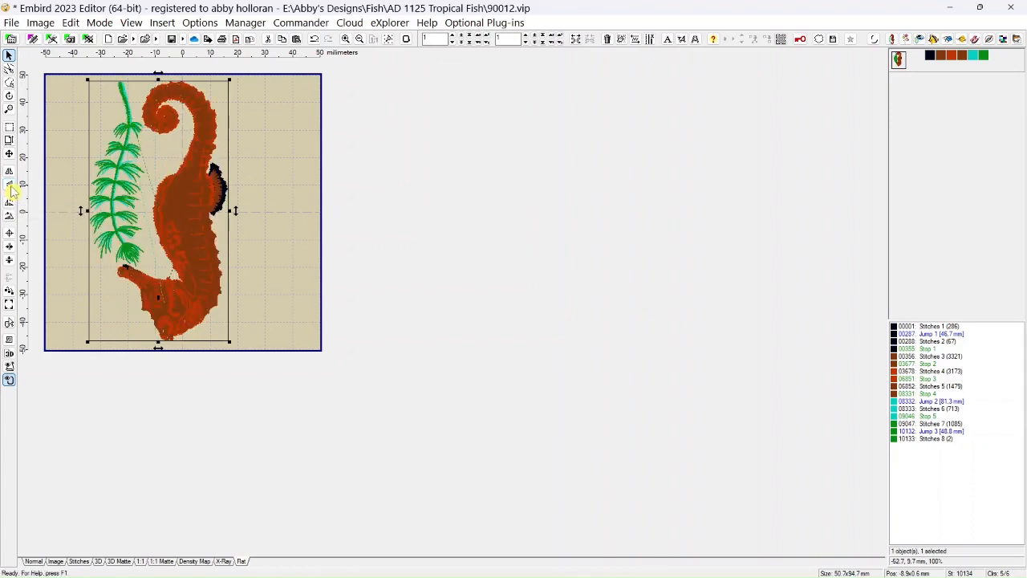
click(11, 188)
click(9, 185)
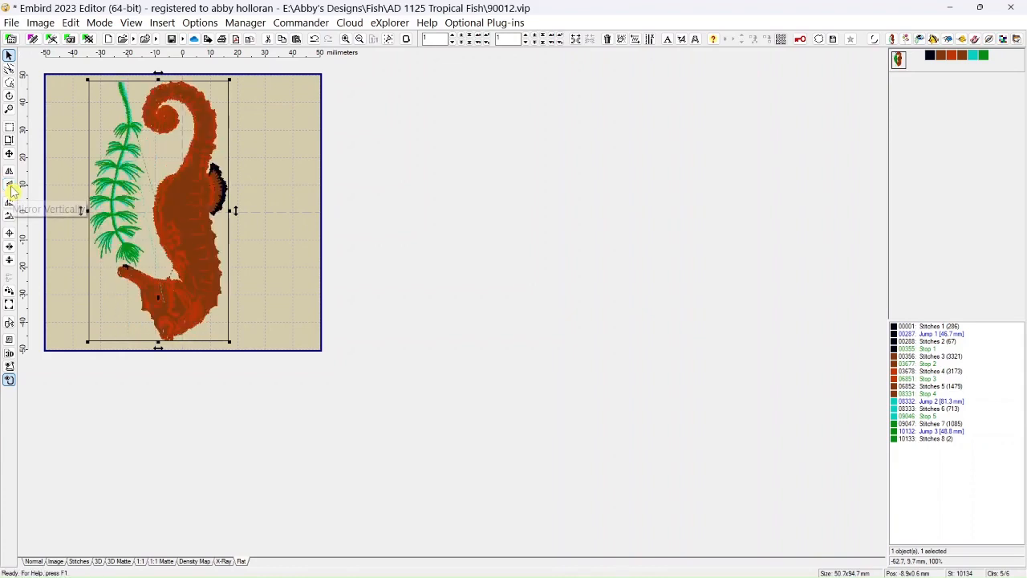
click(10, 186)
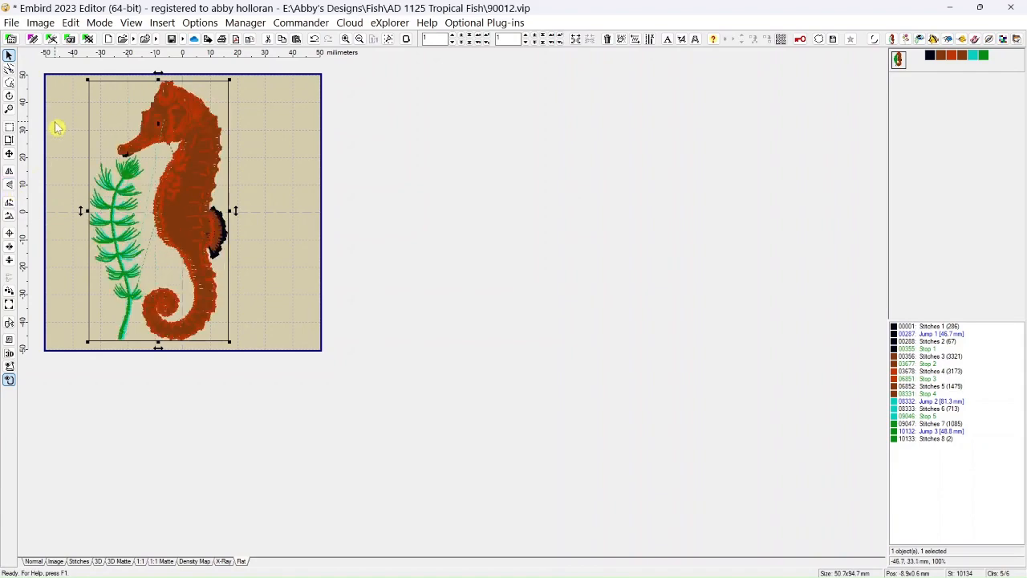
click(71, 22)
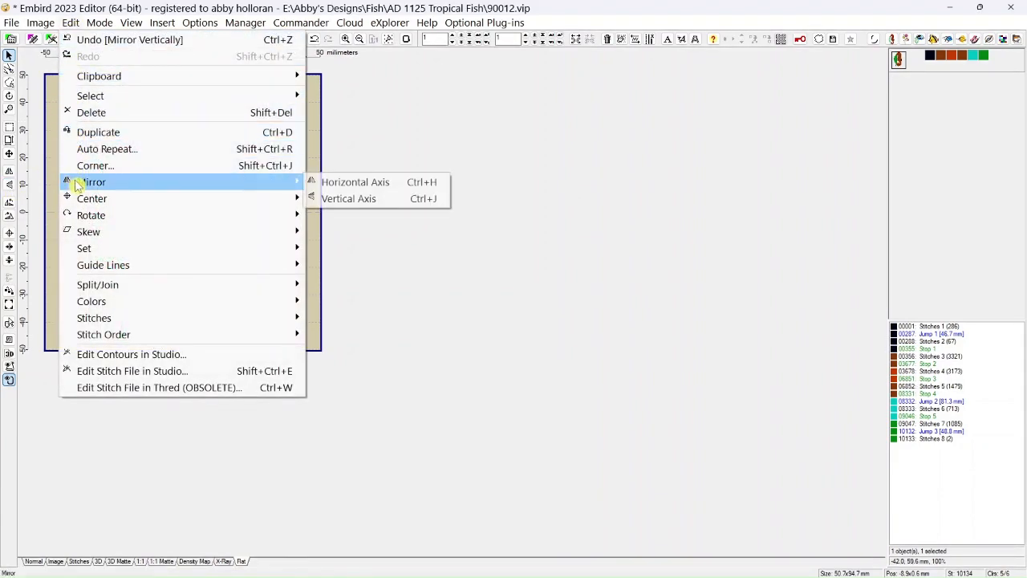
click(340, 198)
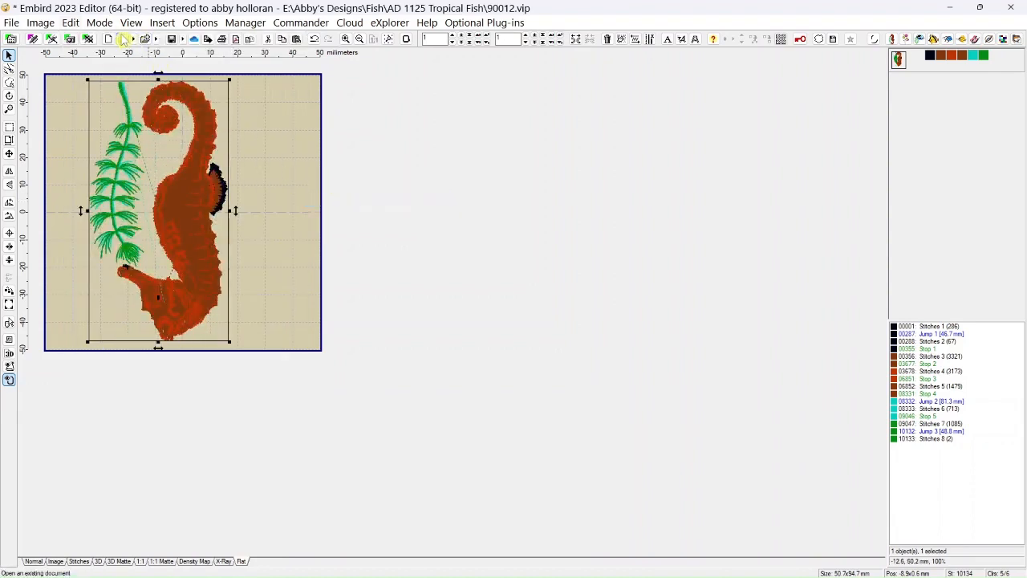
click(10, 185)
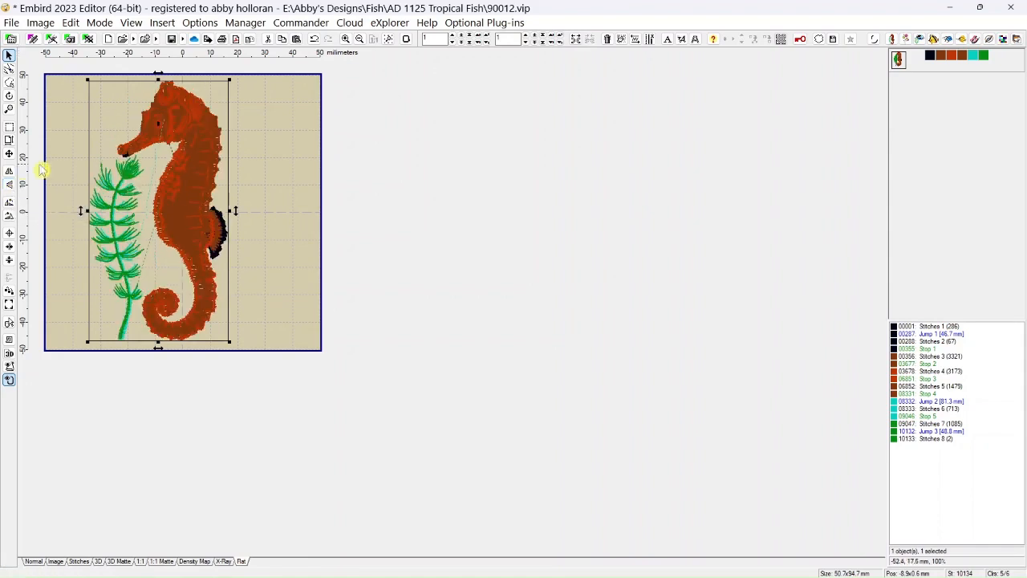
Review the Center options for the seahorse without applying one, and clear the selection.
click(71, 23)
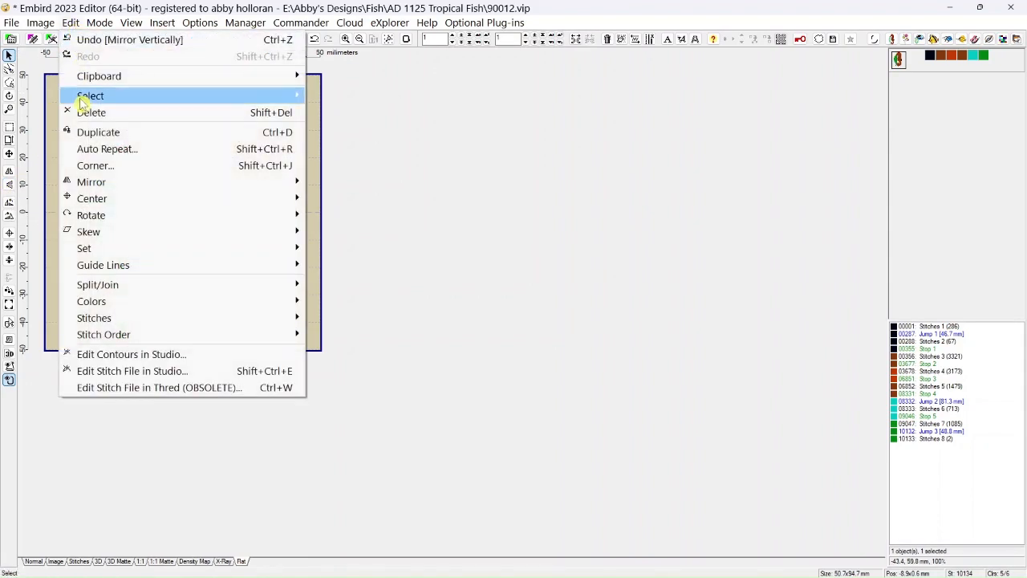
mouse_move(95, 205)
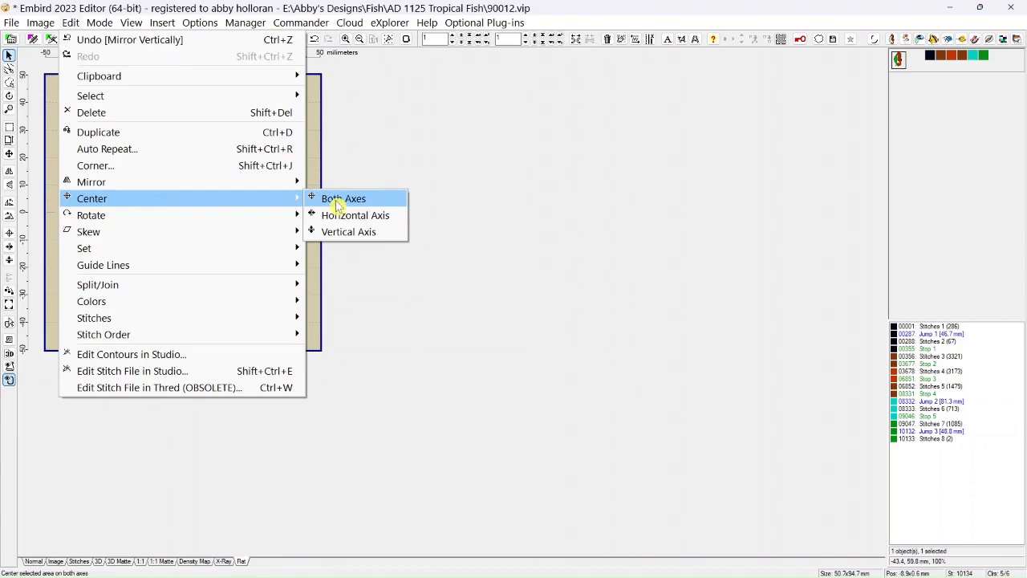
click(387, 154)
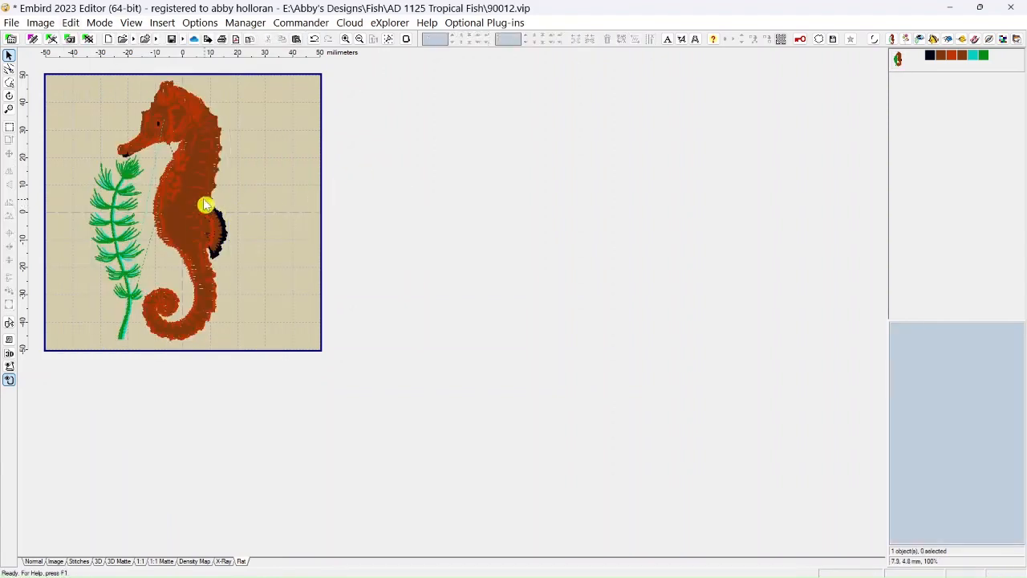
Move the seahorse toward the hoop's right edge and recenter it on both axes, two times in a row.
drag(187, 196, 360, 183)
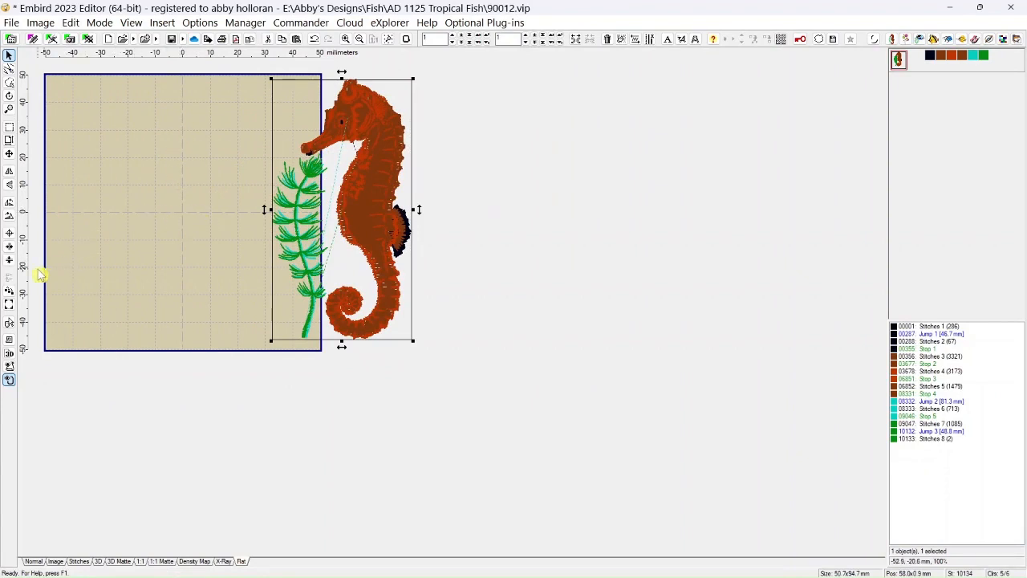
click(10, 235)
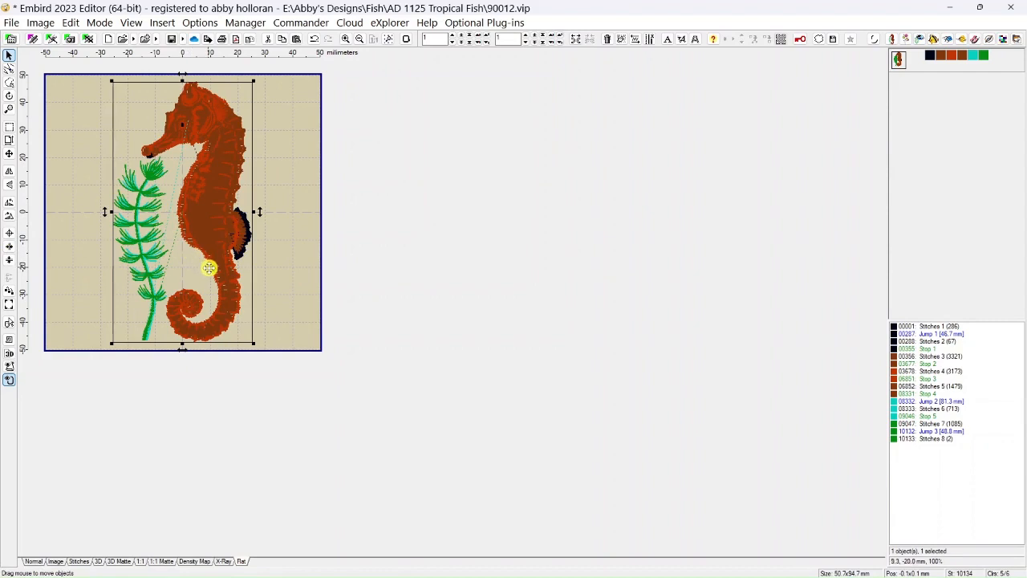
drag(221, 195, 386, 181)
click(78, 24)
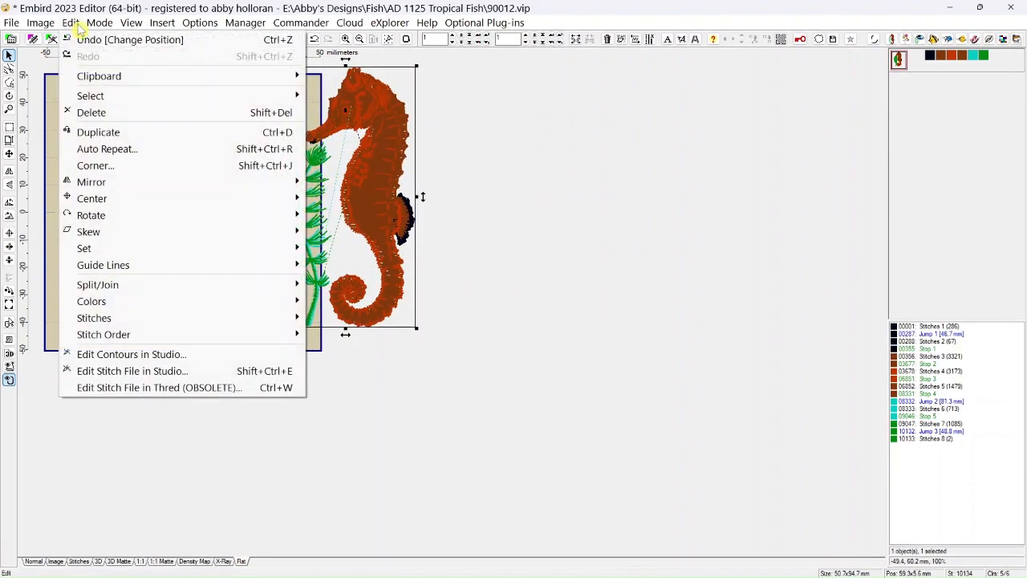
mouse_move(97, 200)
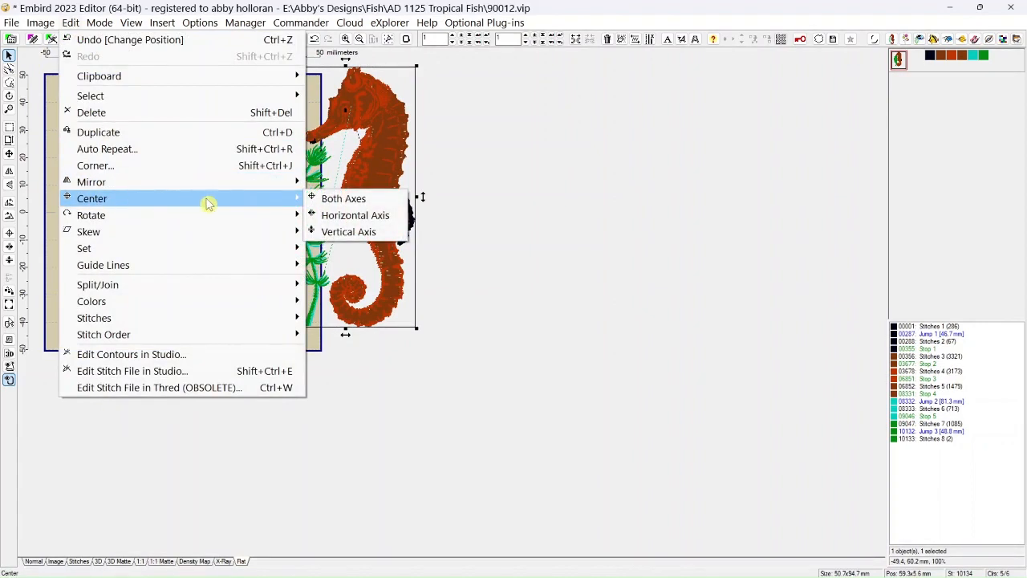
click(336, 199)
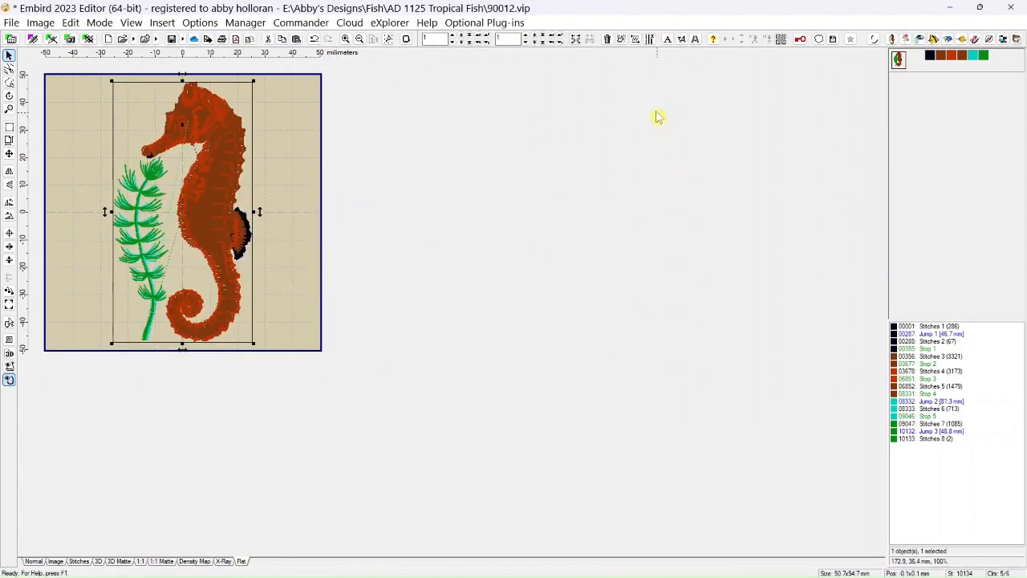
Delete the seahorse and enter "the cow jumped over the moon" as new lettering using Alphabet 4.
click(609, 39)
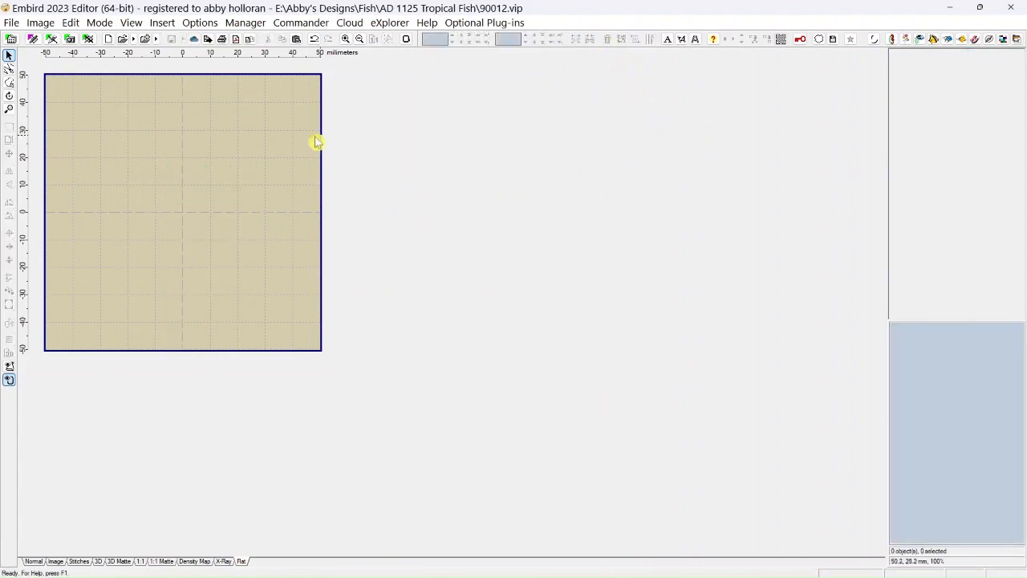
click(669, 41)
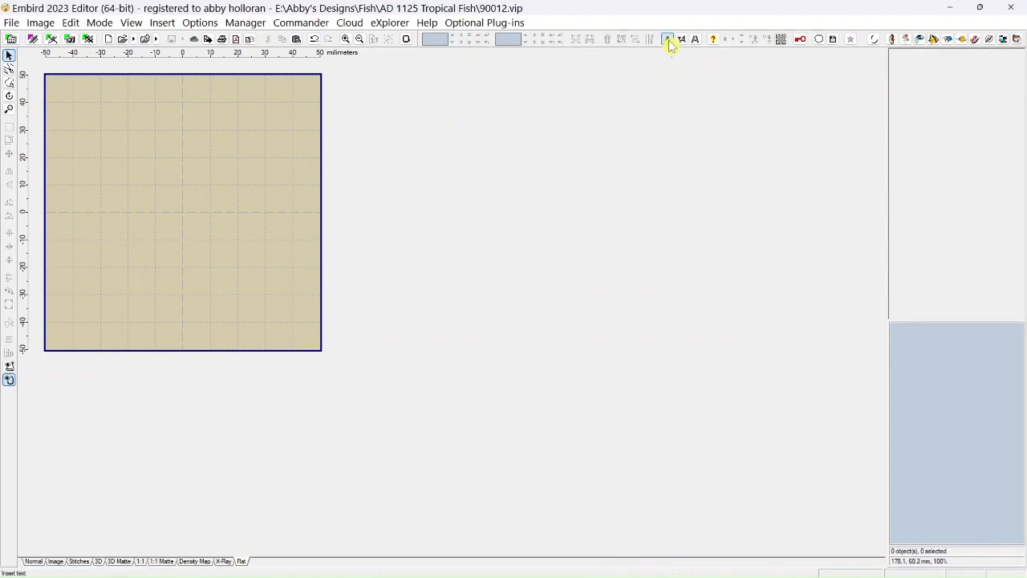
click(468, 469)
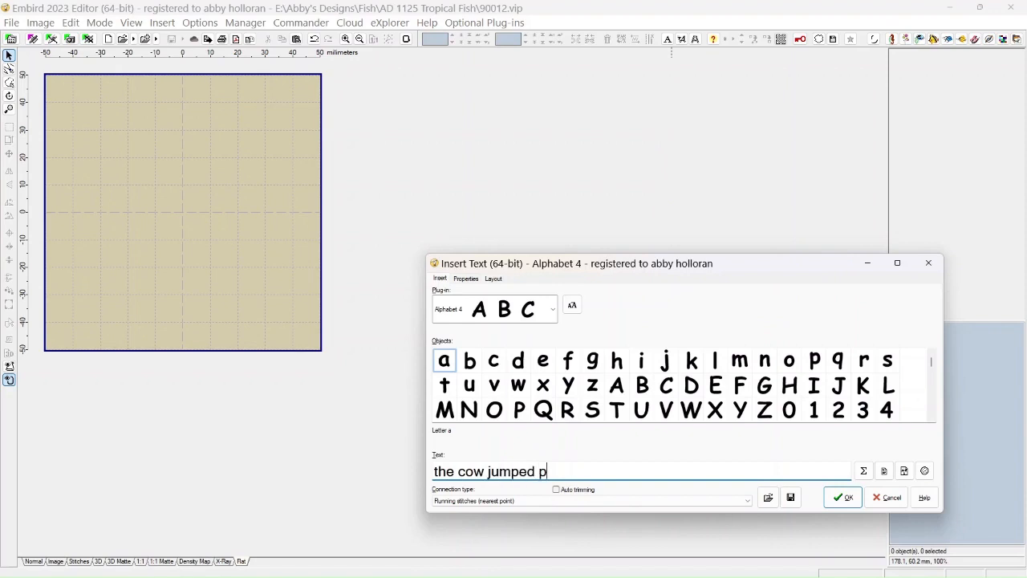
text(ver the moon)
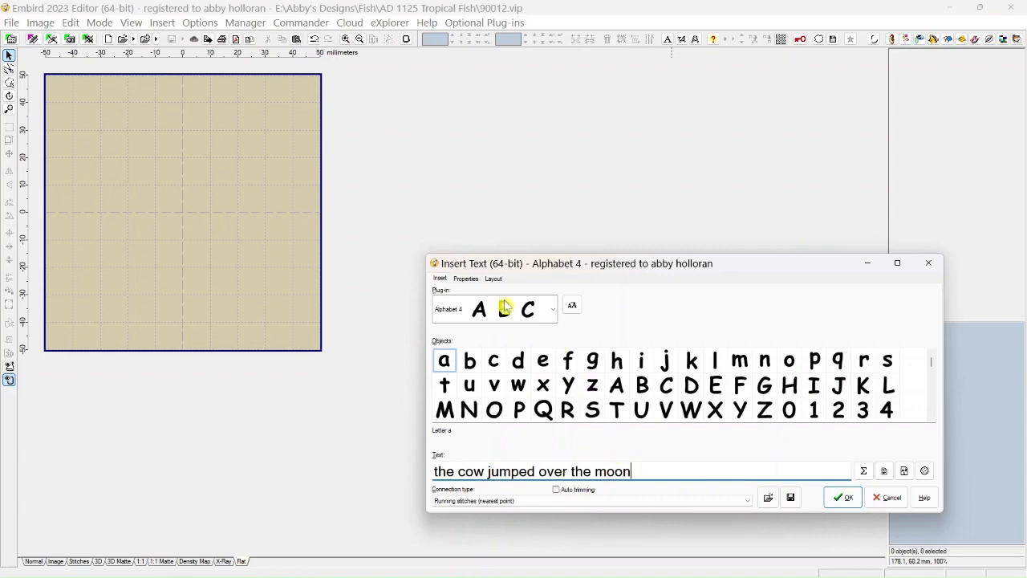
Scale the lettering to 16% with the ratio kept, and place it about 75 mm right of the hoop's center.
click(467, 280)
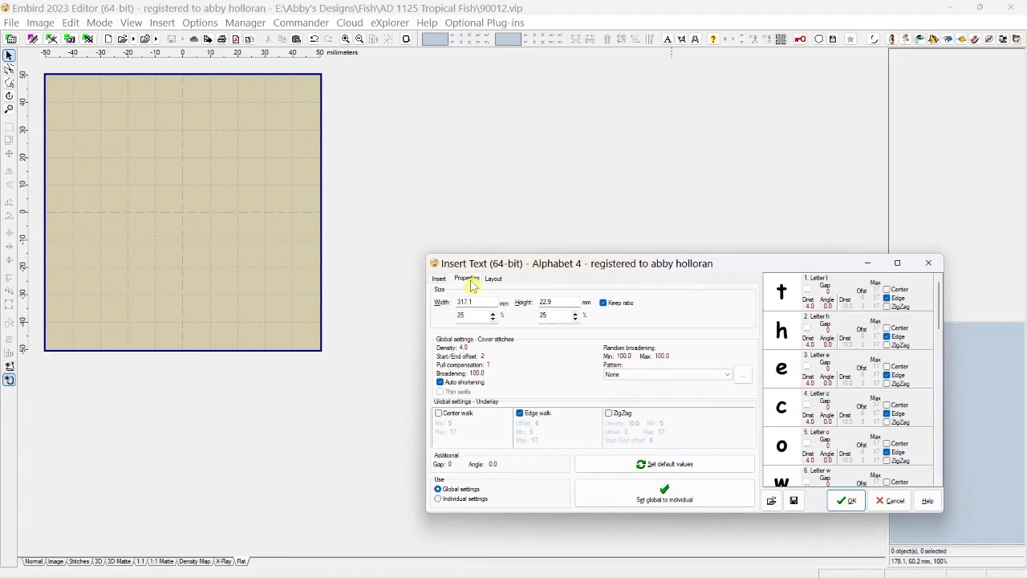
double_click(493, 319)
click(493, 319)
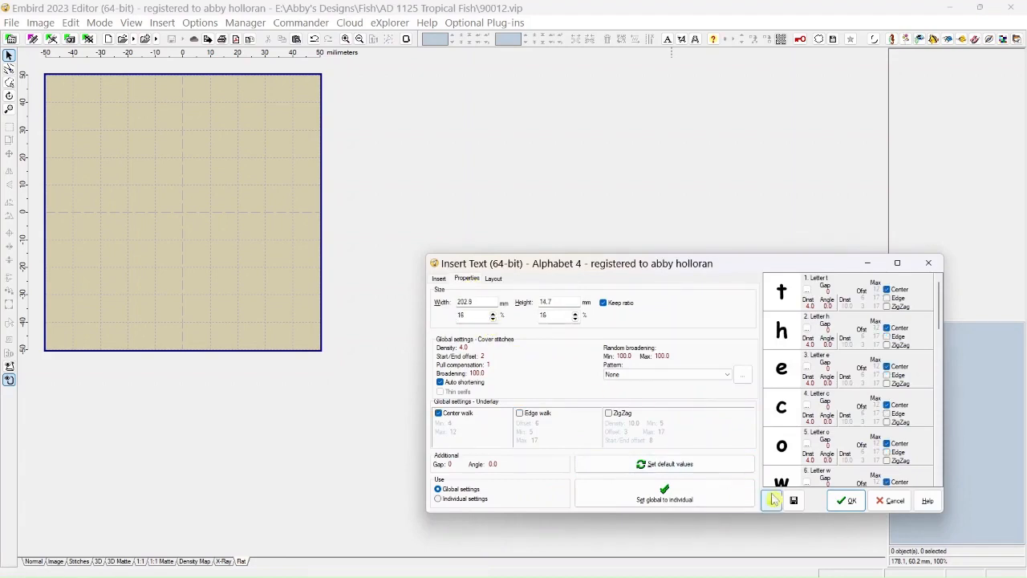
click(846, 504)
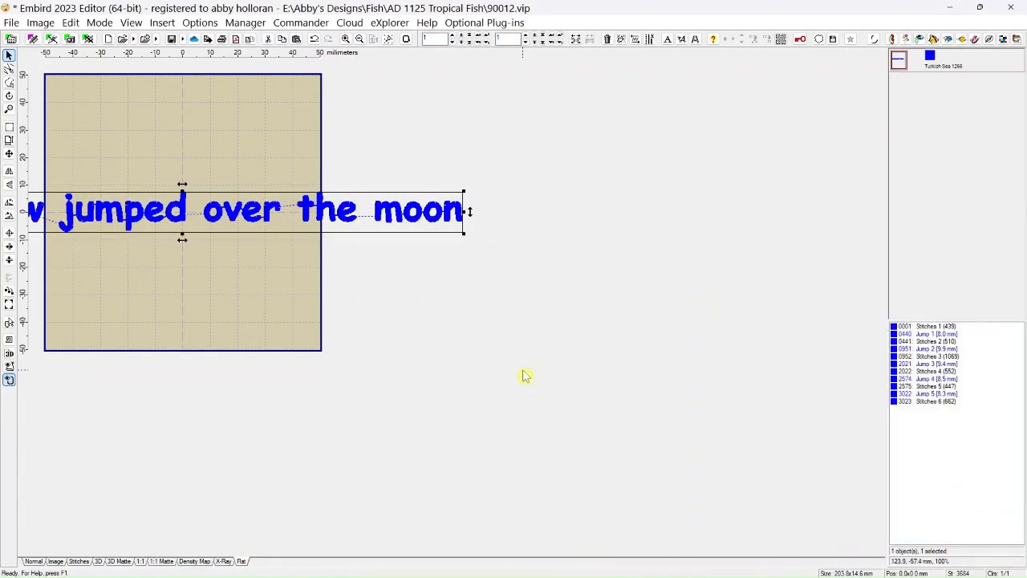
drag(134, 213, 341, 215)
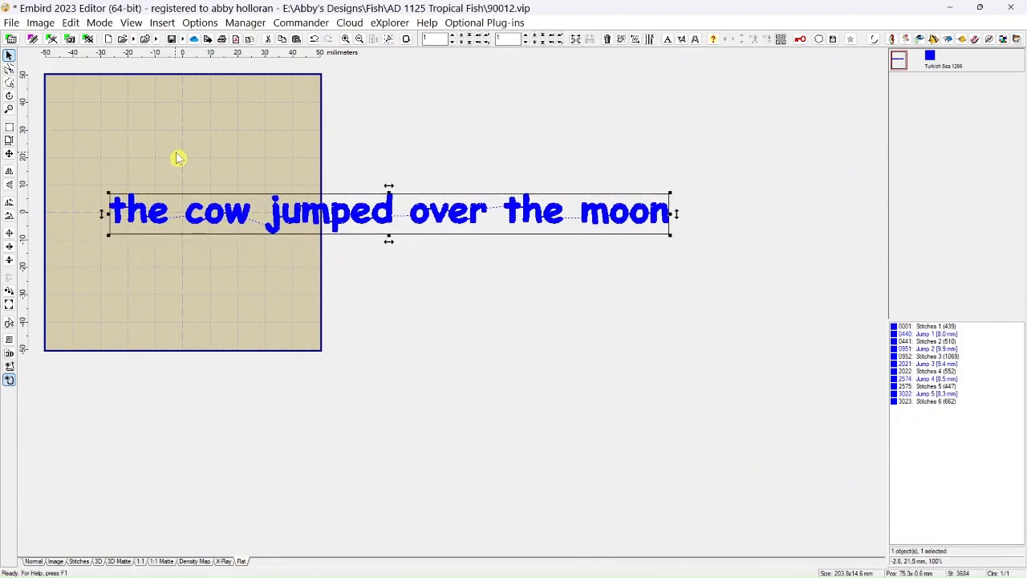
Split "the cow" from the lettering with a clockwise freehand selection and move it up about 31 mm.
click(9, 84)
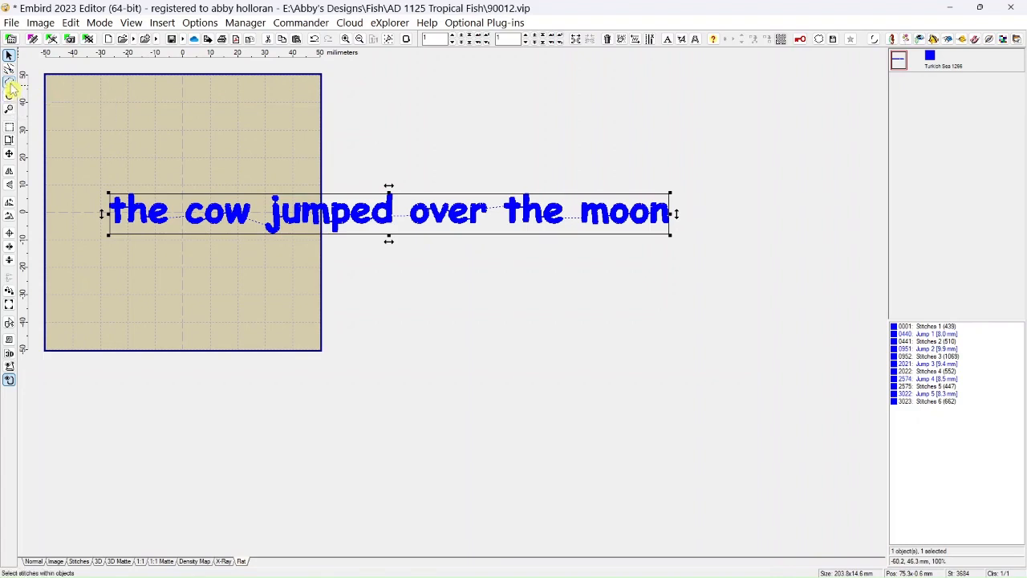
click(98, 174)
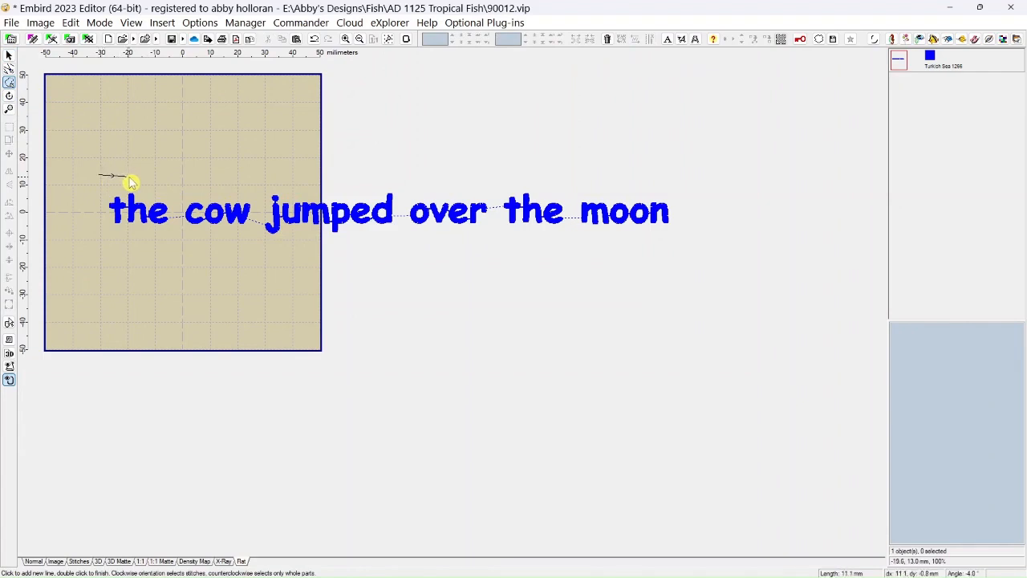
click(133, 176)
click(216, 175)
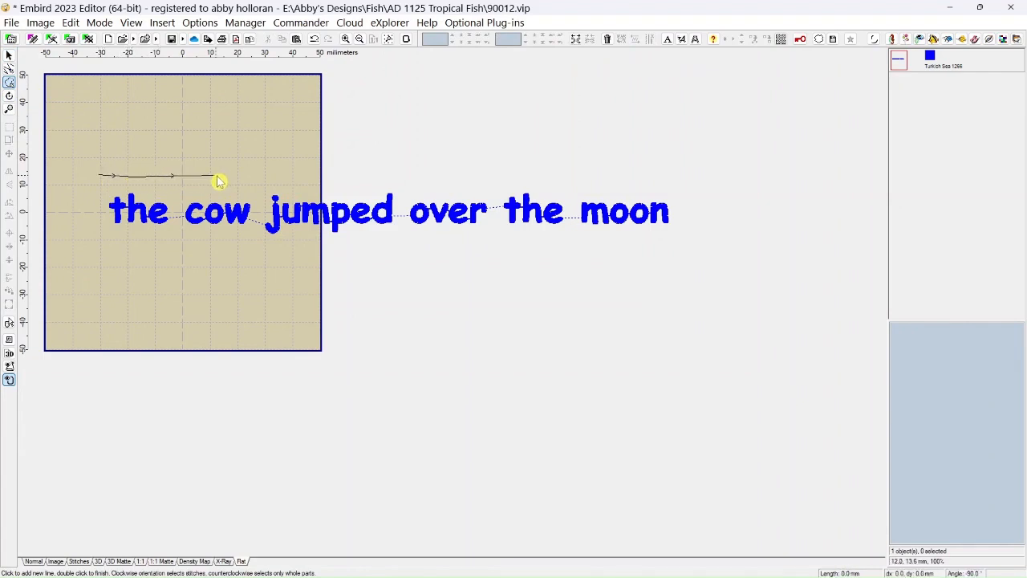
click(257, 184)
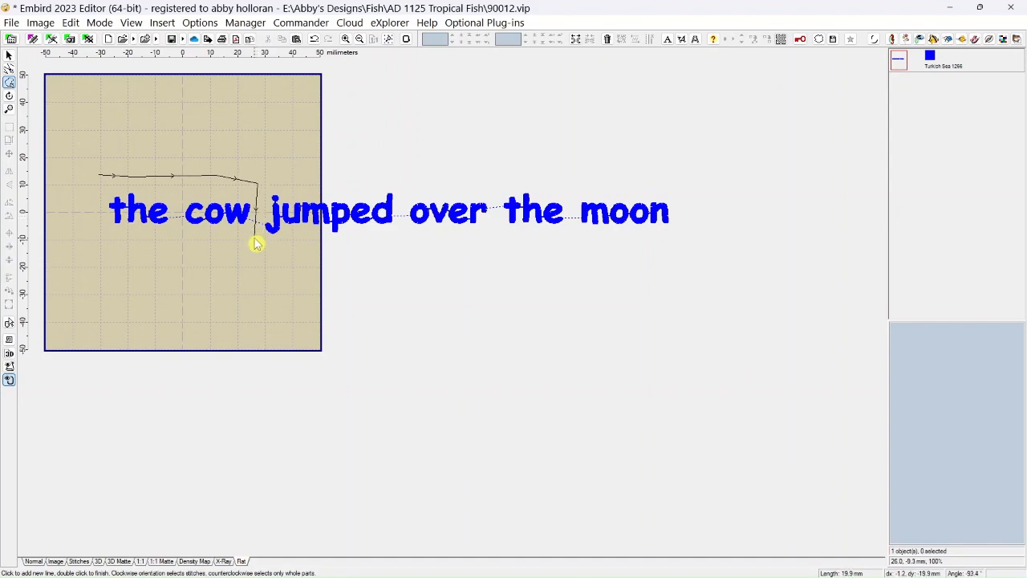
click(255, 238)
click(92, 235)
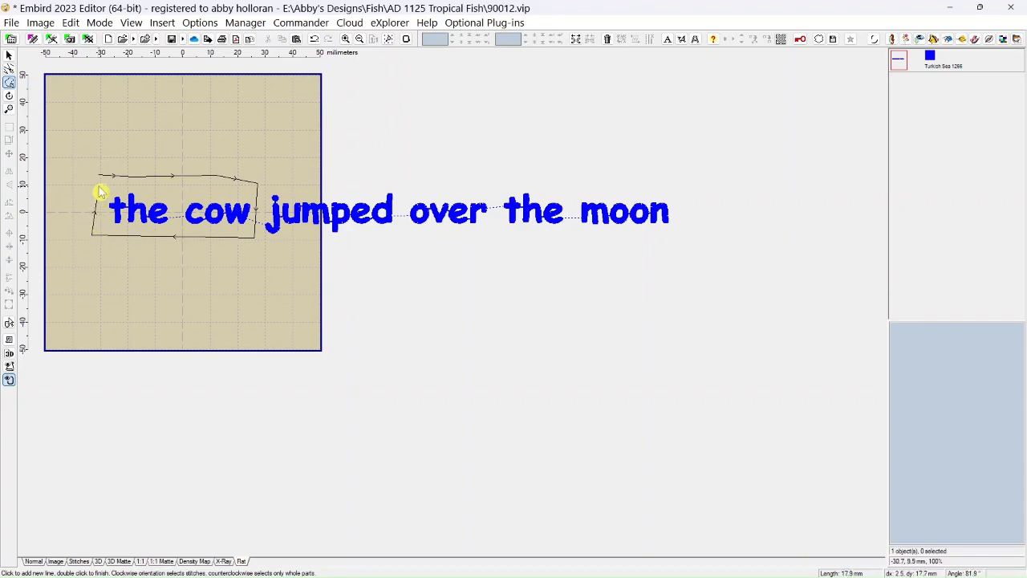
scroll(100, 194, up, 3)
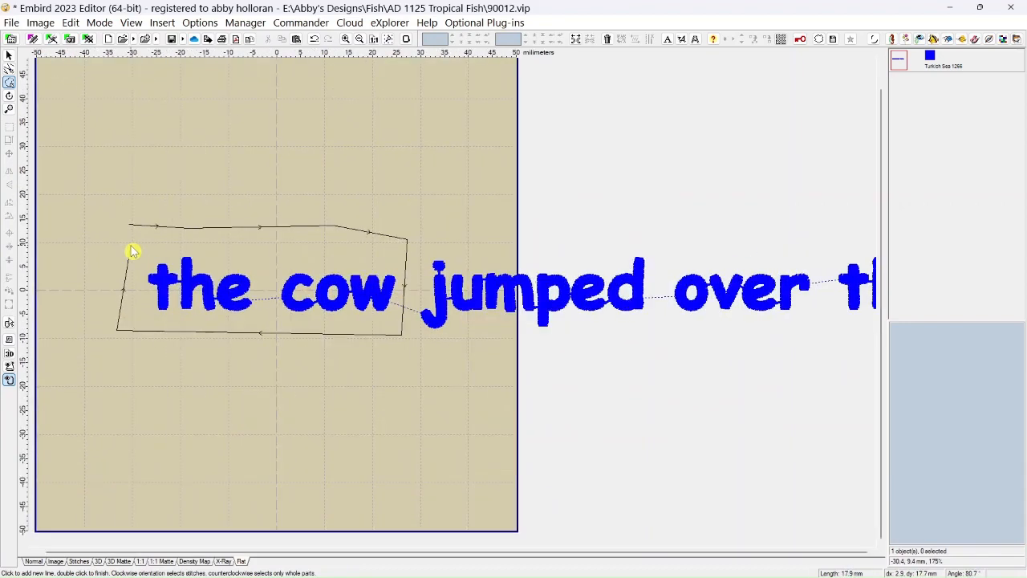
scroll(133, 252, up, 1)
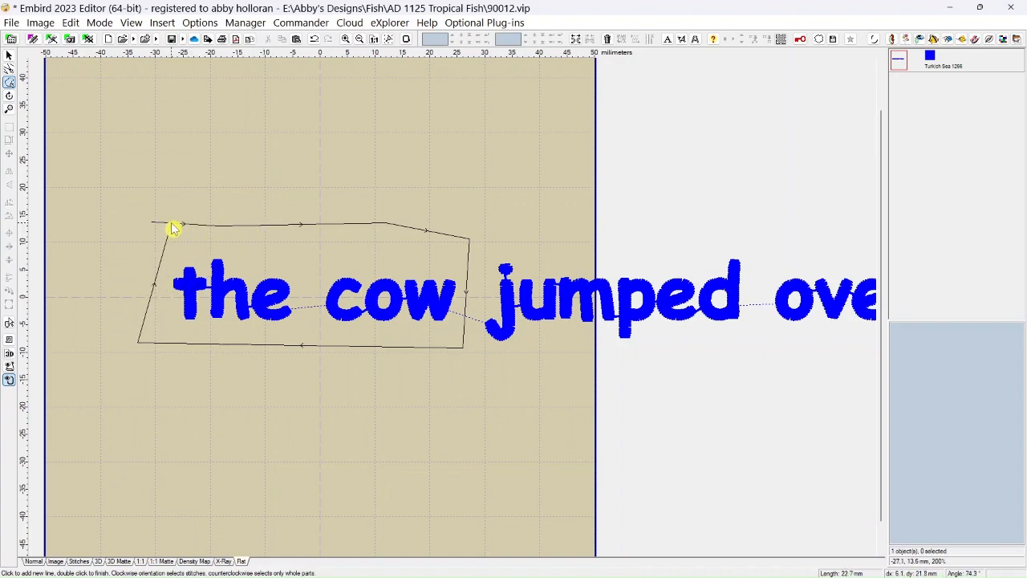
double_click(172, 221)
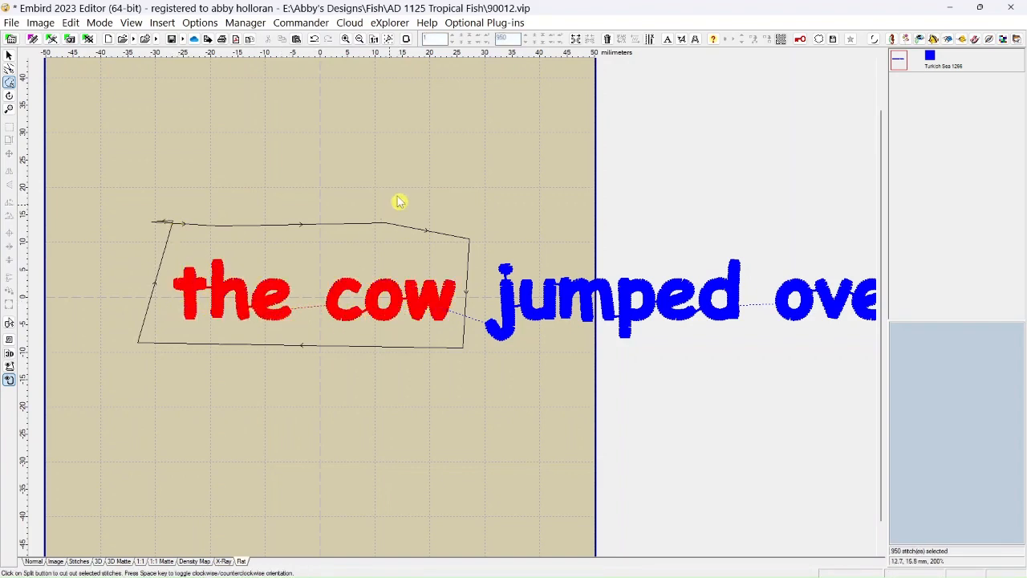
click(575, 40)
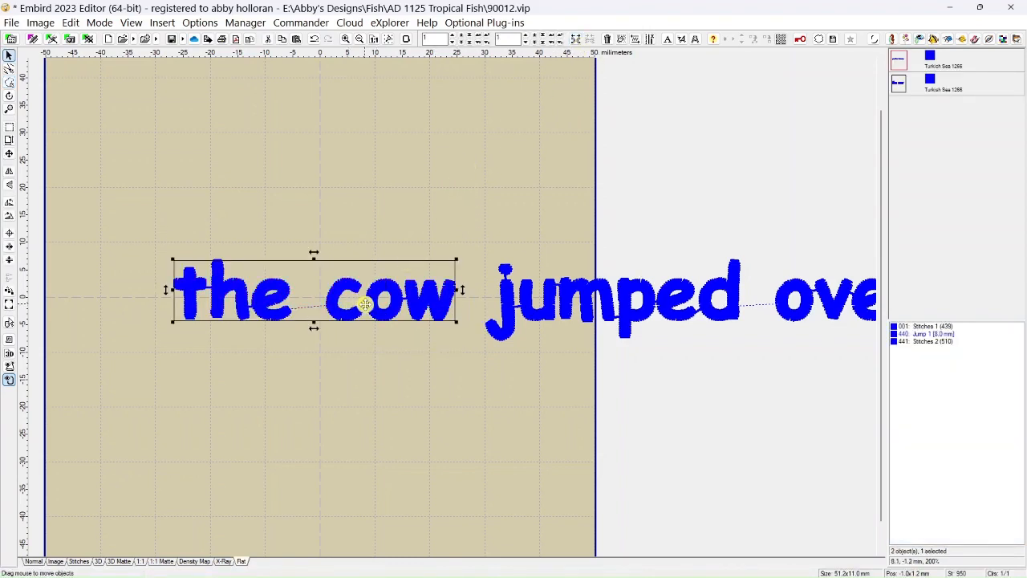
drag(377, 283, 351, 133)
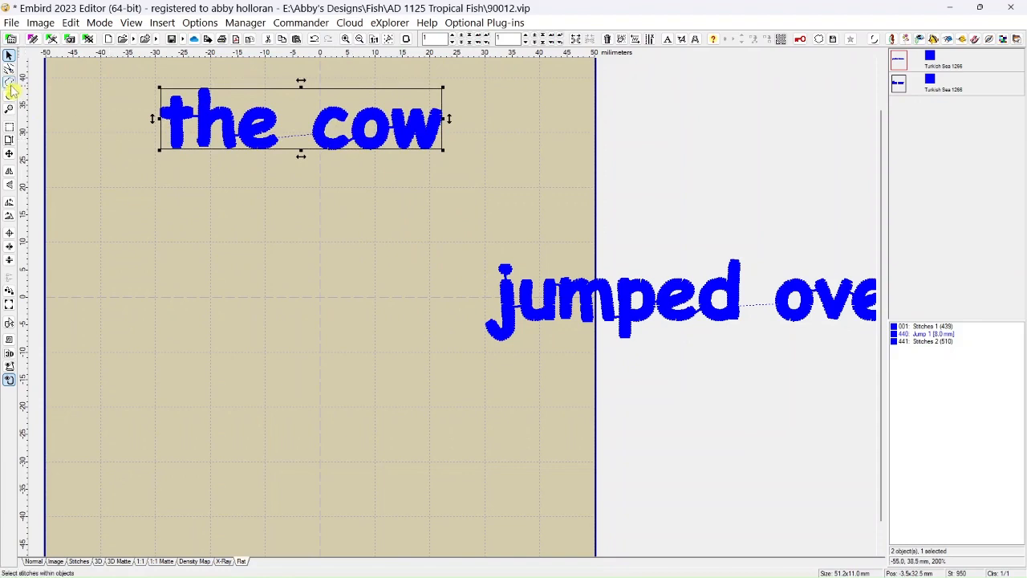
Split "jumped" from the remaining lettering with a clockwise freehand selection and move it about 15 mm to the left.
click(8, 82)
click(448, 240)
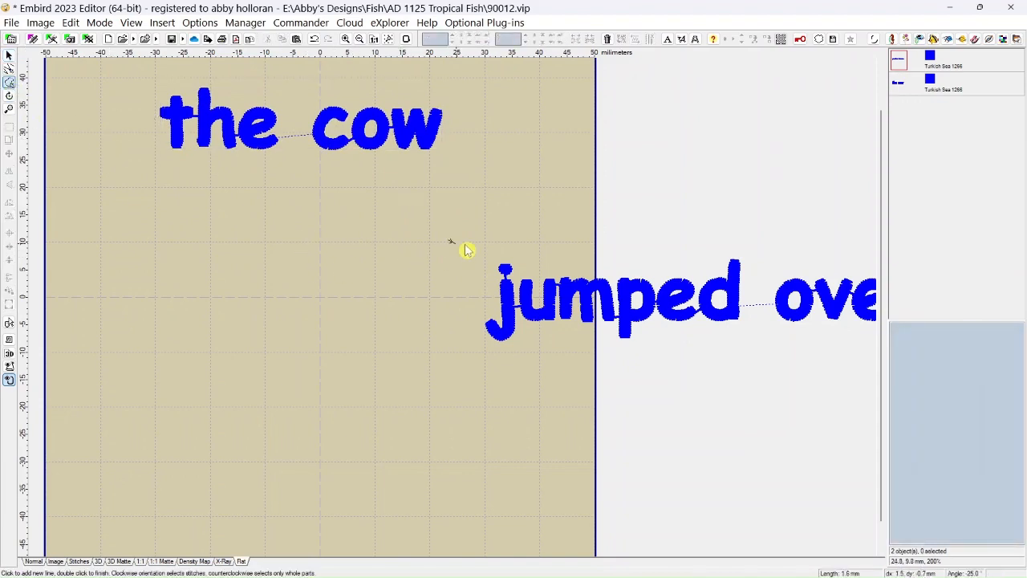
click(748, 239)
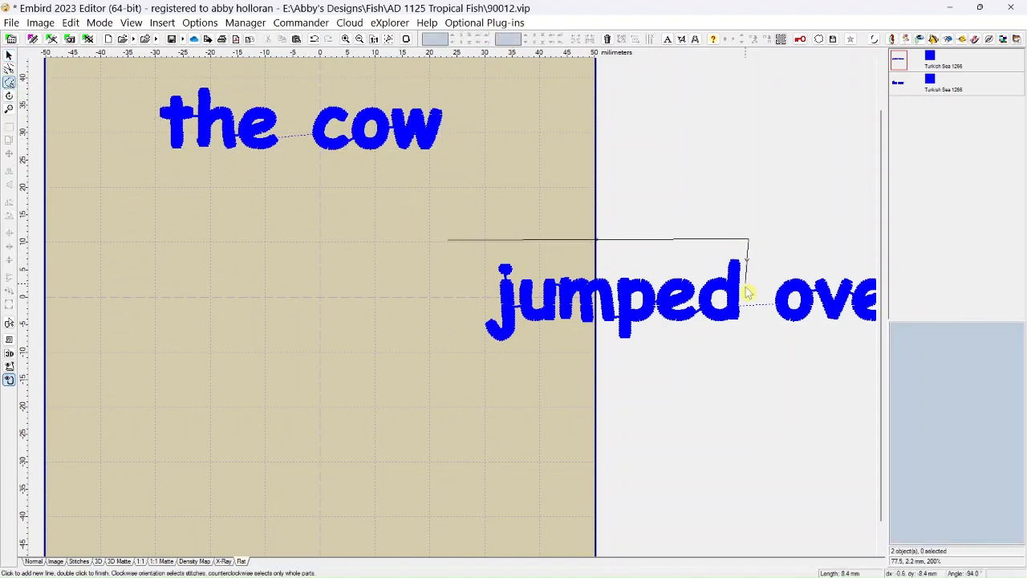
click(750, 345)
click(468, 362)
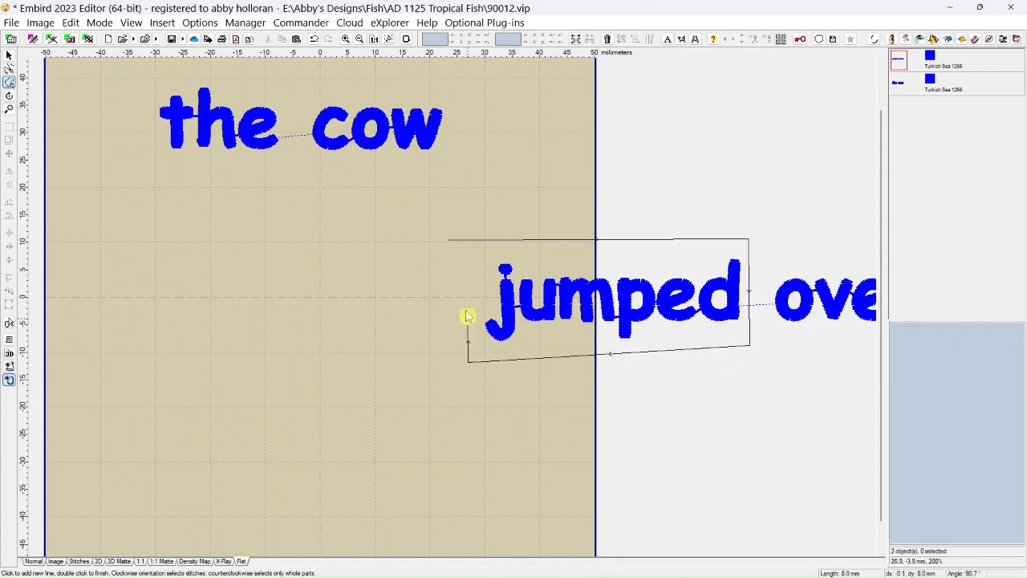
double_click(456, 239)
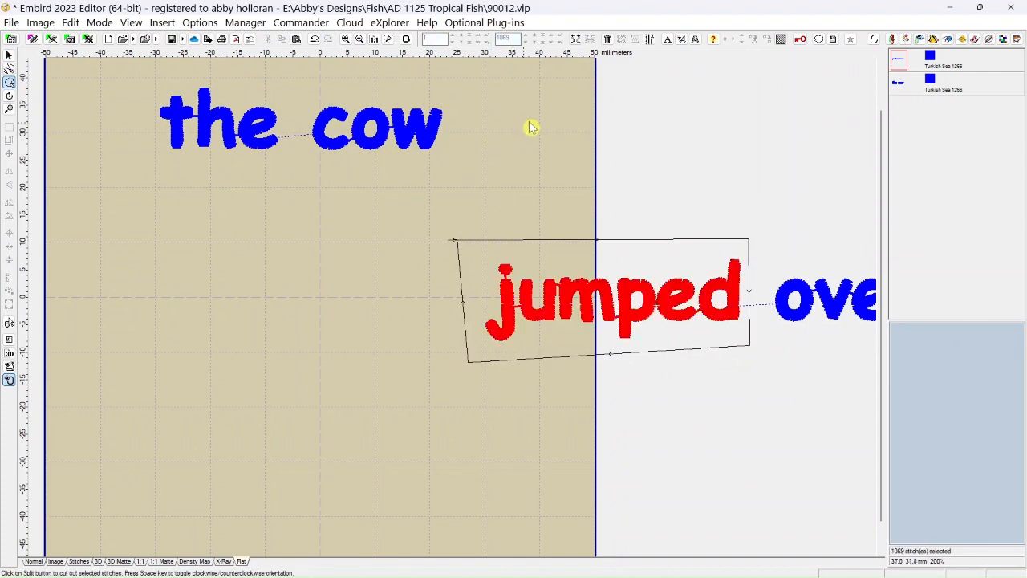
click(576, 39)
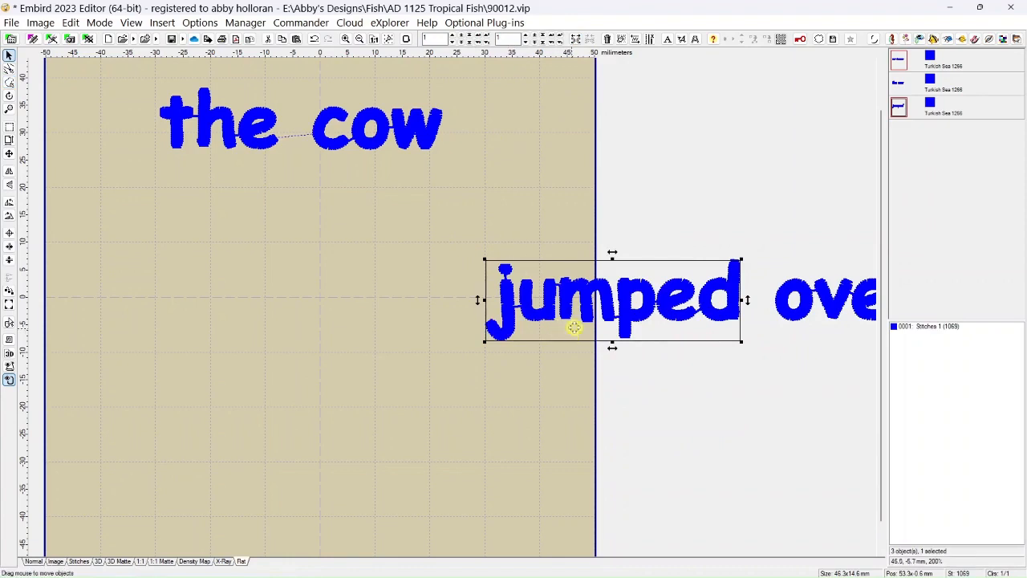
drag(590, 318, 508, 312)
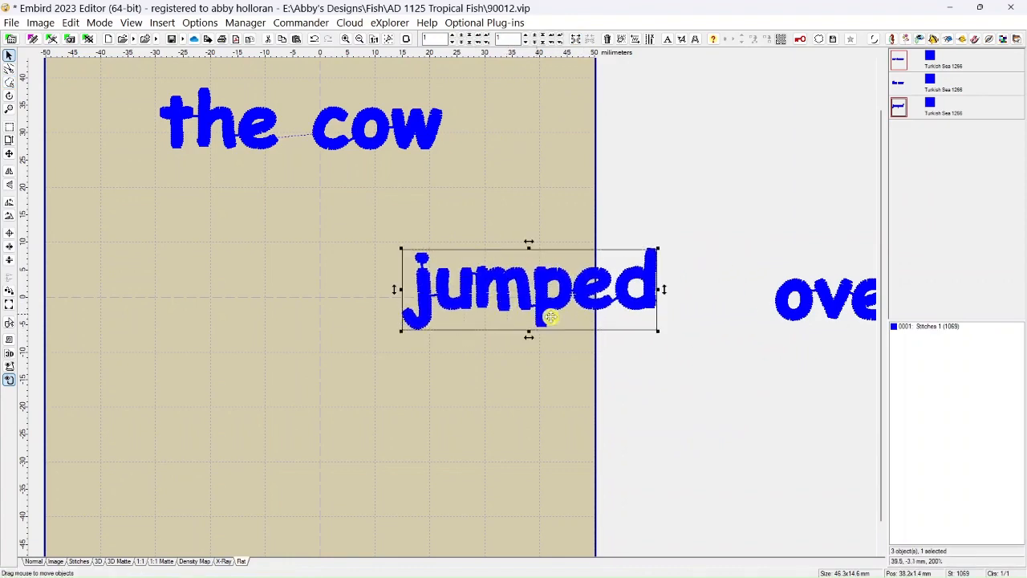
Outline "over the" clockwise with a freehand selection and split it from "moon" as a separate object.
scroll(605, 339, down, 3)
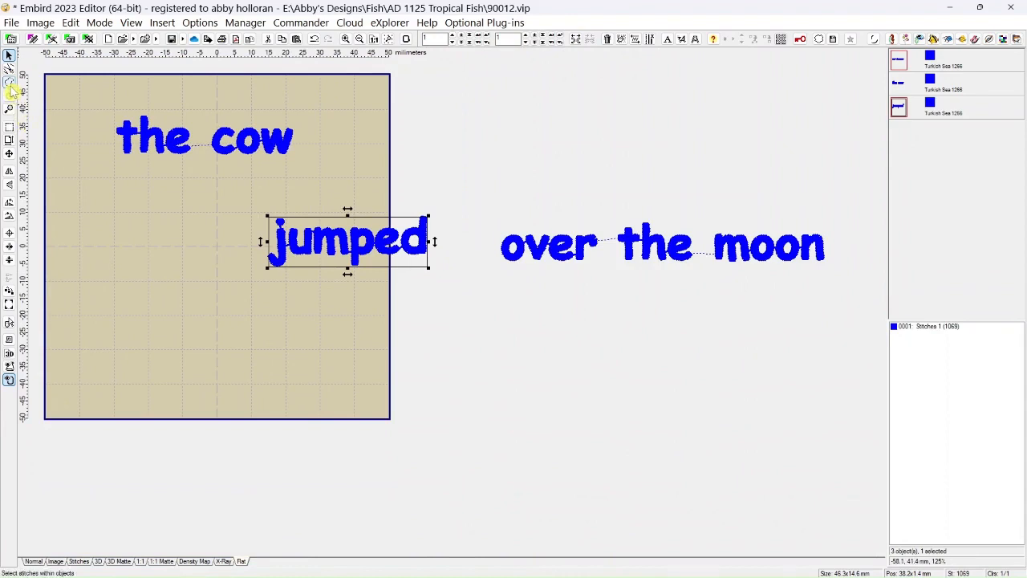
click(9, 84)
click(491, 212)
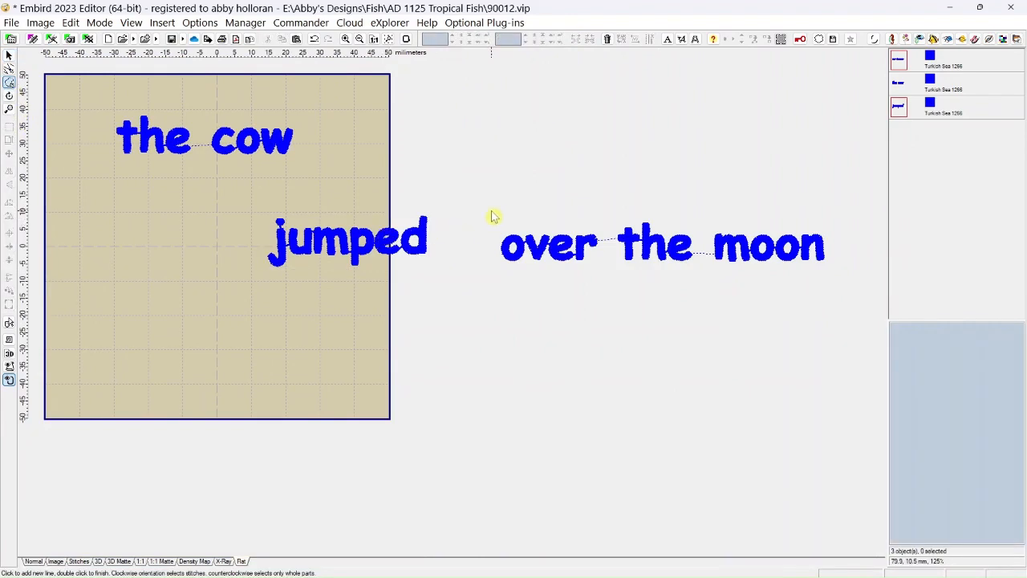
click(695, 213)
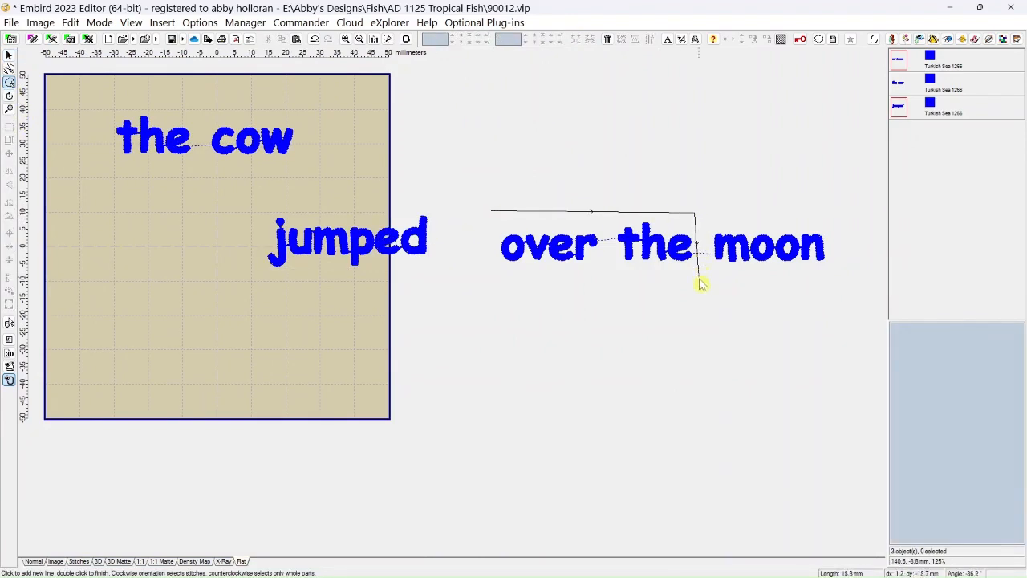
click(700, 281)
click(483, 280)
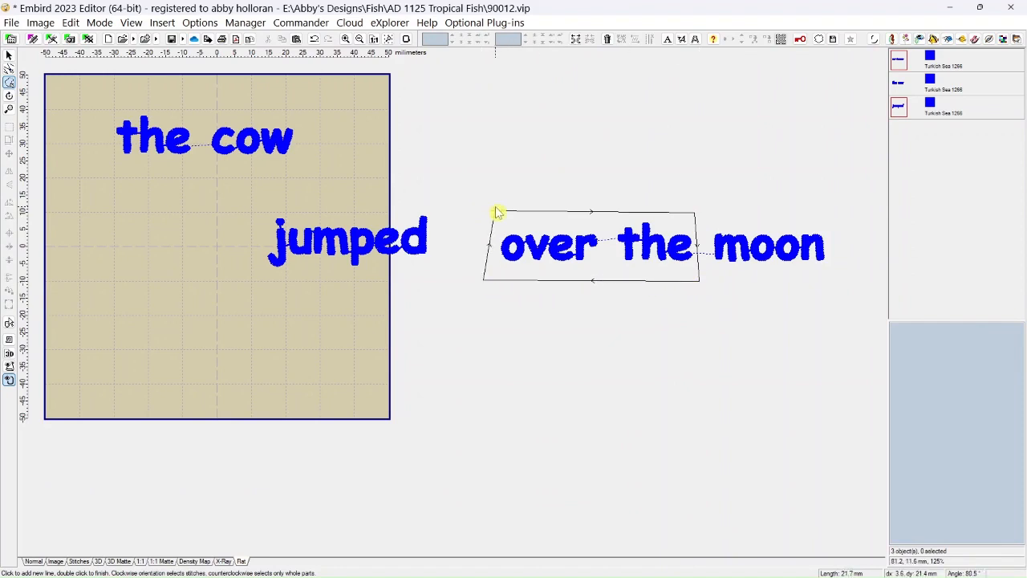
double_click(496, 212)
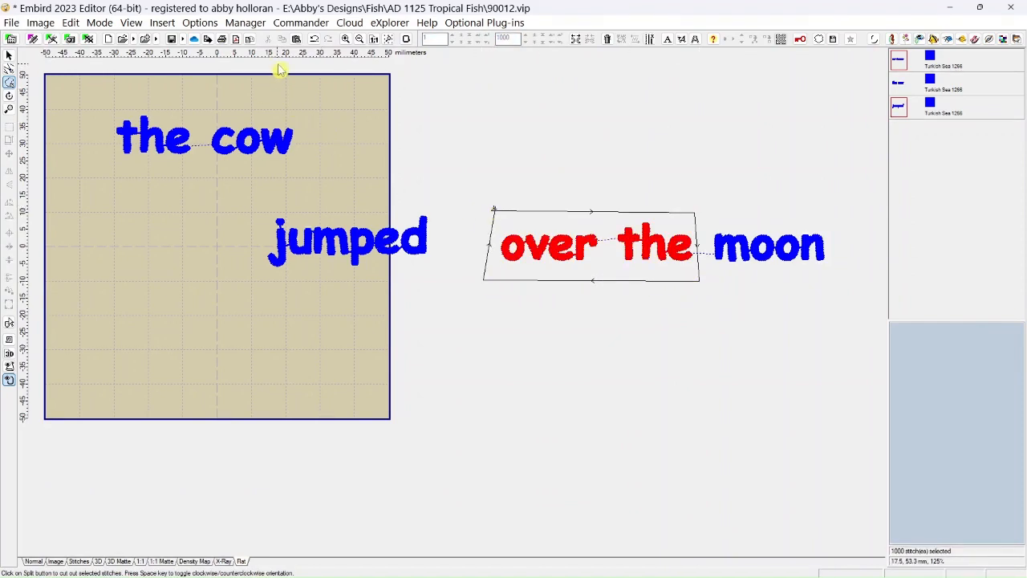
click(576, 44)
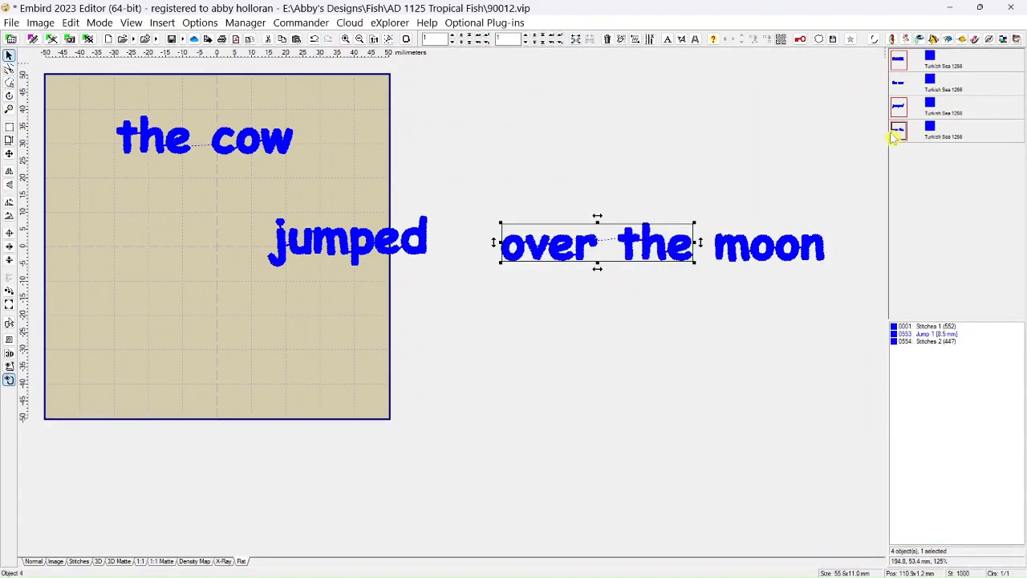
Insert the "moon" object after "over the" in the object order, and select the objects in turn to check the sequence.
click(899, 65)
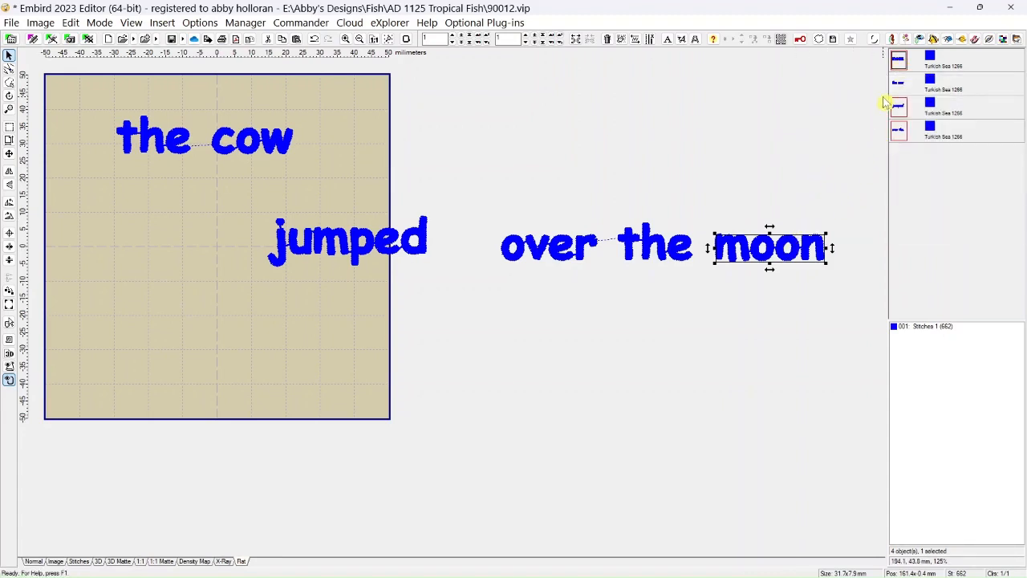
mouse_move(901, 64)
drag(902, 132, 902, 132)
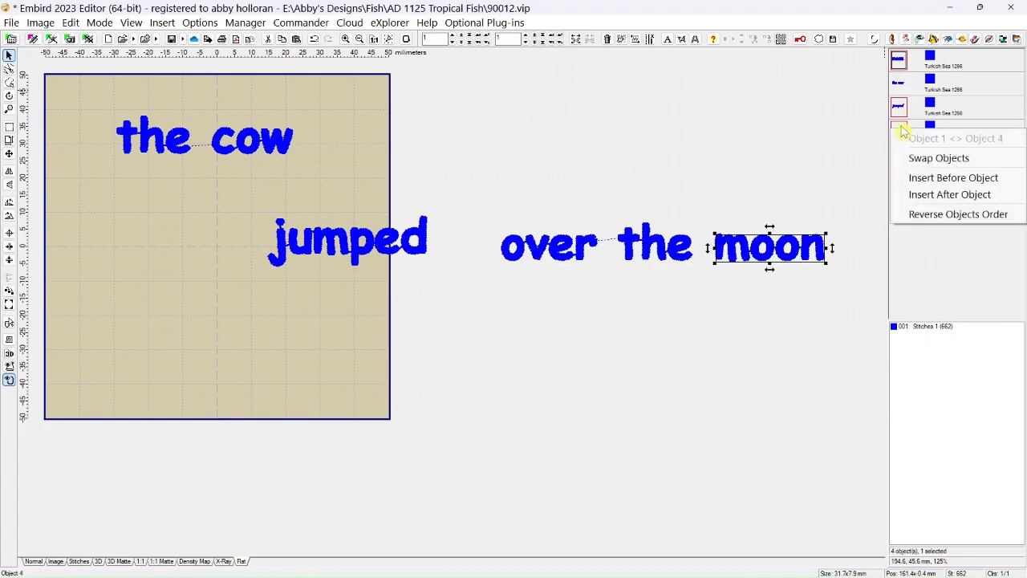
click(919, 194)
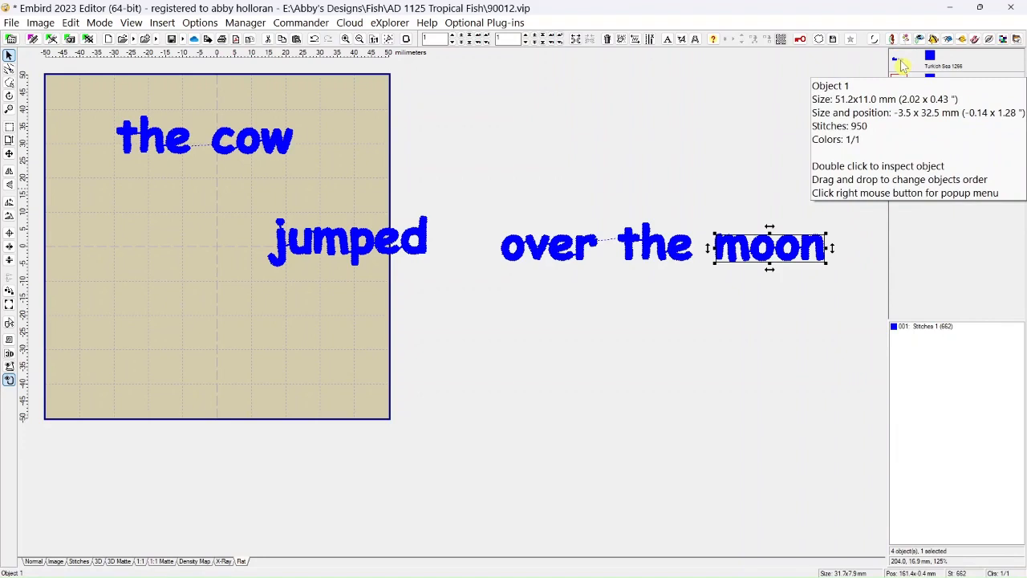
click(899, 83)
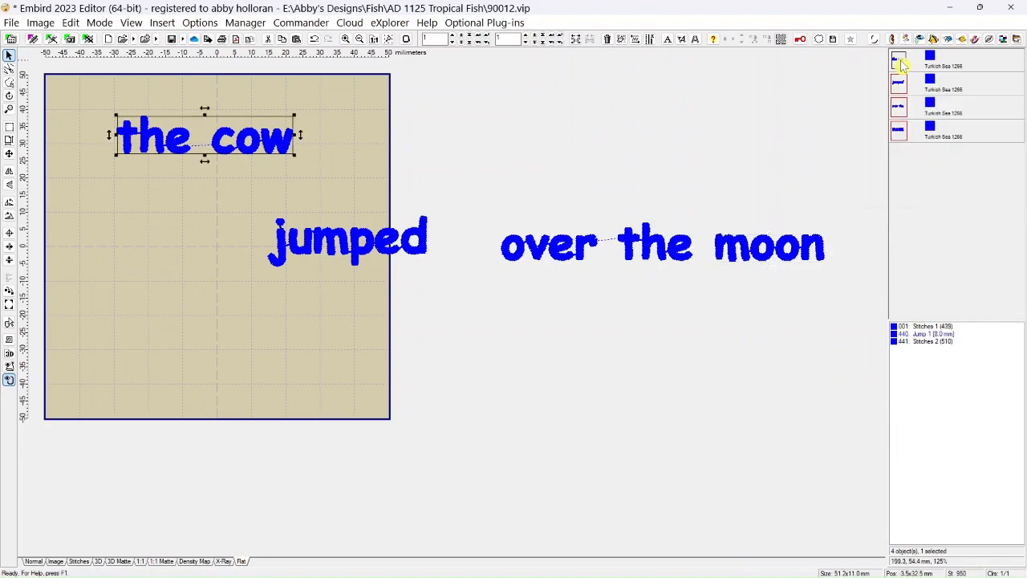
click(905, 109)
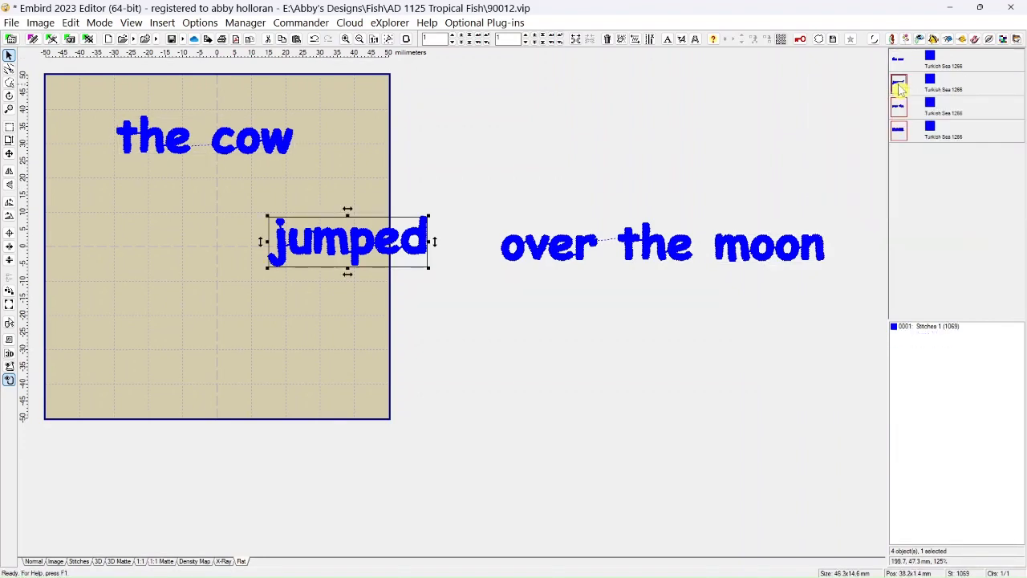
click(901, 130)
click(900, 133)
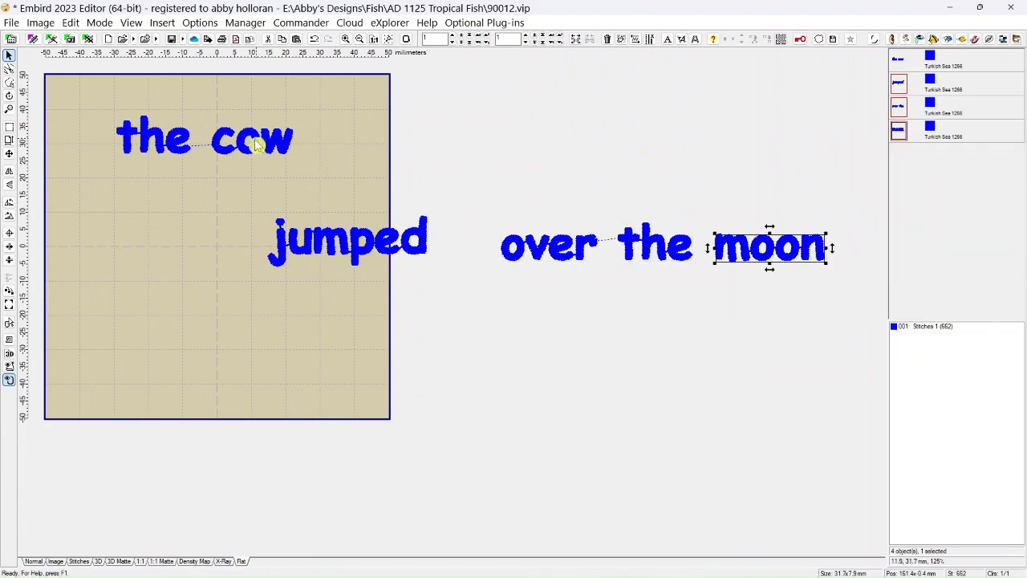
Arrange "the cow", "jumped", "over the" and "moon" down the hoop at heights of about 39, 23, 7 and -17 mm, staggered sideways.
drag(240, 149, 202, 124)
drag(298, 231, 281, 157)
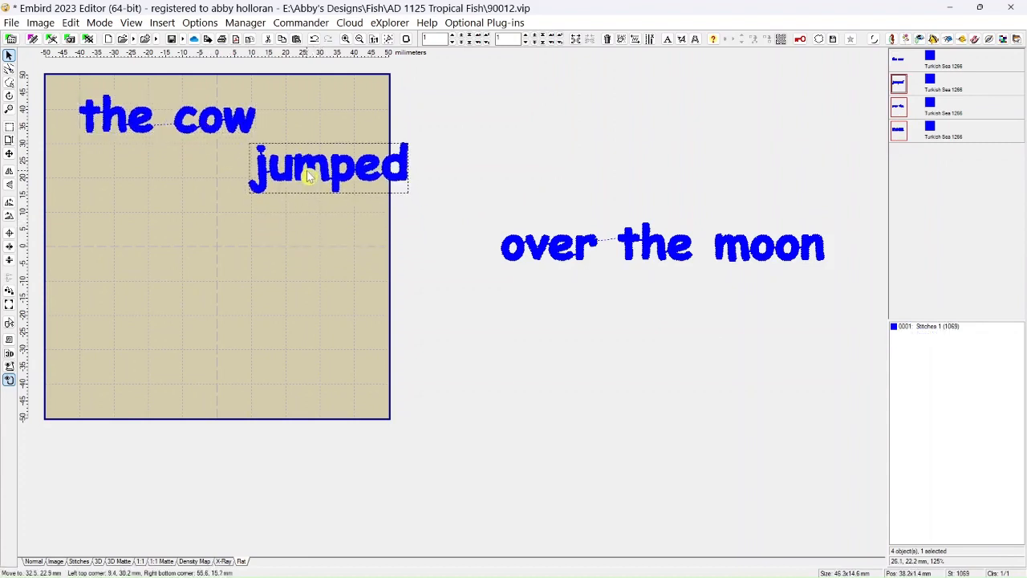
drag(554, 251, 114, 225)
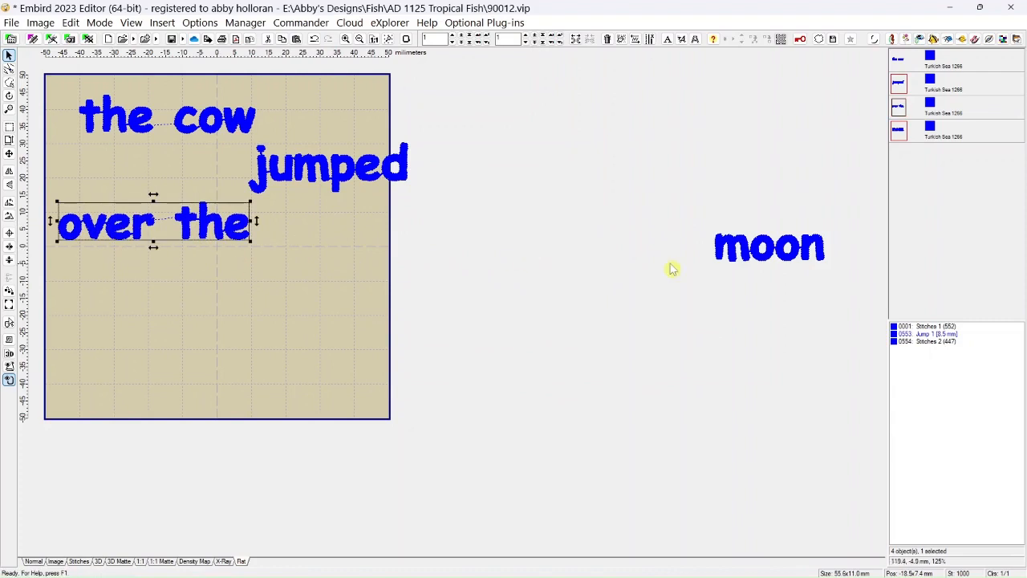
drag(786, 252, 335, 305)
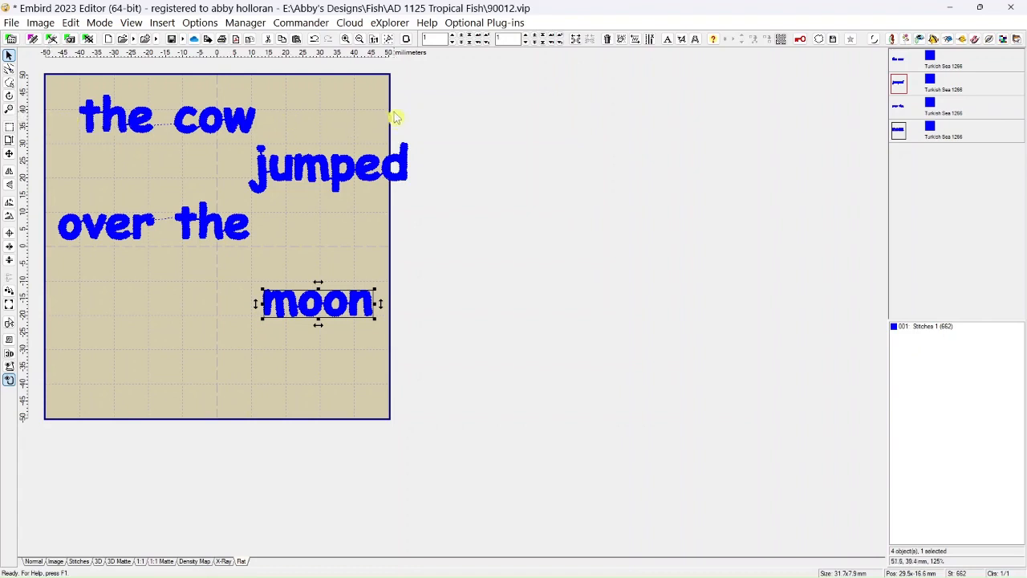
Center "moon" on the hoop's horizontal axis.
click(71, 23)
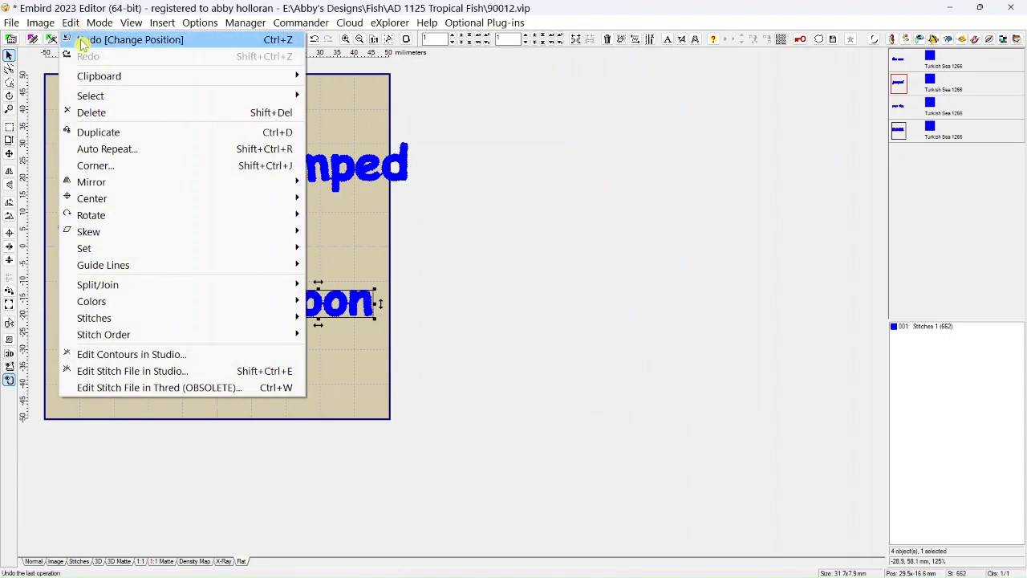
mouse_move(100, 205)
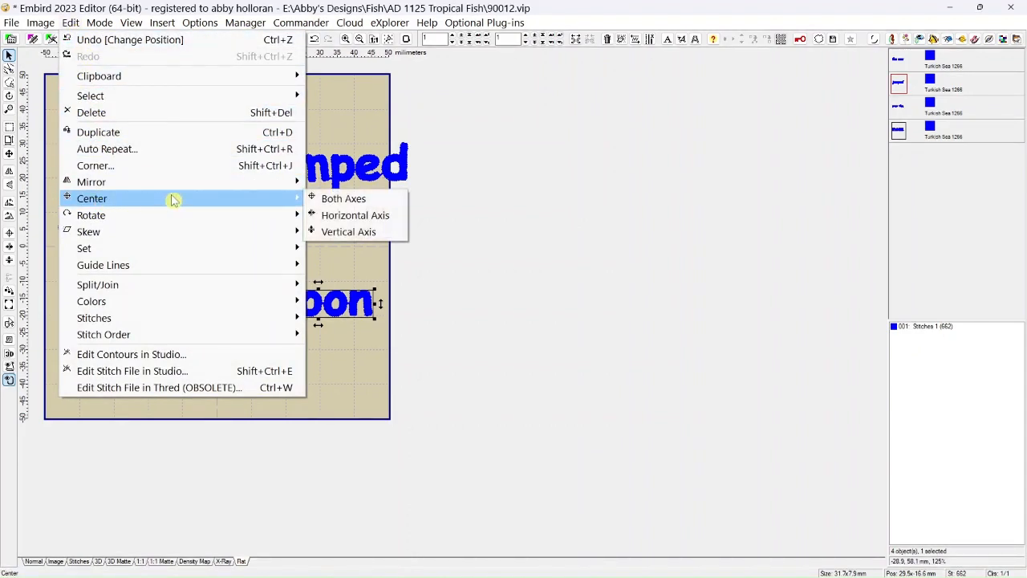
click(337, 218)
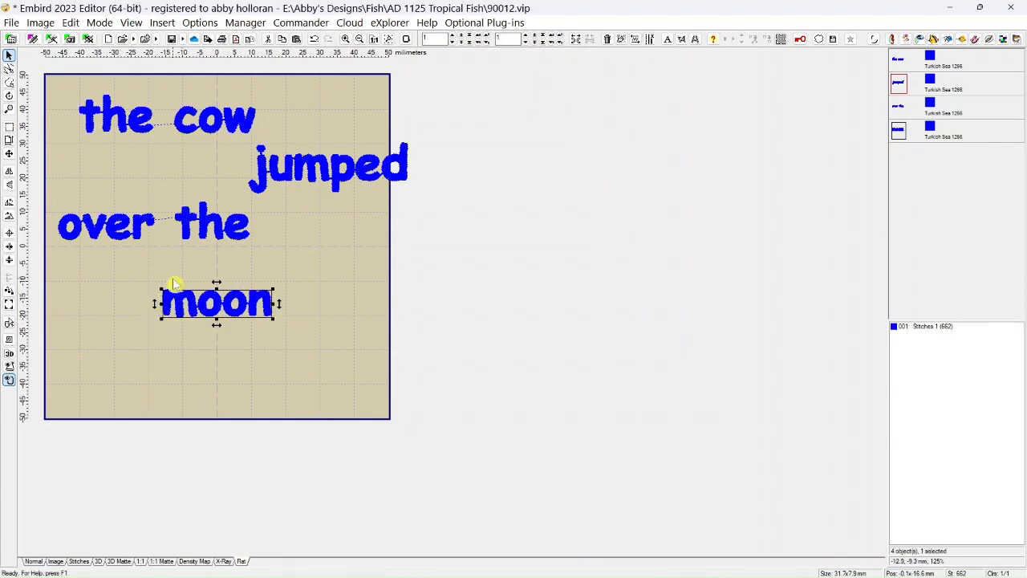
Center "the cow", "jumped" and "over the" horizontally in the hoop one by one, leaving nothing selected.
click(914, 62)
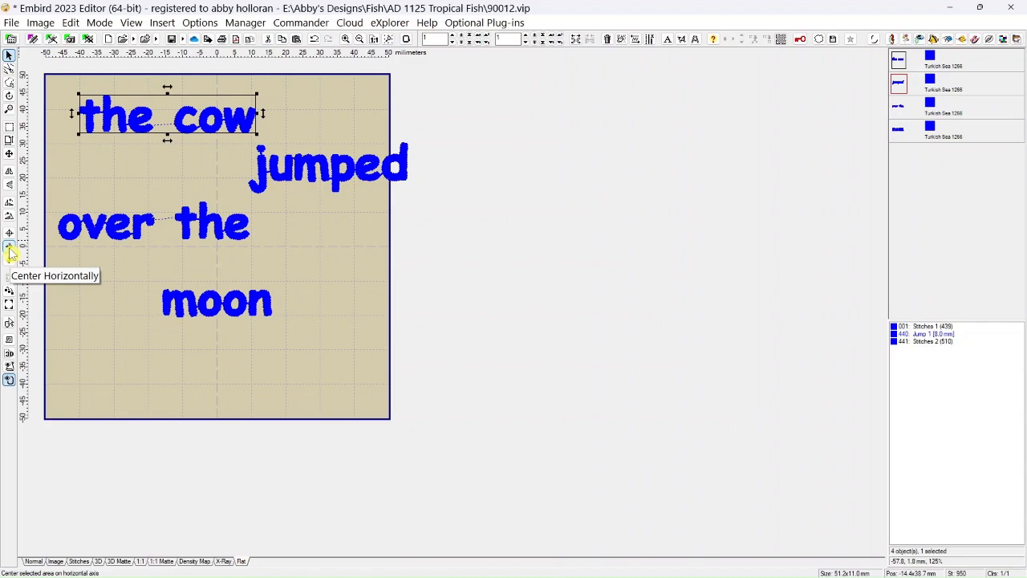
click(9, 251)
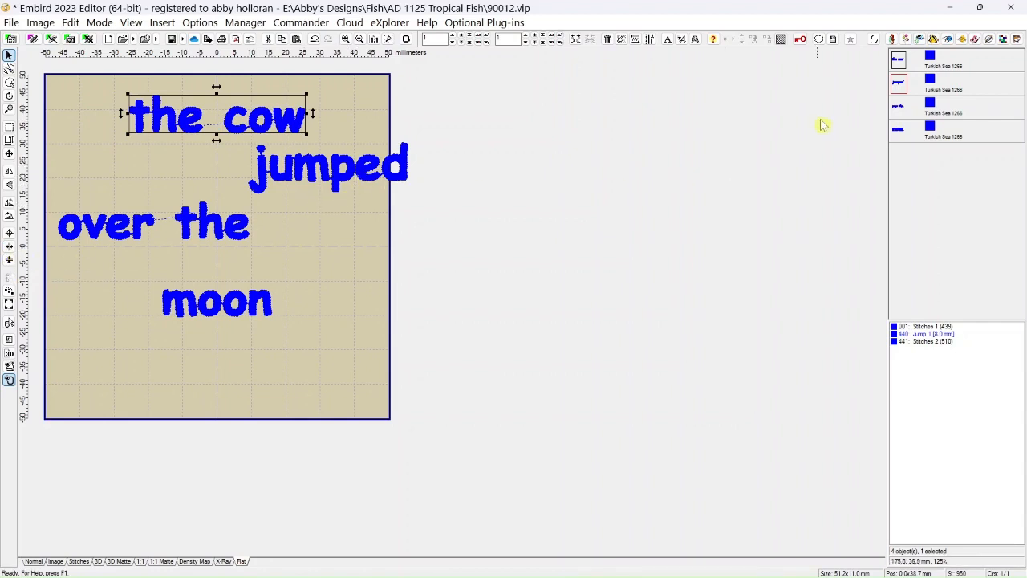
click(900, 84)
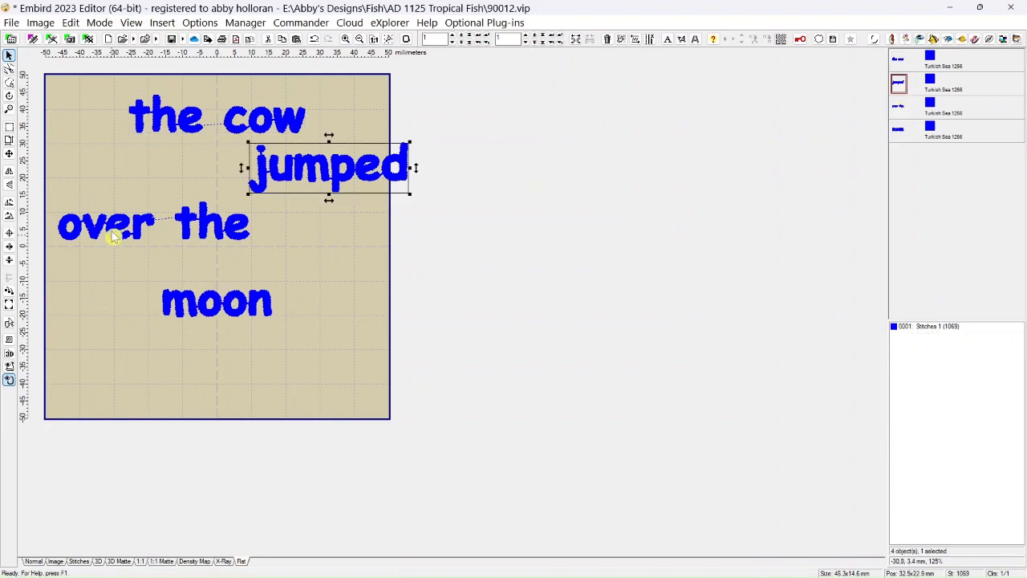
click(10, 252)
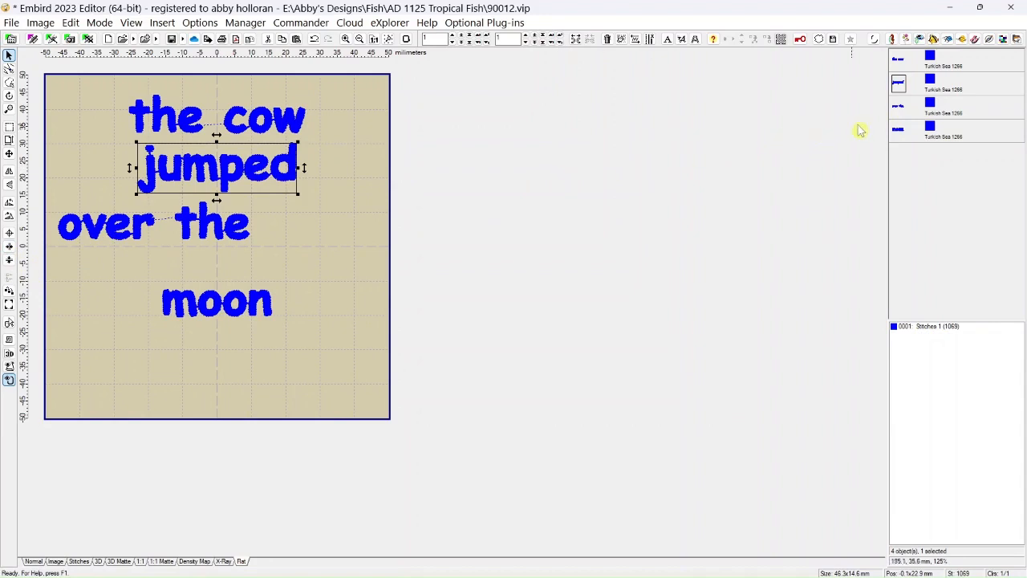
click(898, 109)
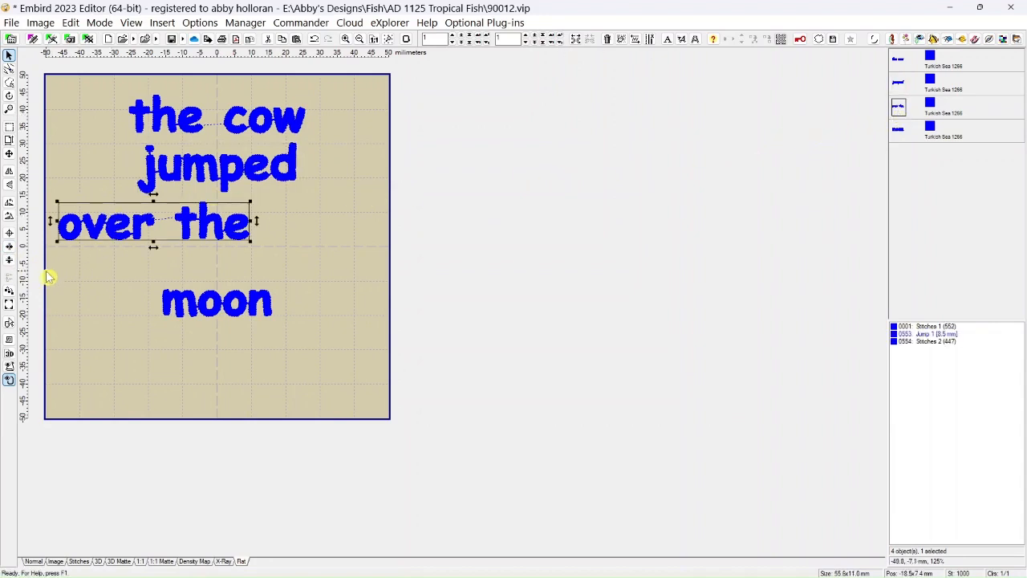
click(10, 251)
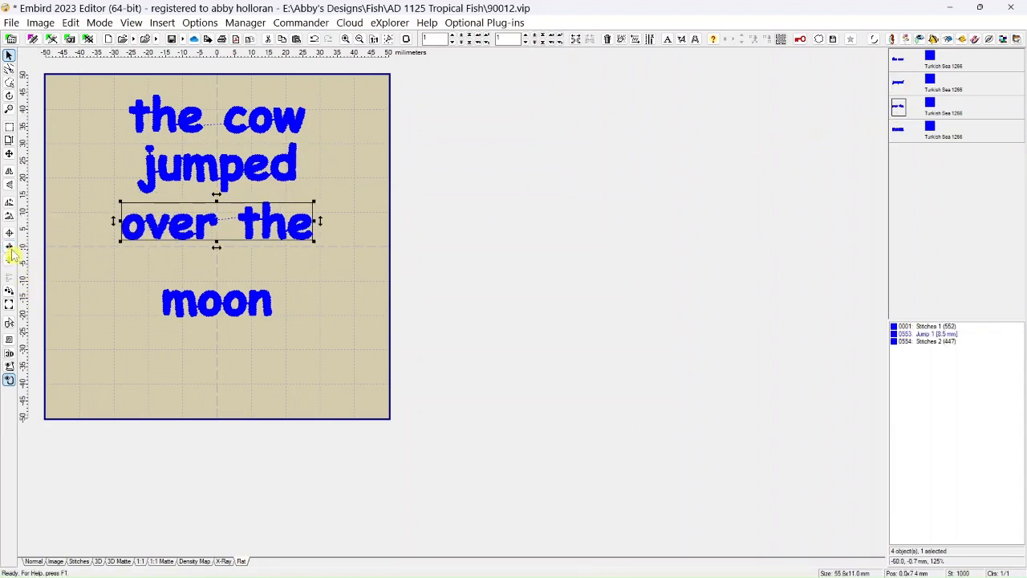
click(68, 317)
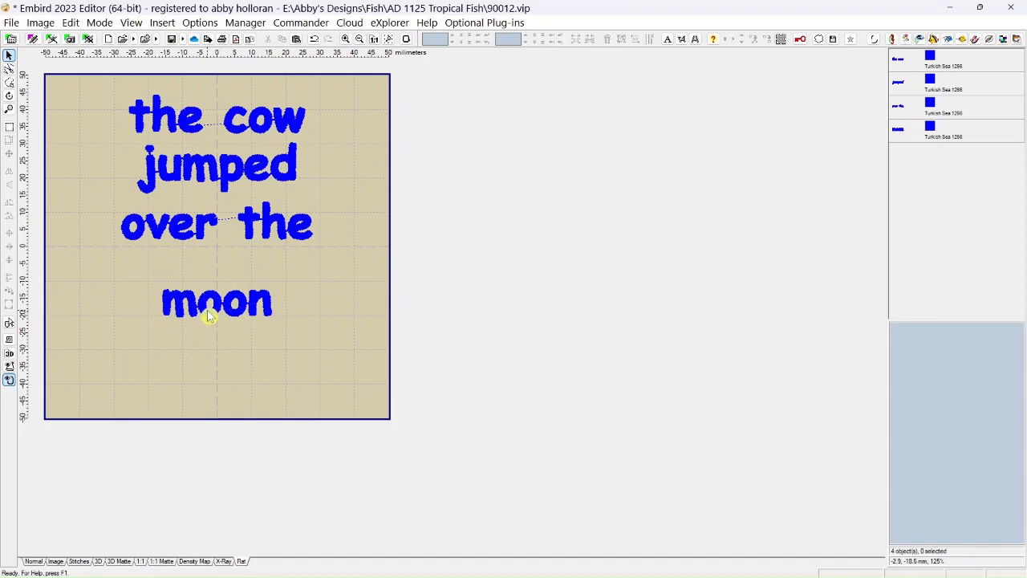
Scatter the four word objects, moving "the cow" about 103 mm right of the hoop's center, and center "the cow" vertically.
drag(207, 309, 630, 336)
drag(248, 227, 476, 343)
drag(245, 172, 255, 347)
drag(257, 118, 607, 220)
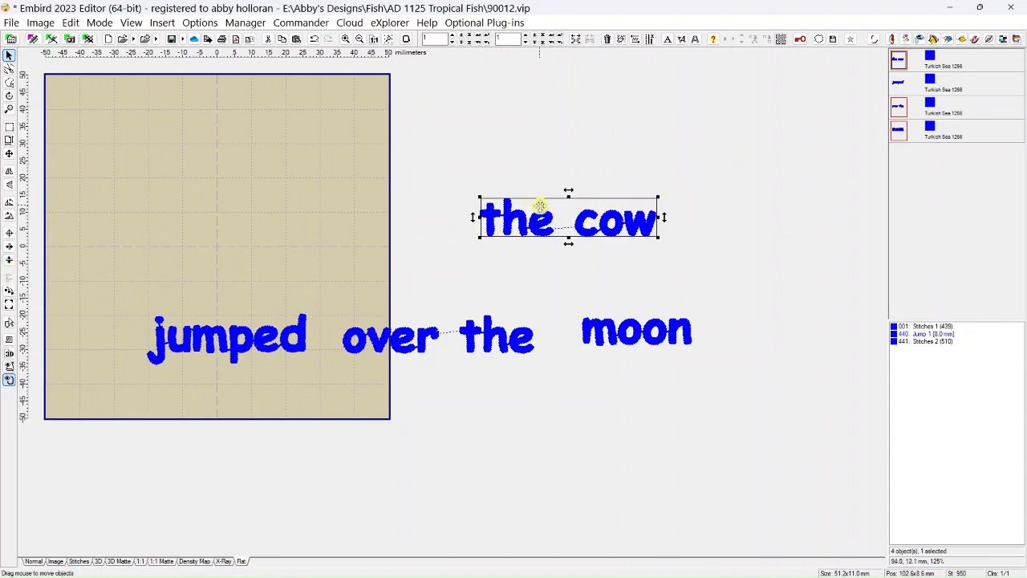
click(12, 267)
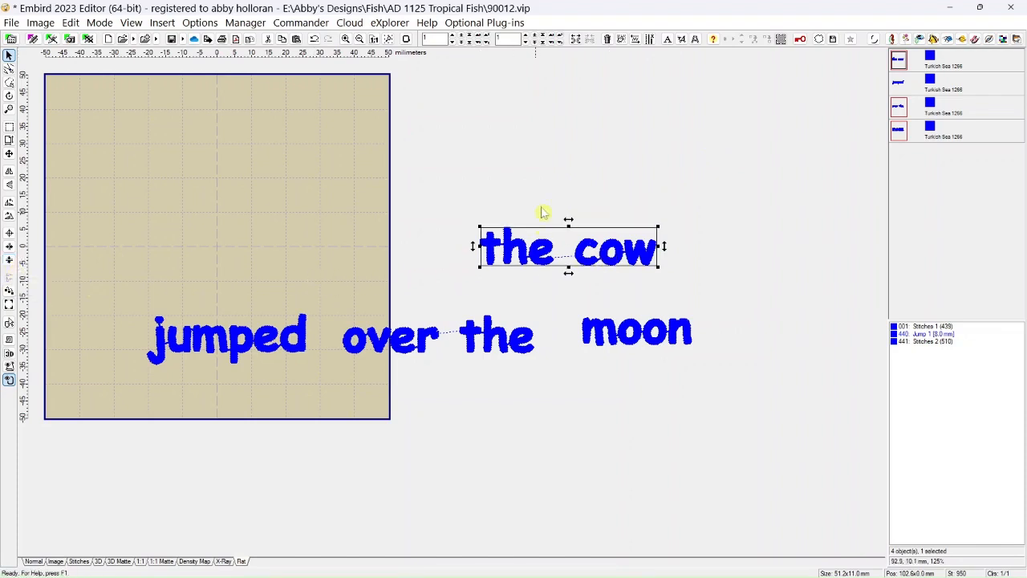
Stagger "the cow", "jumped", "over the" and "moon" down the inside of the hoop at heights of about 42, 26, 8 and -19 mm.
drag(552, 257, 304, 108)
drag(246, 344, 175, 163)
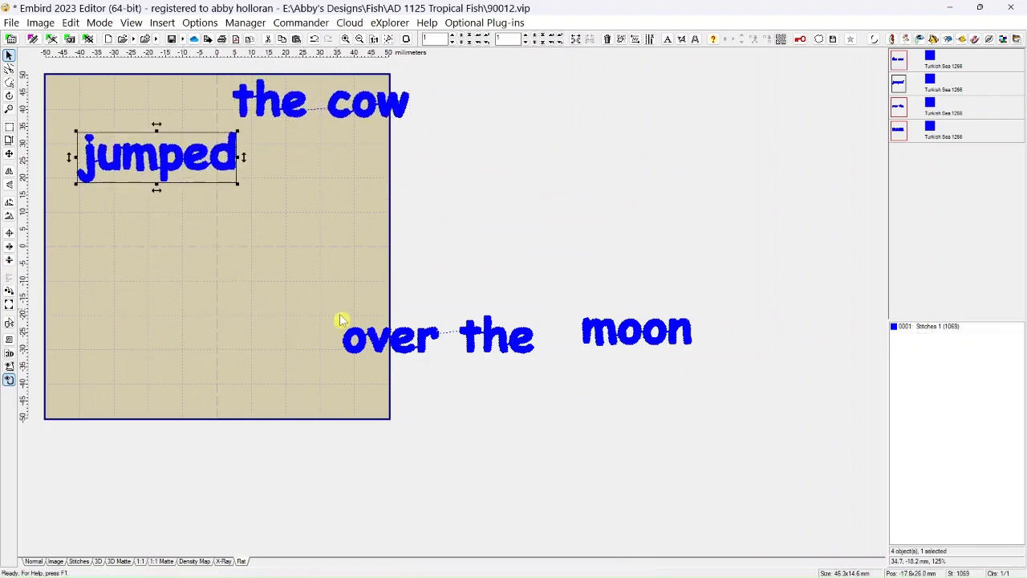
drag(404, 350, 220, 233)
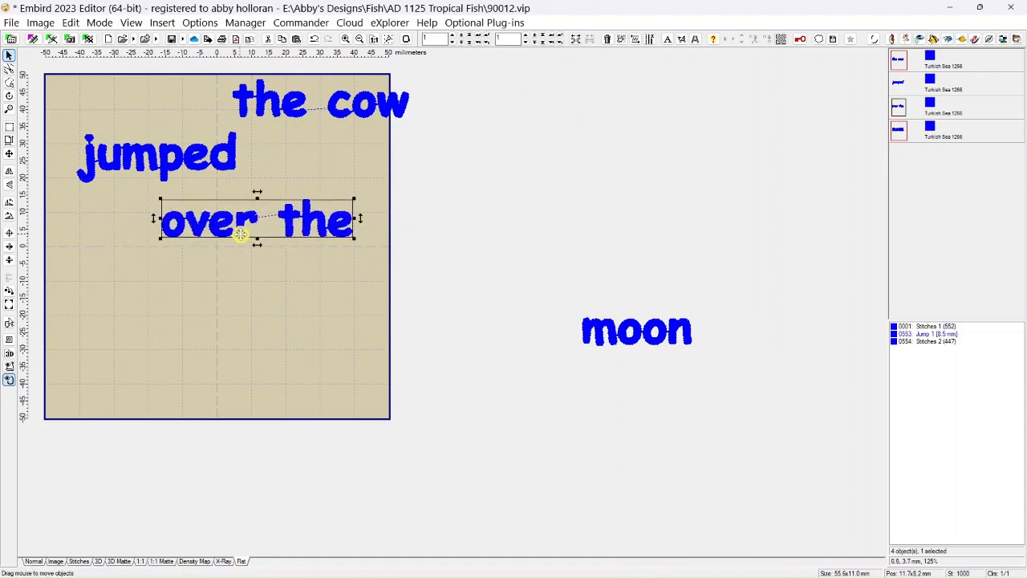
drag(598, 337, 153, 316)
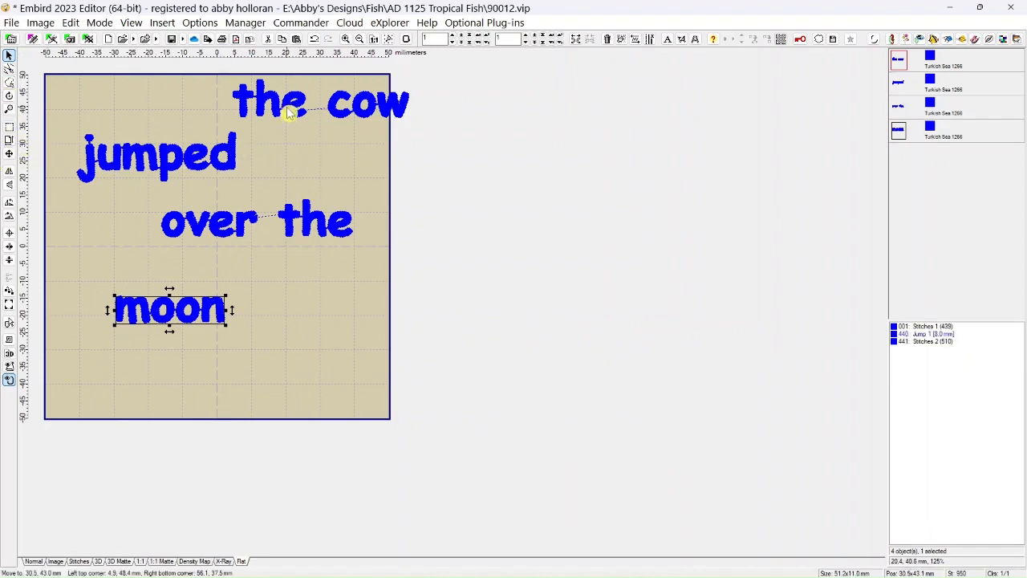
drag(287, 109, 261, 108)
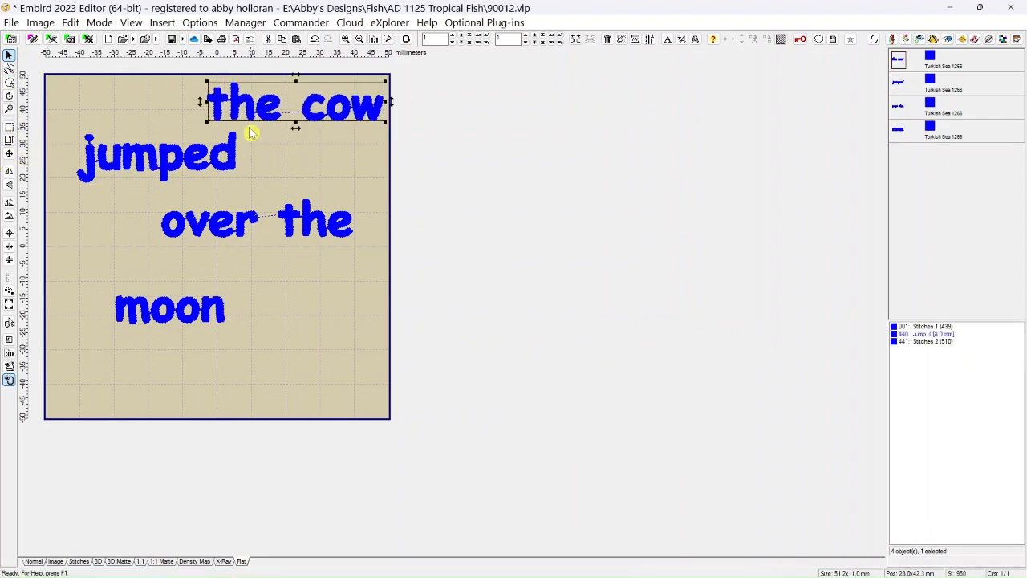
Center "the cow", "jumped", "over the" and "moon" on the hoop's vertical axis one after another.
click(9, 261)
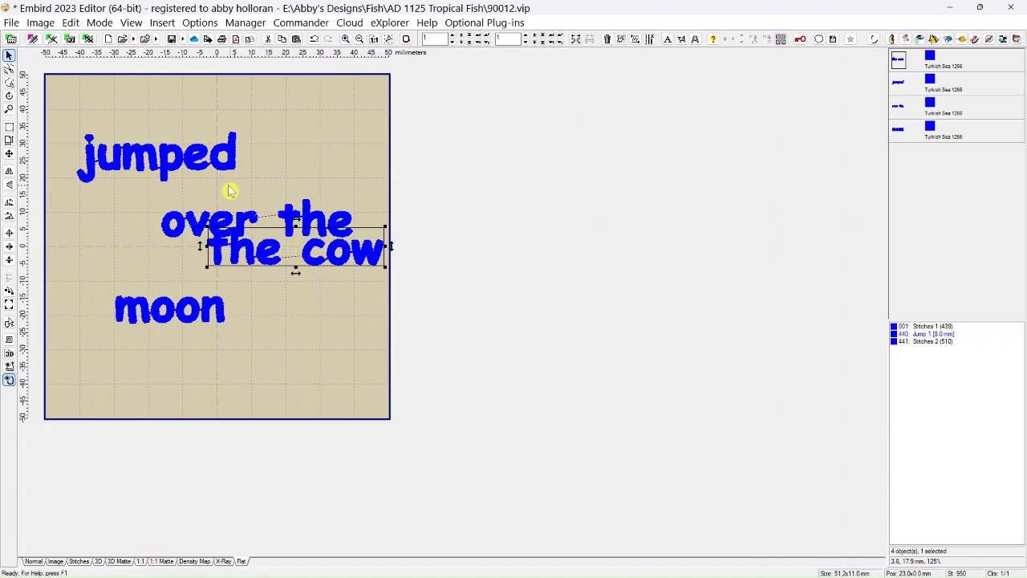
click(146, 160)
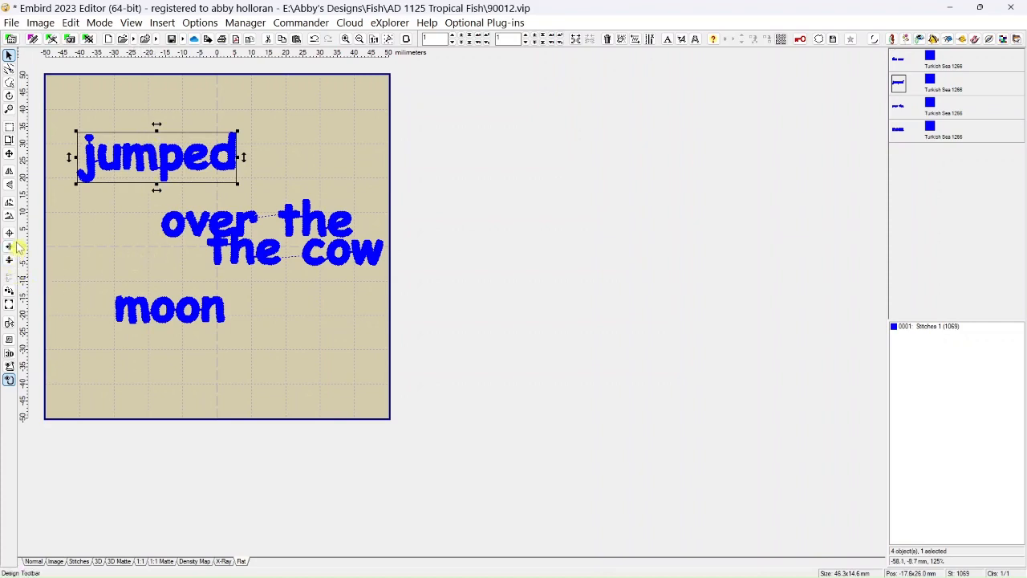
click(12, 266)
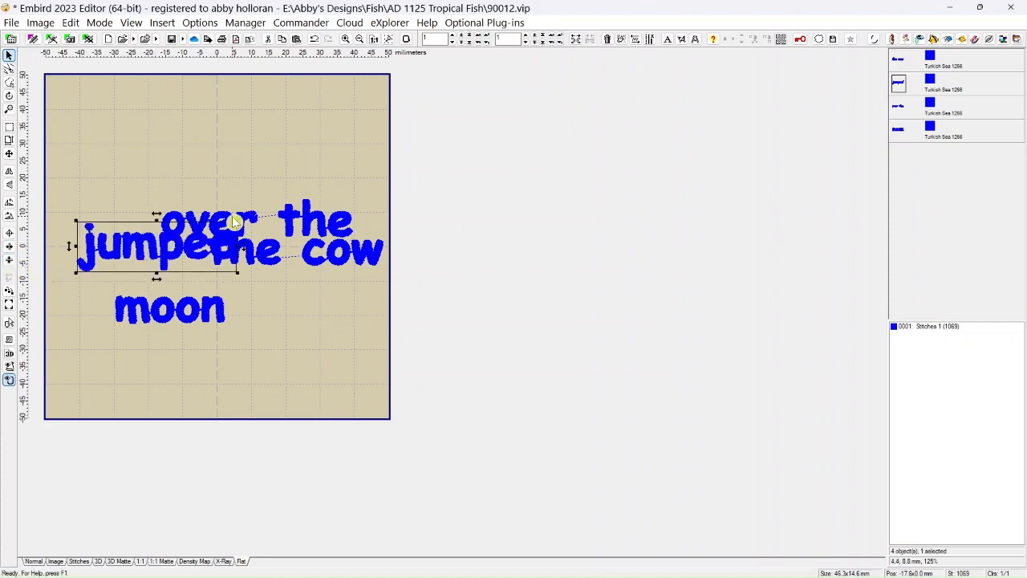
click(294, 217)
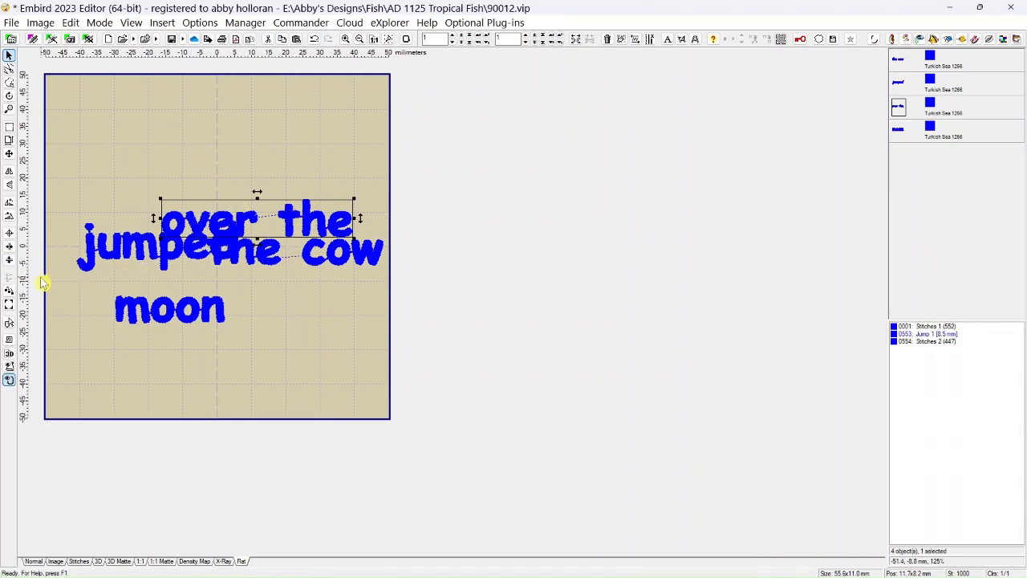
click(12, 267)
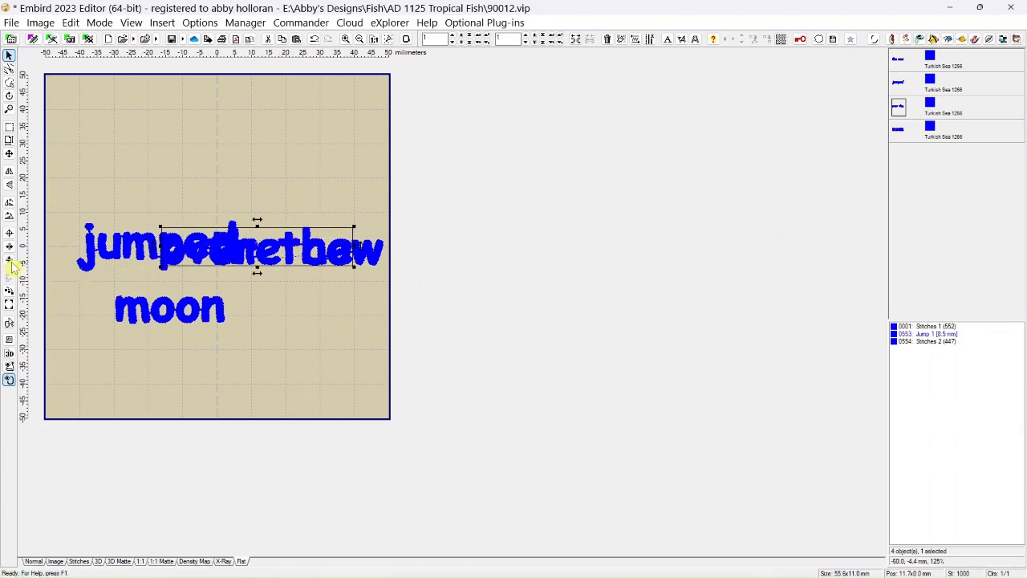
click(138, 320)
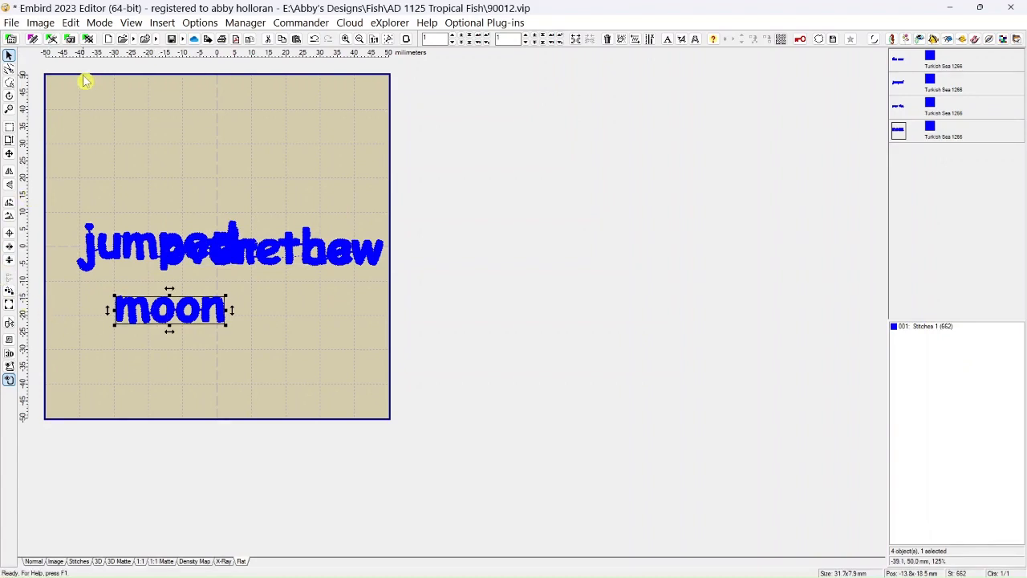
click(70, 23)
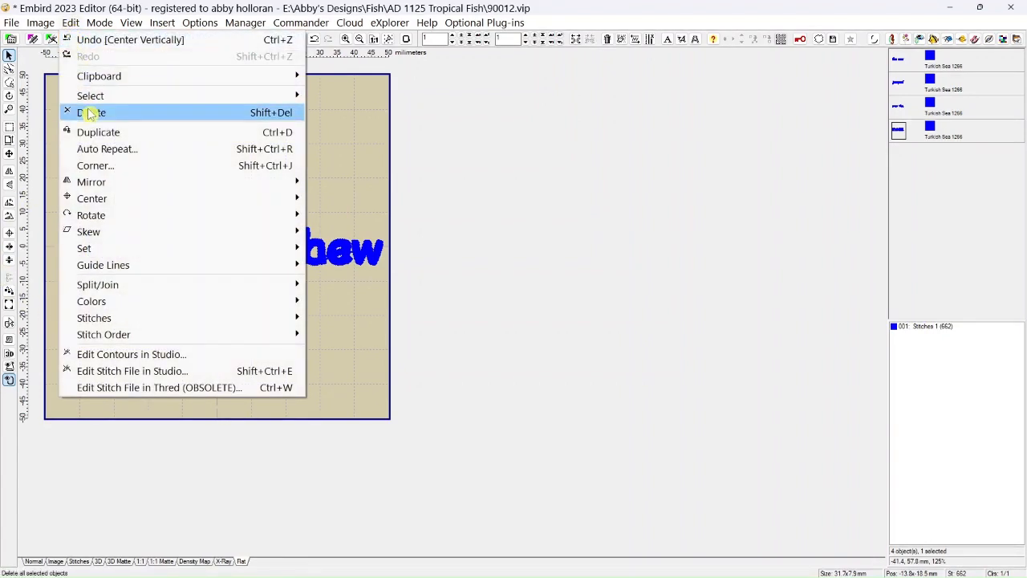
mouse_move(94, 202)
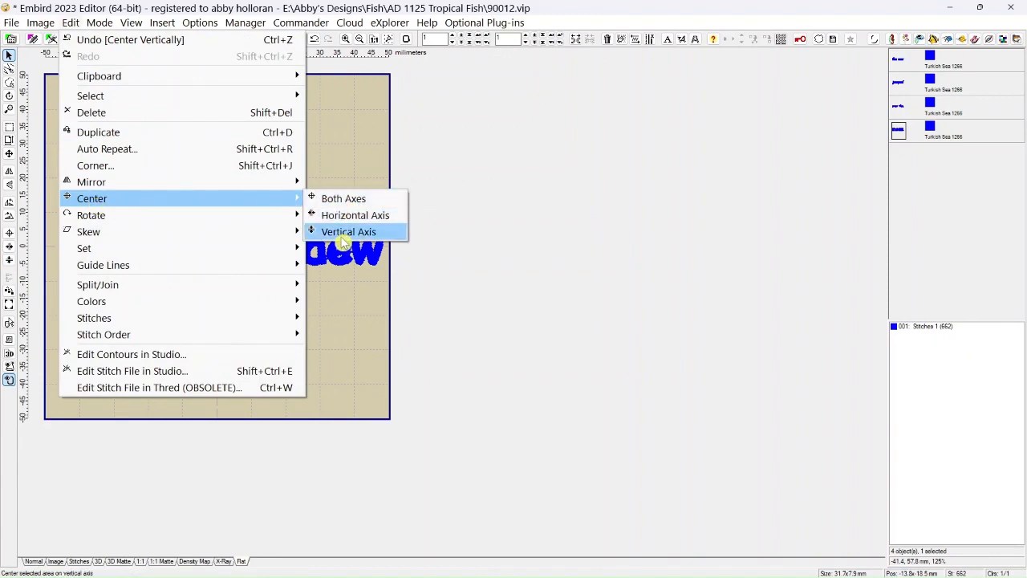
click(344, 234)
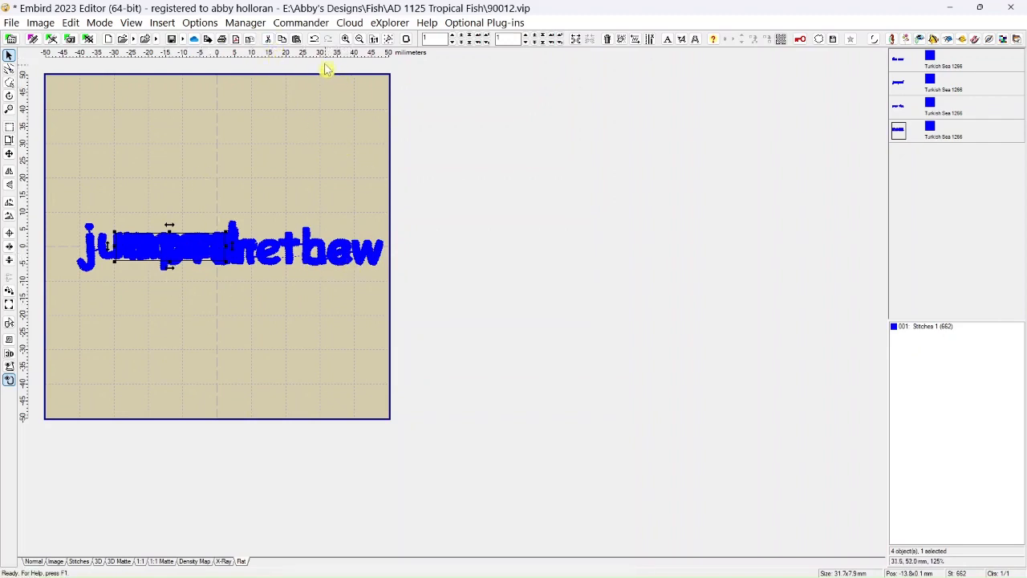
Undo the four vertical centerings and the last repositioning of "the cow".
click(315, 38)
click(316, 39)
click(315, 38)
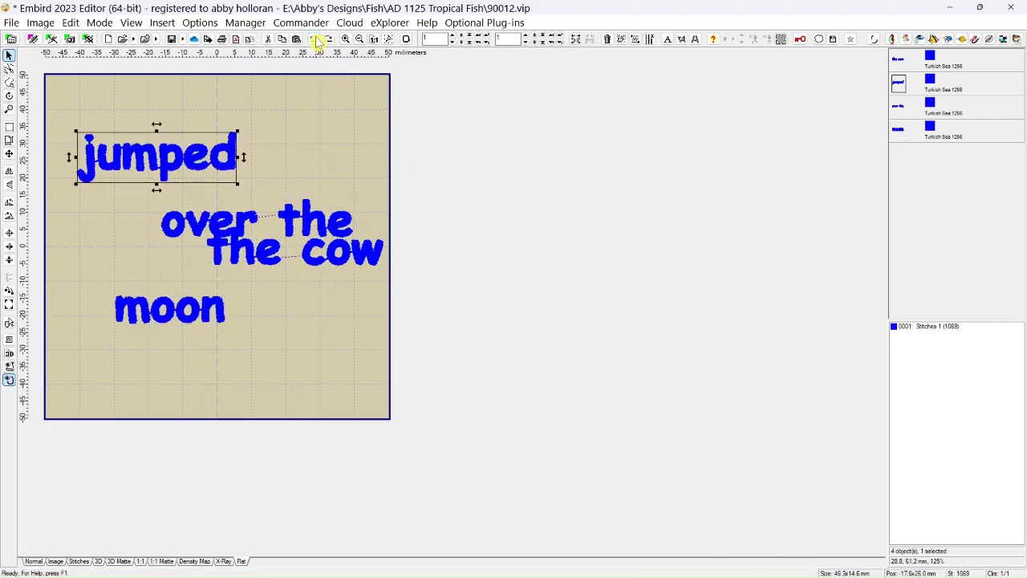
click(319, 40)
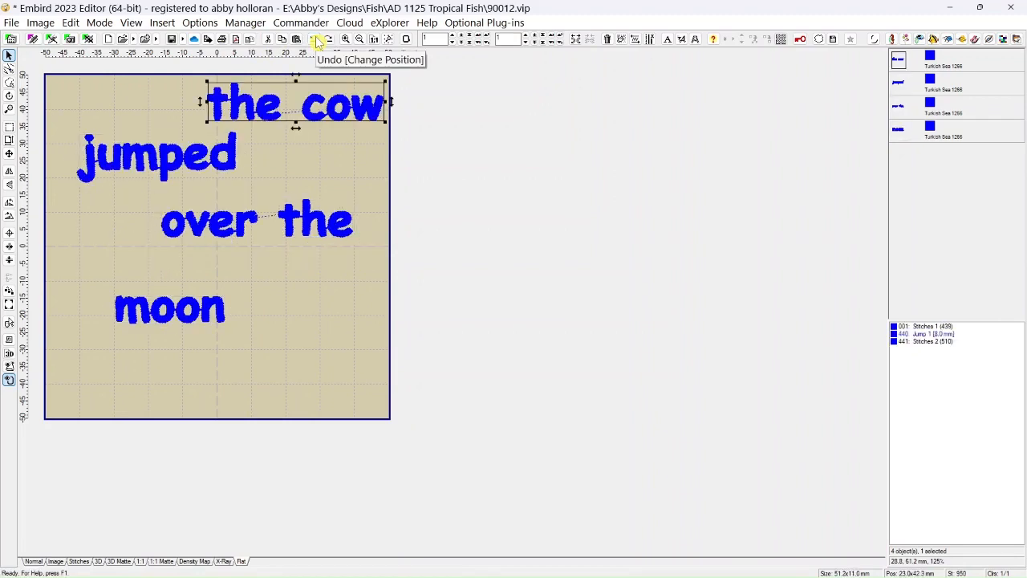
click(318, 39)
Place "the cow" near the hoop's top, "over the" near its bottom, and "moon" and "jumped" at its left and right edges, about 8 mm high.
drag(293, 104, 126, 106)
drag(212, 172, 430, 218)
drag(176, 315, 110, 225)
drag(220, 225, 181, 349)
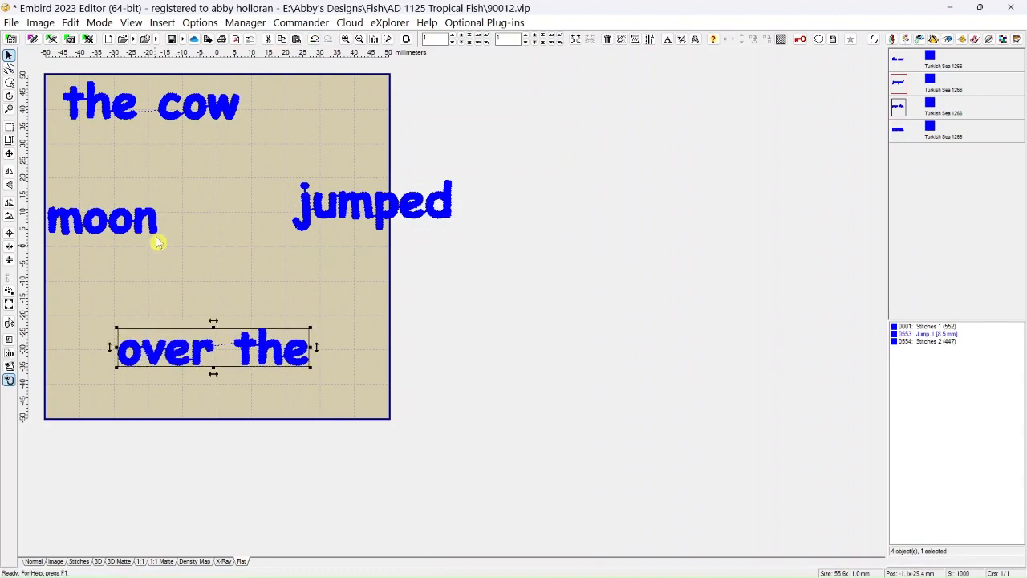
drag(163, 125, 222, 126)
drag(119, 237, 116, 235)
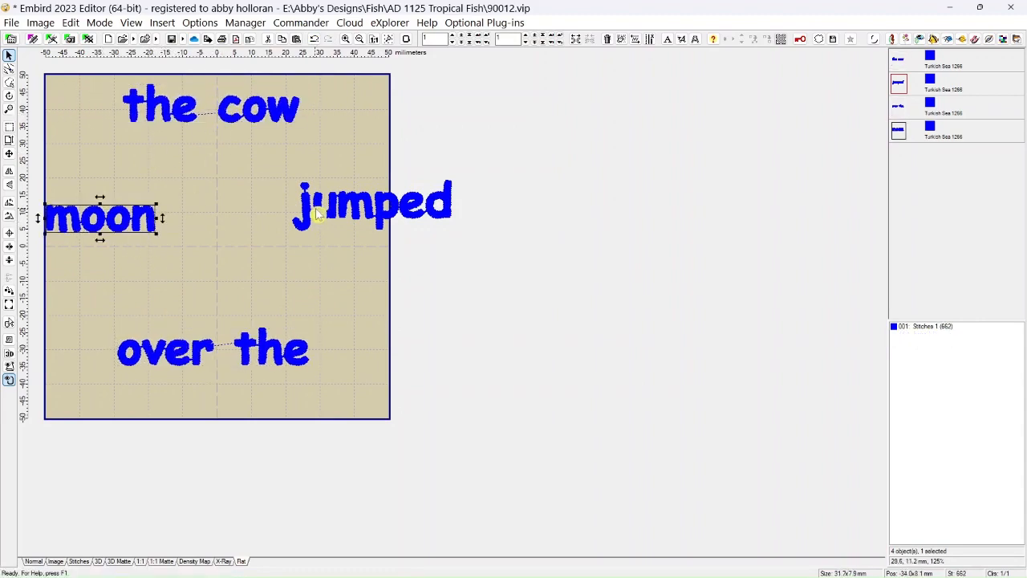
drag(337, 210, 338, 222)
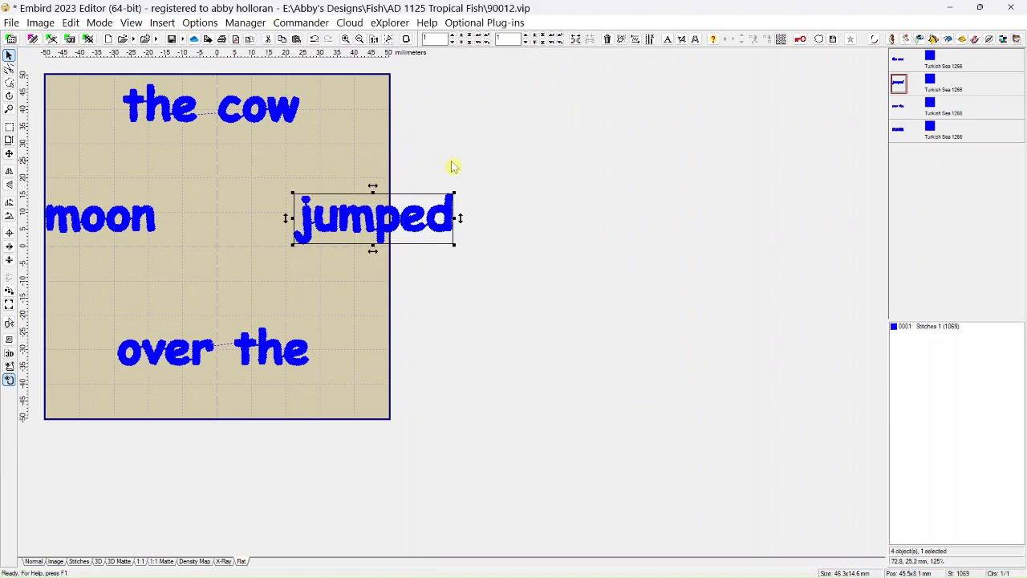
Rotate "jumped" right and "moon" left by a quarter turn, placing them inside the hoop's right and left edges at about 39 and -40 mm.
click(10, 223)
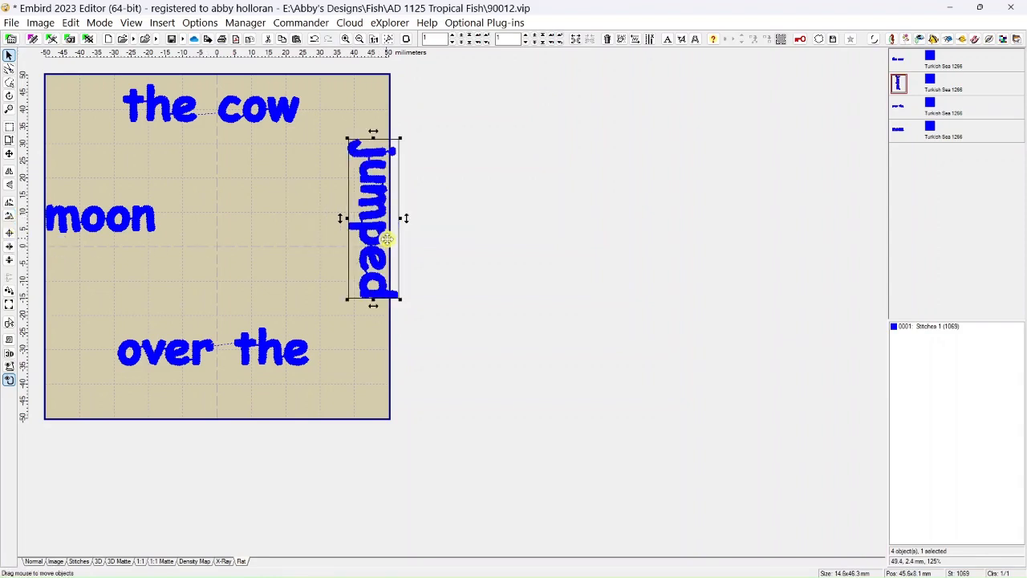
drag(384, 244, 354, 253)
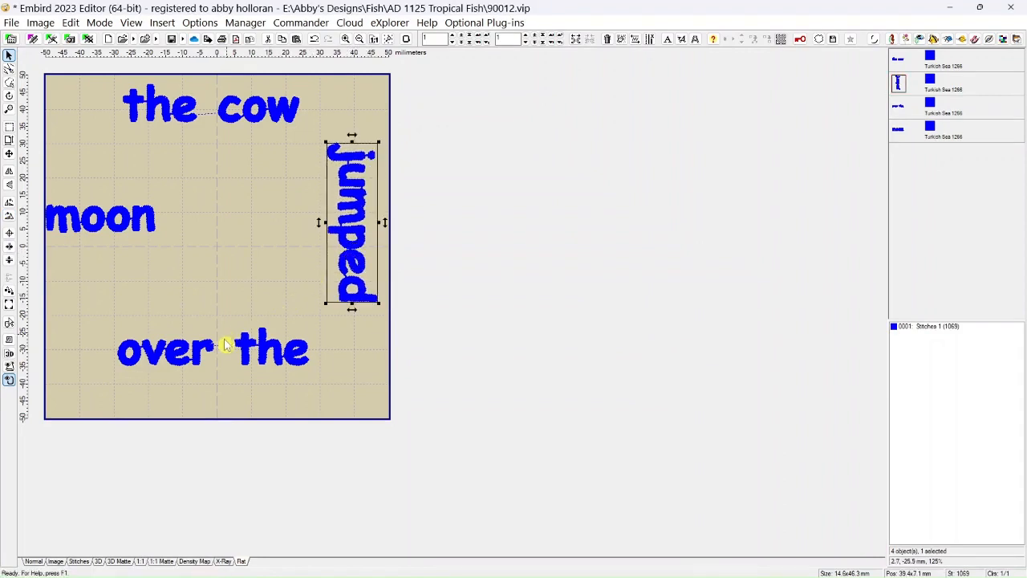
click(110, 222)
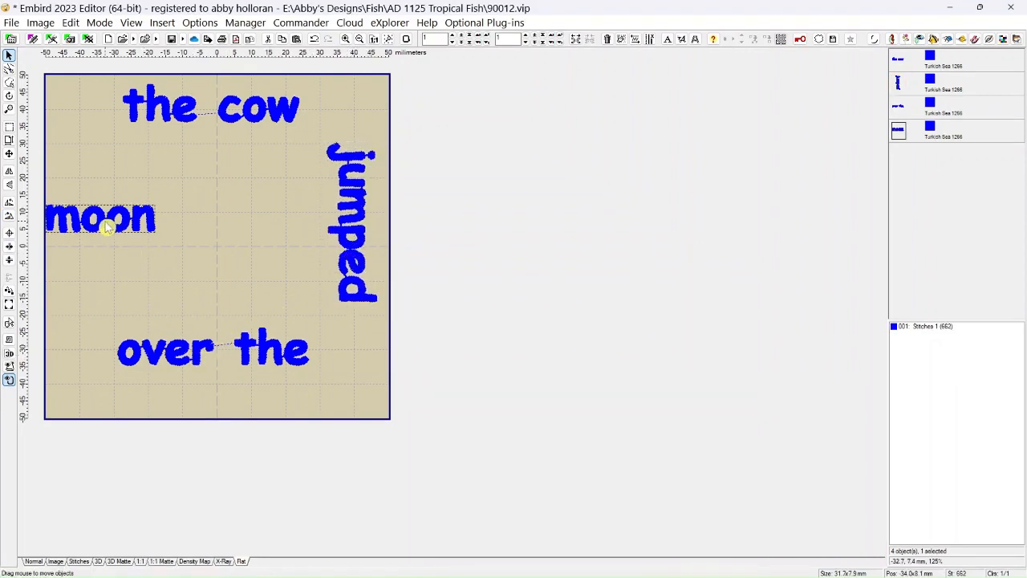
mouse_move(105, 223)
mouse_down()
mouse_move(118, 223)
mouse_move(106, 224)
mouse_up()
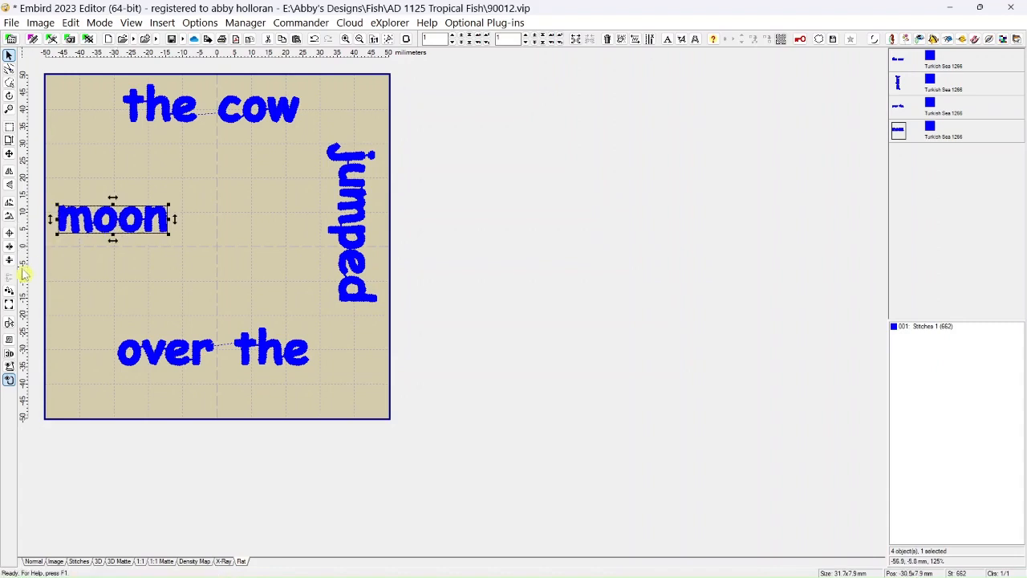
click(12, 210)
drag(108, 220, 78, 222)
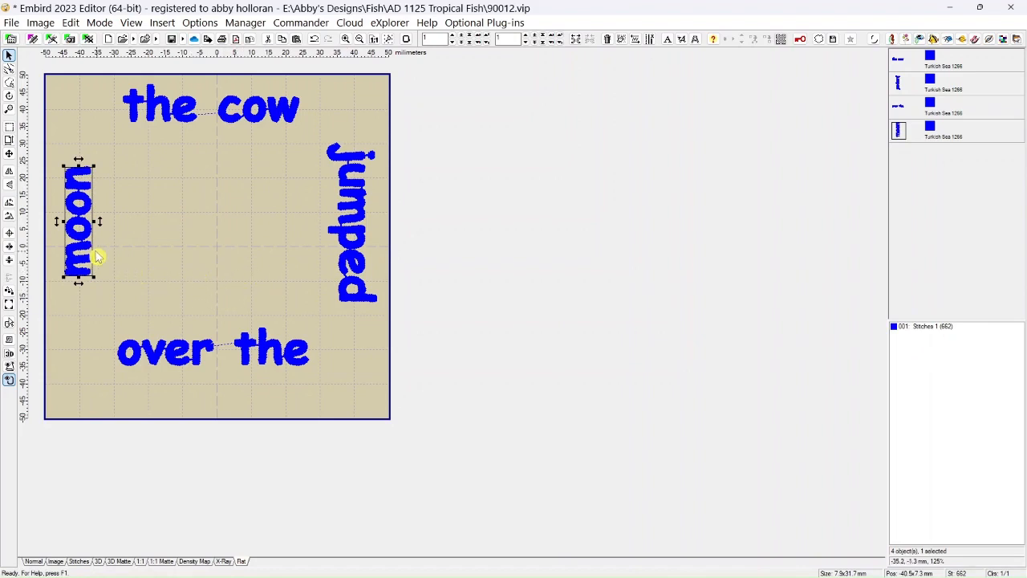
Mirror "moon" vertically and undo the mirroring.
click(11, 190)
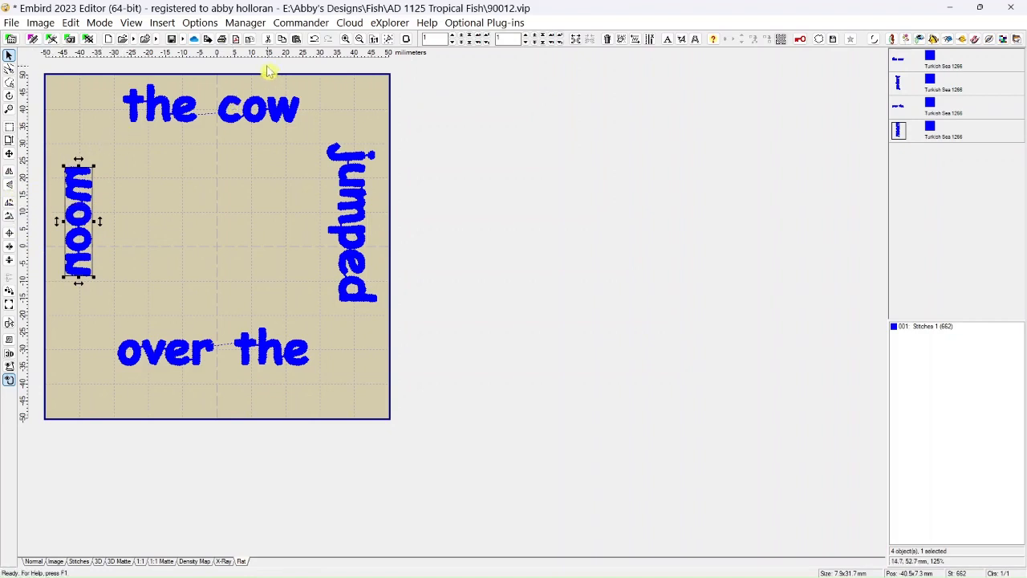
click(315, 40)
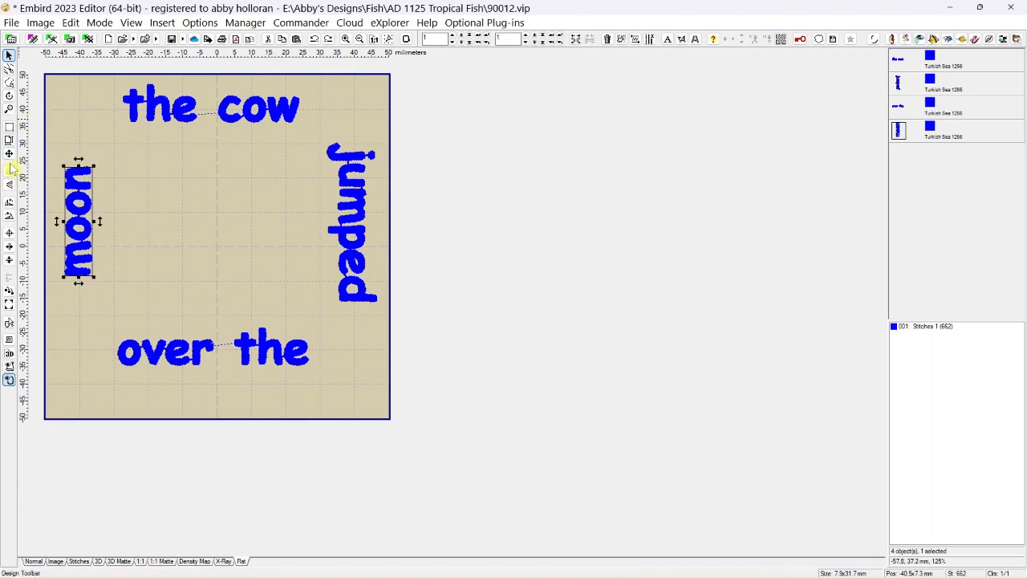
Center "moon" and "jumped" vertically in the hoop, and center "the cow" and "over the" horizontally.
click(10, 267)
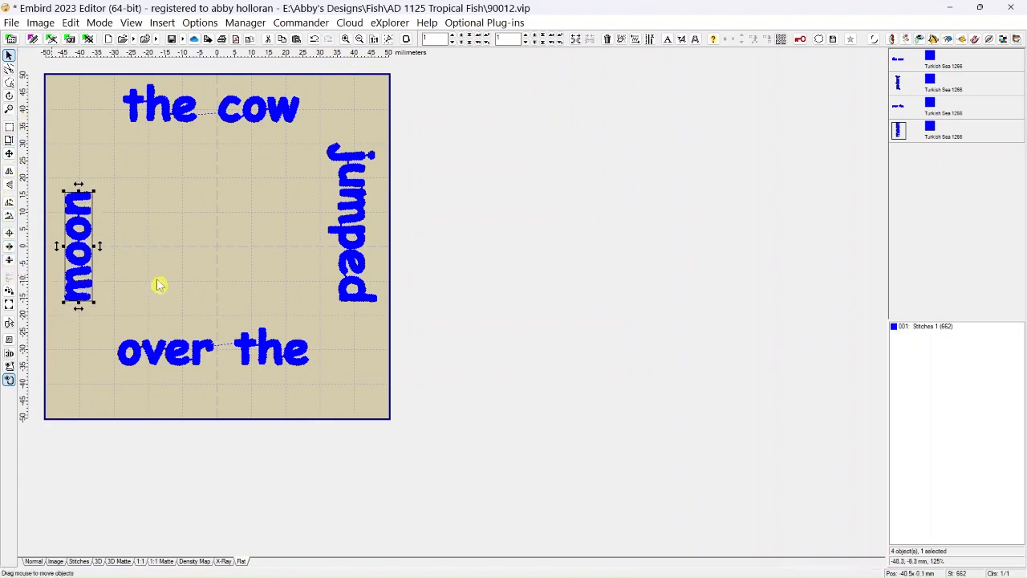
click(371, 227)
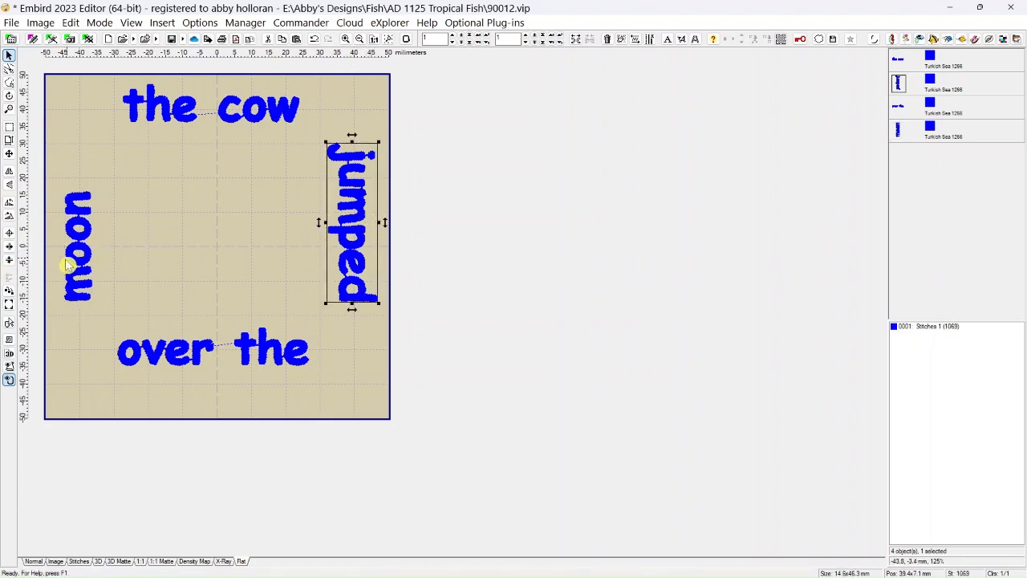
click(10, 261)
click(175, 113)
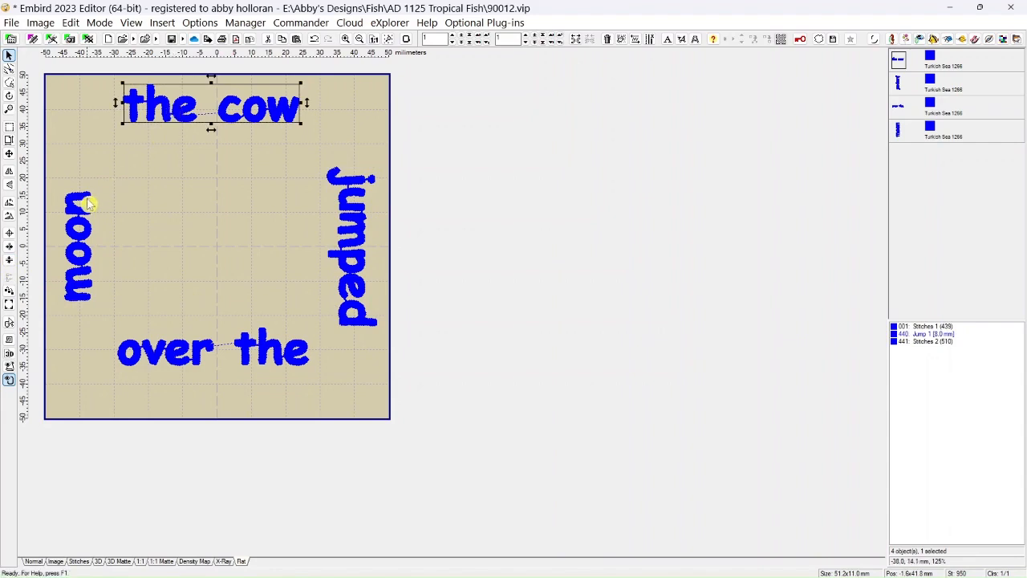
click(10, 253)
click(169, 352)
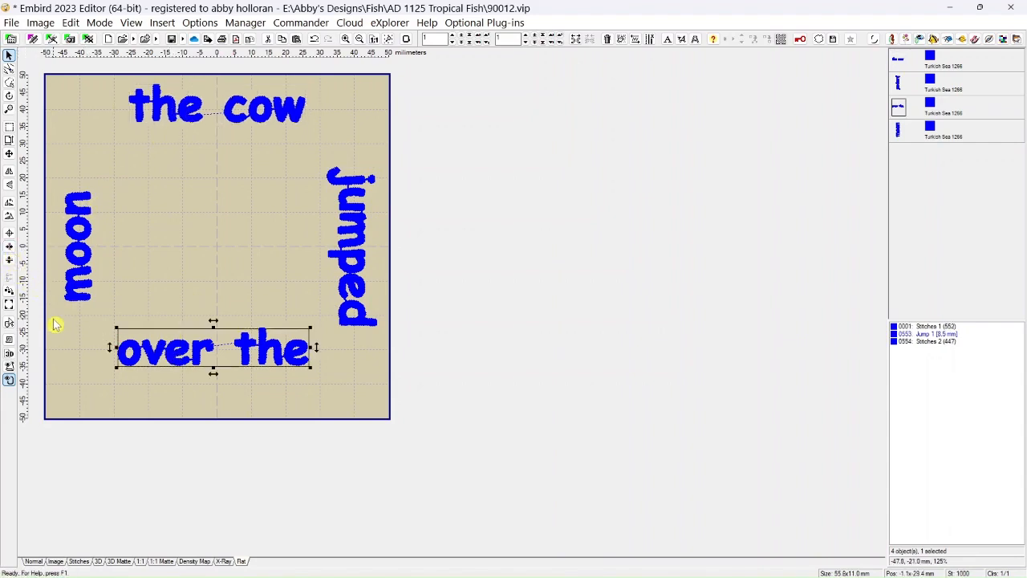
click(9, 254)
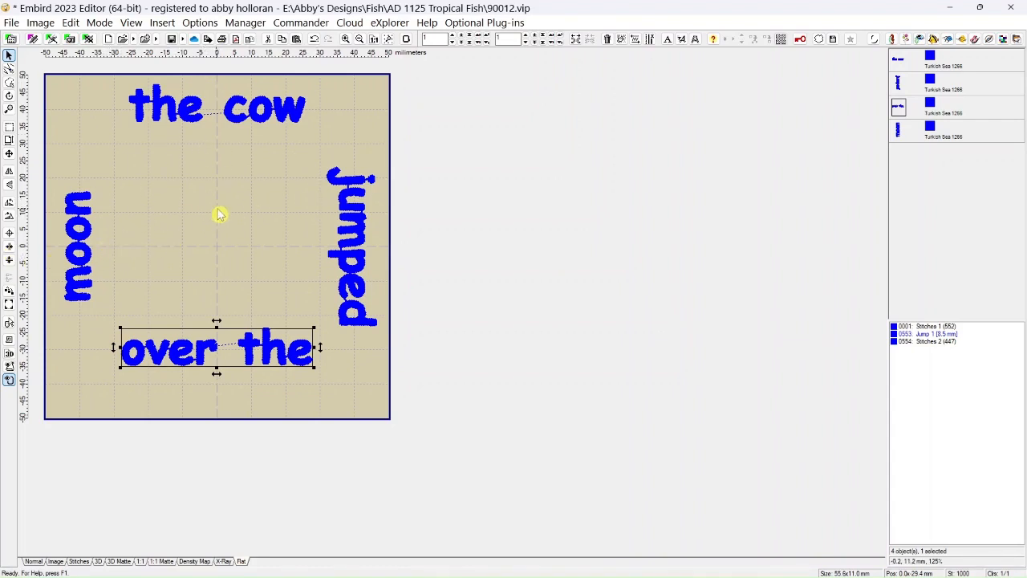
Free-rotate "over the" by an angle of 45 with Keep position enabled, and undo the rotation.
click(72, 24)
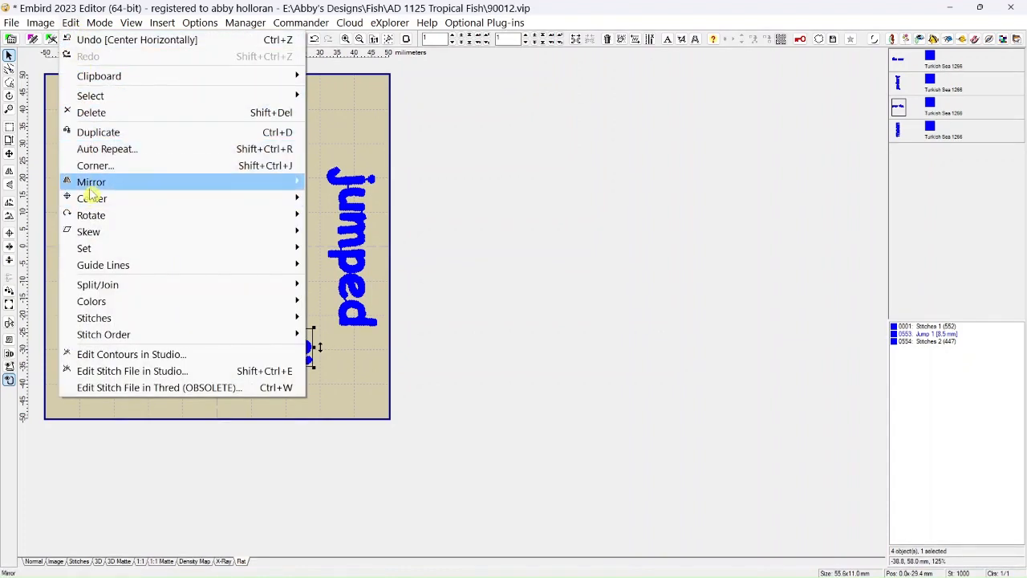
mouse_move(92, 187)
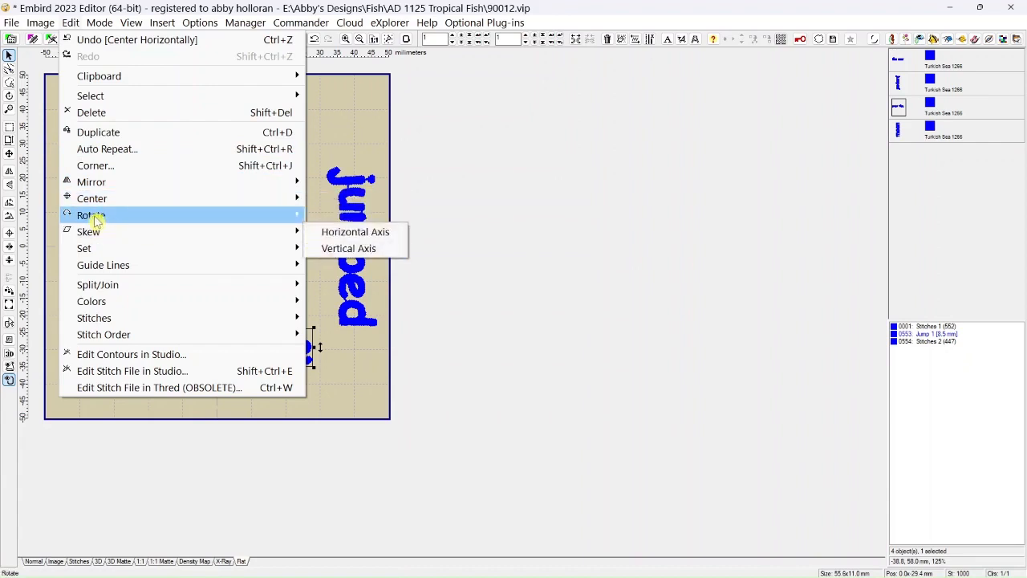
mouse_move(95, 222)
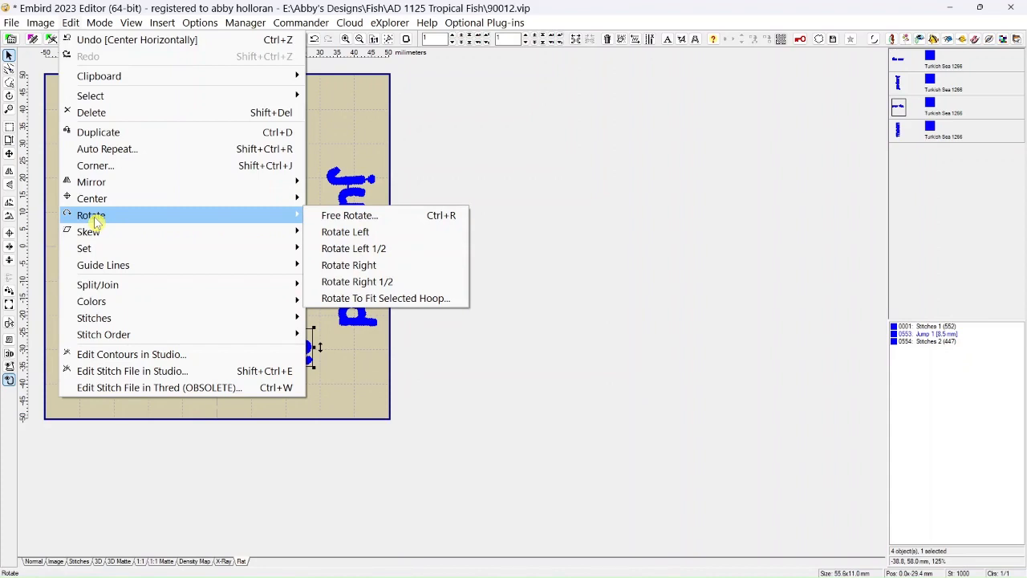
click(341, 217)
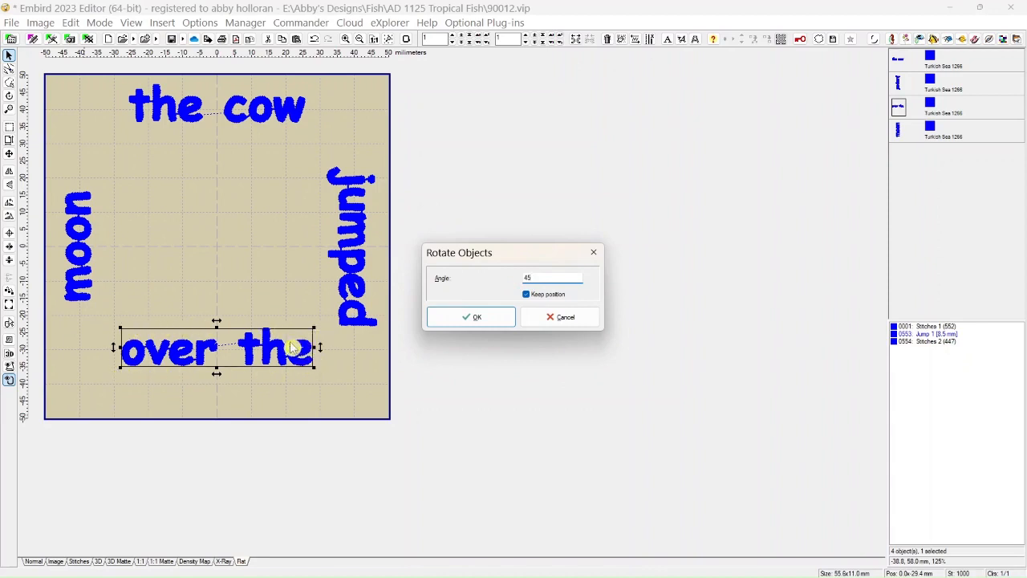
click(458, 320)
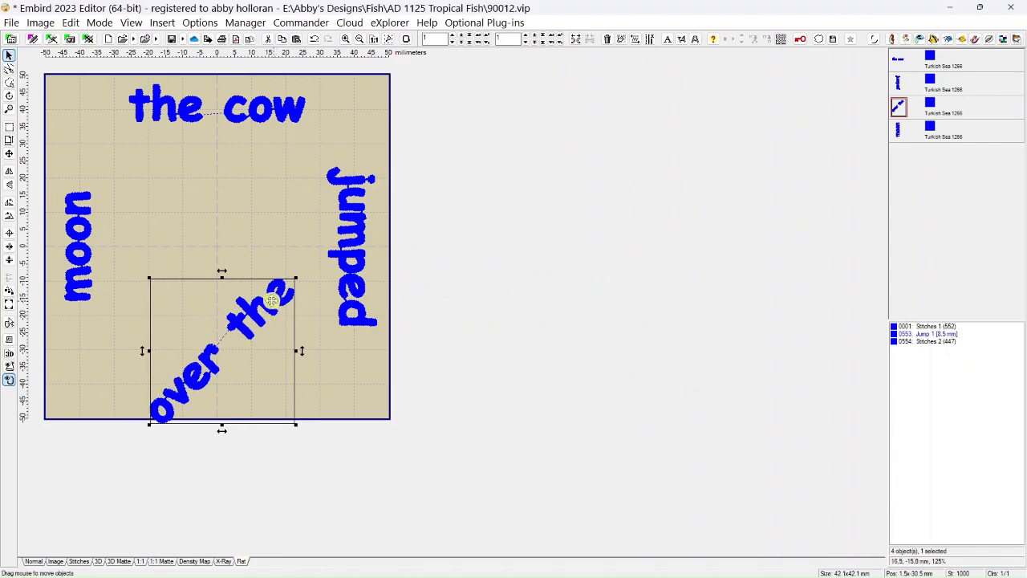
click(313, 39)
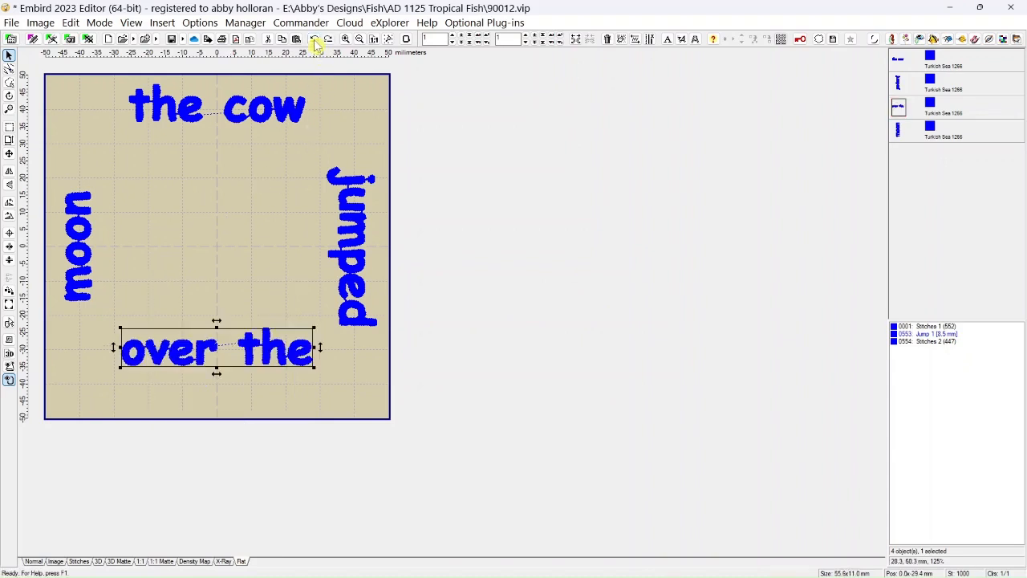
Rotate "over the" left with the Rotate Left command and undo it.
click(72, 22)
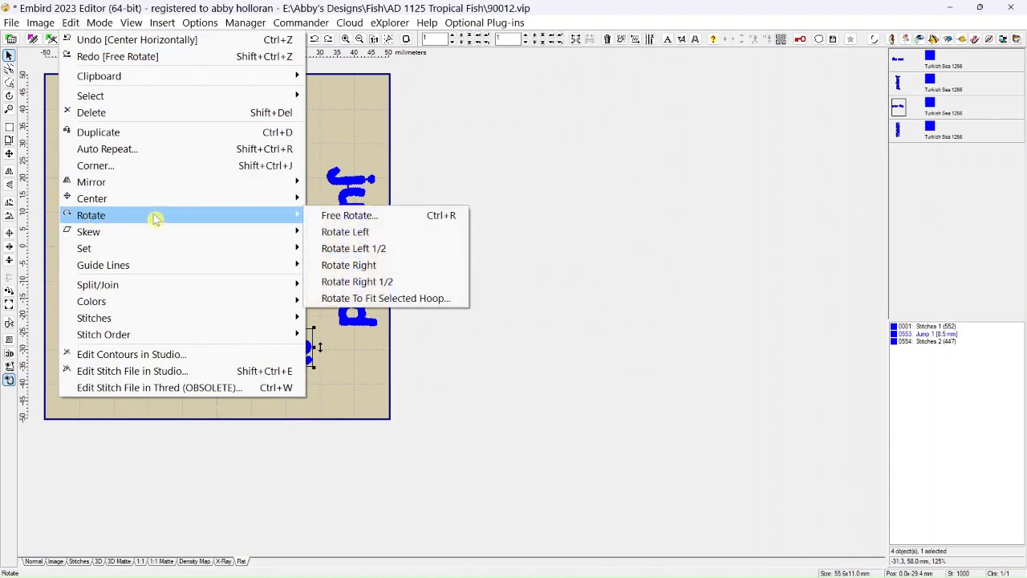
click(346, 232)
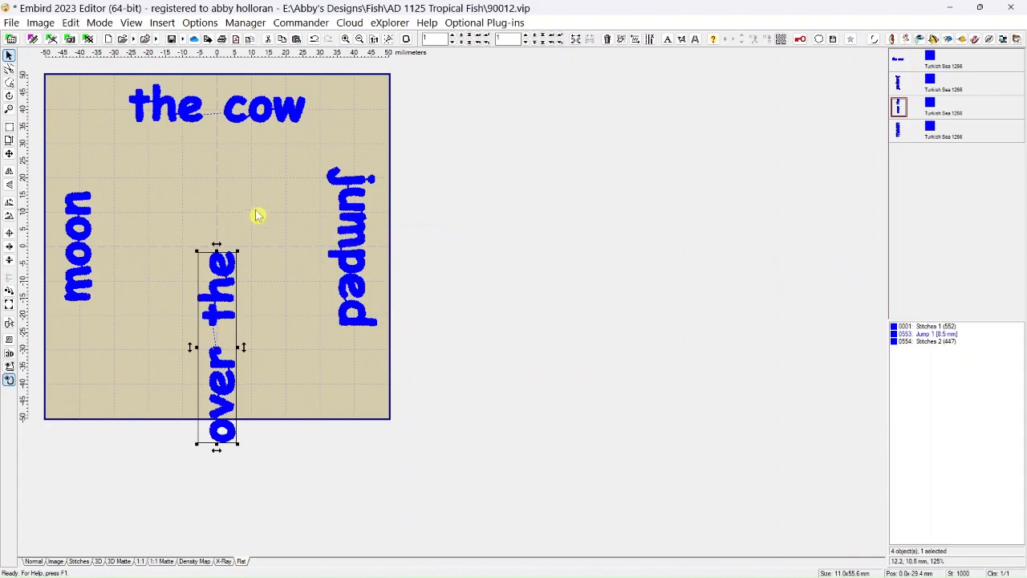
click(314, 40)
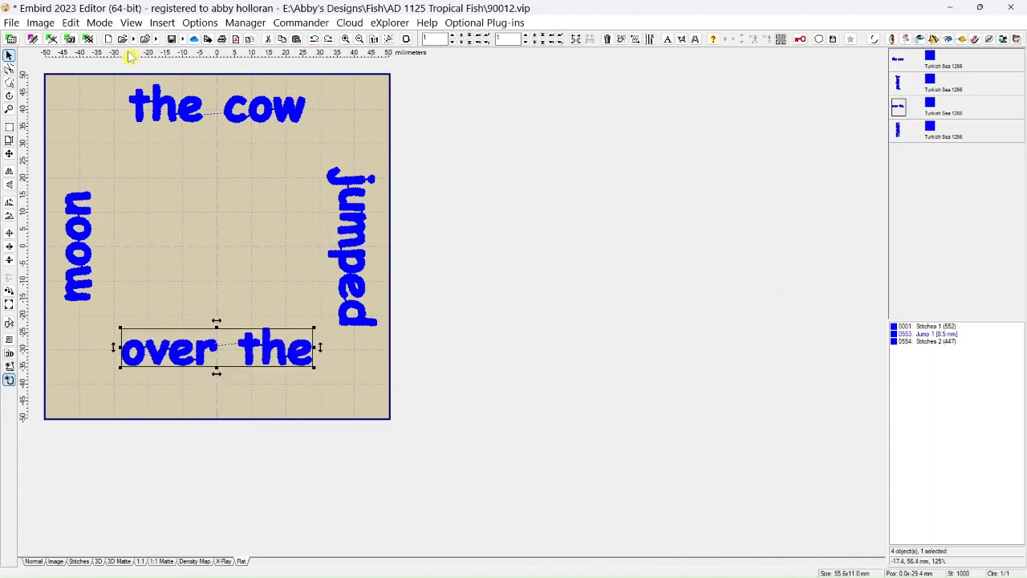
Apply Rotate Left 1/2 to "over the", and in Rotate Mode turn it freehand back to horizontal.
click(71, 23)
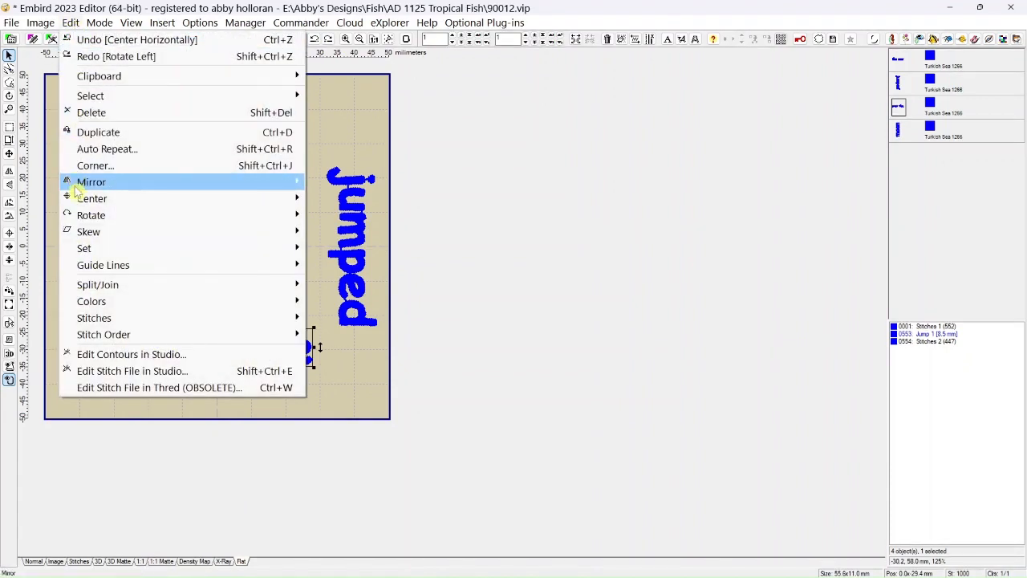
mouse_move(80, 218)
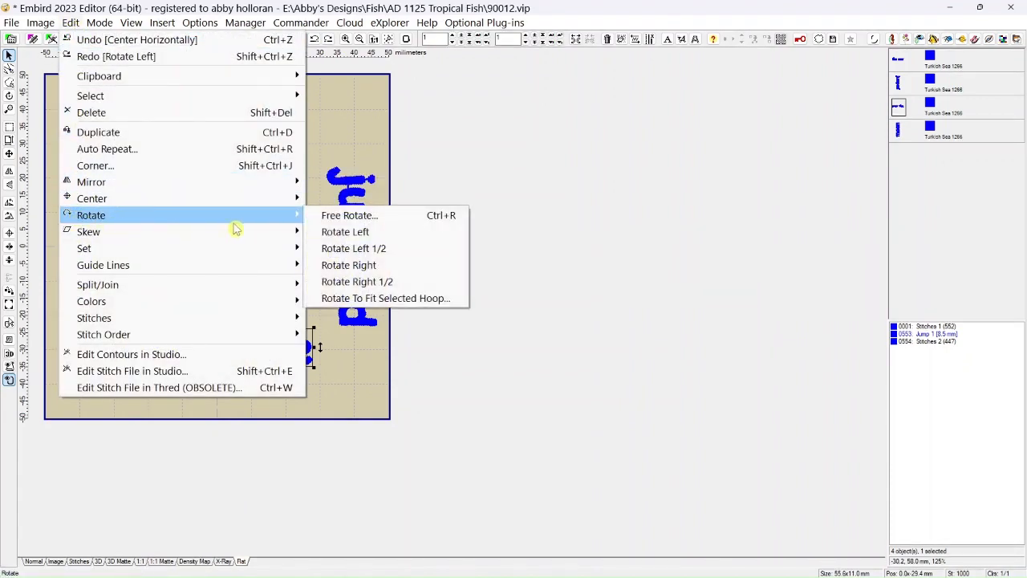
click(337, 254)
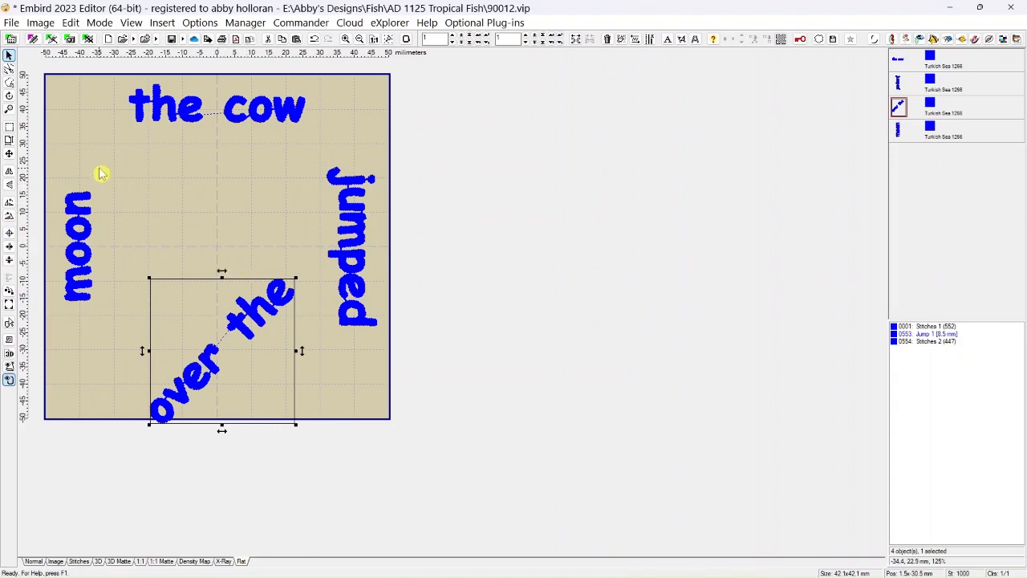
click(8, 96)
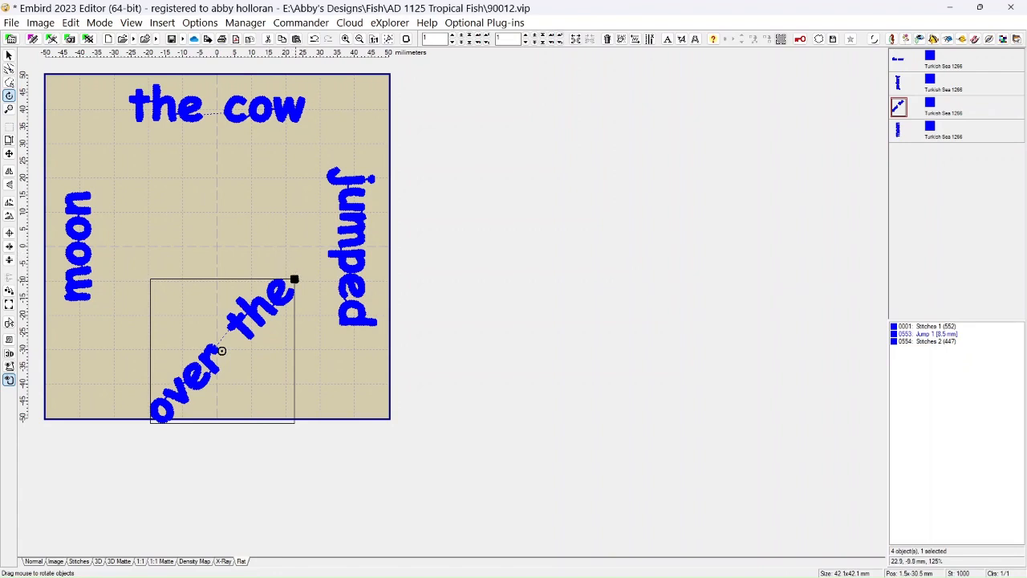
drag(294, 279, 326, 351)
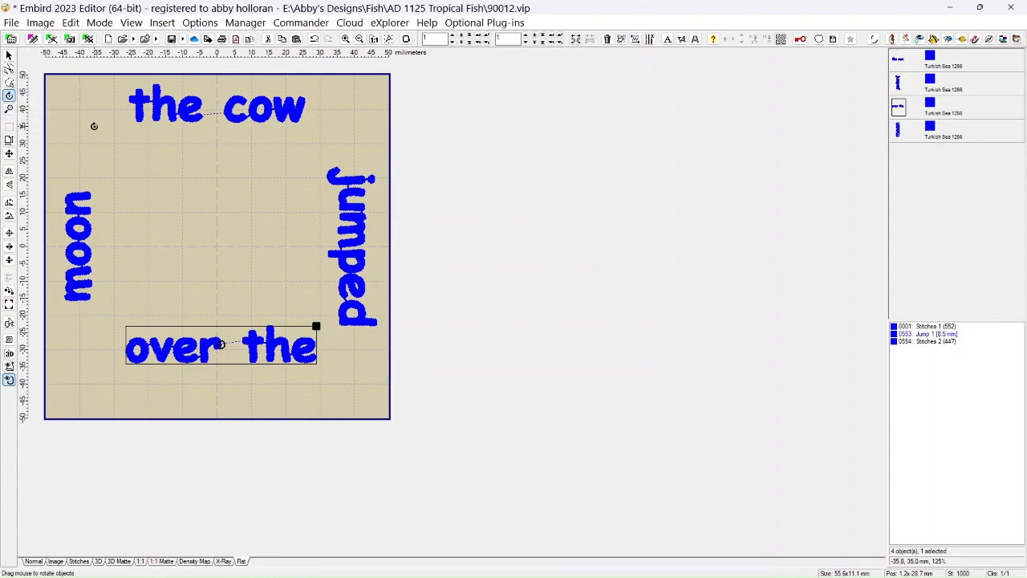
Select "the cow", "jumped" and "over the" together and move their shared rotation center toward "jumped".
click(903, 69)
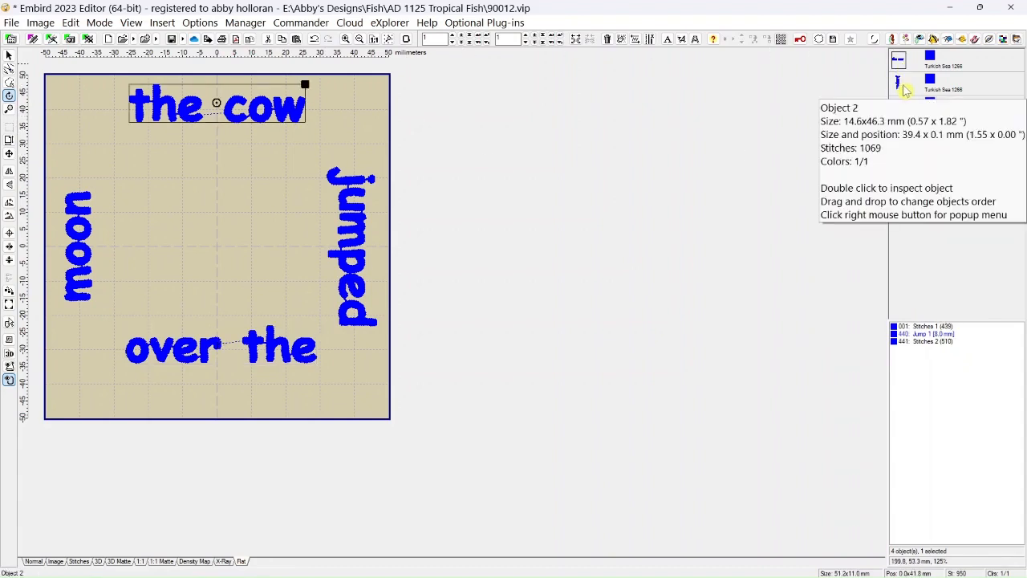
ctrl+click(904, 95)
ctrl+click(905, 116)
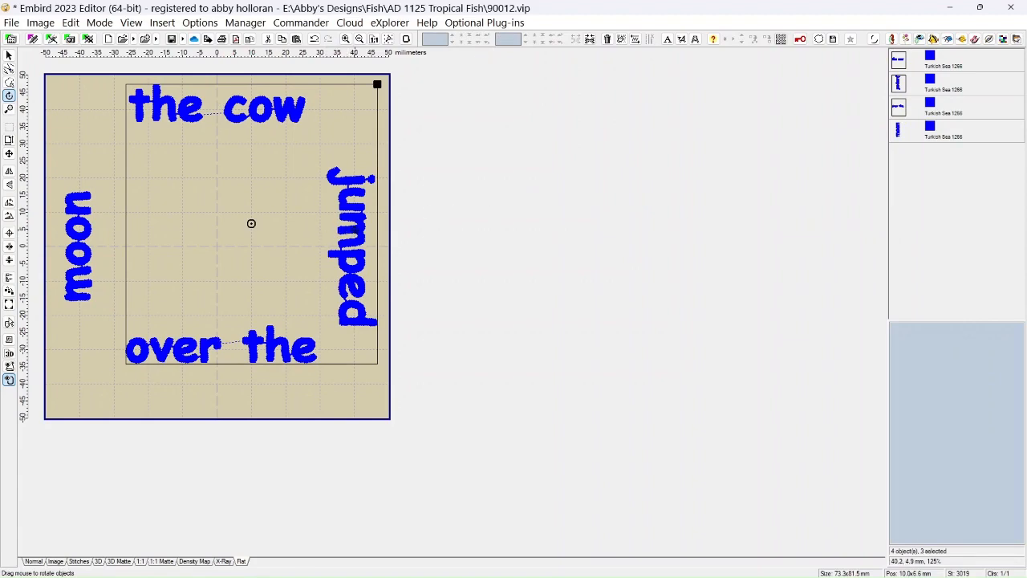
drag(251, 223, 331, 227)
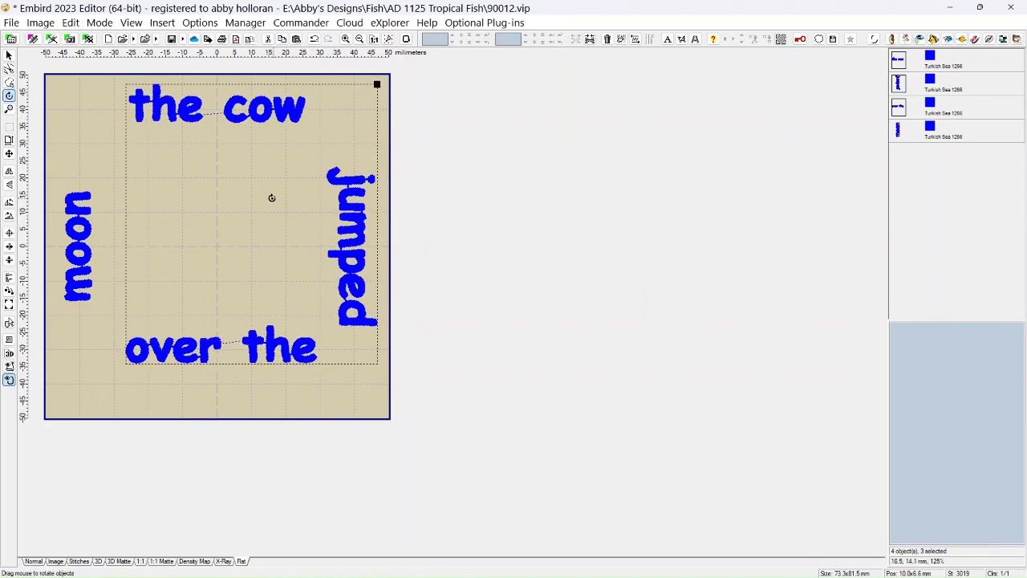
Return to Select Mode and shift the three selected words about 3 mm to the right.
click(10, 56)
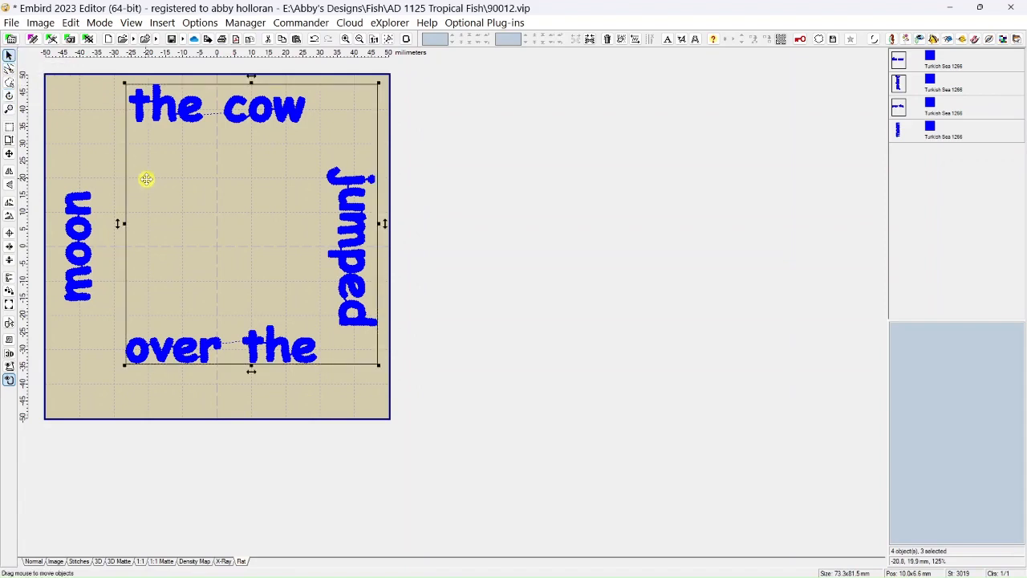
mouse_move(179, 195)
mouse_down()
mouse_move(390, 200)
mouse_move(187, 195)
mouse_up()
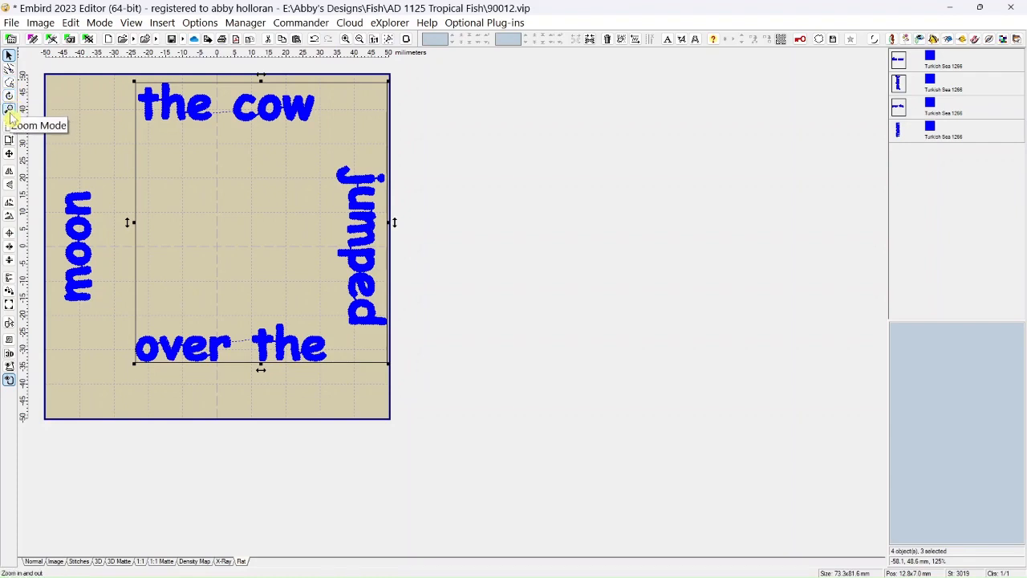
click(10, 58)
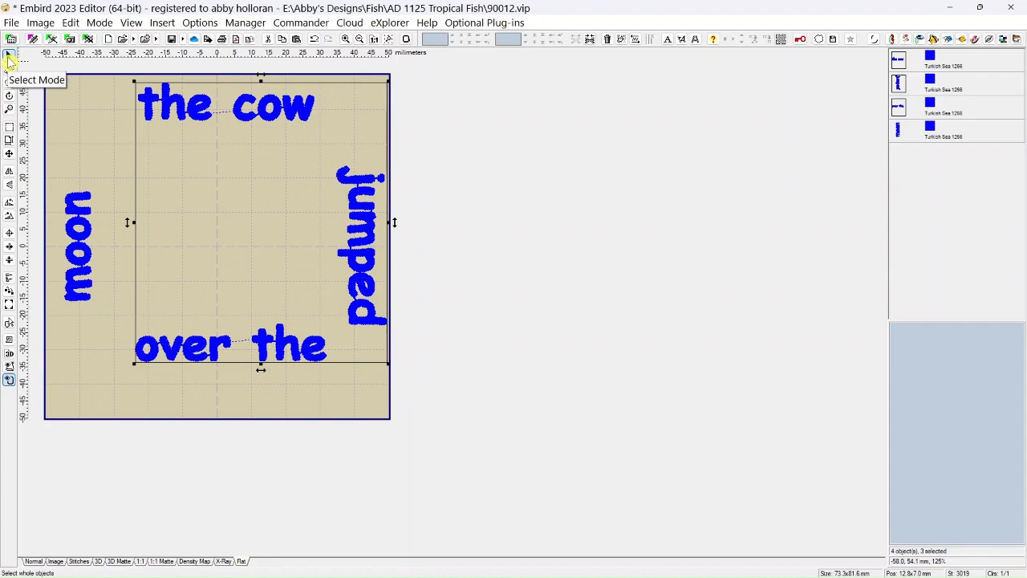
Add the word "moon" to the selection and delete all four words from the hoop.
click(71, 22)
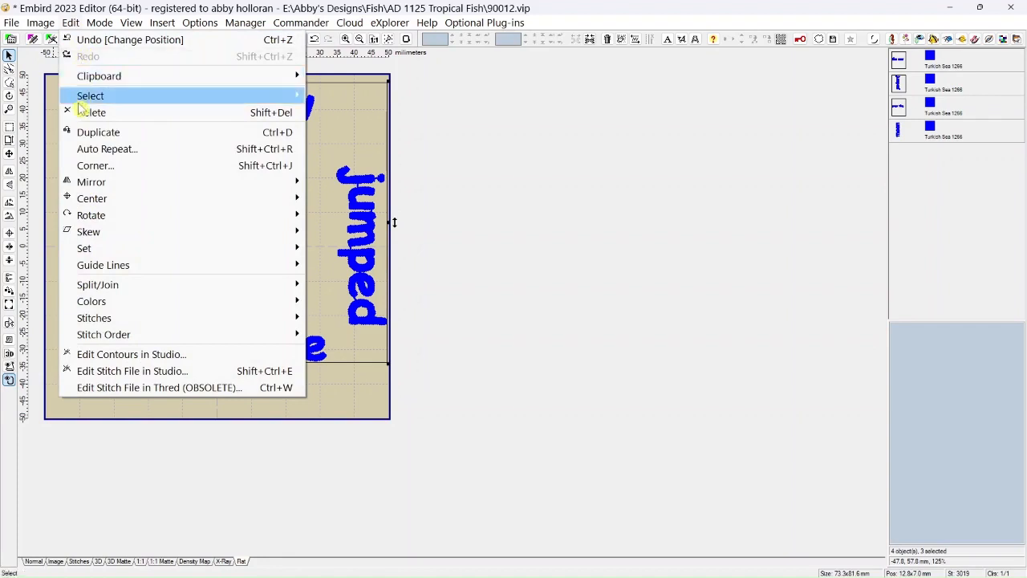
mouse_move(83, 236)
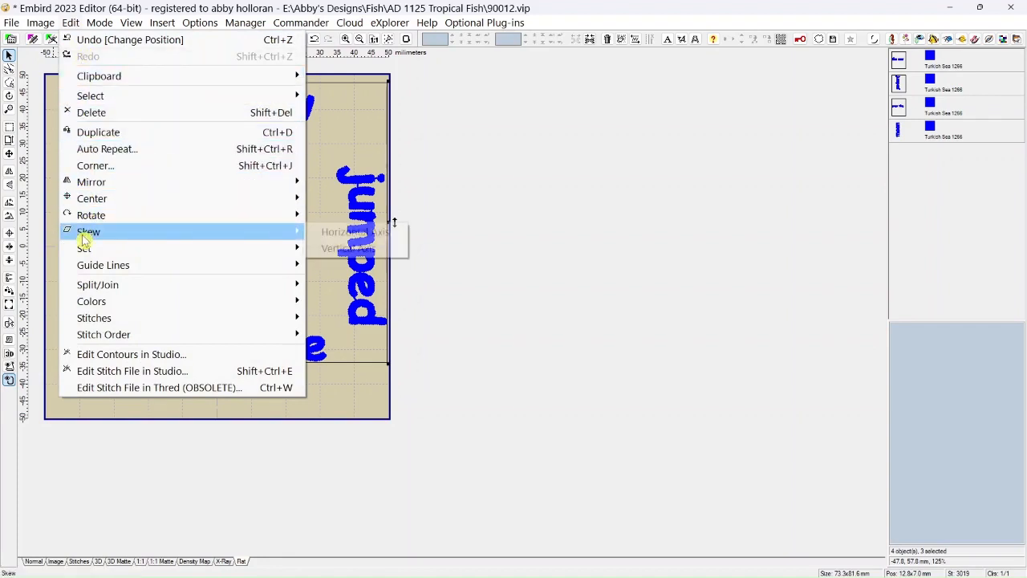
ctrl+click(904, 140)
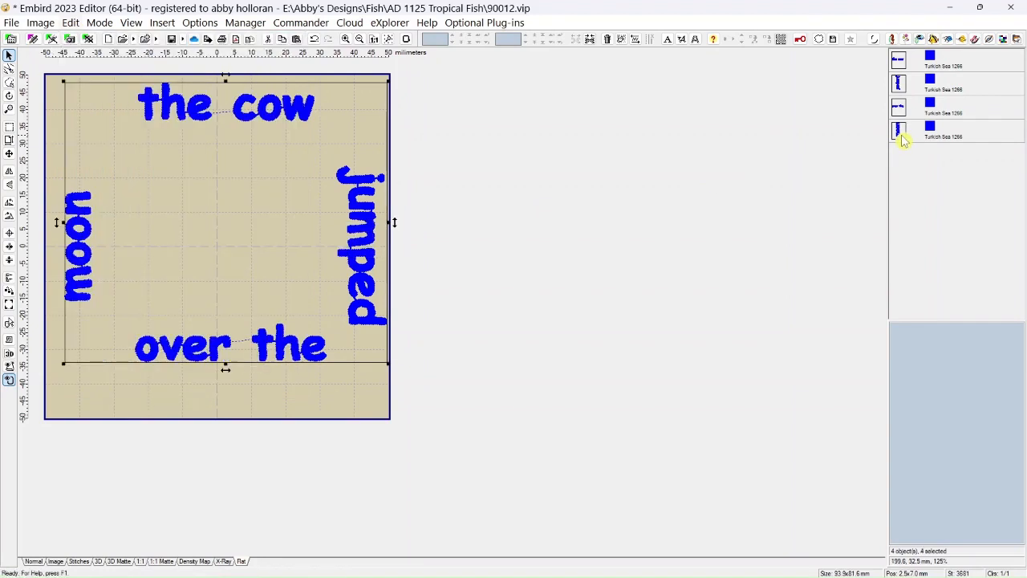
click(607, 41)
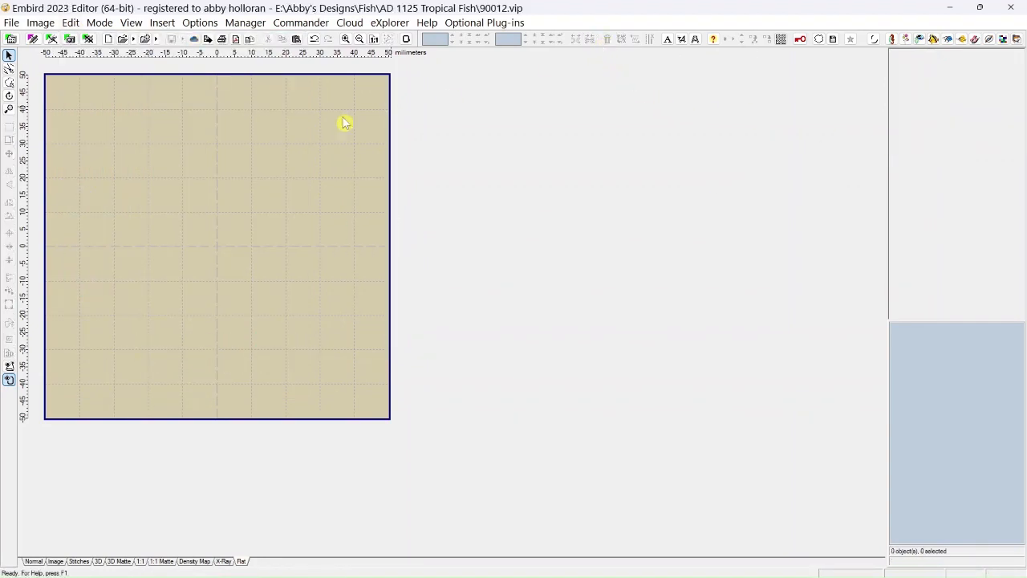
Open the design file B.vp3 from the AD 1125 Tropical Fish folder.
click(11, 22)
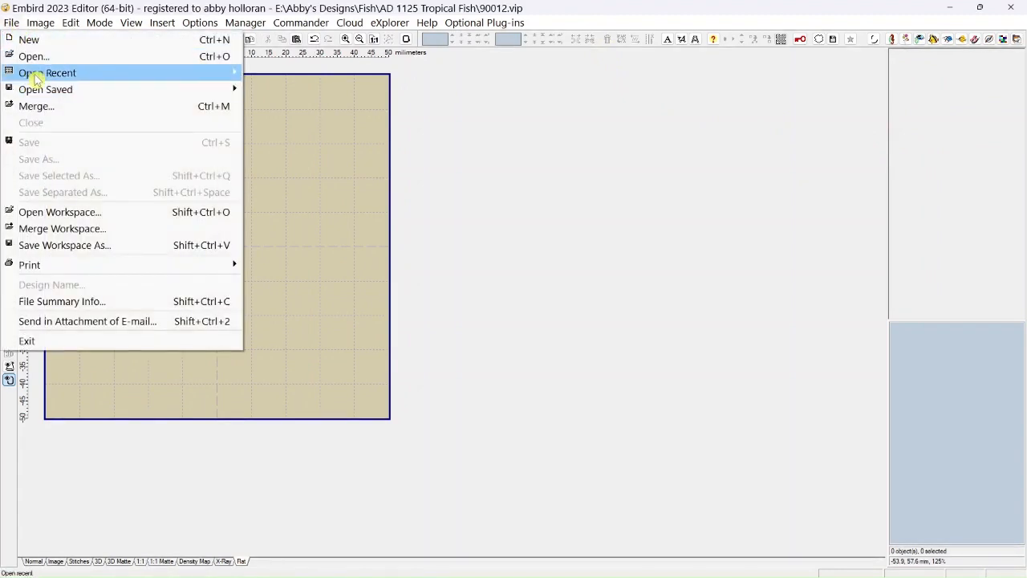
click(32, 55)
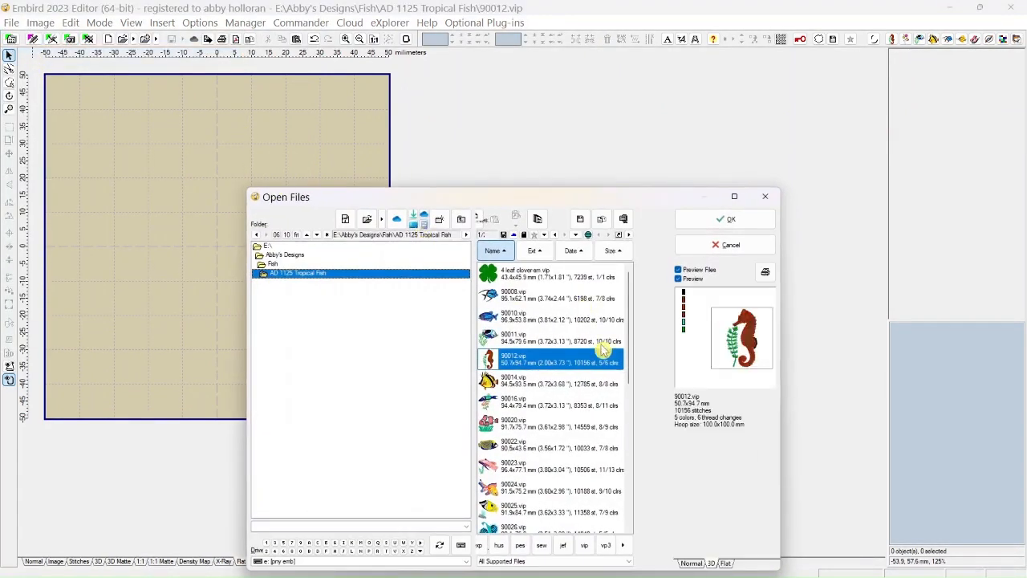
drag(629, 338, 631, 450)
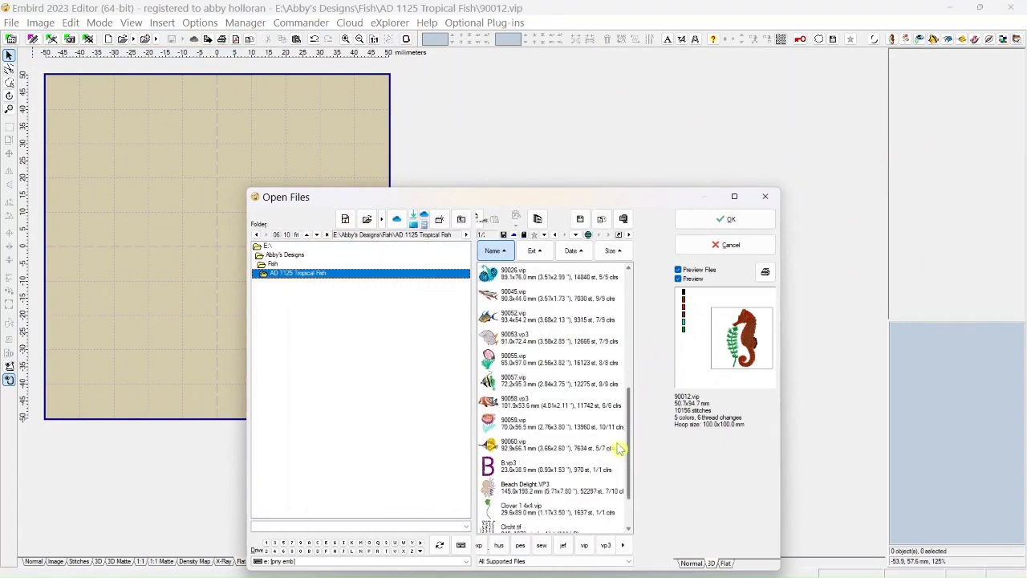
click(533, 467)
click(700, 220)
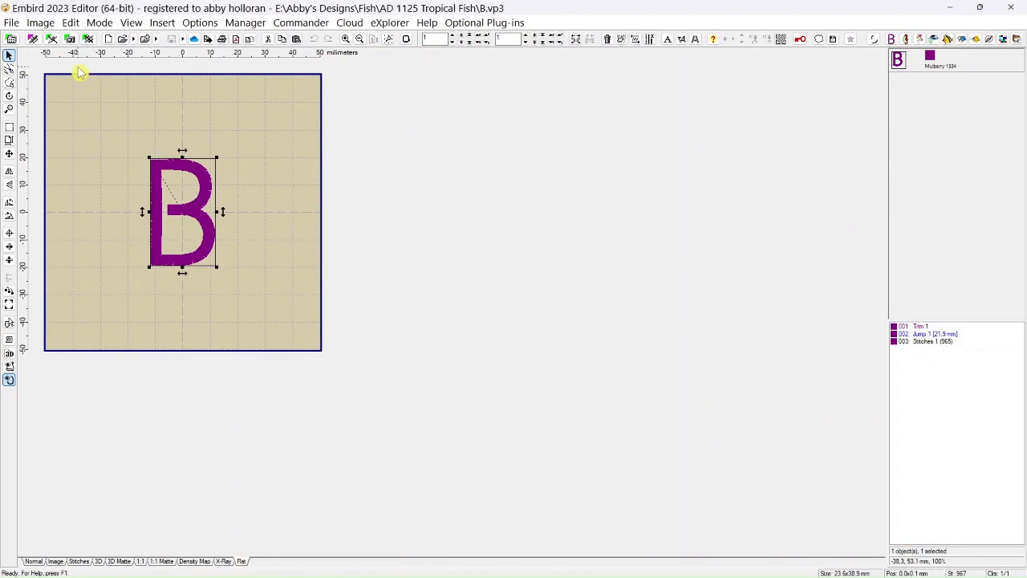
Skew the letter B along the horizontal axis and undo the skew.
click(77, 24)
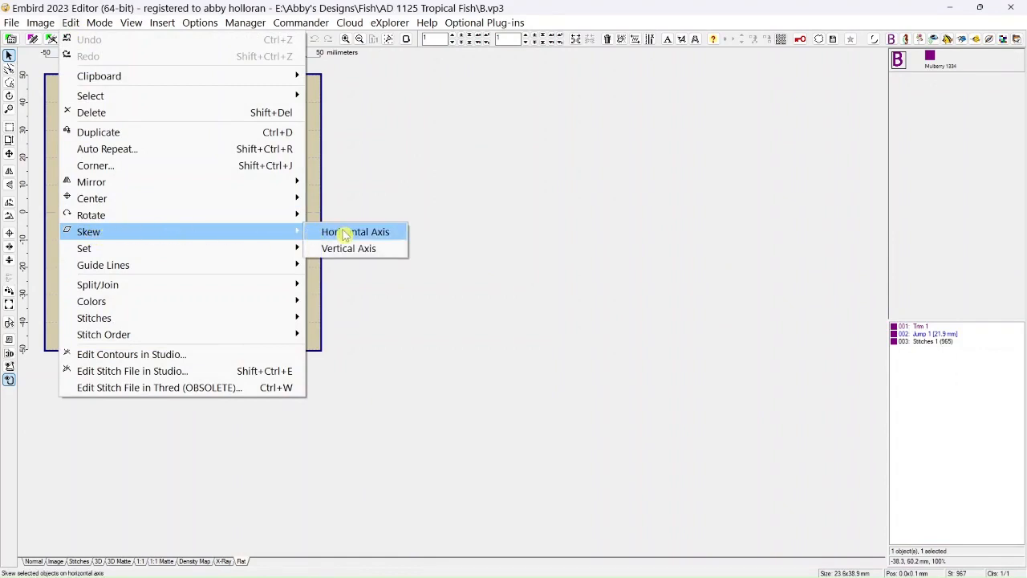
click(345, 233)
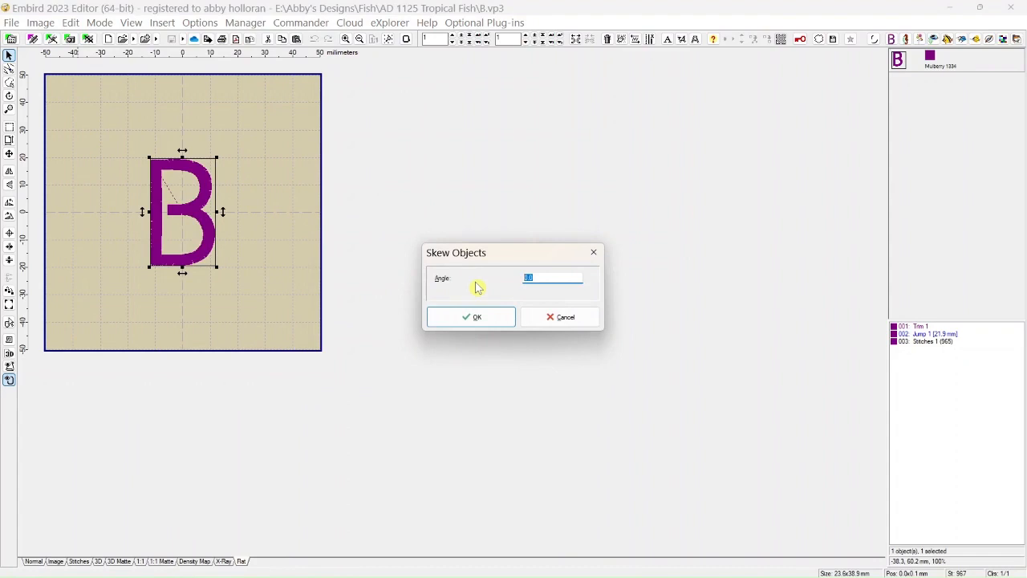
click(481, 317)
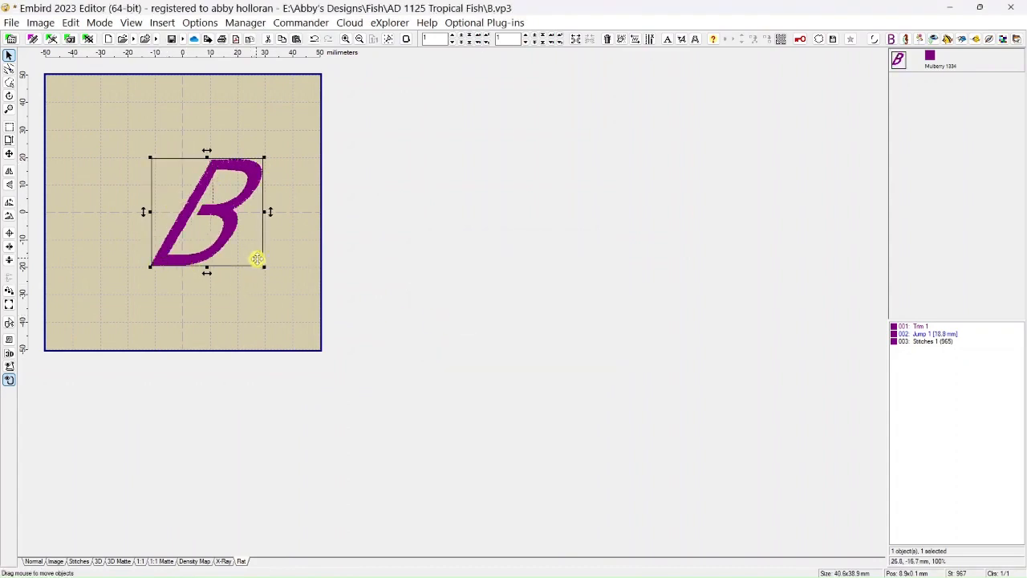
click(314, 40)
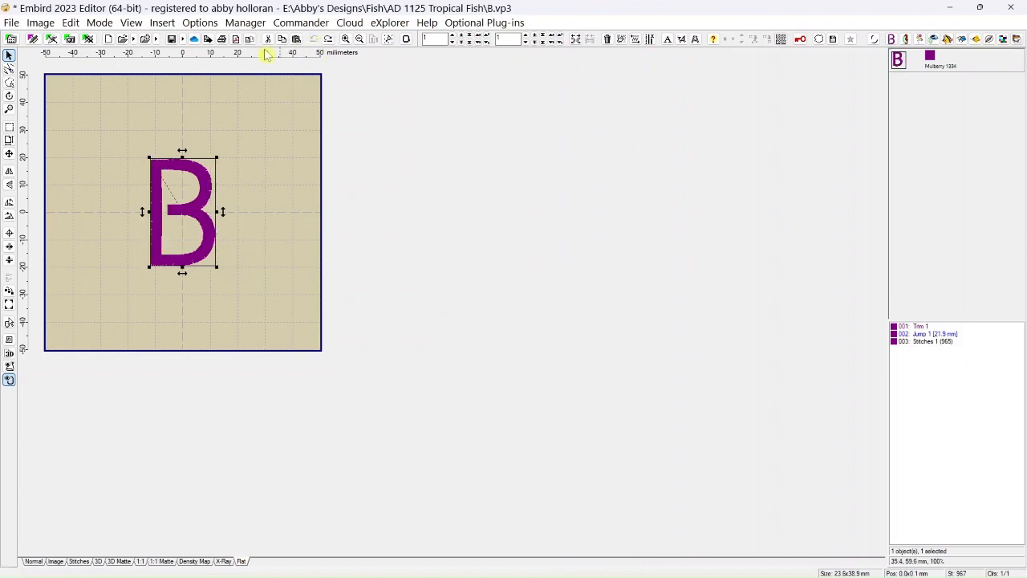
Skew the letter B on the vertical axis with an angle of 30.
click(78, 25)
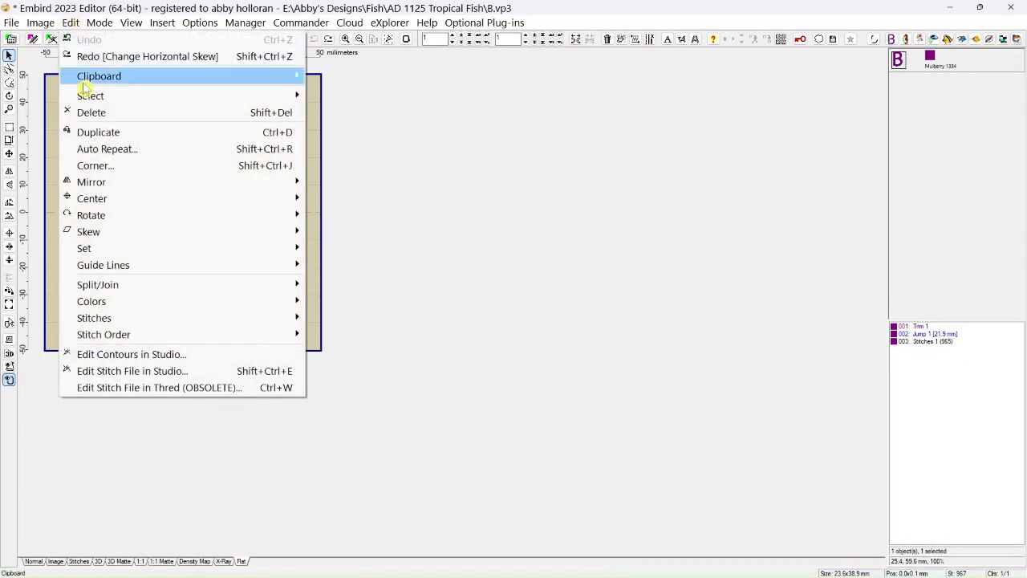
mouse_move(92, 233)
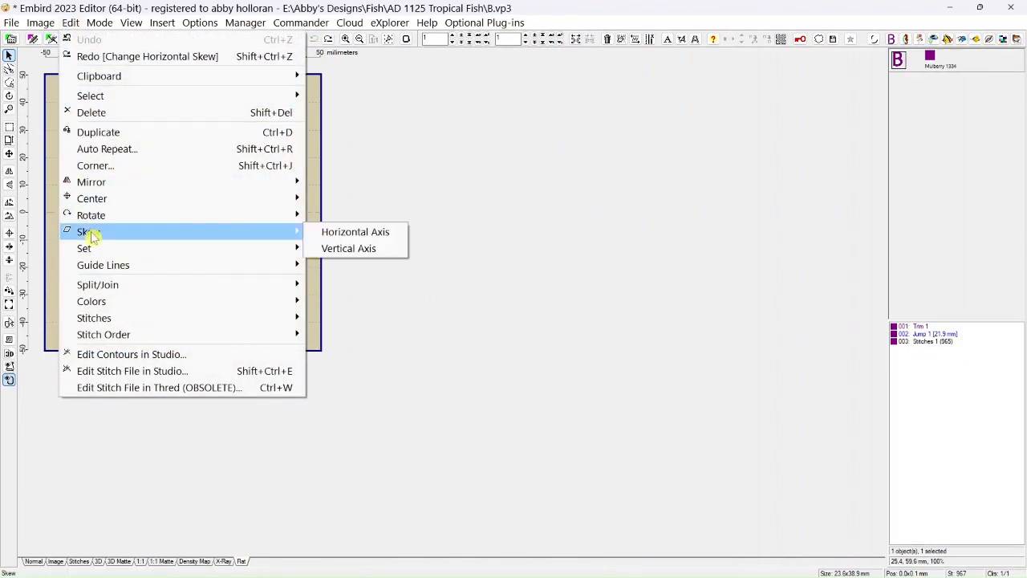
click(341, 249)
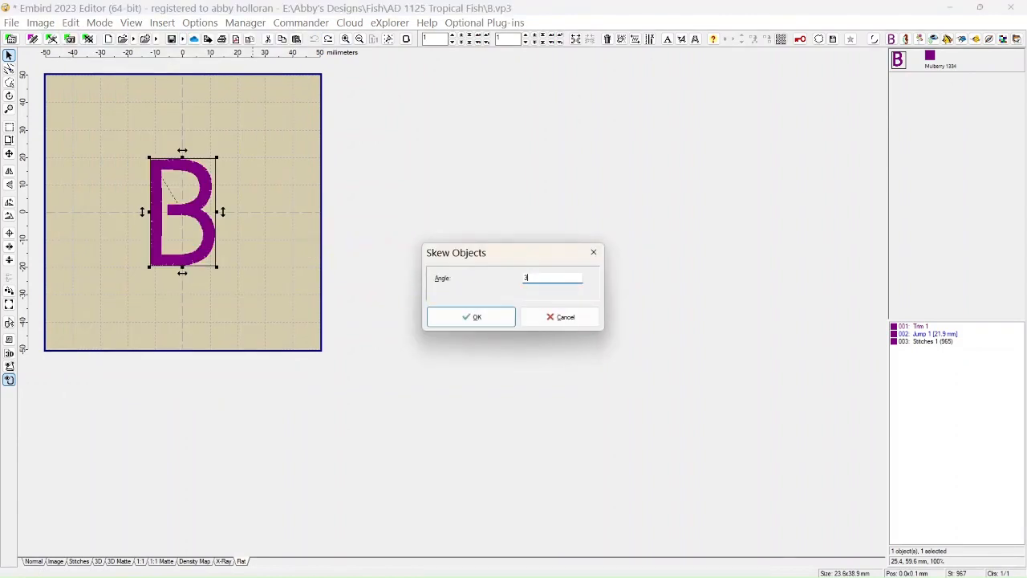
text(30)
click(509, 316)
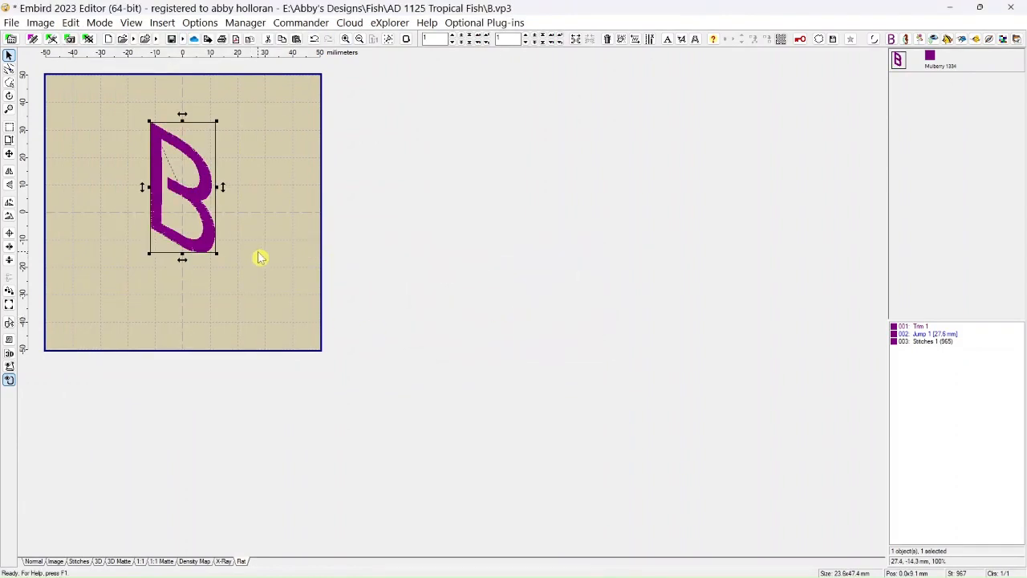
Move the skewed B to the hoop's upper-left corner and back right of center, and undo both moves and the vertical skew.
drag(204, 216, 116, 171)
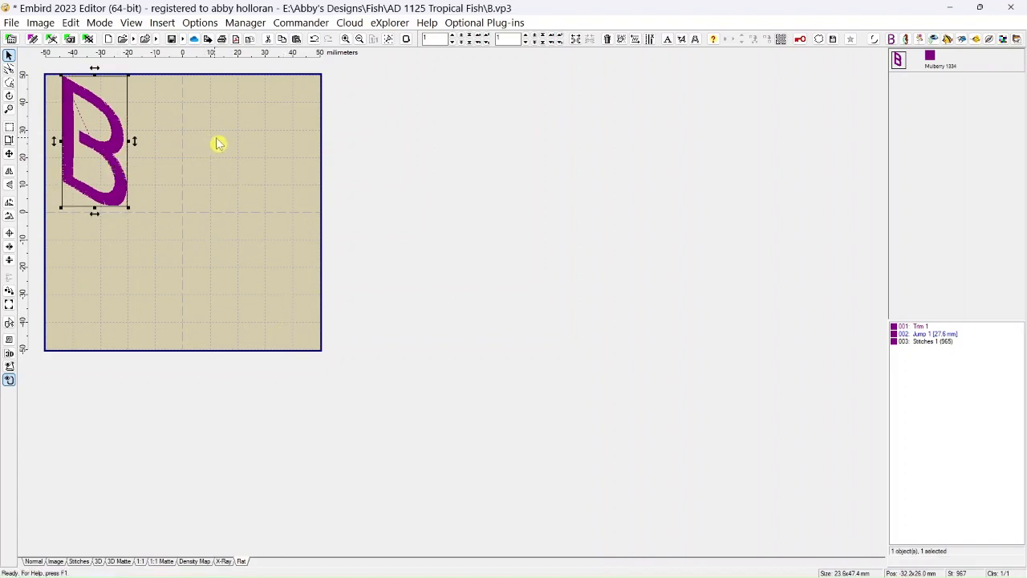
drag(119, 131, 248, 211)
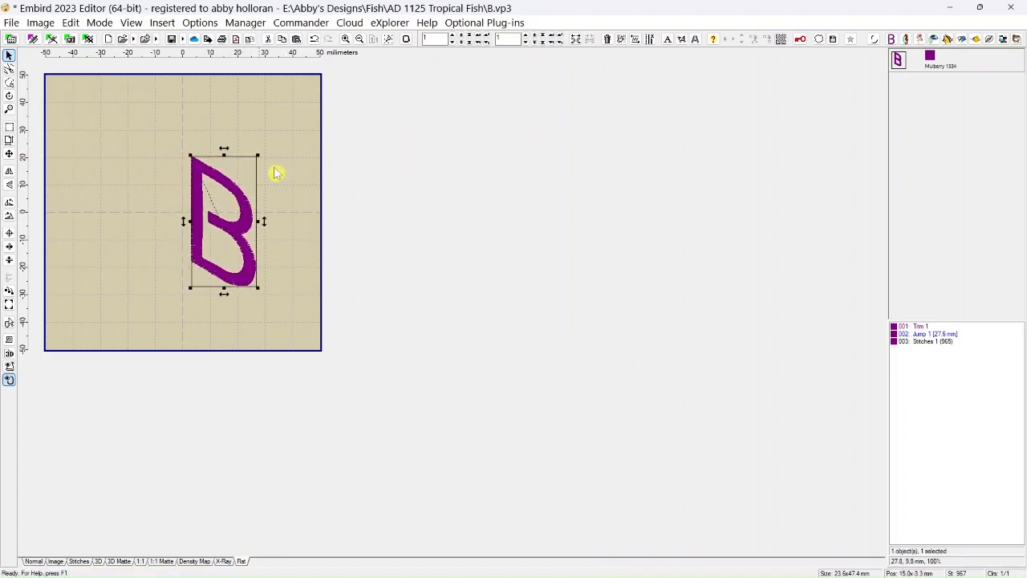
click(314, 40)
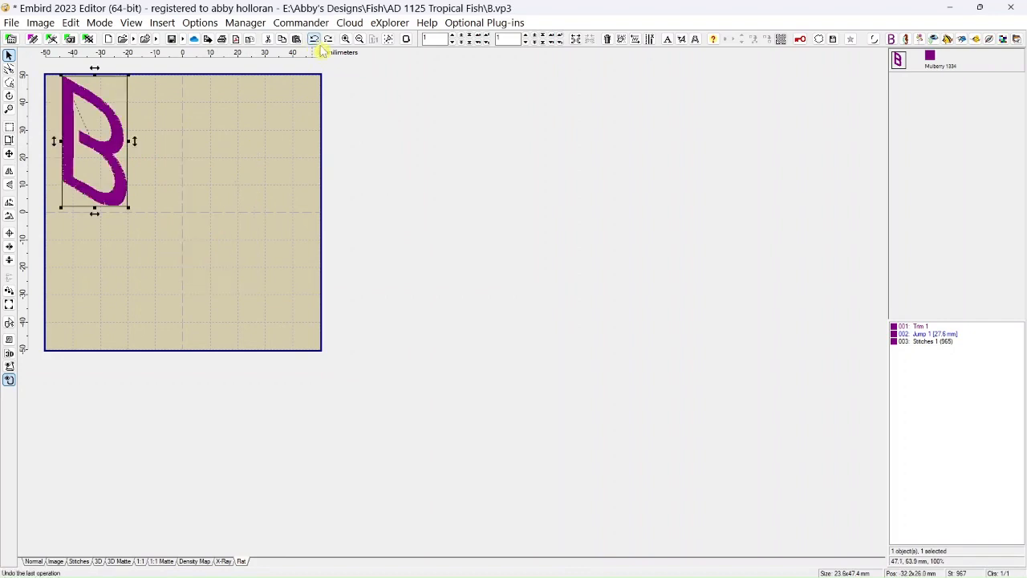
click(314, 41)
click(314, 40)
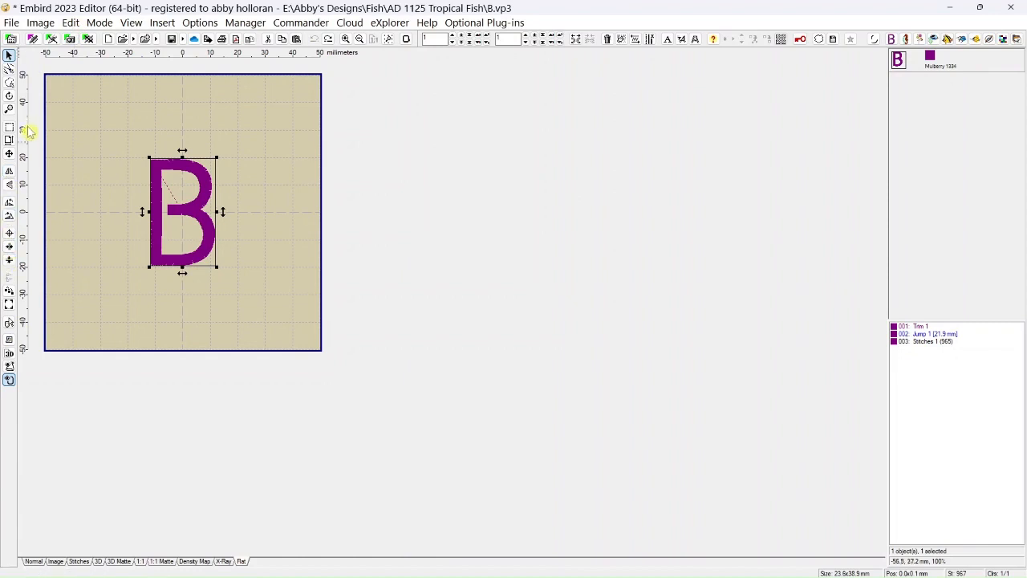
click(71, 22)
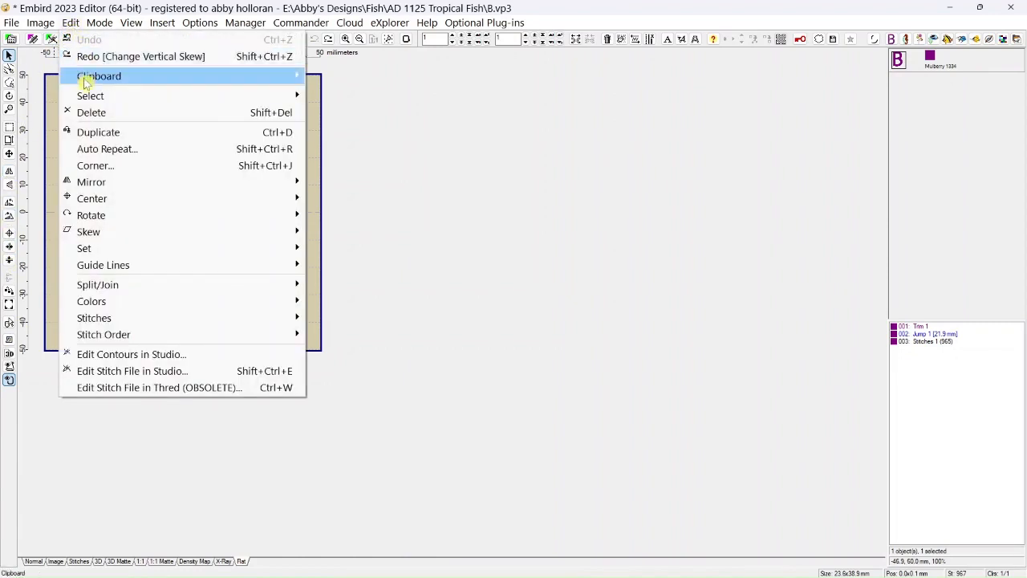
mouse_move(86, 252)
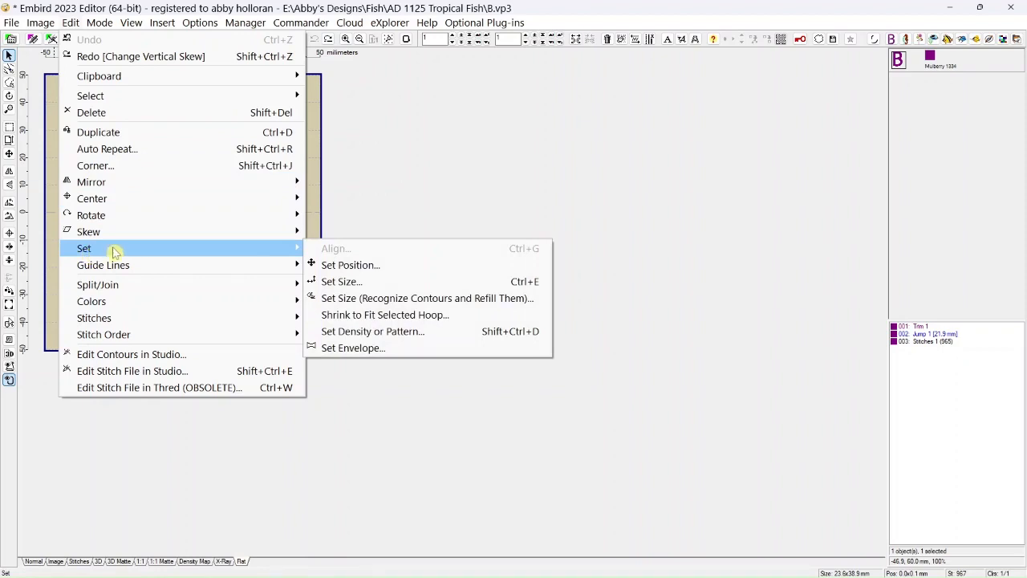
click(330, 270)
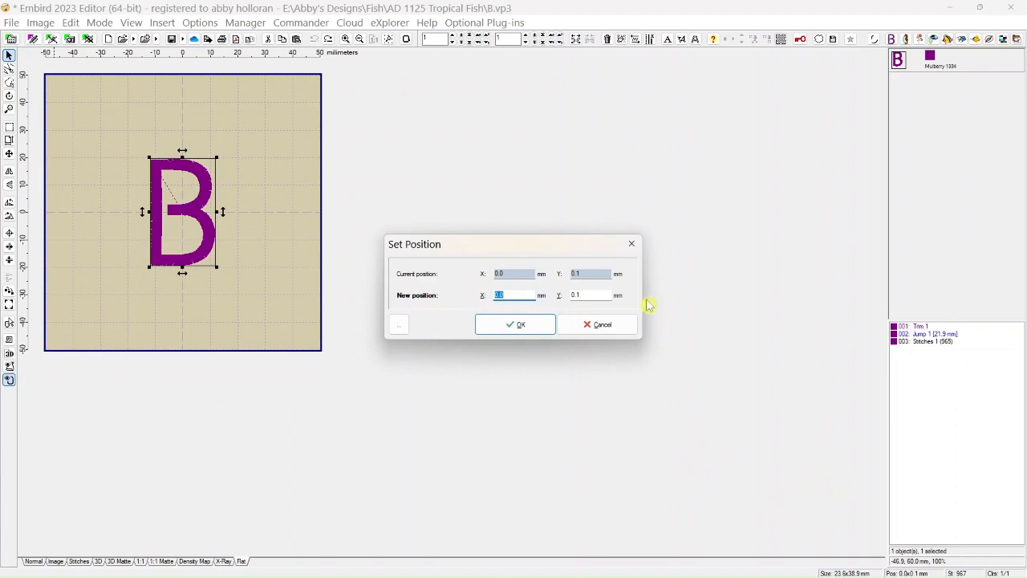
click(632, 247)
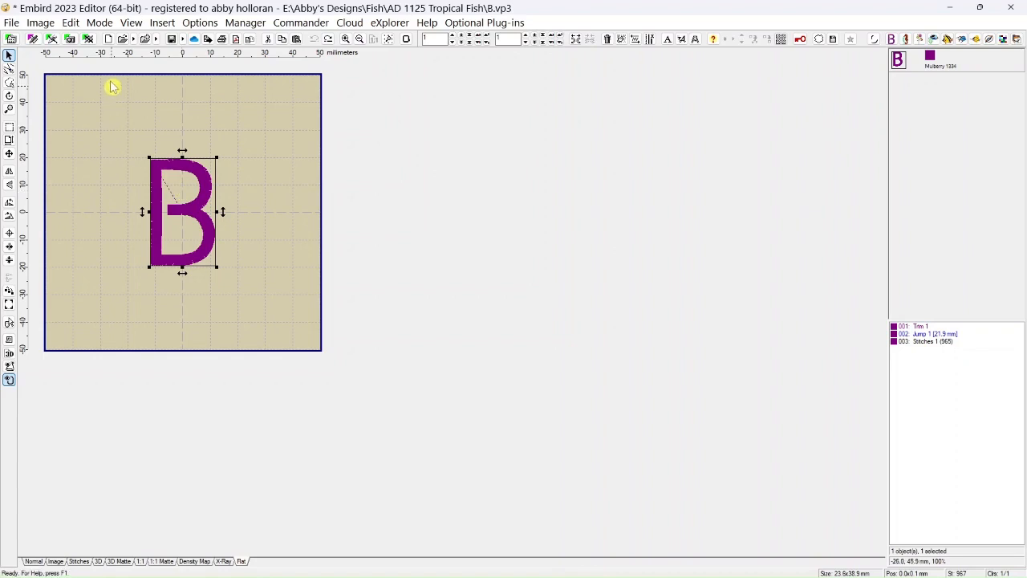
Set the letter B's position to X 30 mm and Y -20 mm, and undo the repositioning.
click(72, 22)
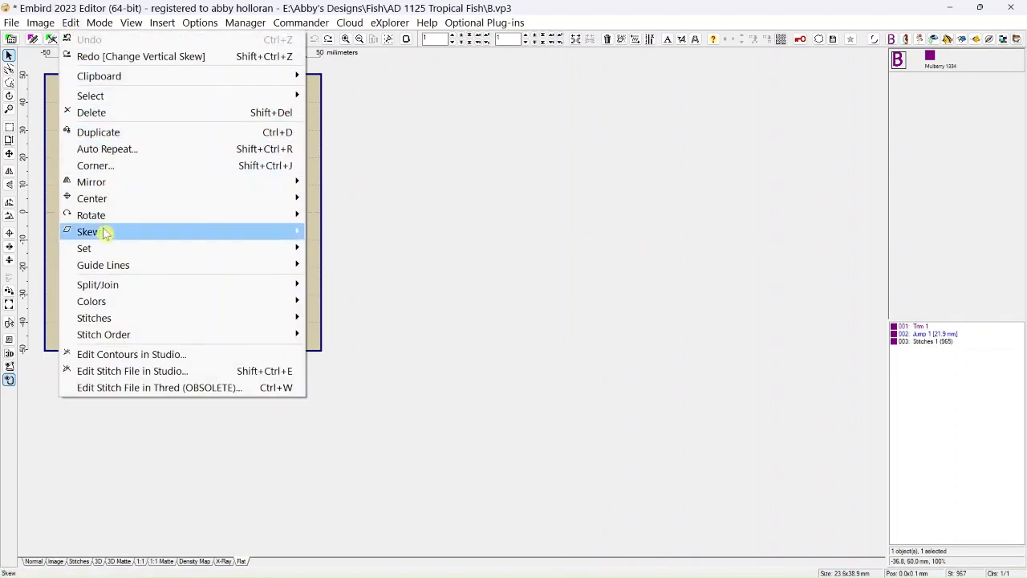
mouse_move(100, 254)
click(333, 265)
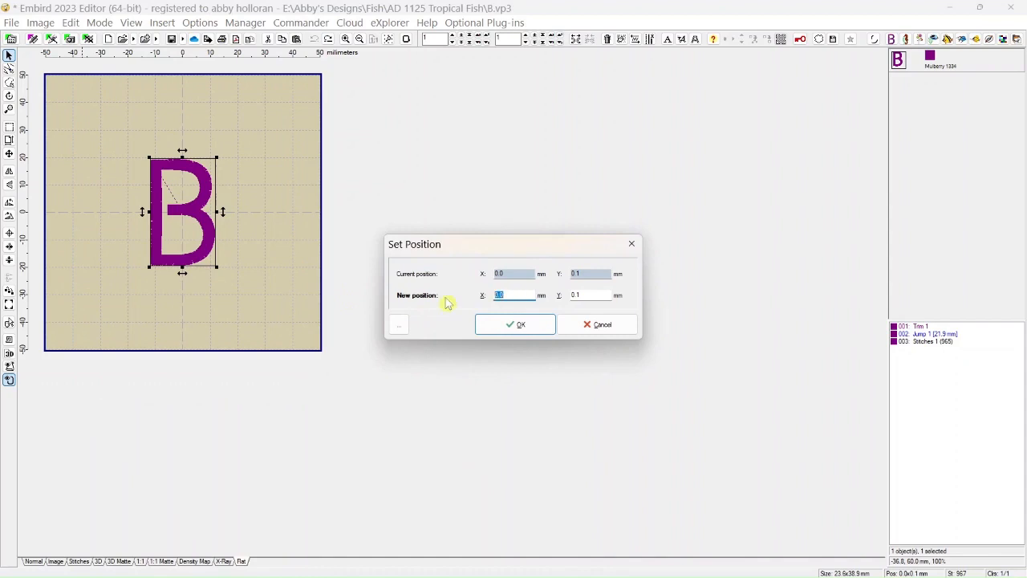
text(30)
double_click(582, 295)
text(-20)
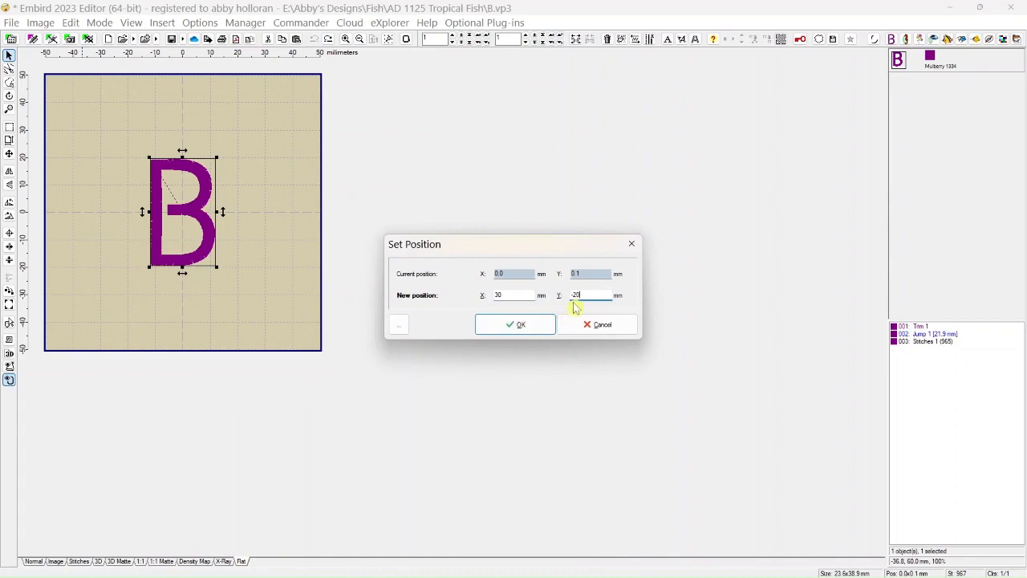
click(520, 325)
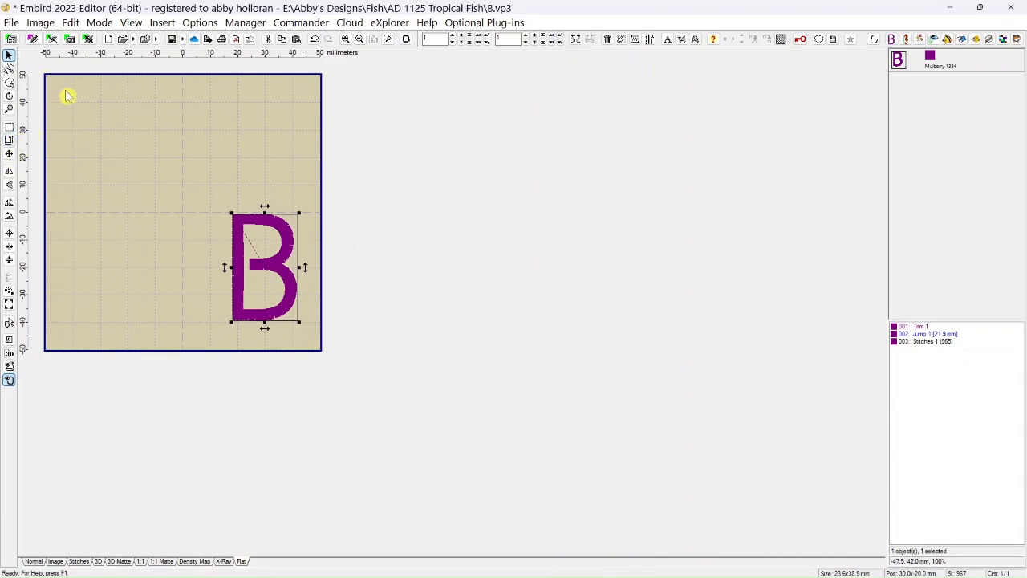
click(314, 40)
Open the size settings for the letter B and enter a new width of 35 mm with aspect ratio and position kept.
click(70, 23)
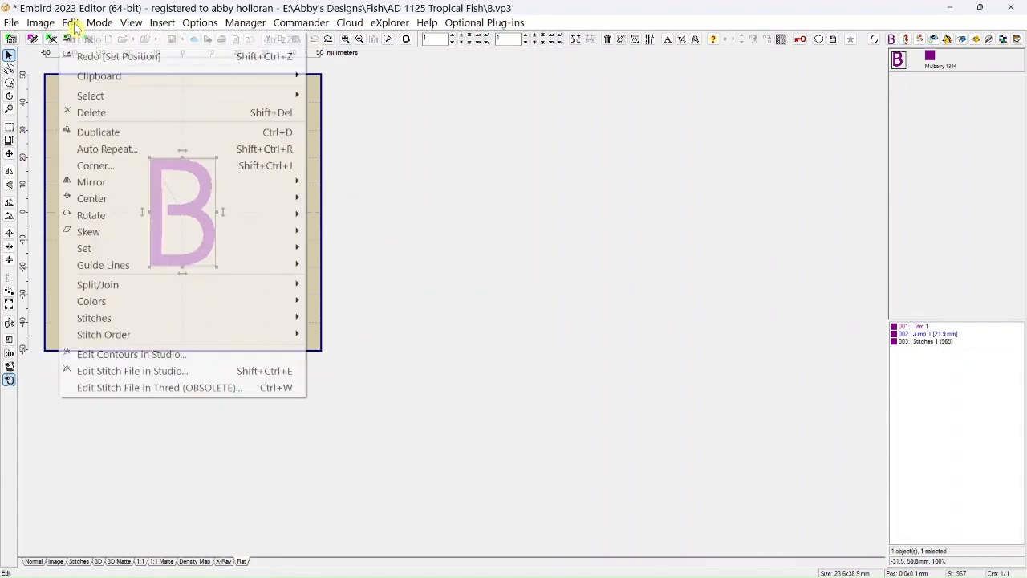
mouse_move(147, 248)
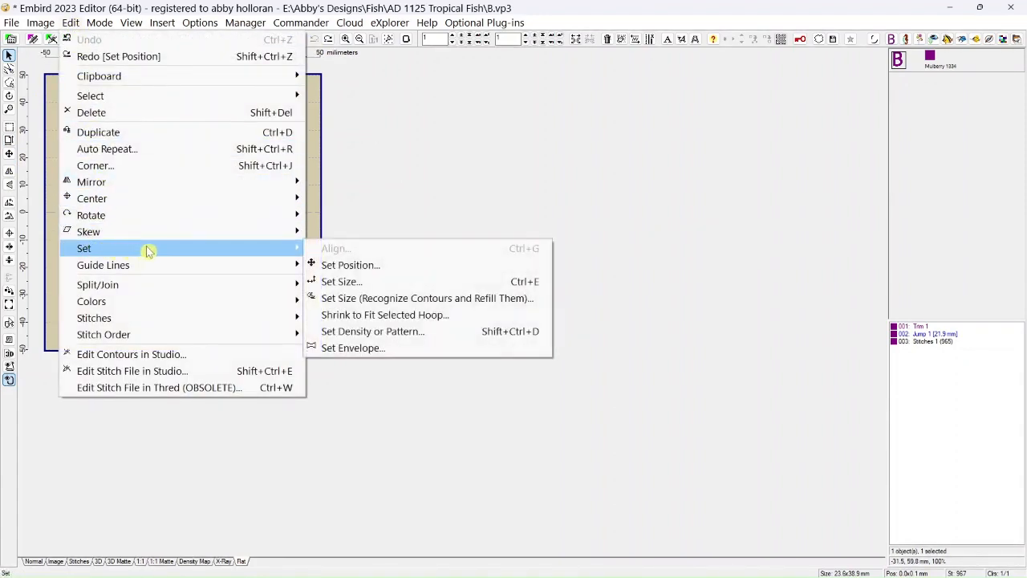
click(337, 287)
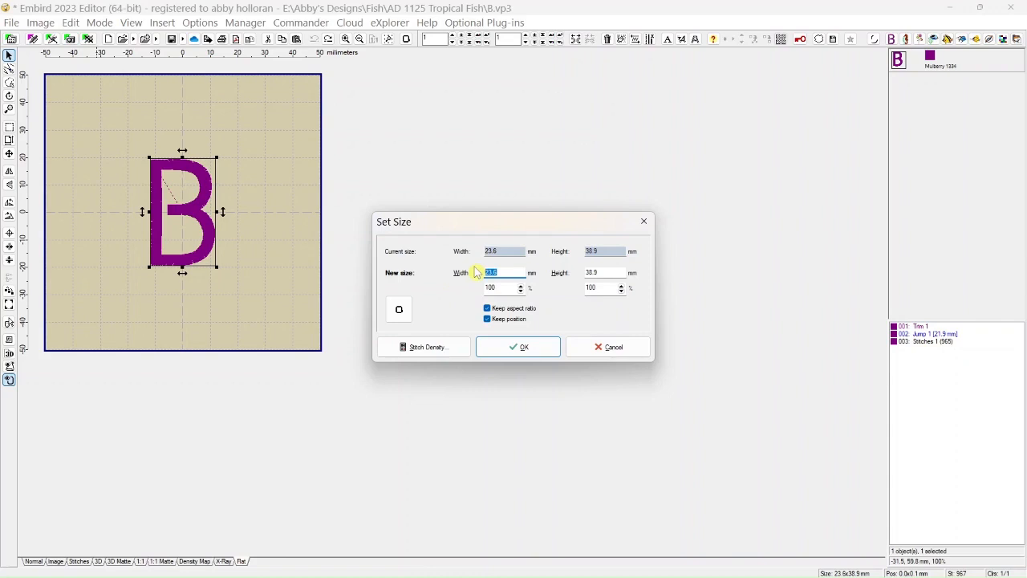
text(35)
Lower the scaling percentage for the B to a size of about 28.4 × 46.8 mm, apply it, and undo the resize.
click(521, 292)
click(520, 292)
click(521, 292)
click(521, 292)
click(521, 292)
click(521, 292)
click(521, 292)
click(521, 292)
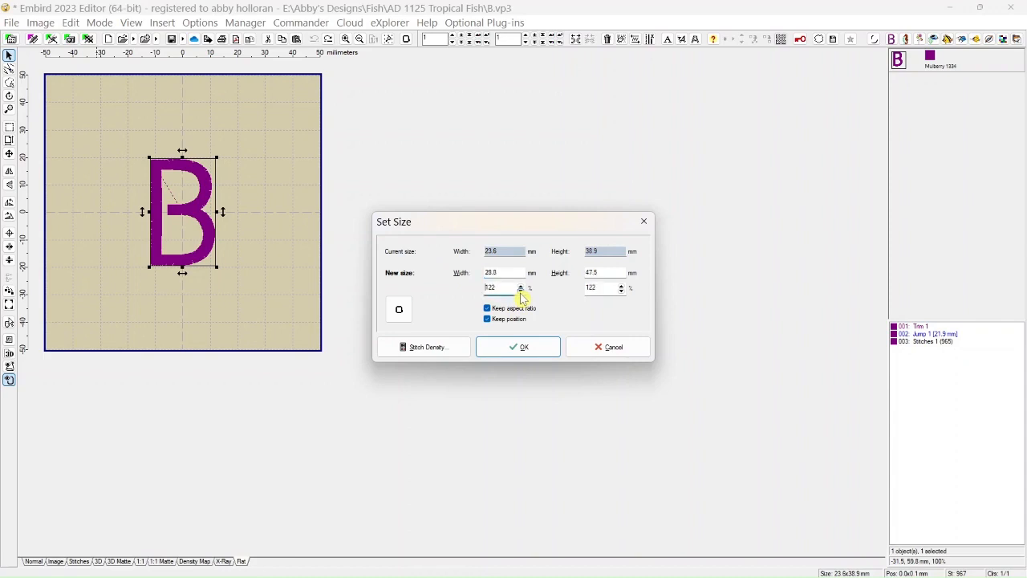
click(521, 291)
click(521, 290)
click(521, 291)
click(521, 290)
click(521, 291)
click(518, 350)
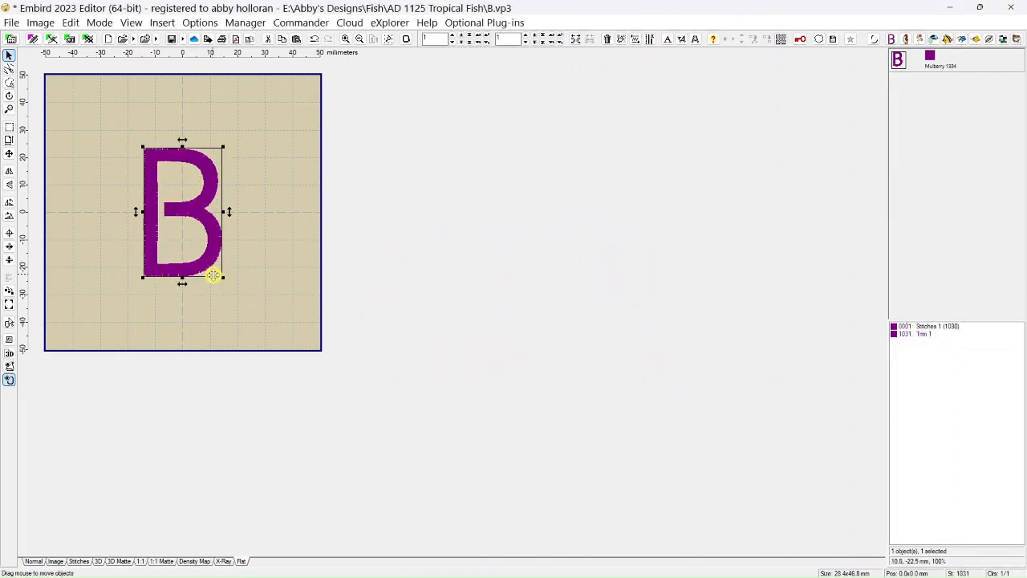
click(315, 40)
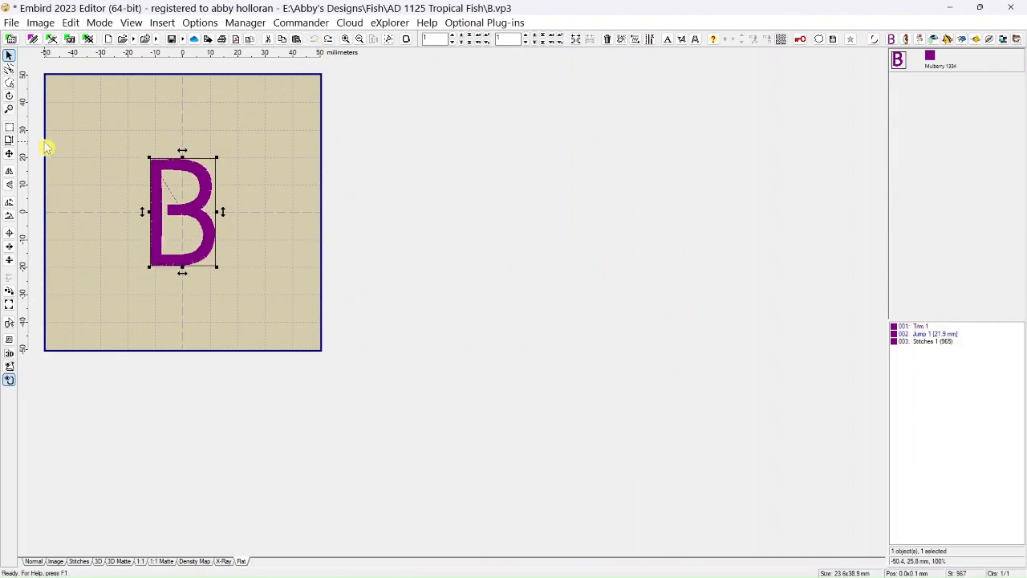
Set the letter B's height to 55 mm, with Keep aspect ratio off and Keep position on.
click(9, 140)
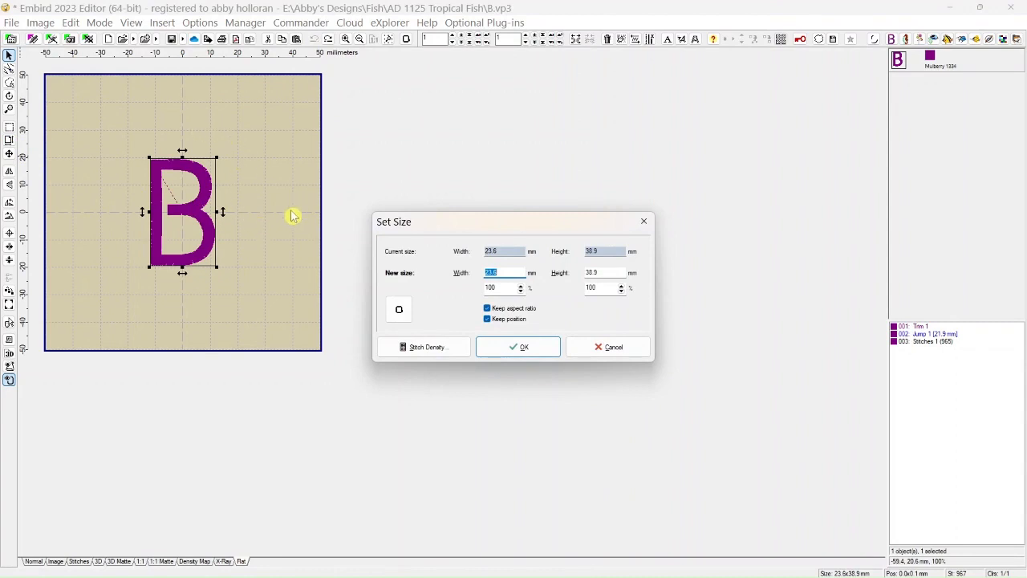
click(488, 312)
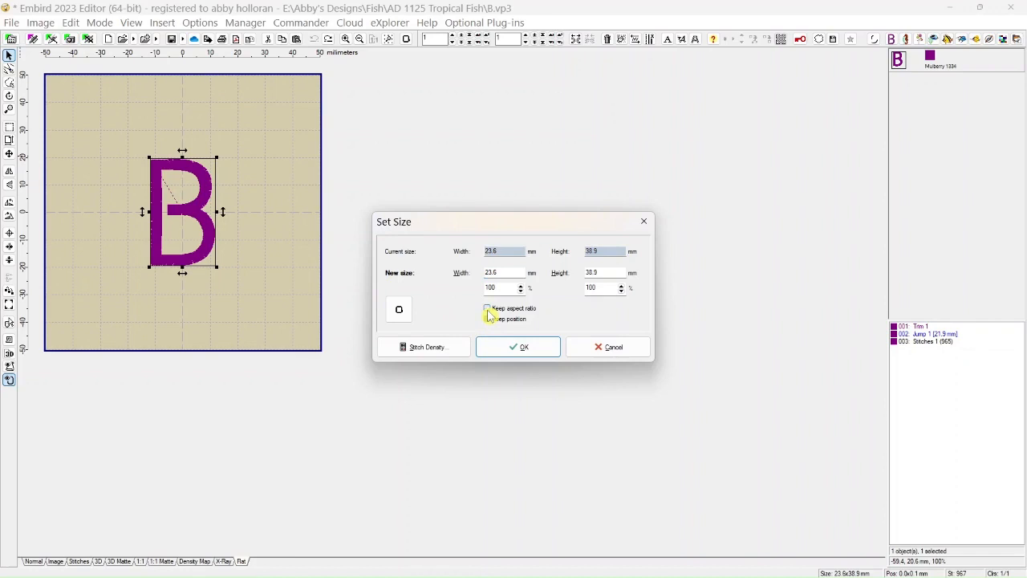
double_click(609, 273)
text(55)
click(523, 347)
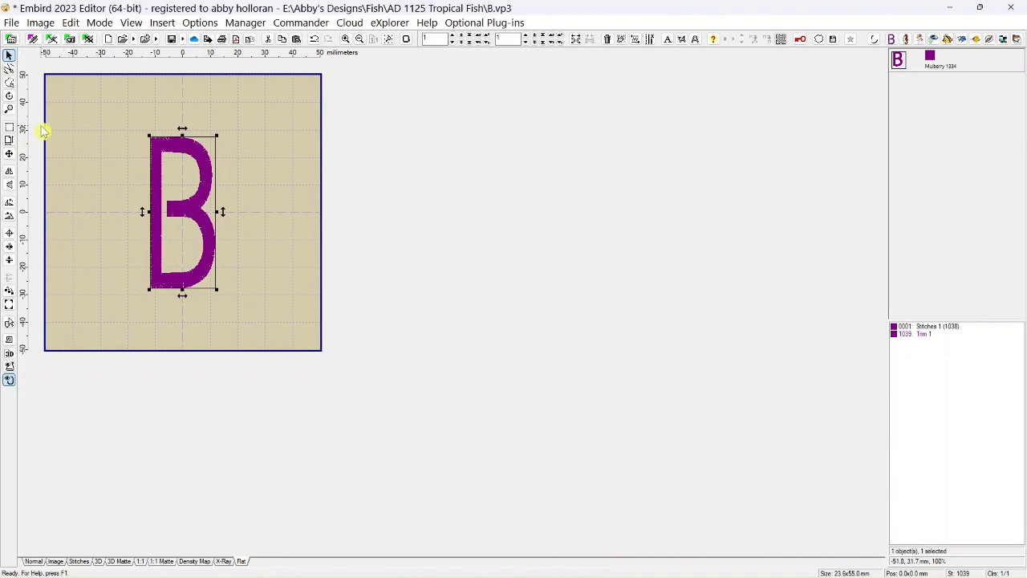
click(10, 143)
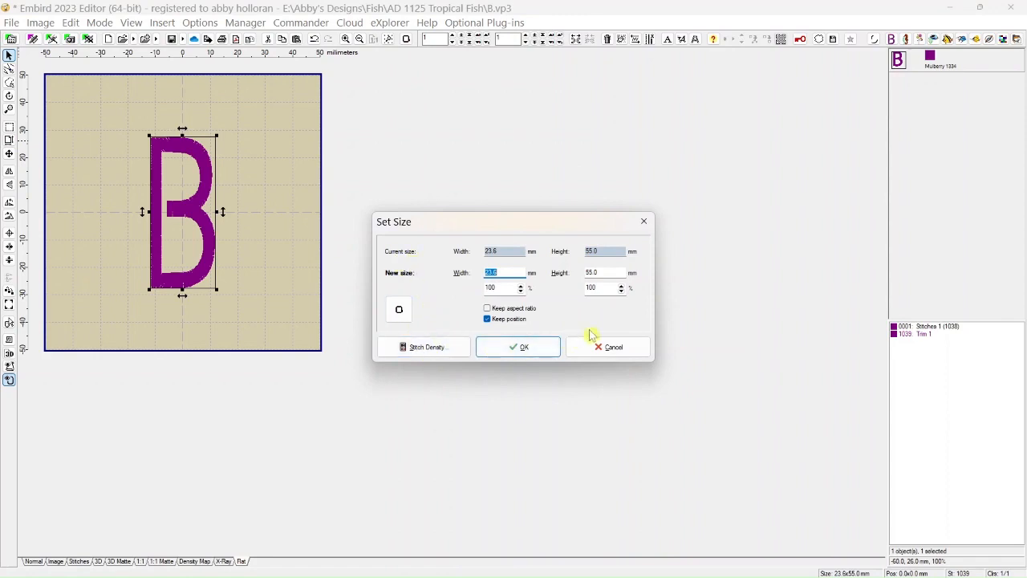
click(644, 223)
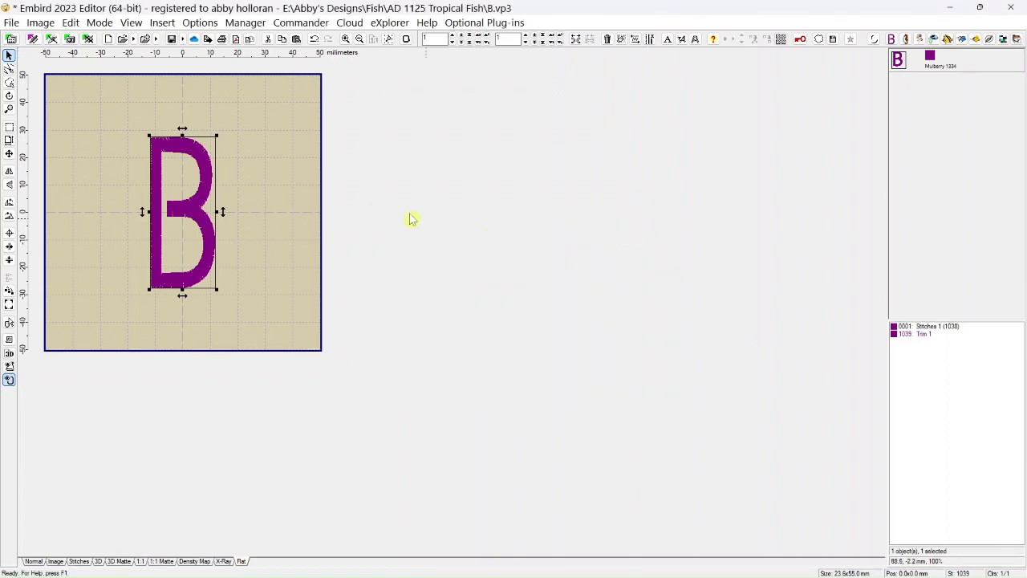
Toggle Snap Objects to Guide Lines and deselect the letter B.
click(77, 23)
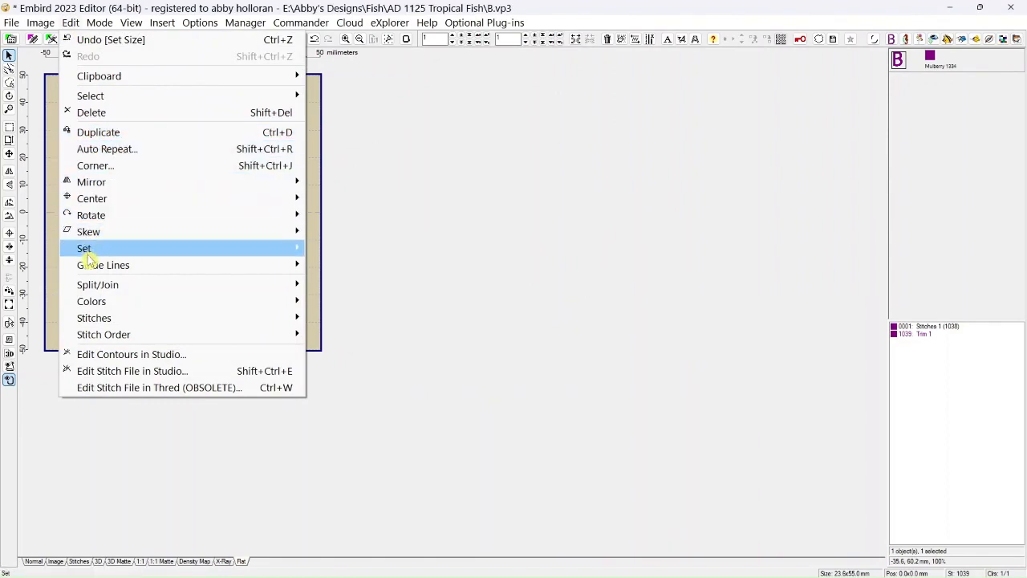
mouse_move(89, 271)
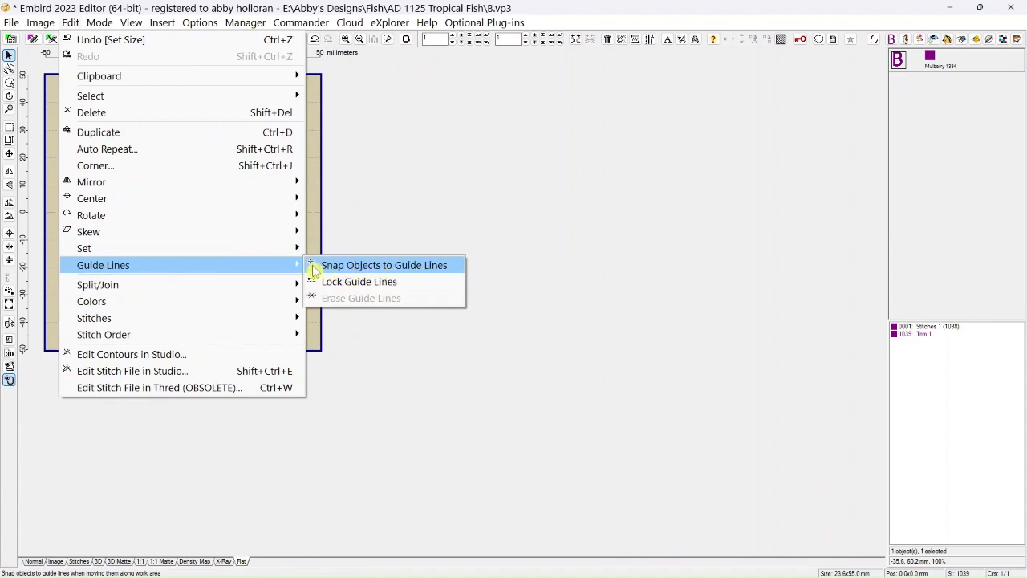
click(360, 266)
click(405, 213)
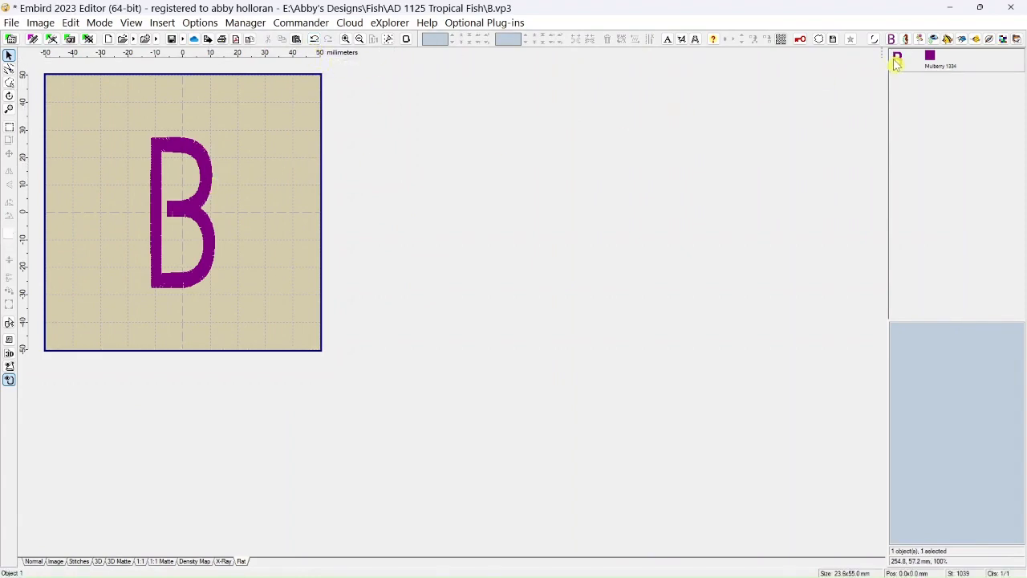
Delete the letter B and add a horizontal guide line at about Y 19 mm and a vertical one at about X -24 mm.
key(ctrl+a)
click(608, 39)
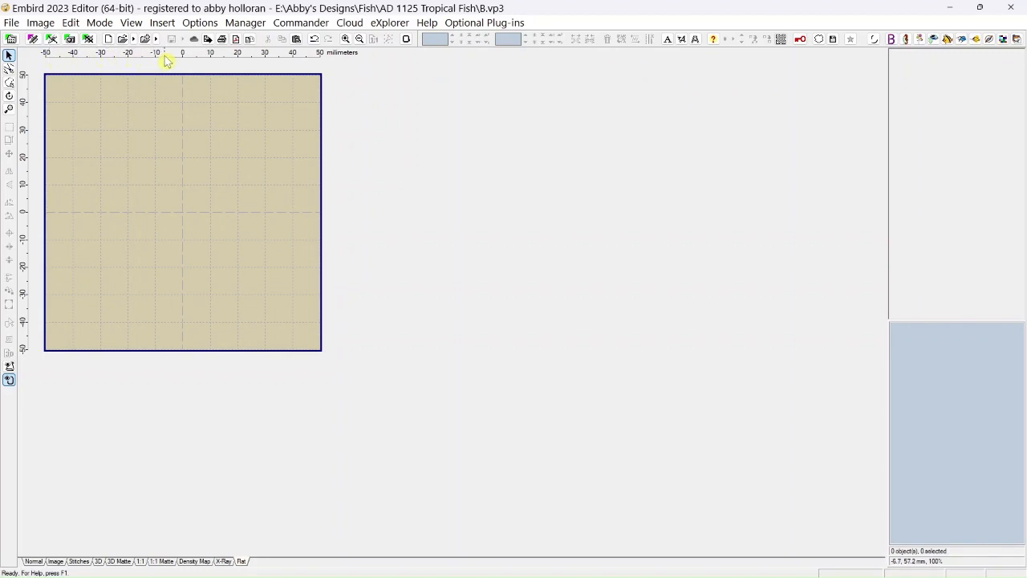
drag(167, 59, 171, 160)
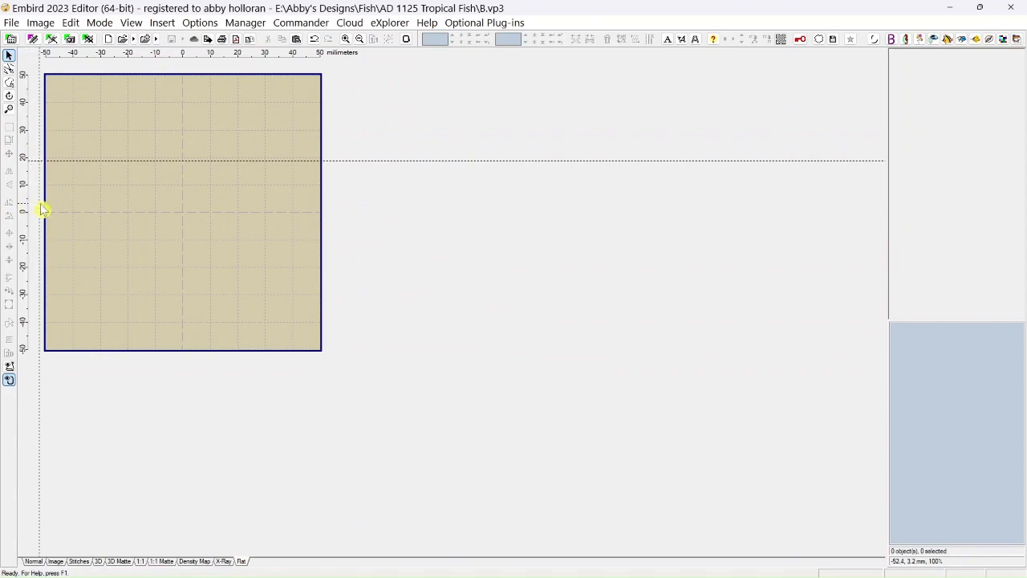
drag(42, 208, 212, 211)
Insert the text "abcdefgh" in Alphabet 4 and move it to about X 20 mm, Y -15 mm.
click(668, 41)
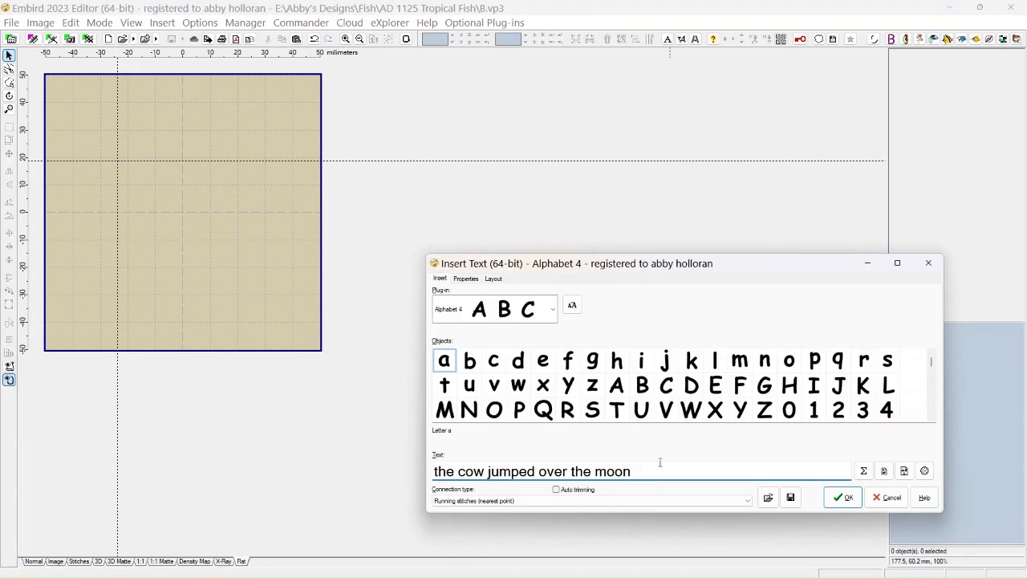
key(BackSpace)
key(BackSpace)
key(BackSpace)
key(BackSpace)
key(BackSpace)
key(BackSpace)
key(BackSpace)
key(BackSpace)
key(BackSpace)
key(BackSpace)
key(BackSpace)
key(BackSpace)
key(BackSpace)
key(BackSpace)
key(BackSpace)
key(BackSpace)
key(BackSpace)
key(BackSpace)
key(BackSpace)
key(BackSpace)
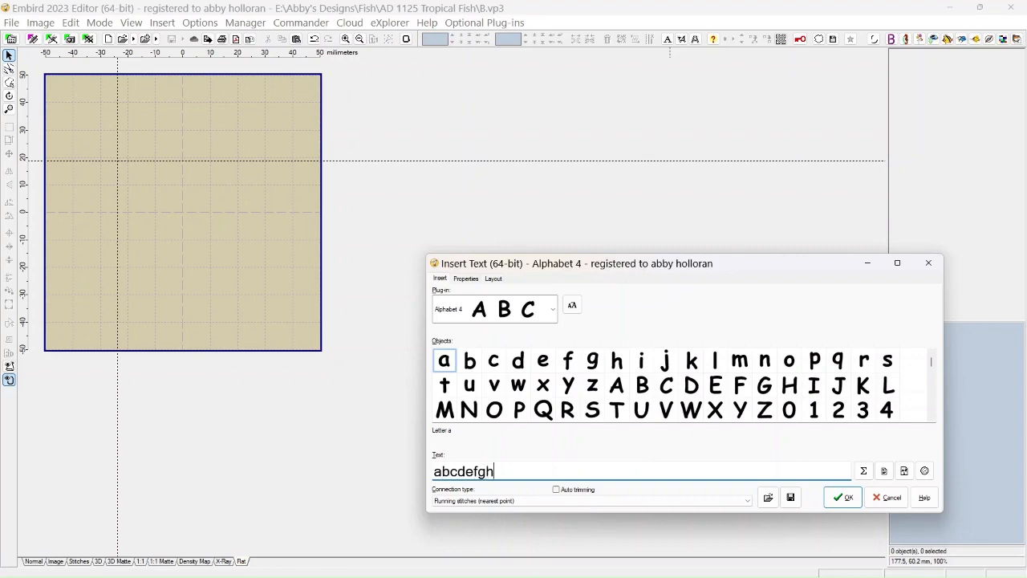
click(839, 498)
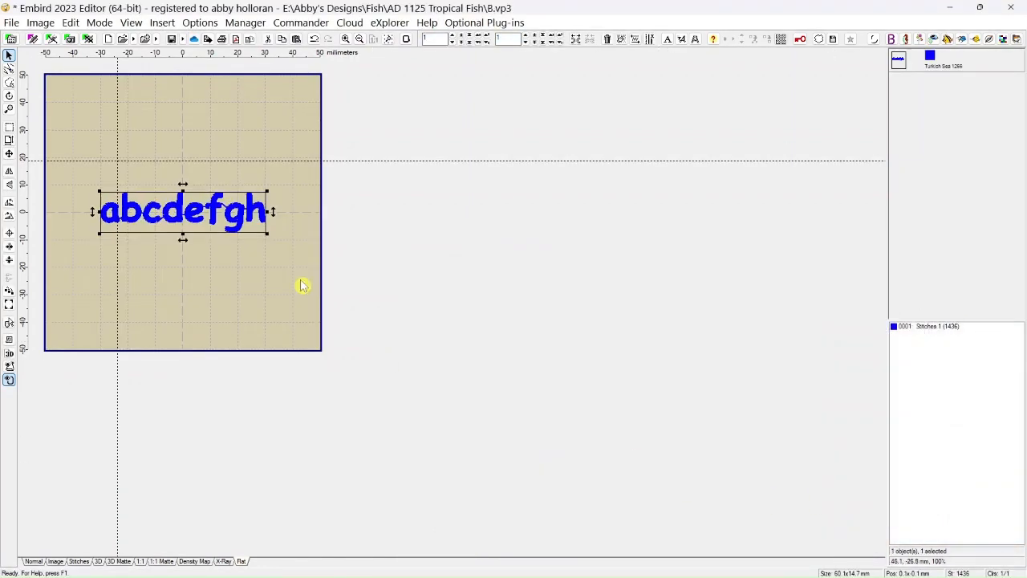
drag(187, 216, 241, 259)
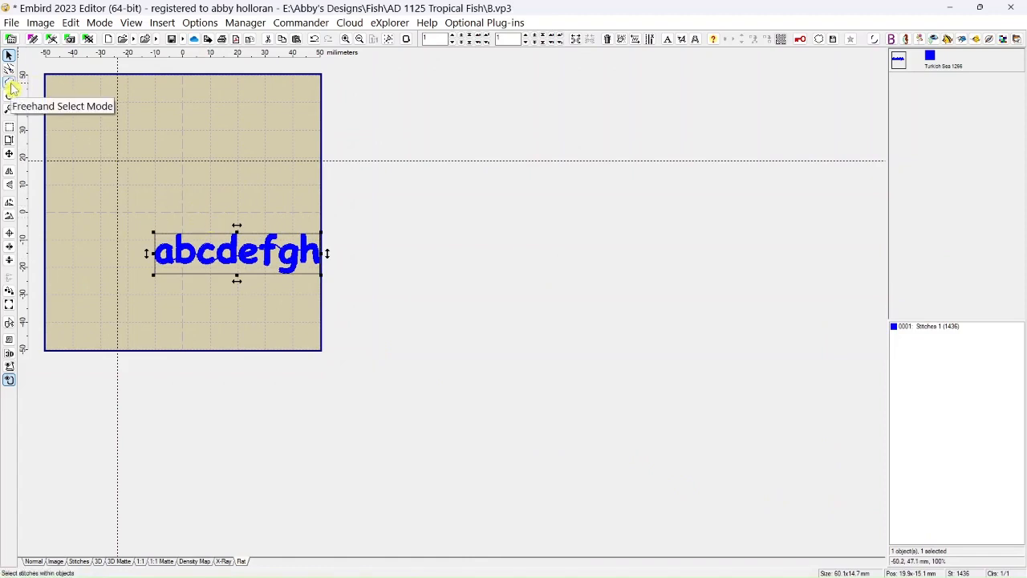
Activate Freehand Select Mode and show the lettering's stitches in the Normal display, with its first letters enlarged.
click(10, 83)
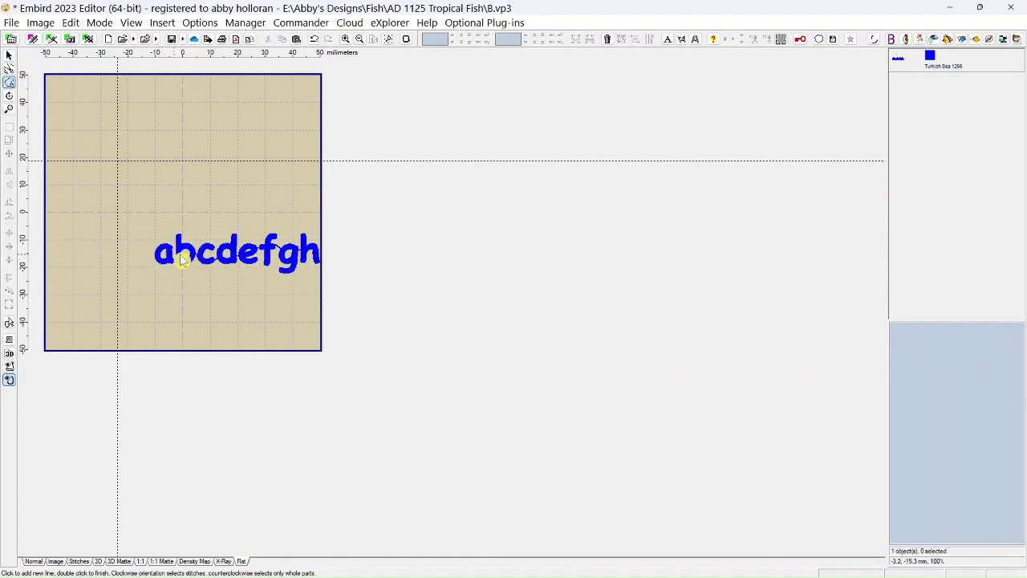
scroll(205, 281, up, 1)
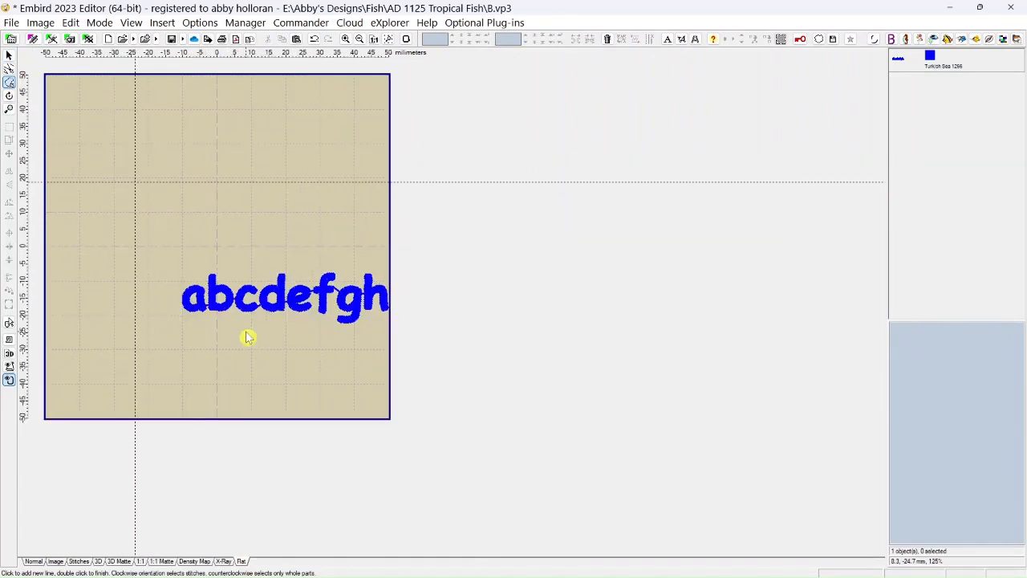
scroll(247, 337, up, 5)
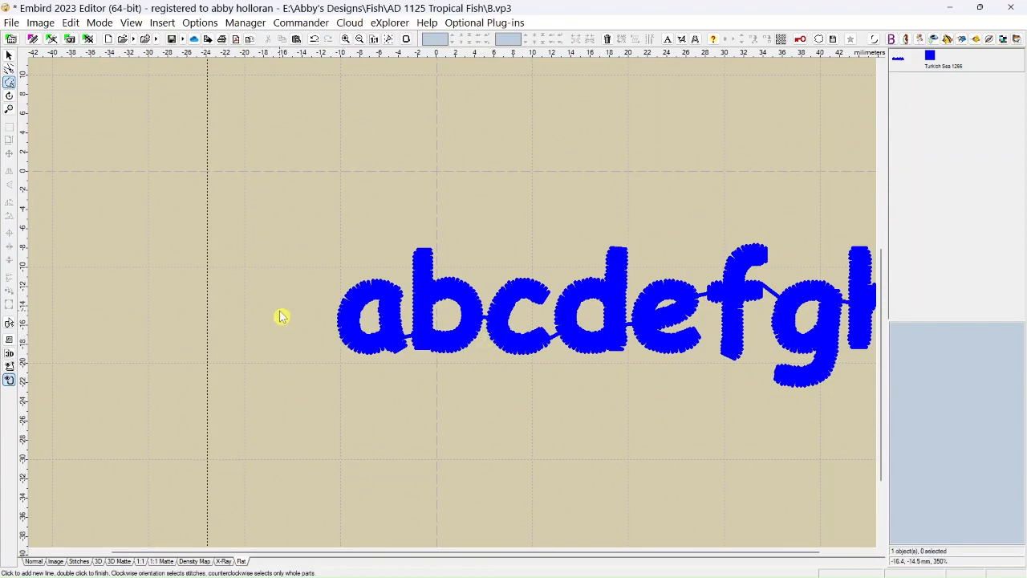
click(33, 563)
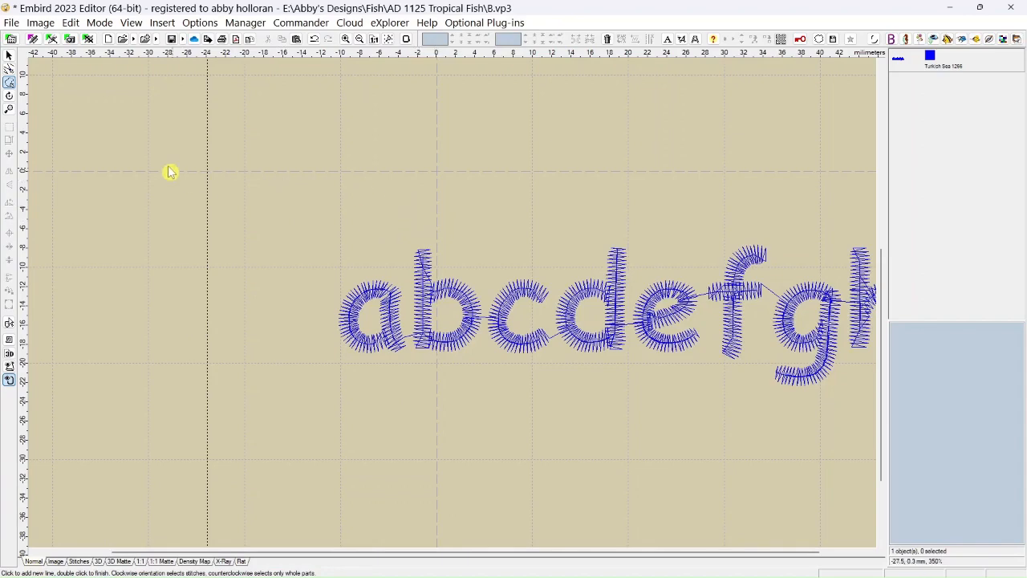
scroll(422, 368, up, 3)
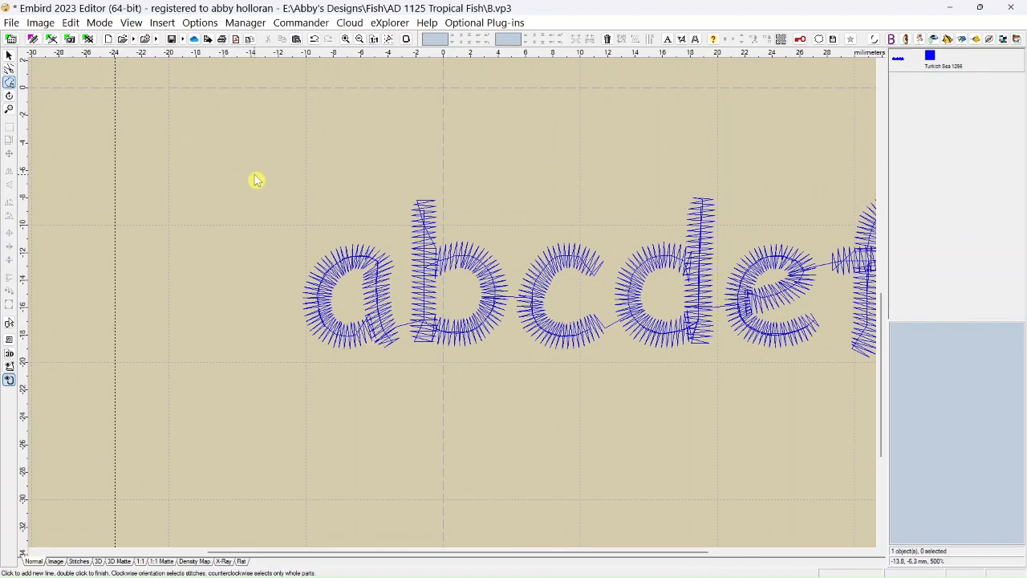
Outline the letters a and b clockwise, split them off as a separate object, and move it to about X -12 mm, Y -10 mm.
click(274, 194)
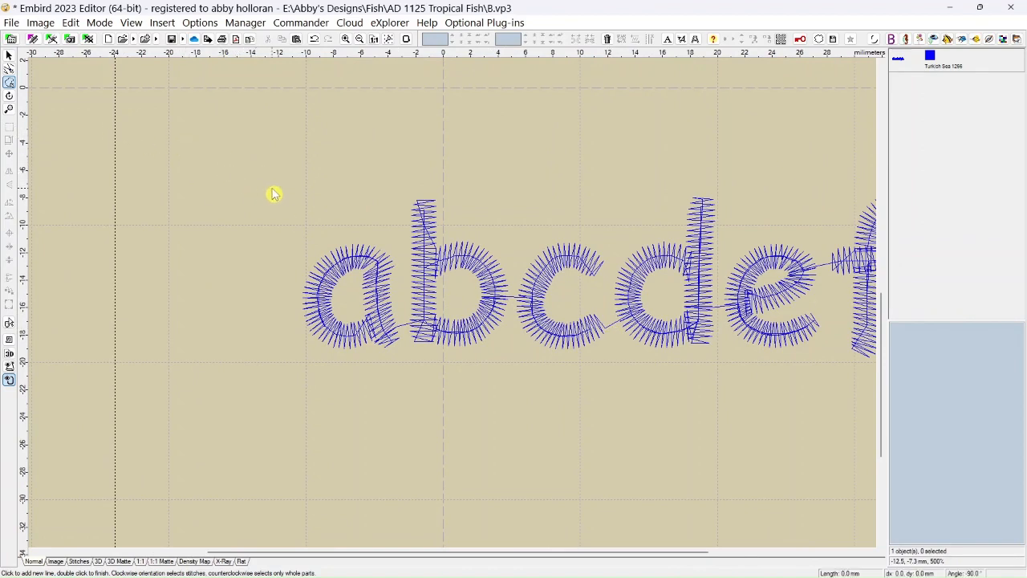
click(479, 177)
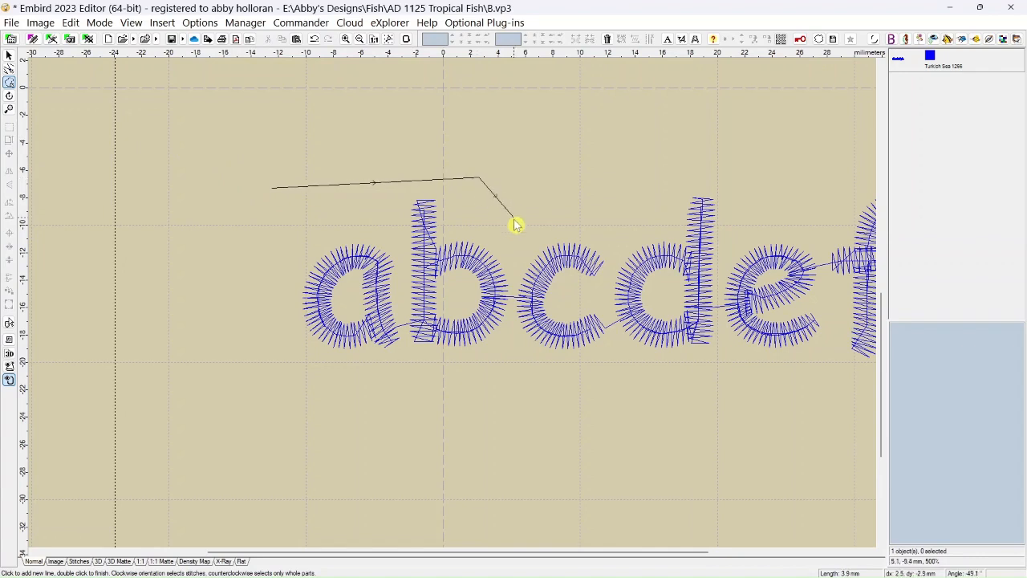
click(513, 263)
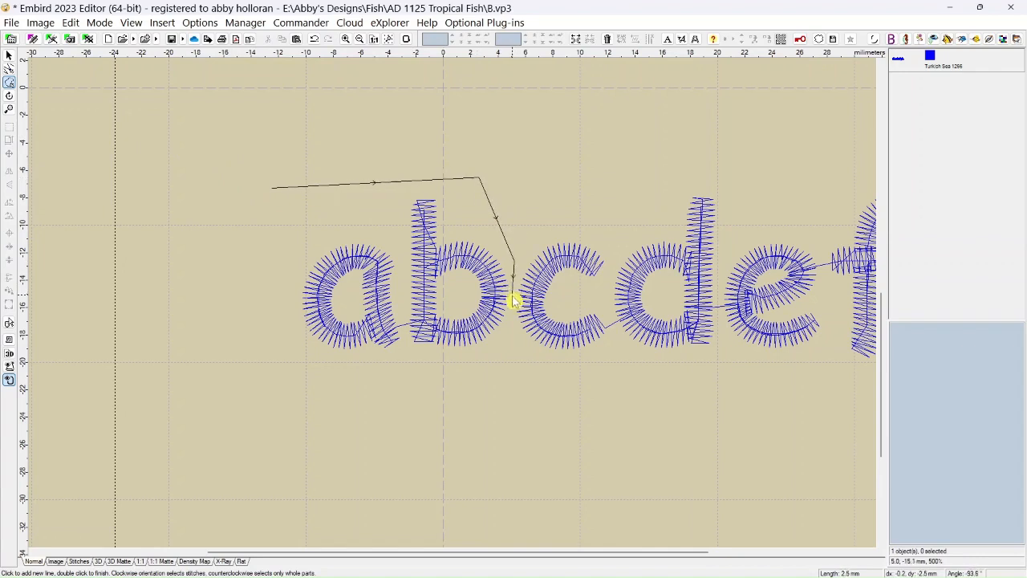
click(512, 358)
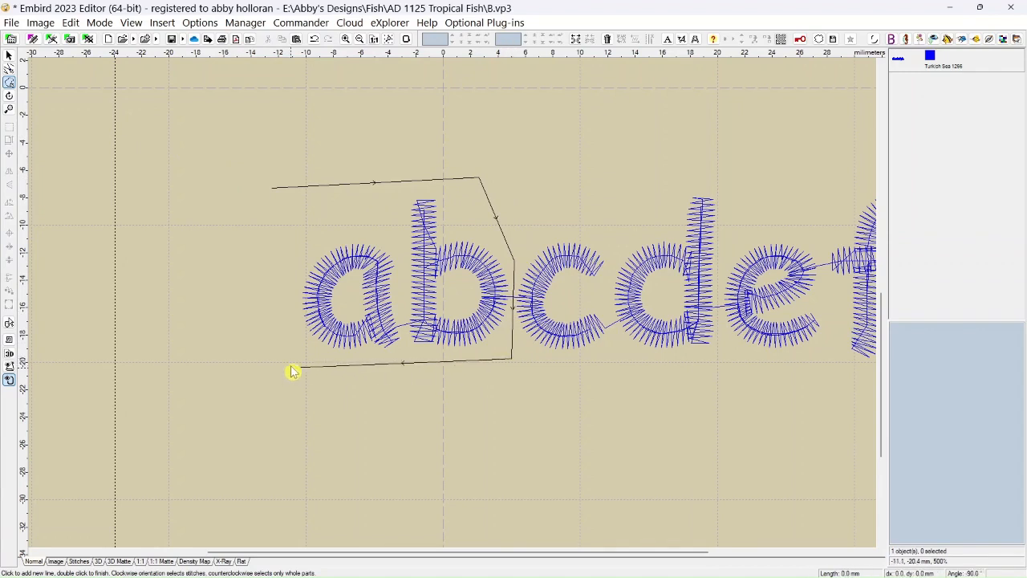
click(290, 368)
double_click(283, 189)
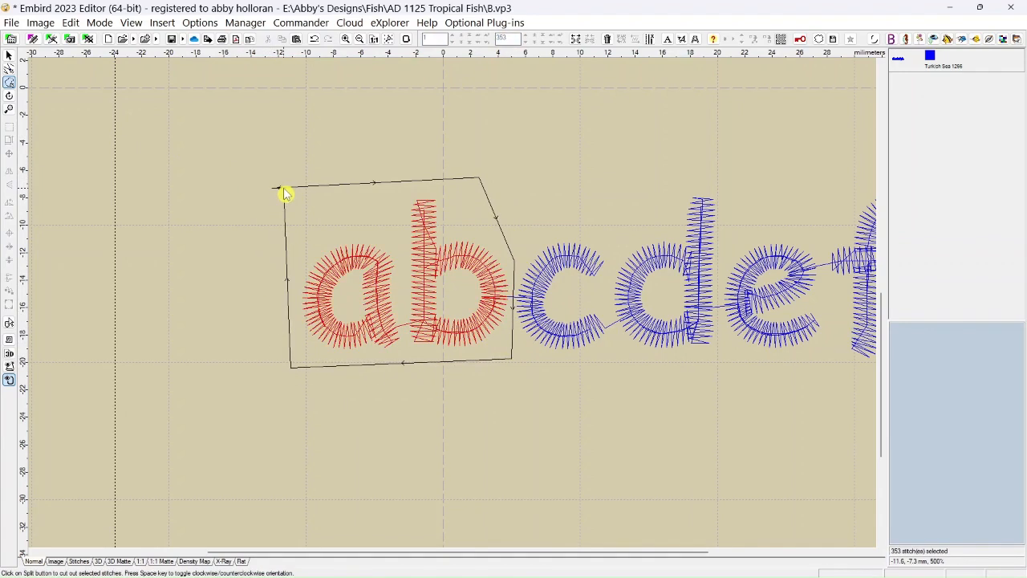
click(575, 39)
drag(439, 263, 309, 210)
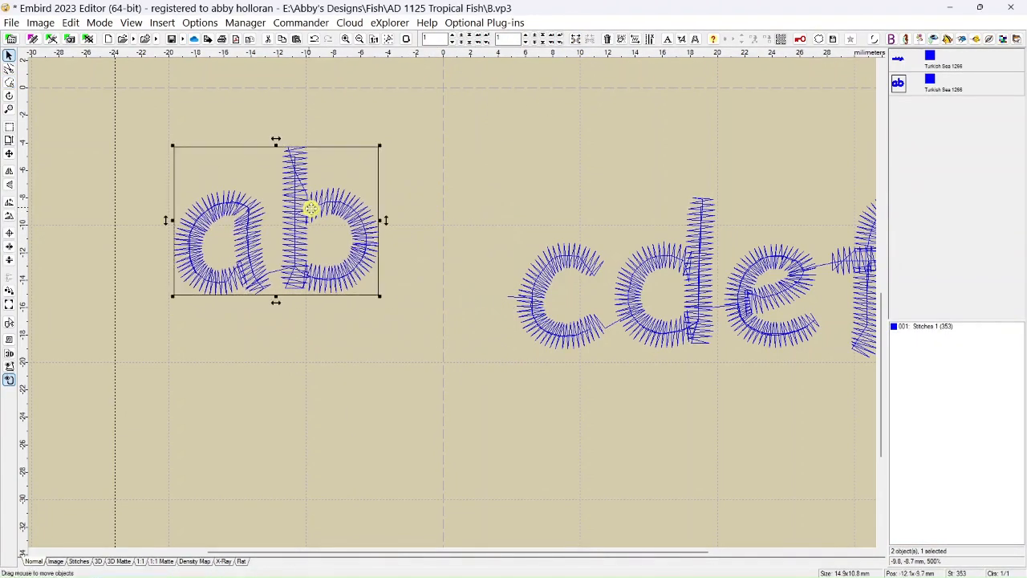
Delete the stray needle point left of the letter c in Points Editing Mode.
click(9, 70)
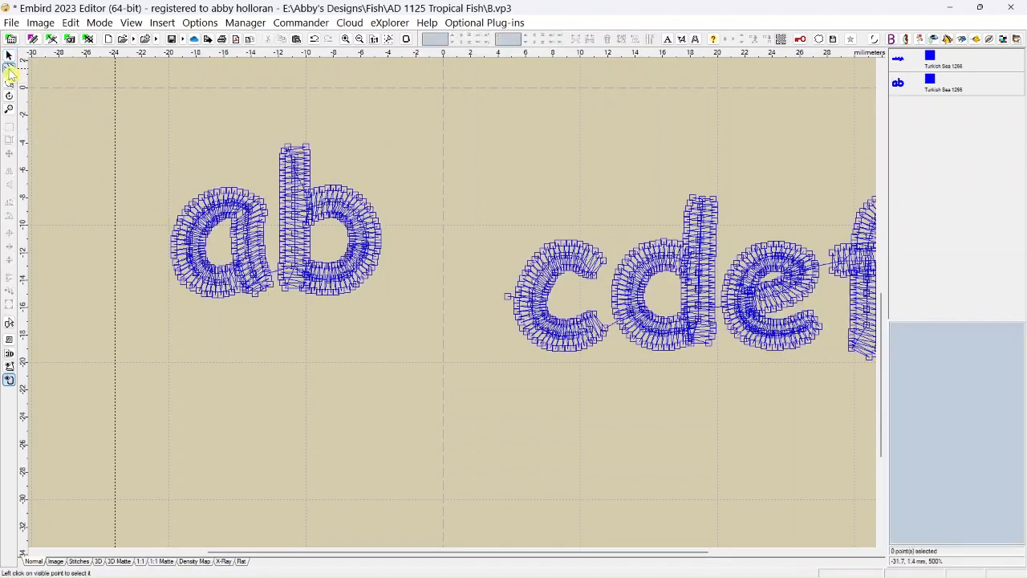
click(508, 299)
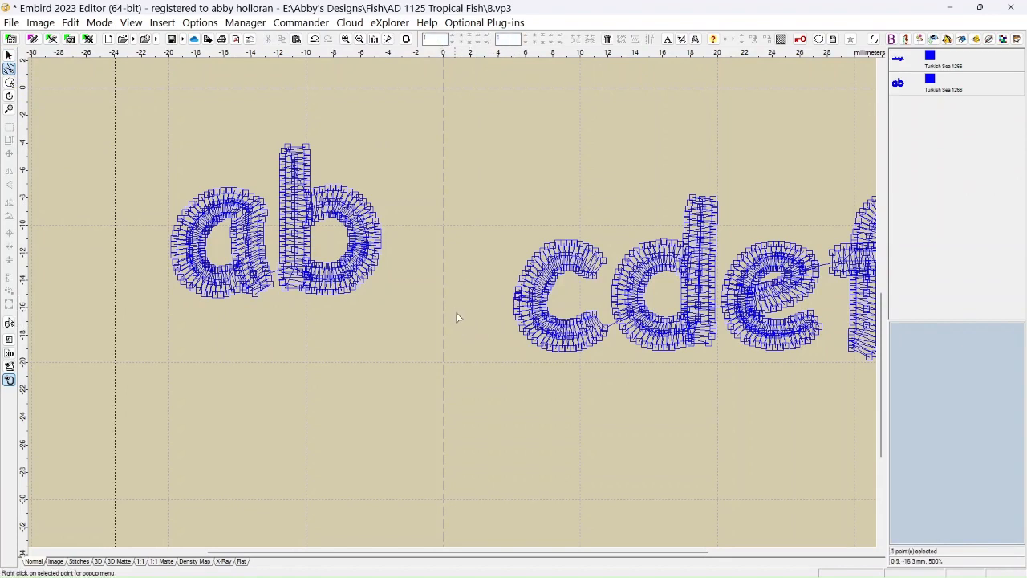
Enclose the letters c and d in a clockwise freehand selection and split them off as a separate object.
click(10, 82)
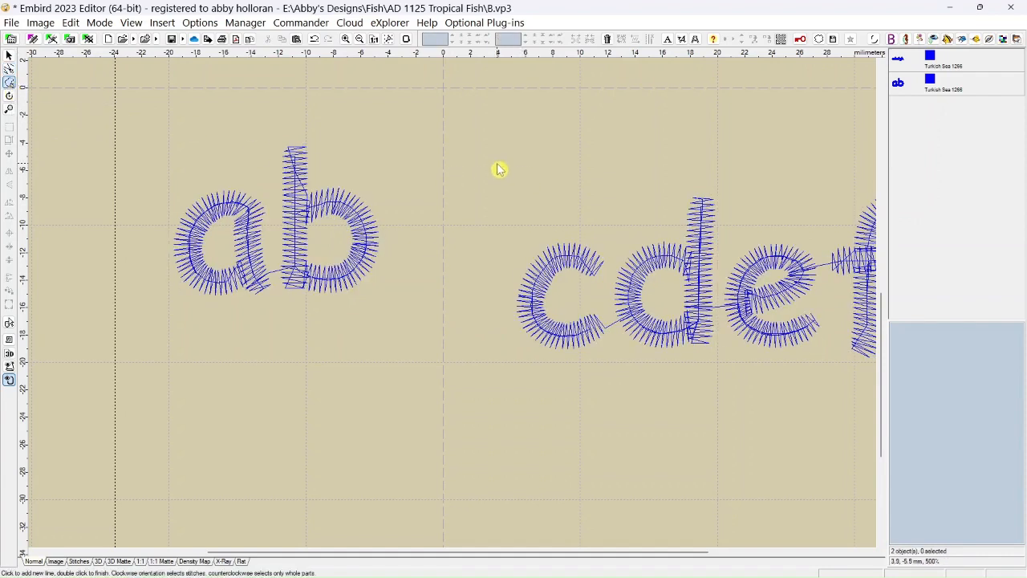
click(508, 205)
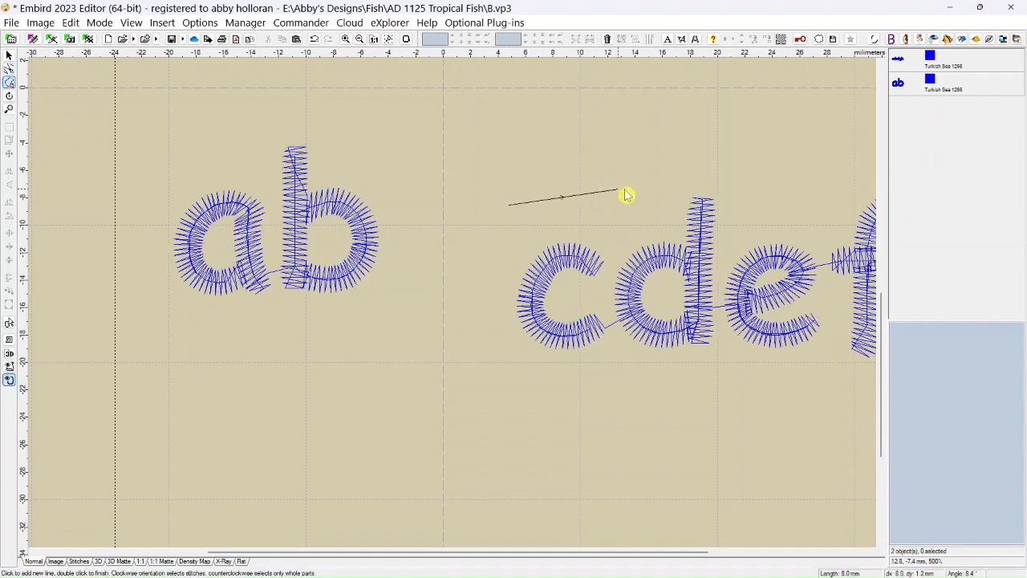
click(735, 170)
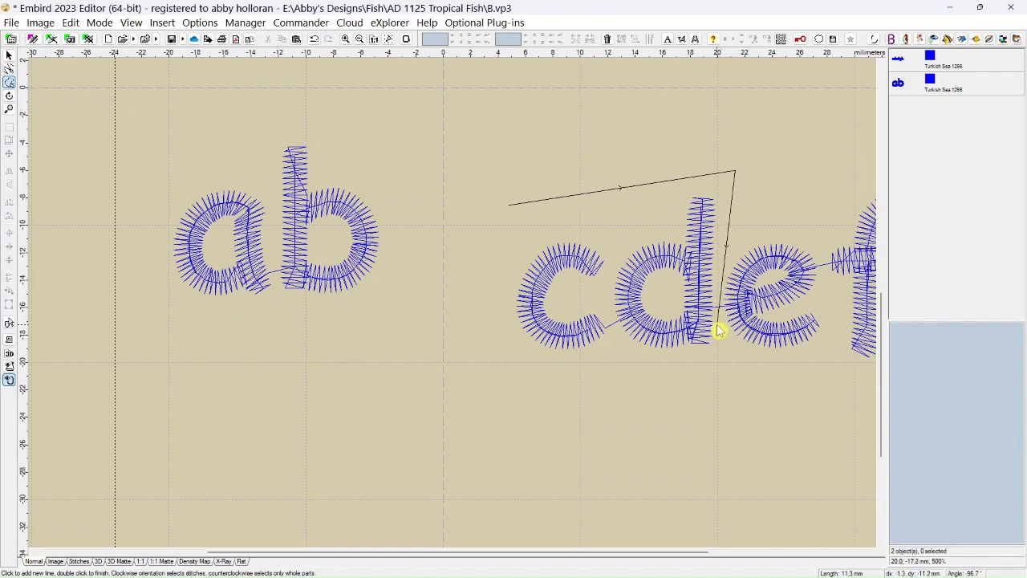
click(717, 372)
click(494, 368)
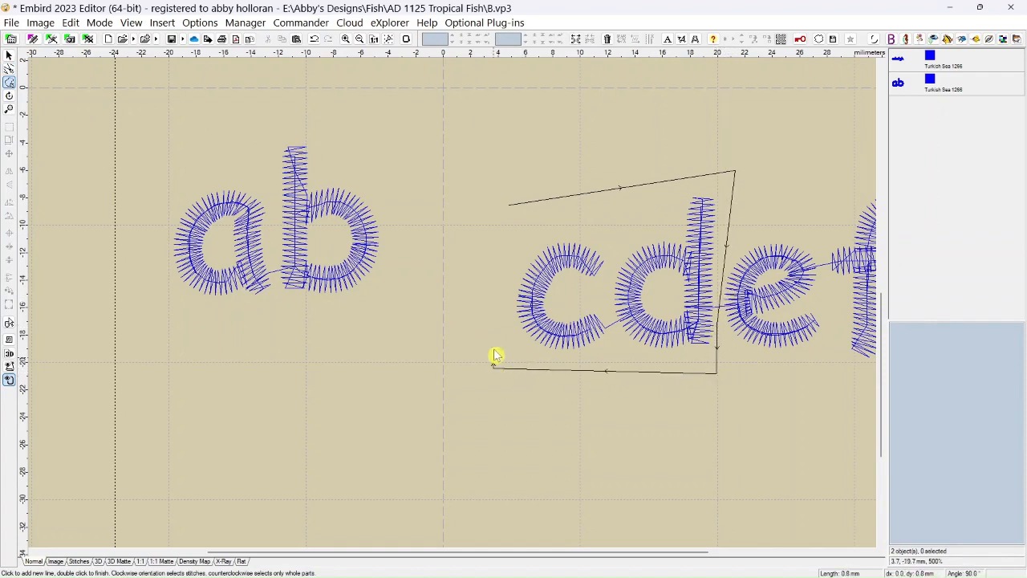
double_click(529, 207)
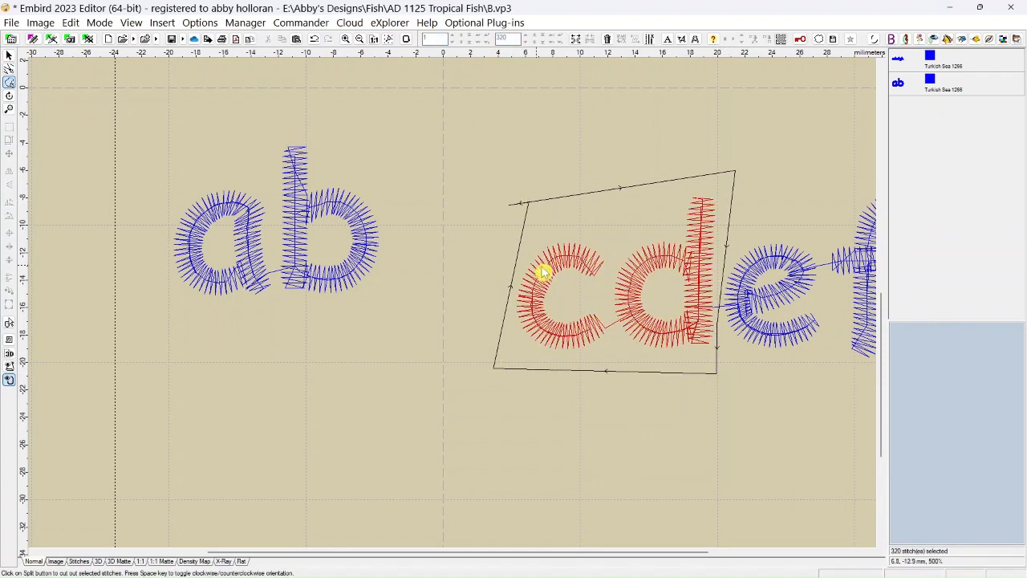
click(575, 39)
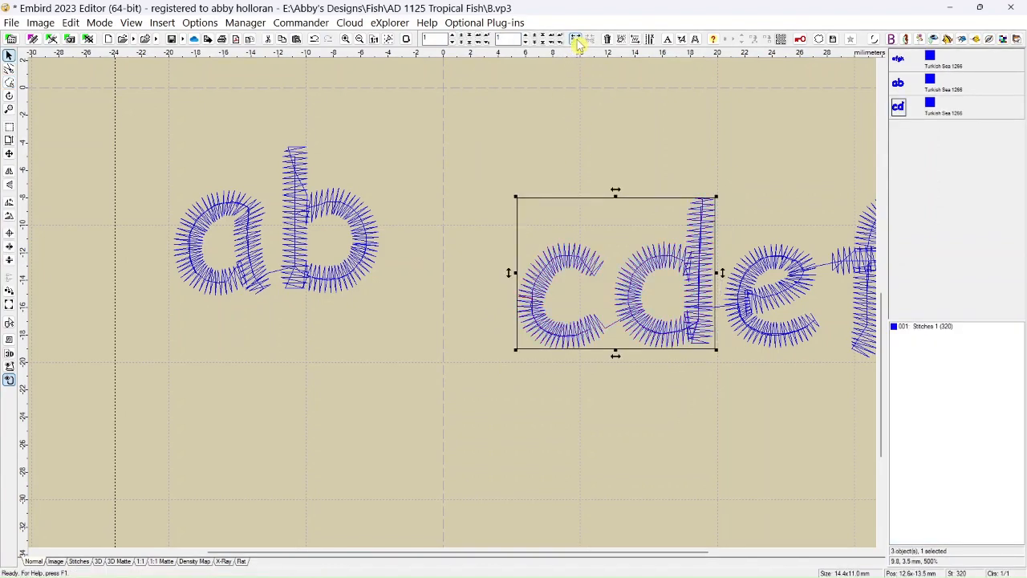
Move the cd object to about X 7 mm, Y -8 mm and delete the stray needle point left of the letter e.
drag(574, 266, 500, 194)
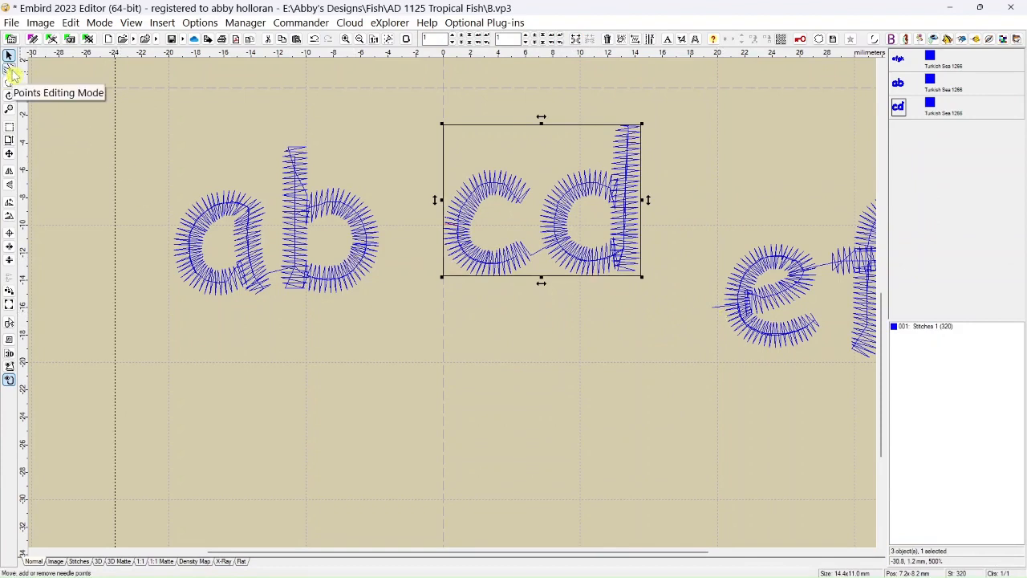
click(10, 70)
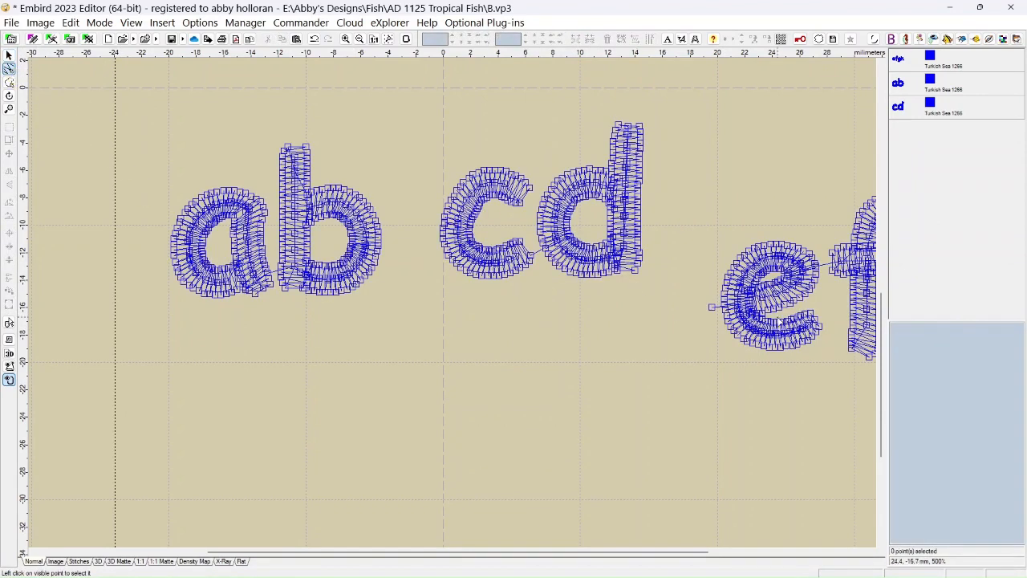
click(711, 308)
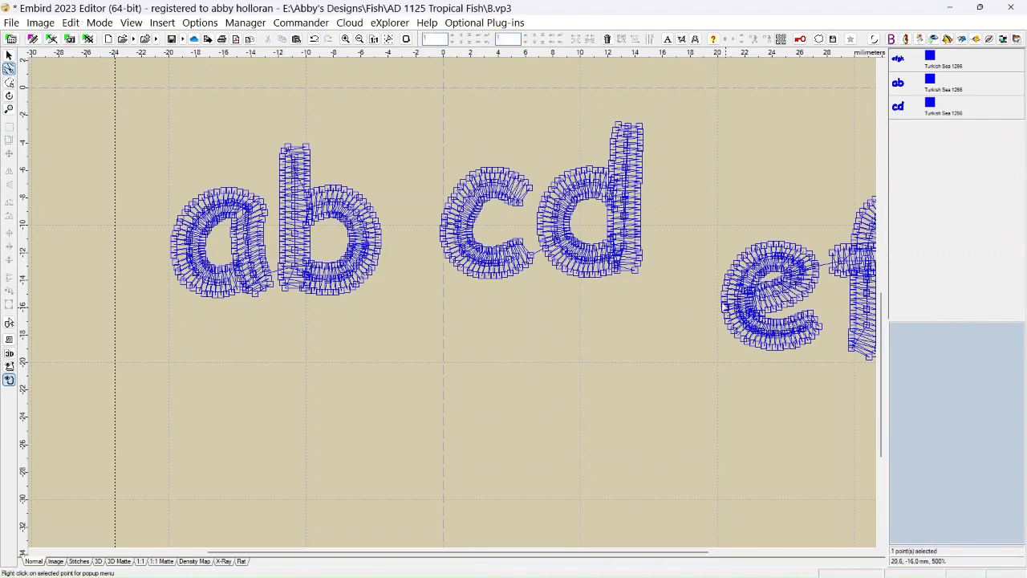
Enclose the letters e and f in a clockwise freehand selection and split them off as a separate object.
scroll(591, 403, down, 3)
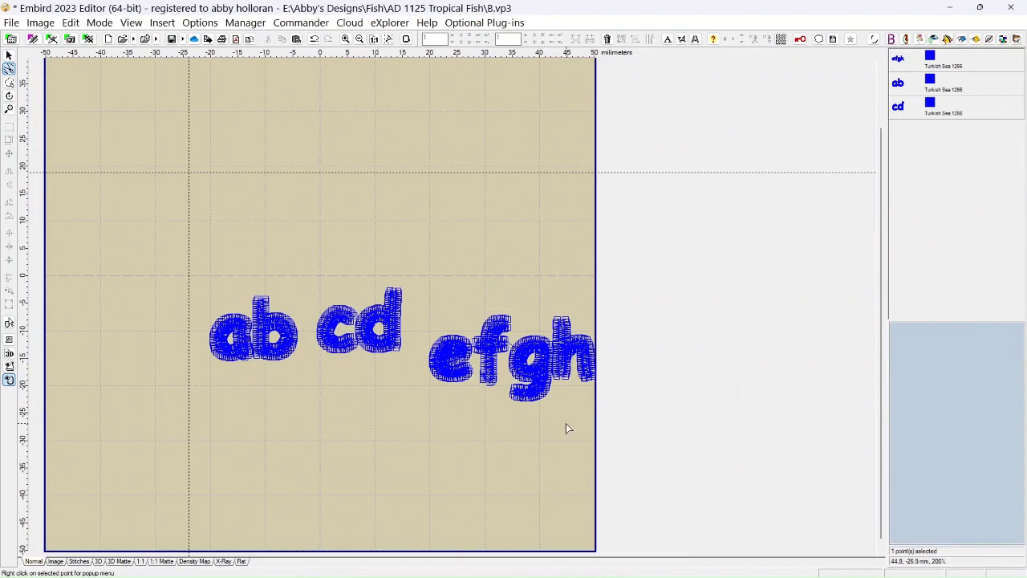
scroll(566, 428, up, 3)
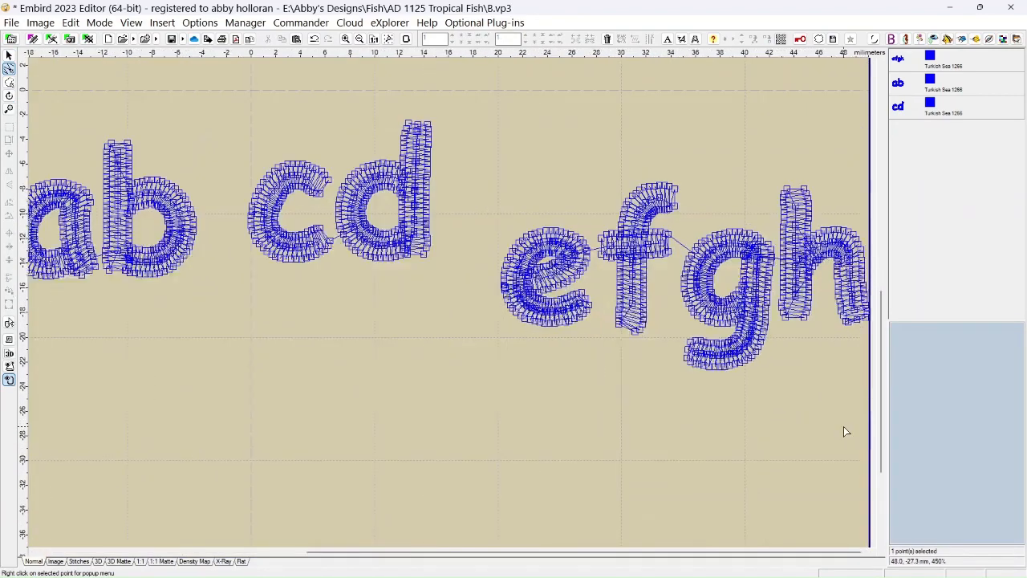
scroll(843, 432, up, 1)
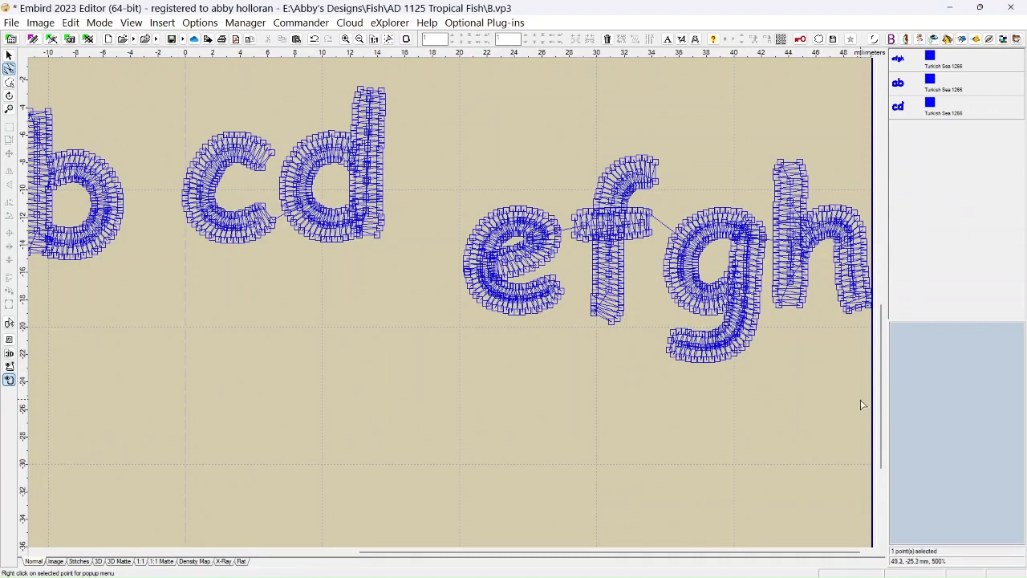
scroll(786, 437, up, 2)
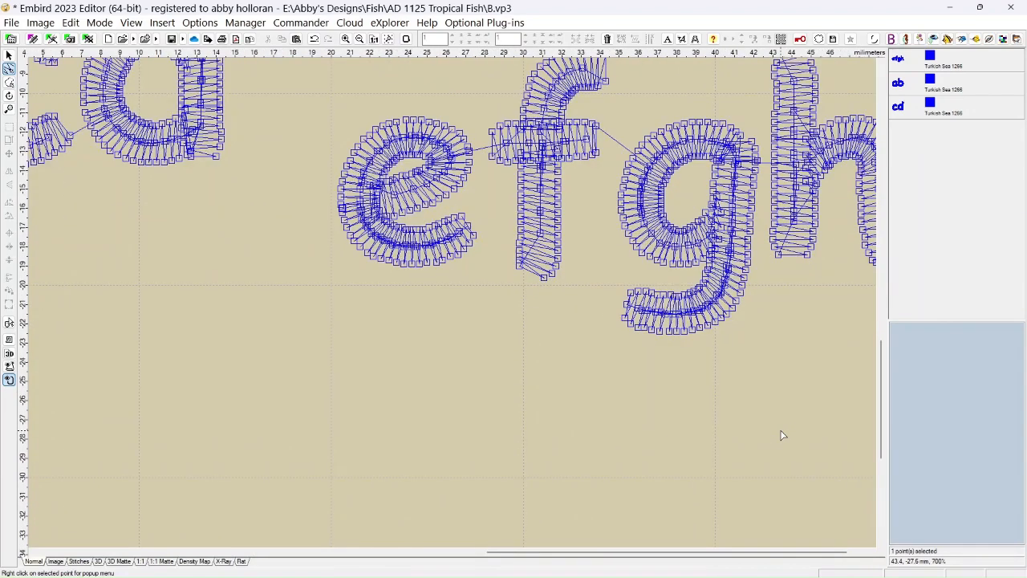
scroll(776, 429, down, 1)
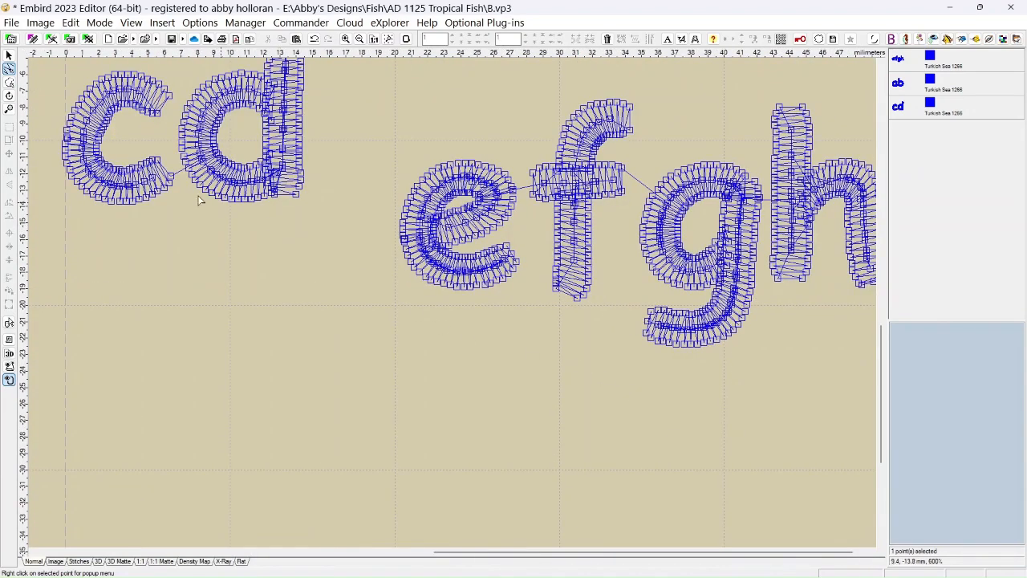
click(9, 82)
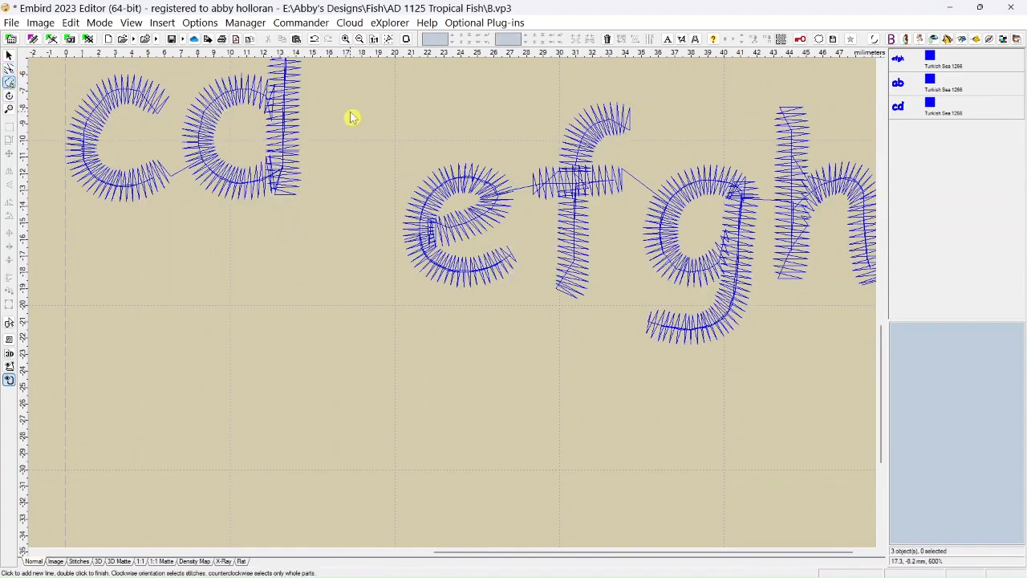
click(391, 79)
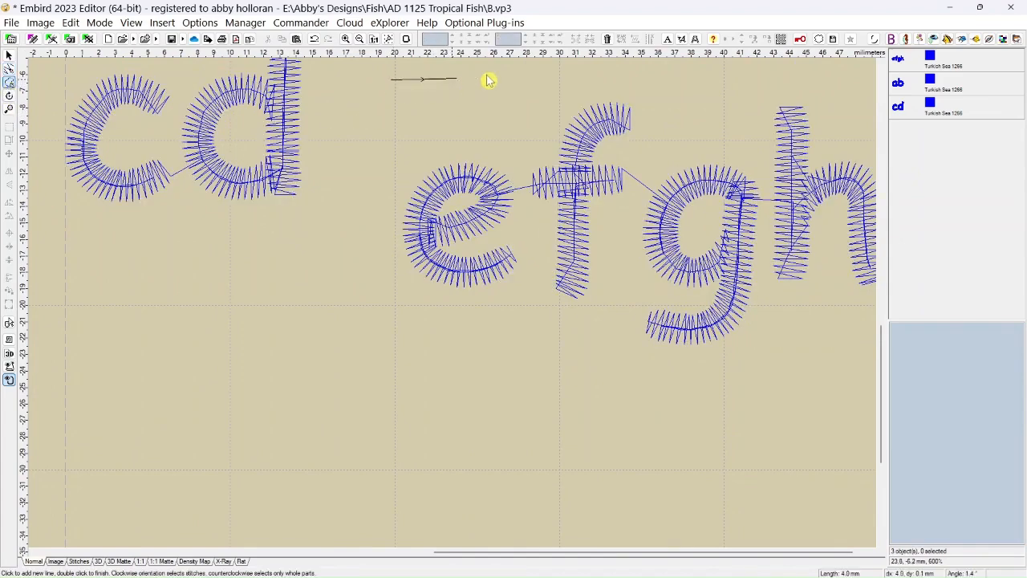
click(673, 71)
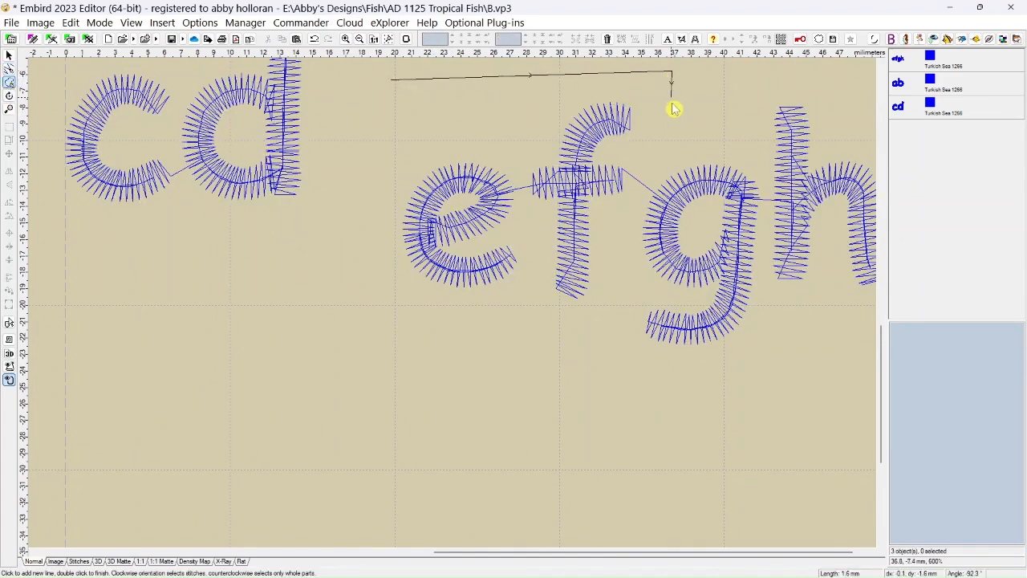
click(596, 335)
click(394, 342)
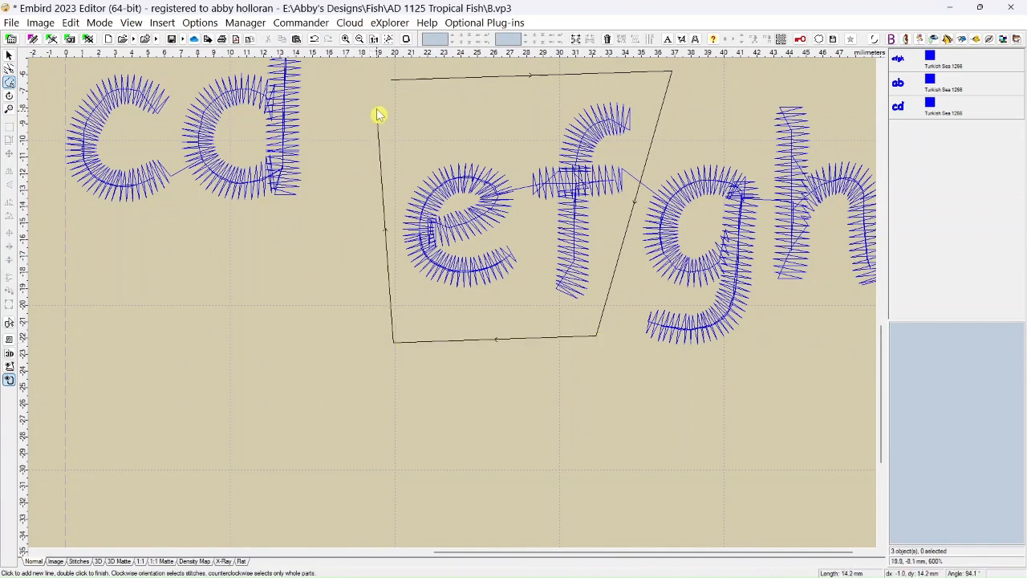
double_click(390, 79)
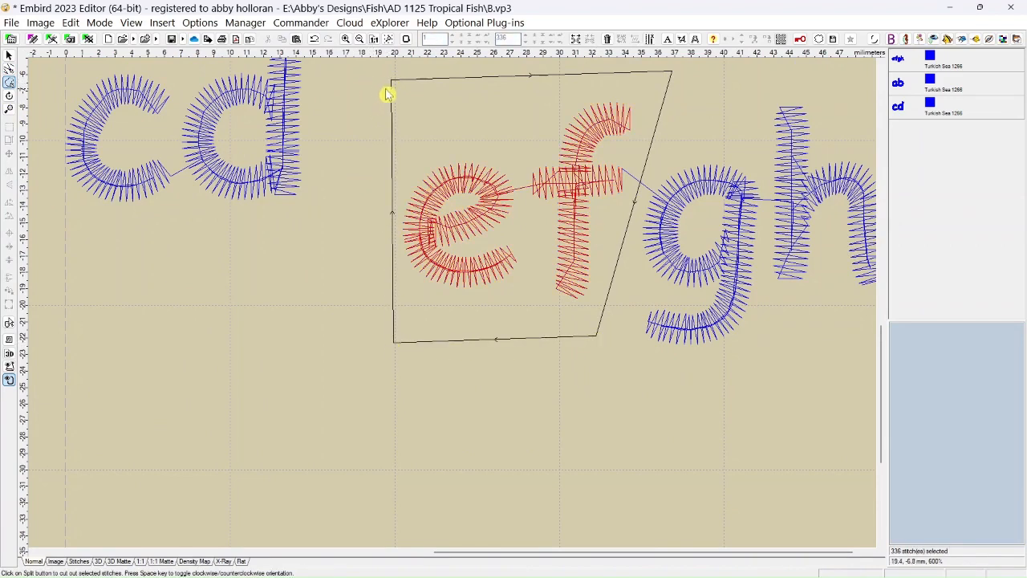
click(579, 40)
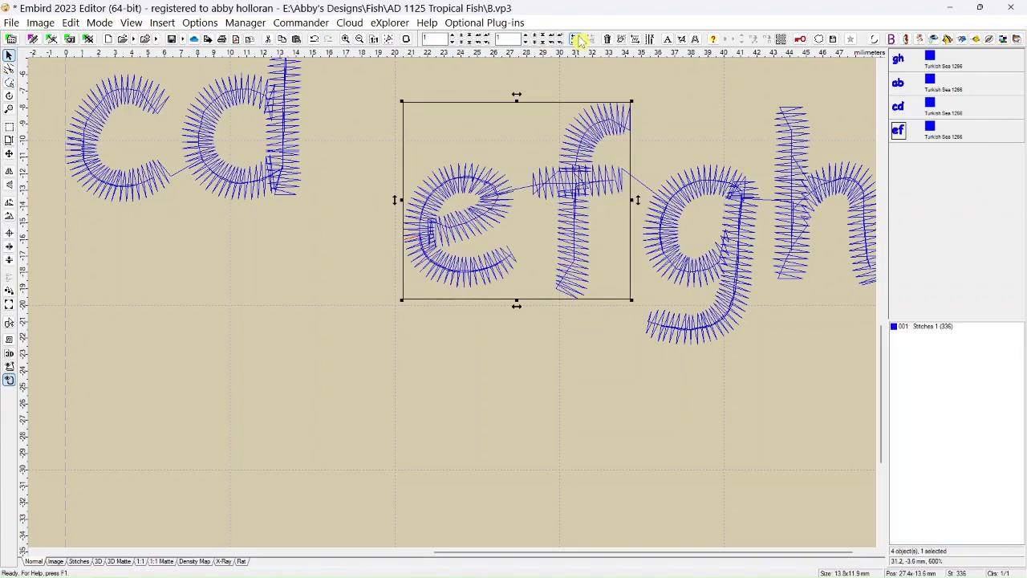
Move the ef object to about X 22 mm, Y -14 mm and delete the stray needle point left of the letter g.
drag(458, 202, 377, 210)
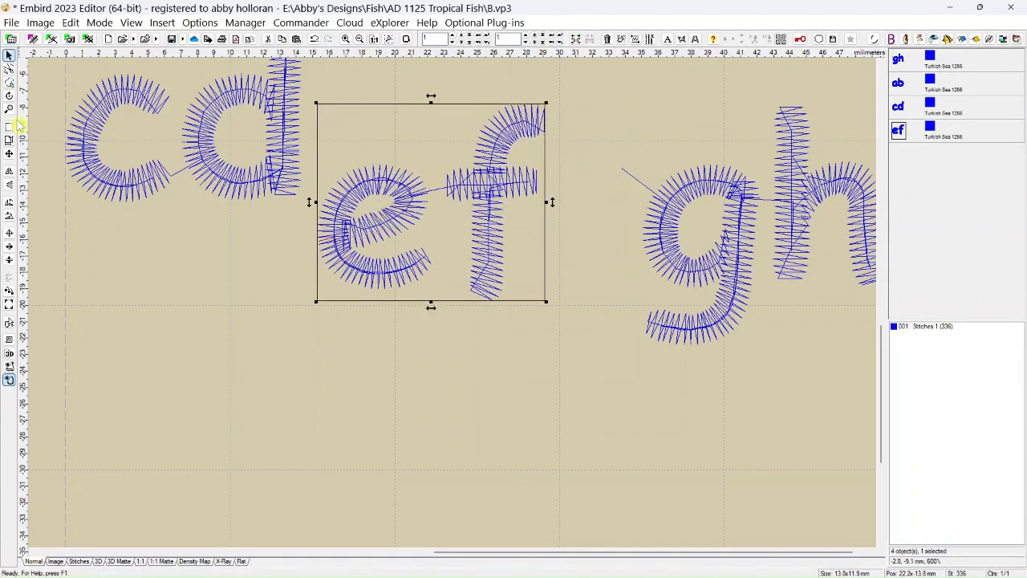
click(9, 69)
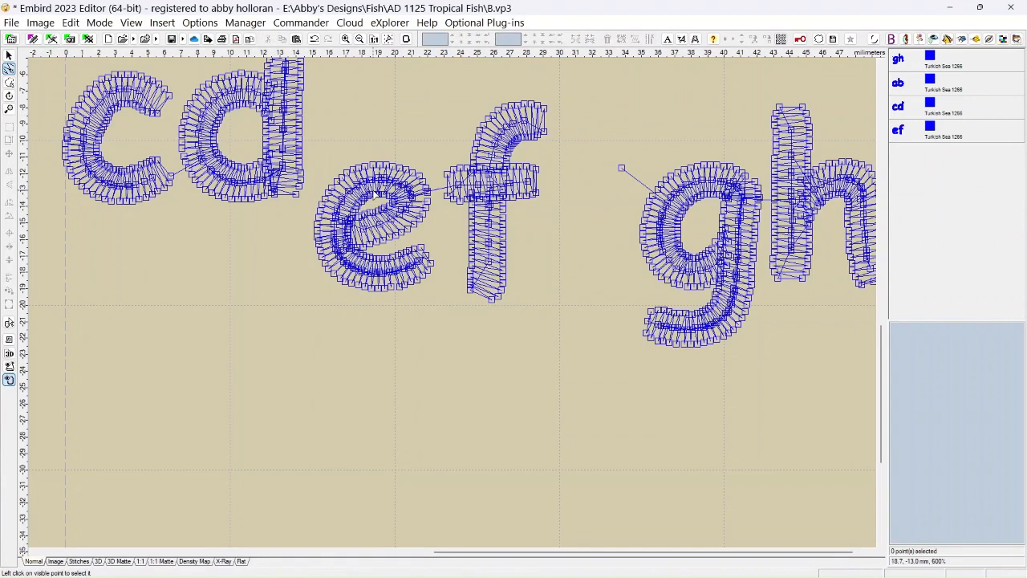
click(621, 168)
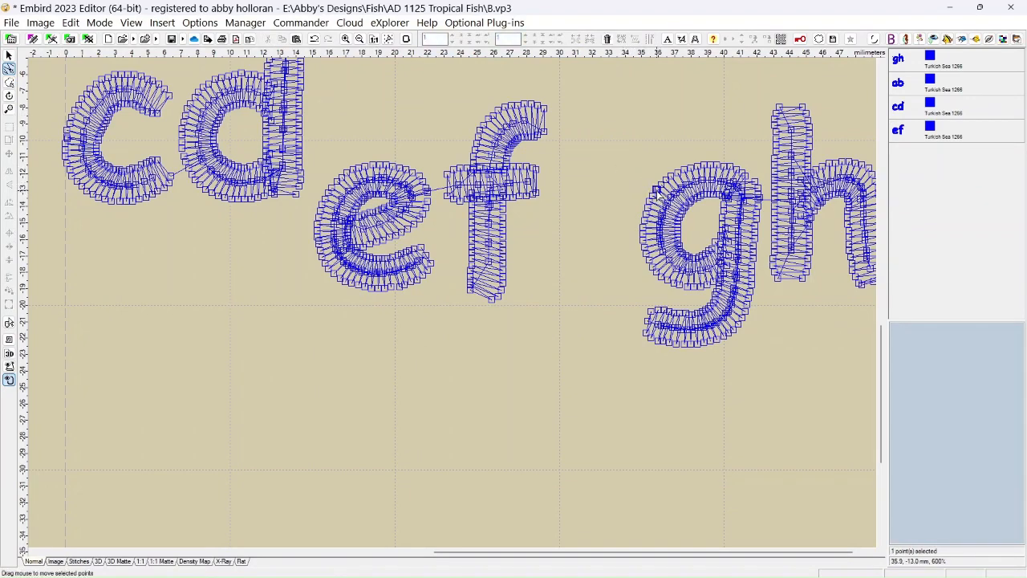
Return to Select Mode and insert the ab object before the gh object in the embroidery order.
scroll(529, 236, down, 1)
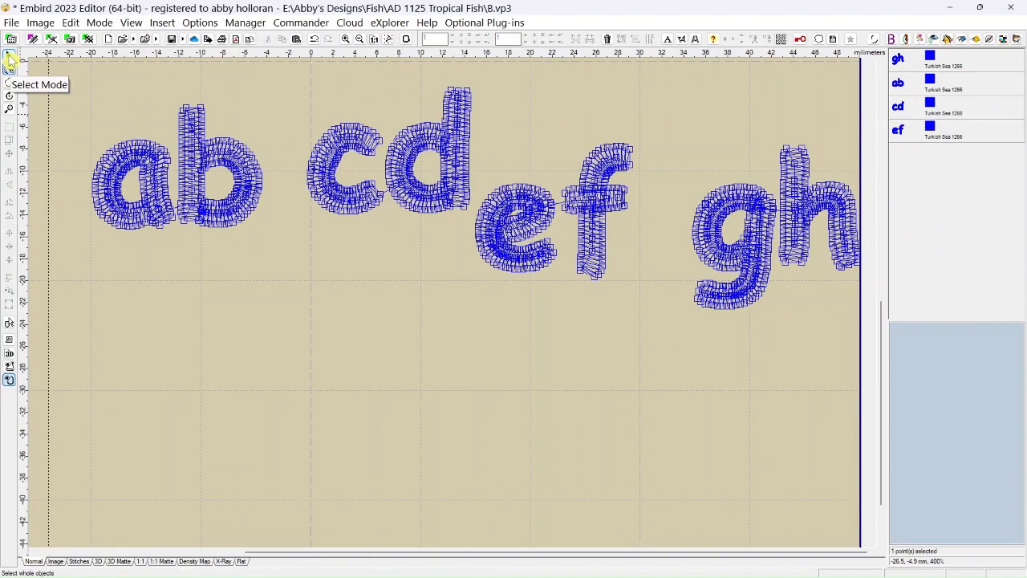
click(10, 58)
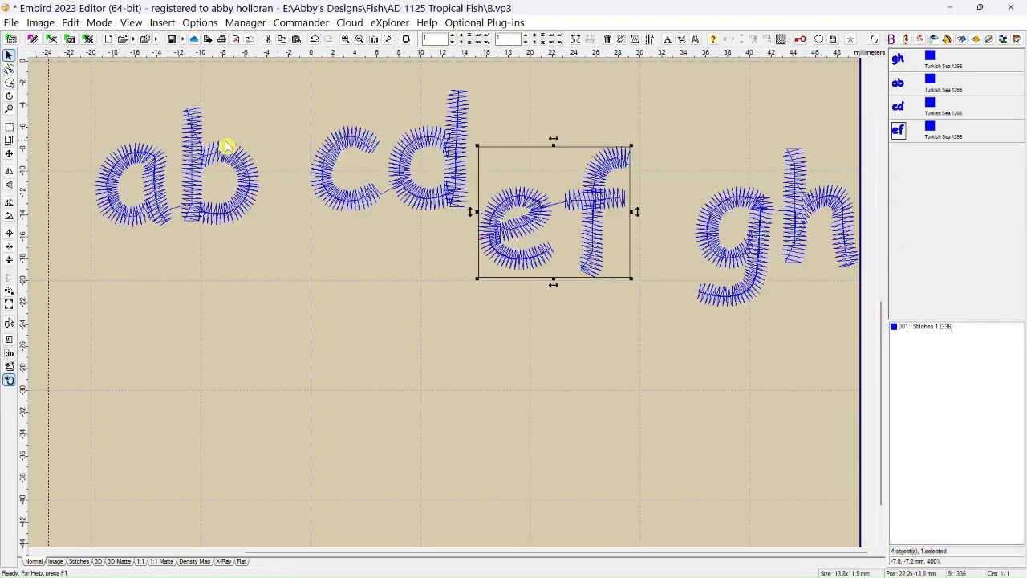
click(900, 87)
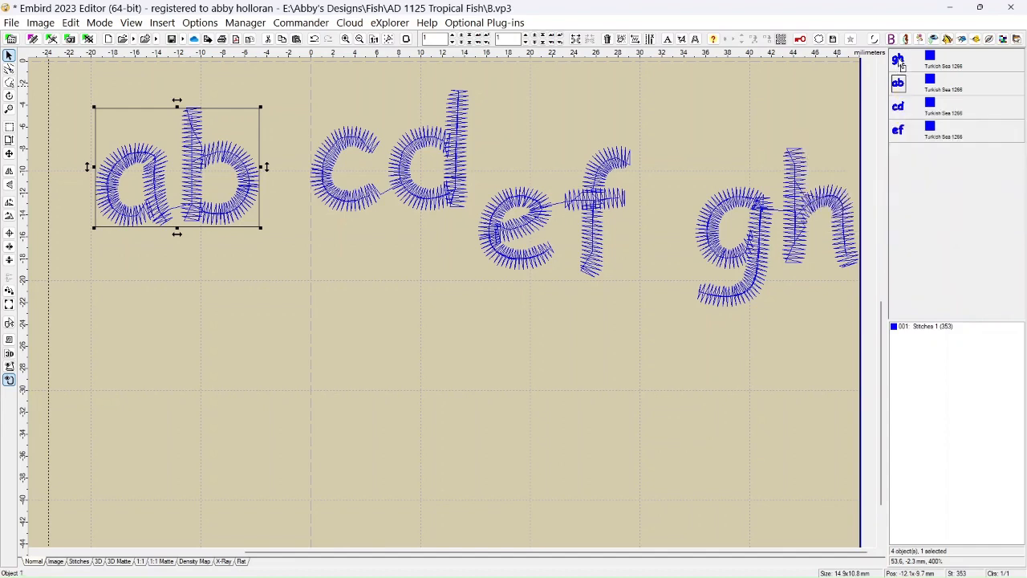
drag(898, 63, 898, 60)
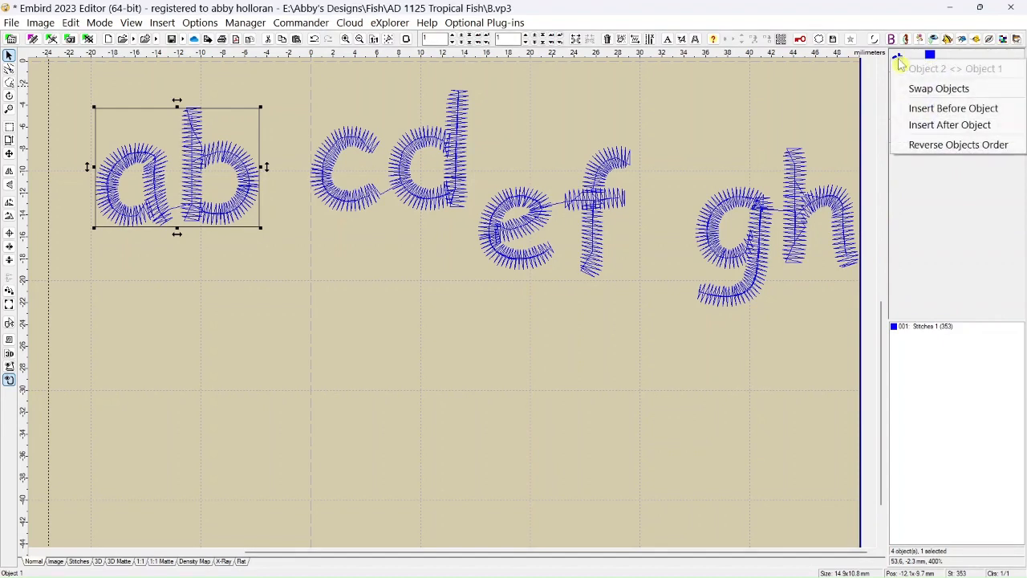
click(909, 113)
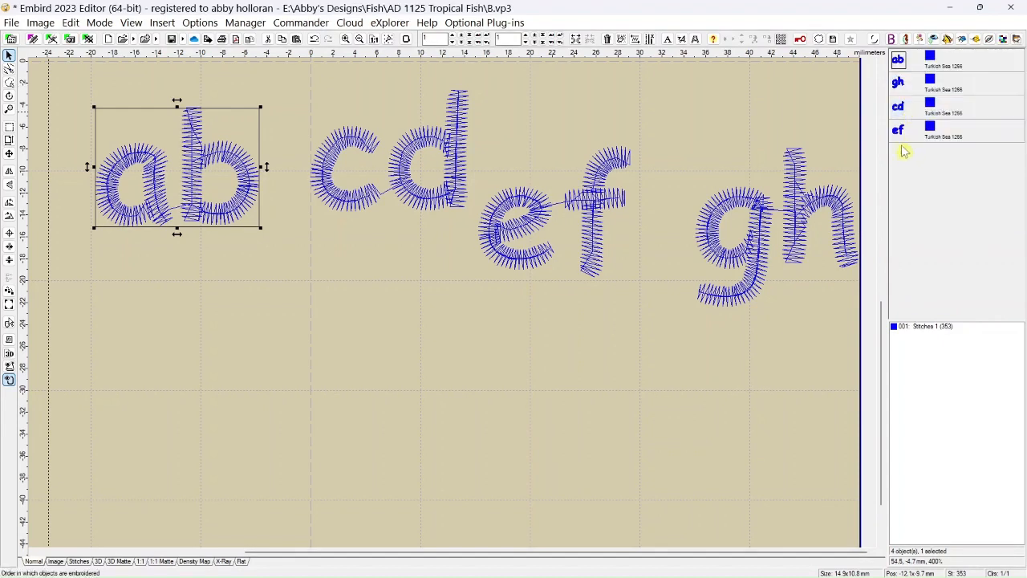
Insert the cd object before the gh object in the embroidery order.
double_click(899, 112)
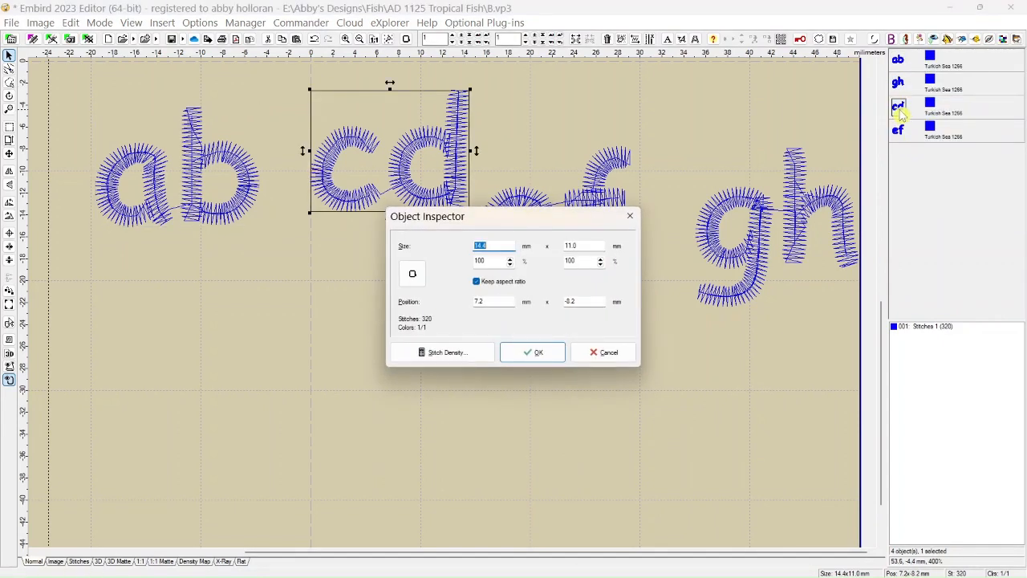
click(604, 352)
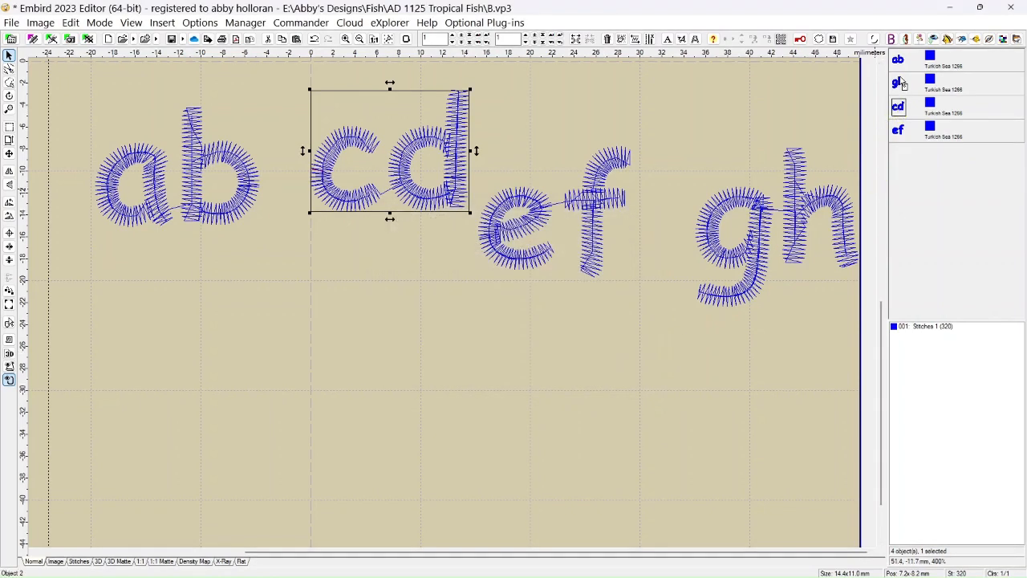
drag(902, 83, 900, 84)
click(909, 127)
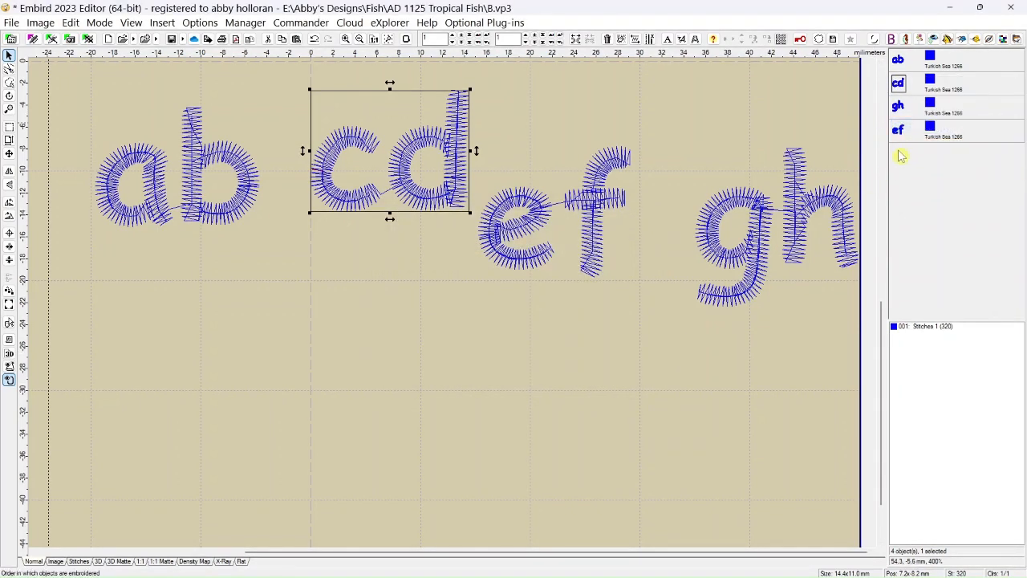
Insert the ef object before the gh object so that gh is embroidered last.
click(897, 135)
drag(898, 129, 898, 108)
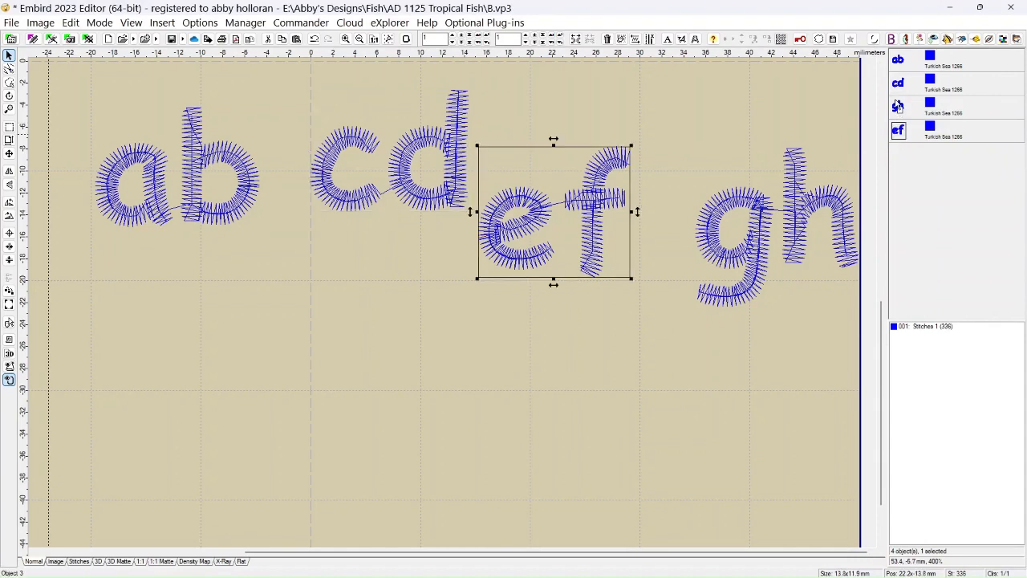
click(905, 149)
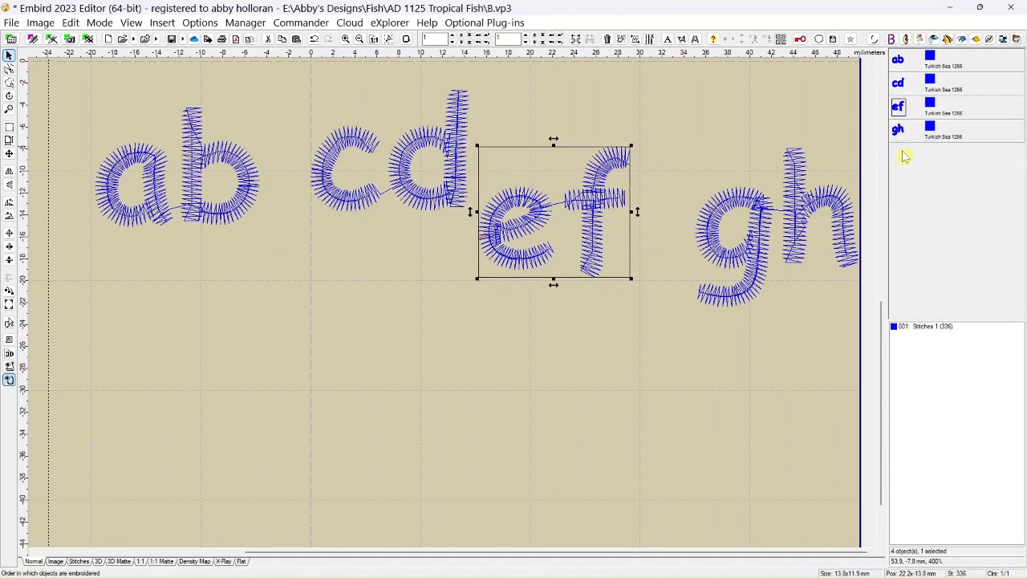
Move the ab object to about X -16.5 mm, Y 8.6 mm, aligning its left edge with the vertical guide line, and deselect it.
scroll(357, 240, down, 3)
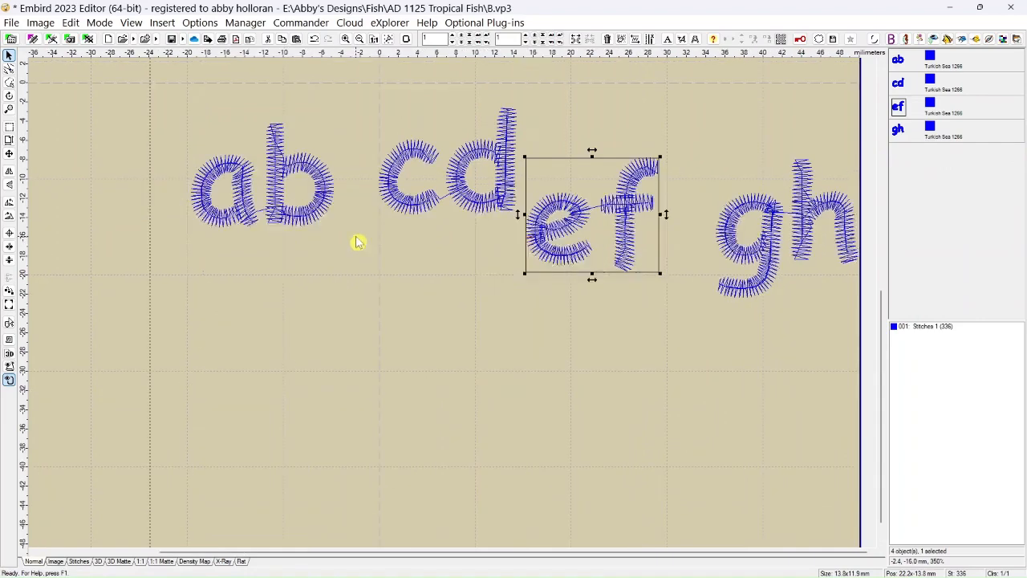
scroll(373, 313, down, 1)
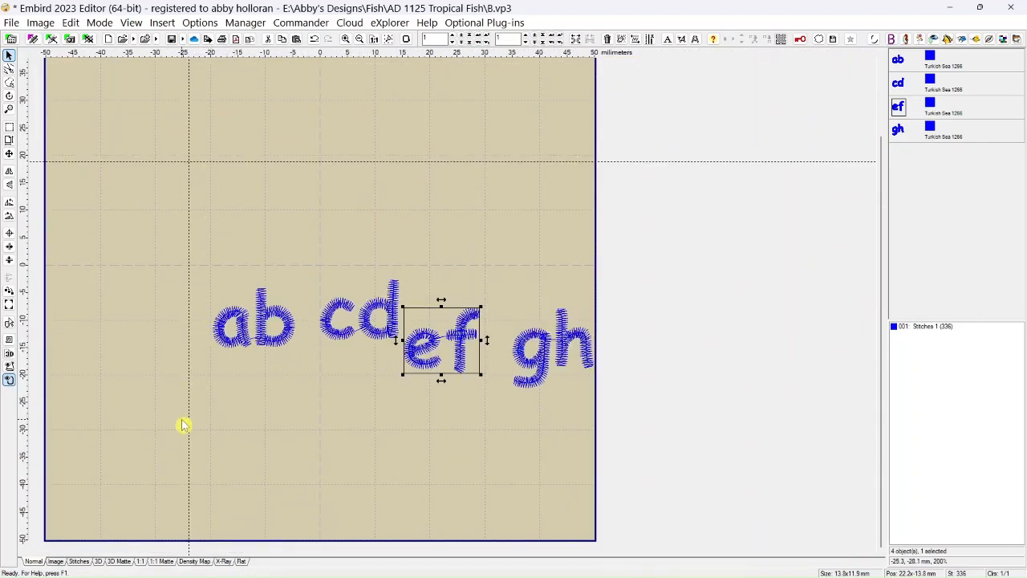
click(253, 339)
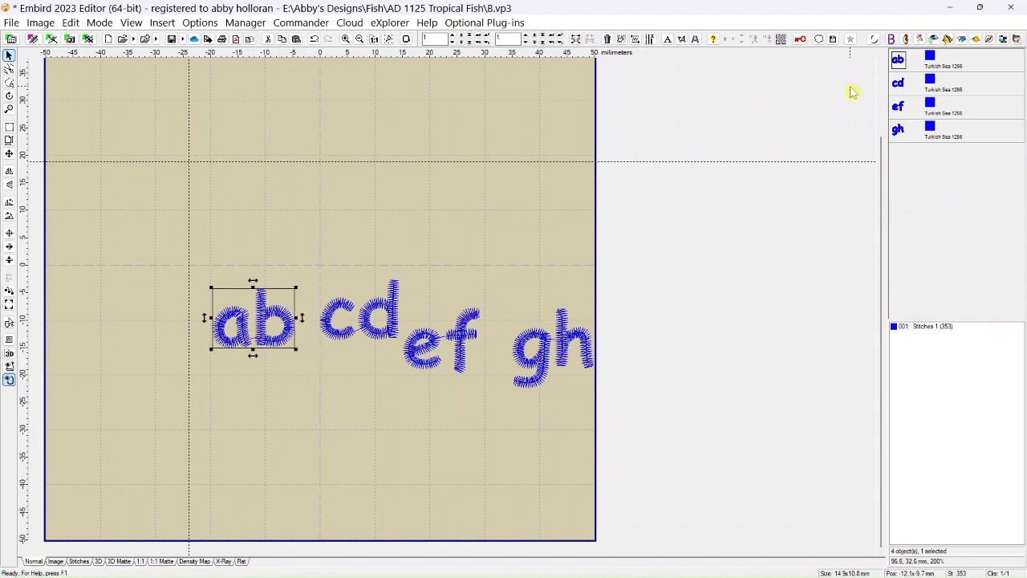
mouse_move(900, 64)
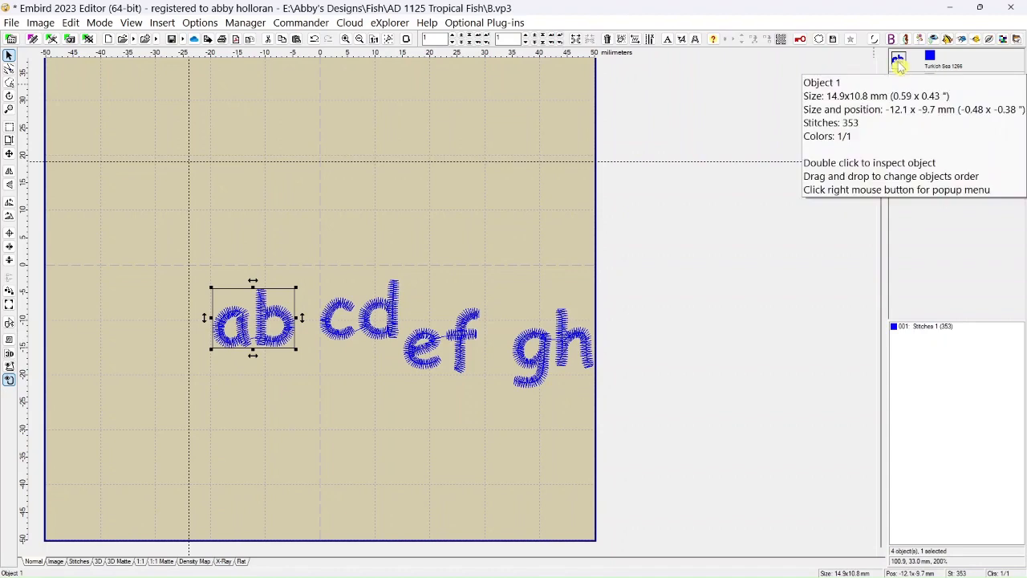
drag(264, 328, 249, 235)
scroll(250, 236, up, 2)
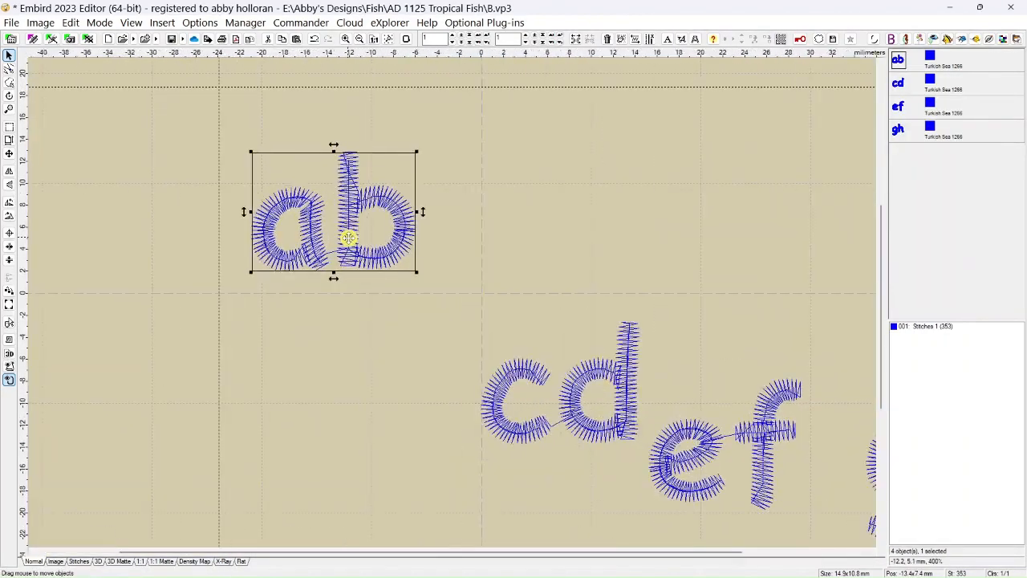
scroll(348, 238, up, 3)
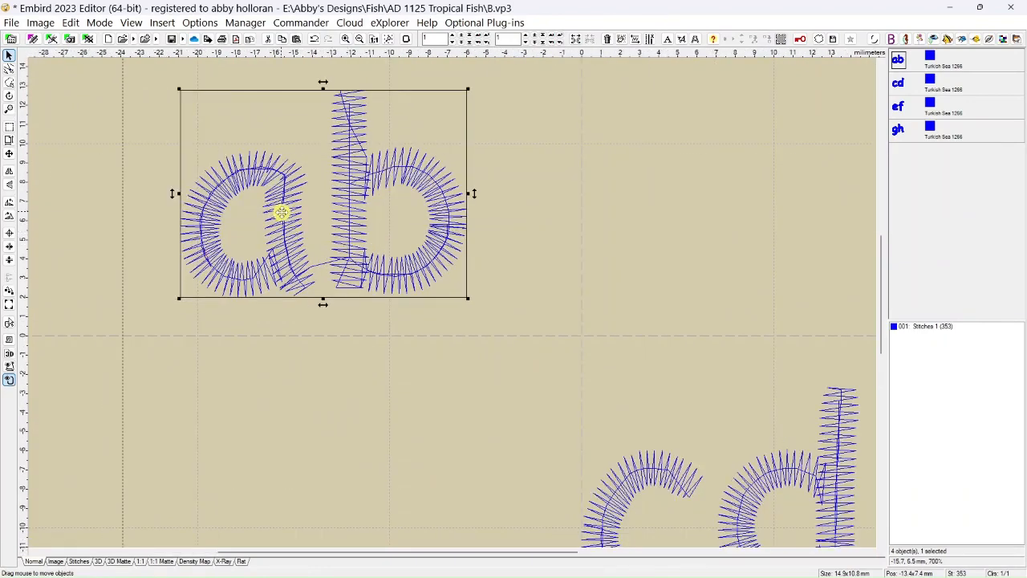
drag(281, 212, 226, 188)
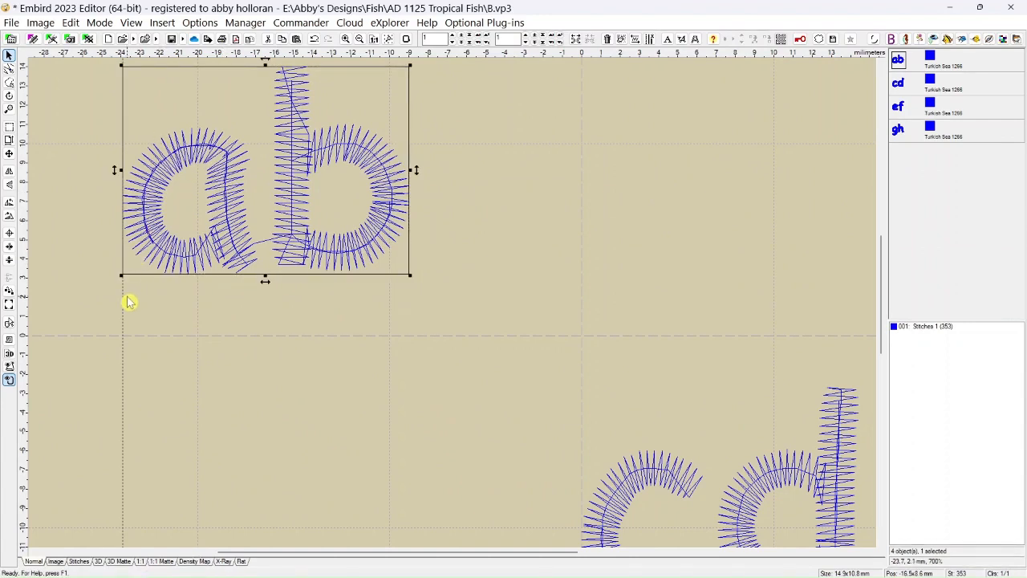
click(172, 321)
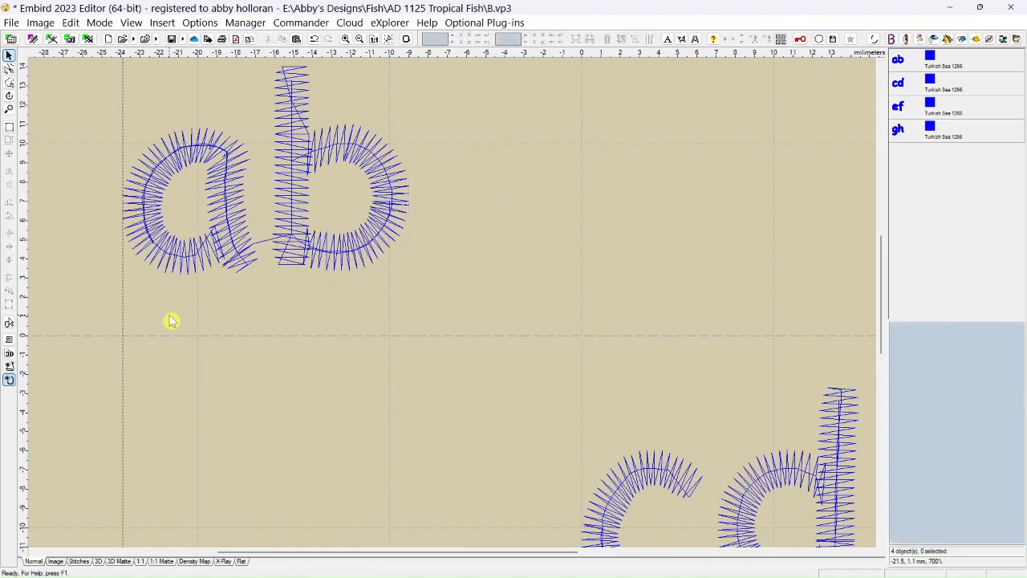
Move the cd object below ab to about X -16.7 mm, Y -4.4 mm, aligning its left edge with the vertical guide line.
click(205, 260)
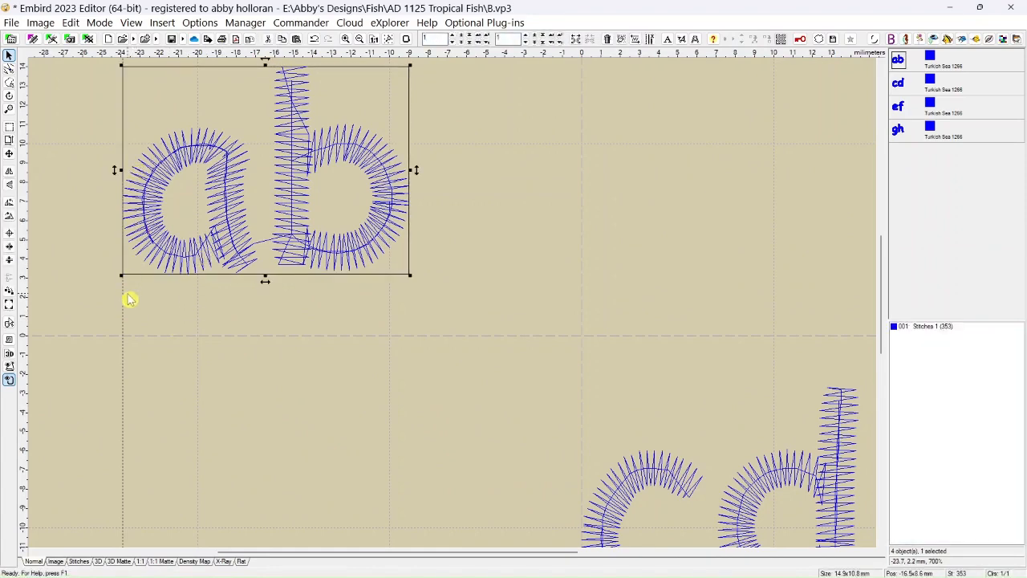
scroll(207, 310, down, 3)
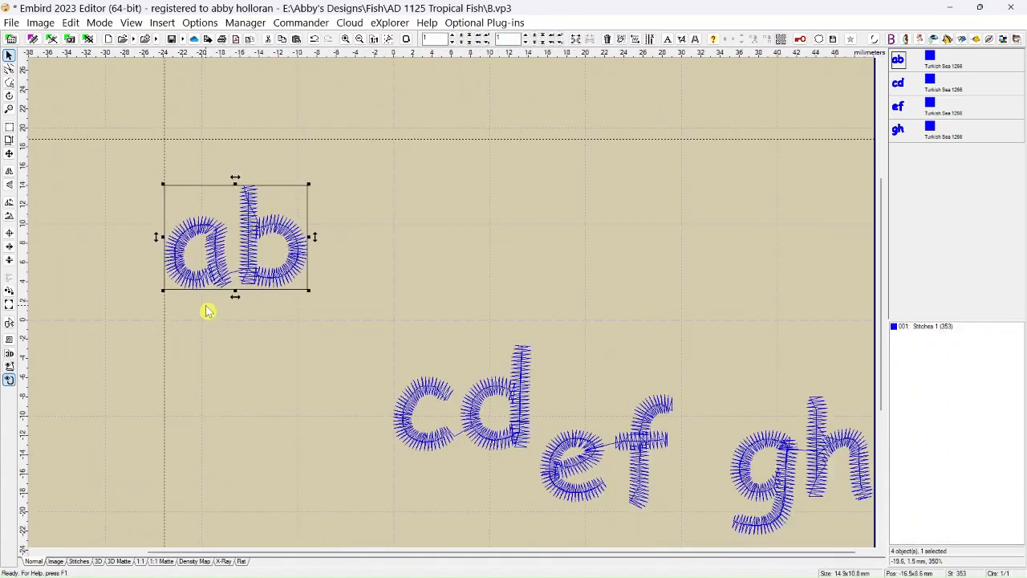
click(471, 433)
drag(470, 430, 248, 396)
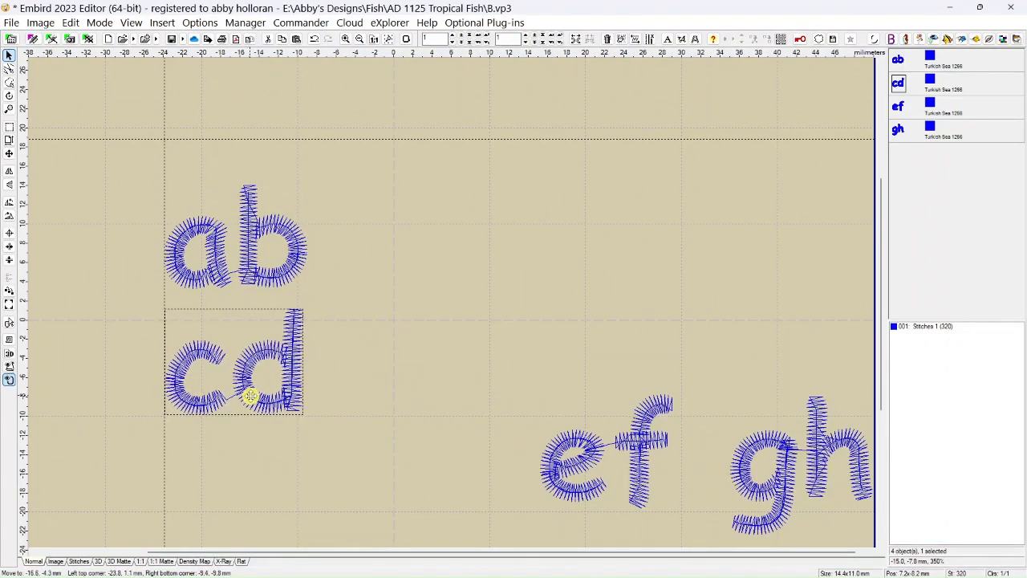
scroll(248, 397, up, 2)
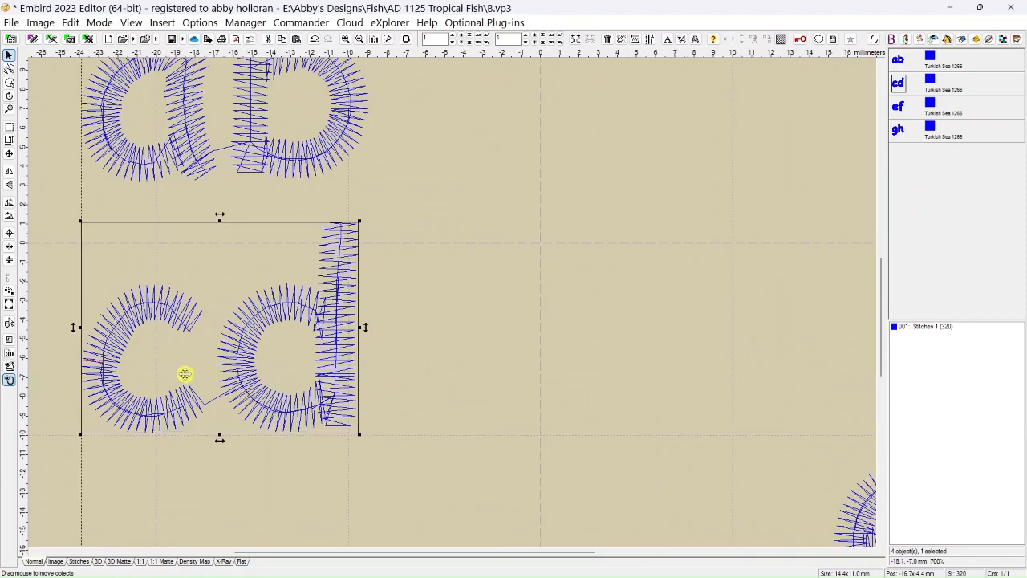
click(454, 324)
Move the ef object below cd to about X -17.0 mm, Y -17.6 mm, aligning its left edge with the vertical guide line.
scroll(455, 325, down, 3)
click(598, 424)
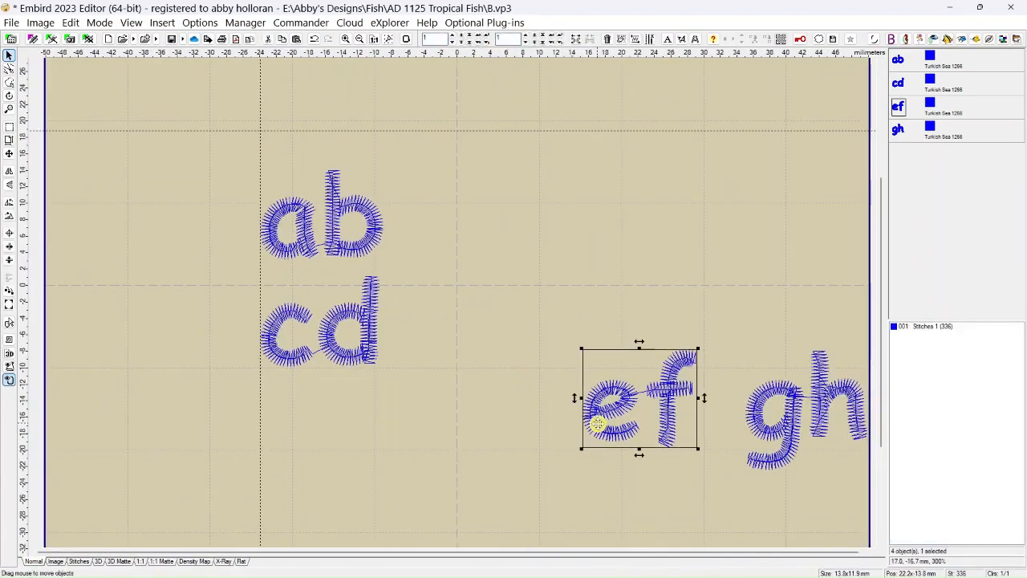
drag(619, 423, 301, 456)
scroll(301, 456, up, 3)
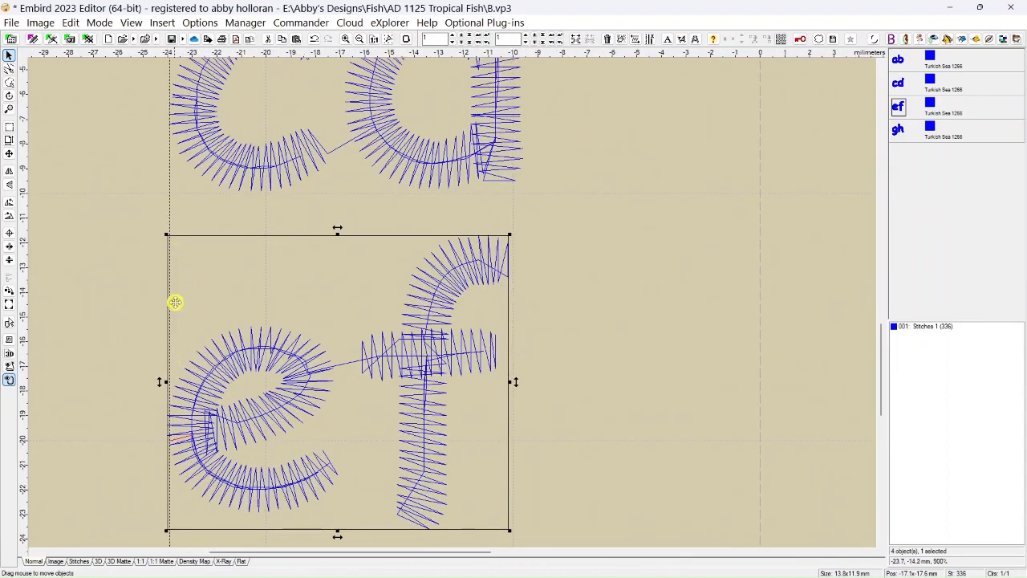
drag(223, 374, 229, 374)
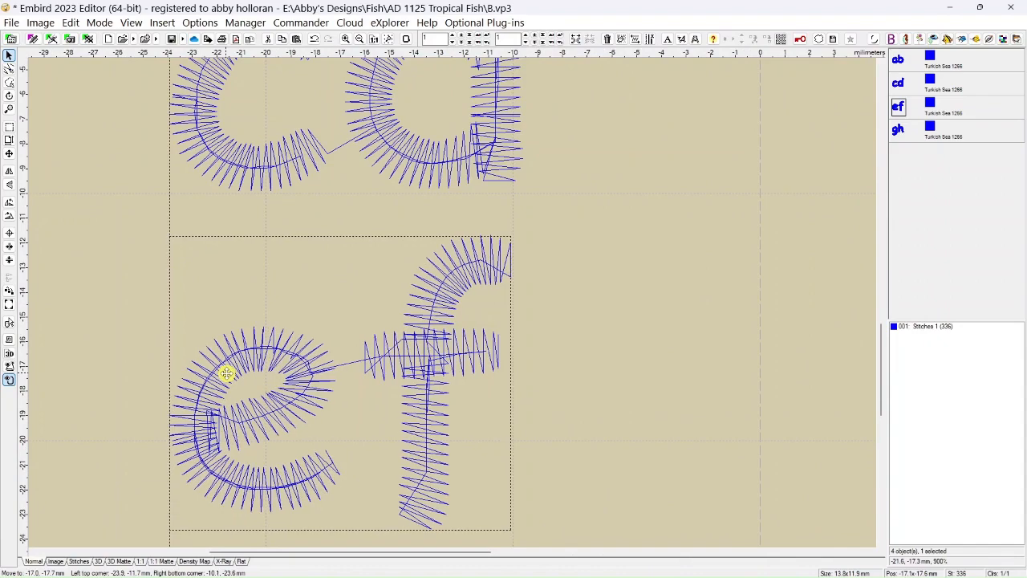
scroll(570, 289, down, 5)
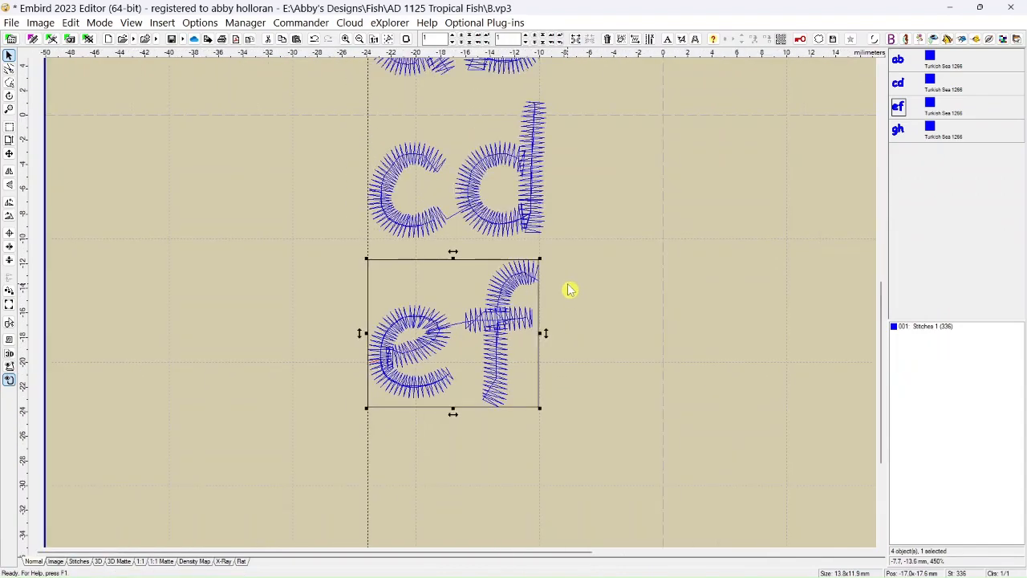
Move the gh object below ef to about X -16.5 mm, Y -32.5 mm, aligning its left edge with the vertical guide line.
click(676, 297)
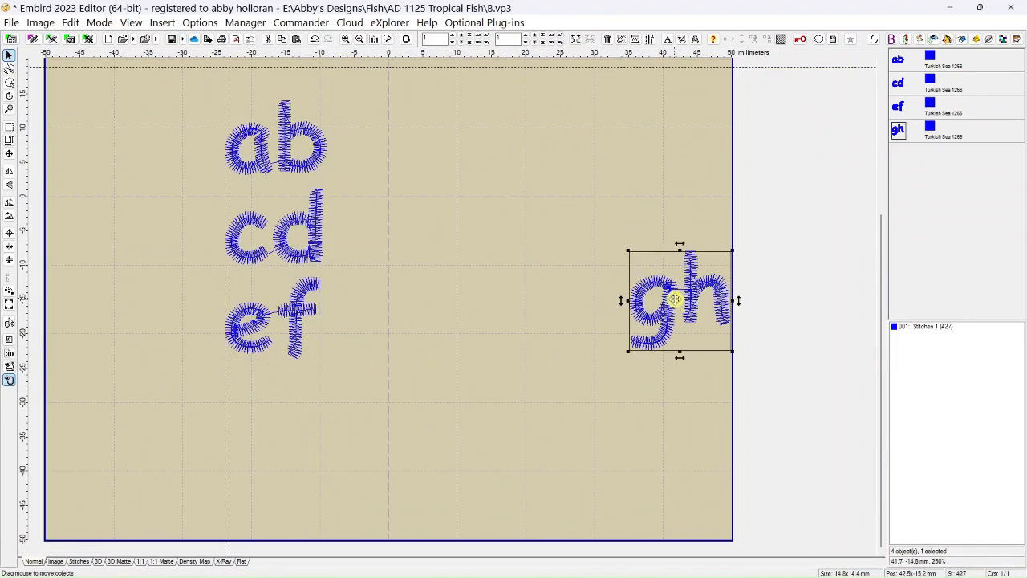
drag(674, 299, 273, 415)
scroll(450, 393, up, 2)
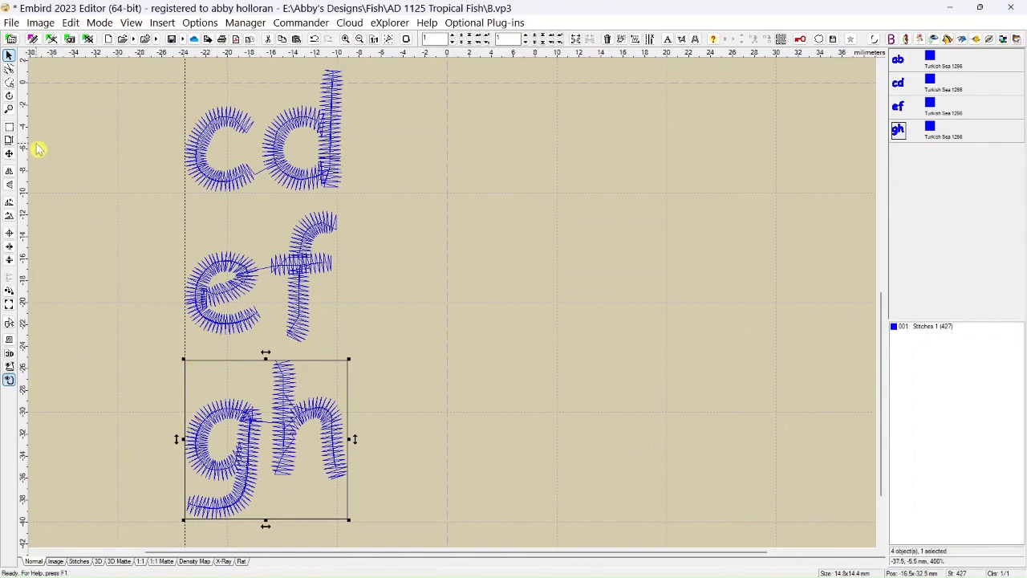
Check the exact positions of the gh and ef objects with Set Position.
click(9, 155)
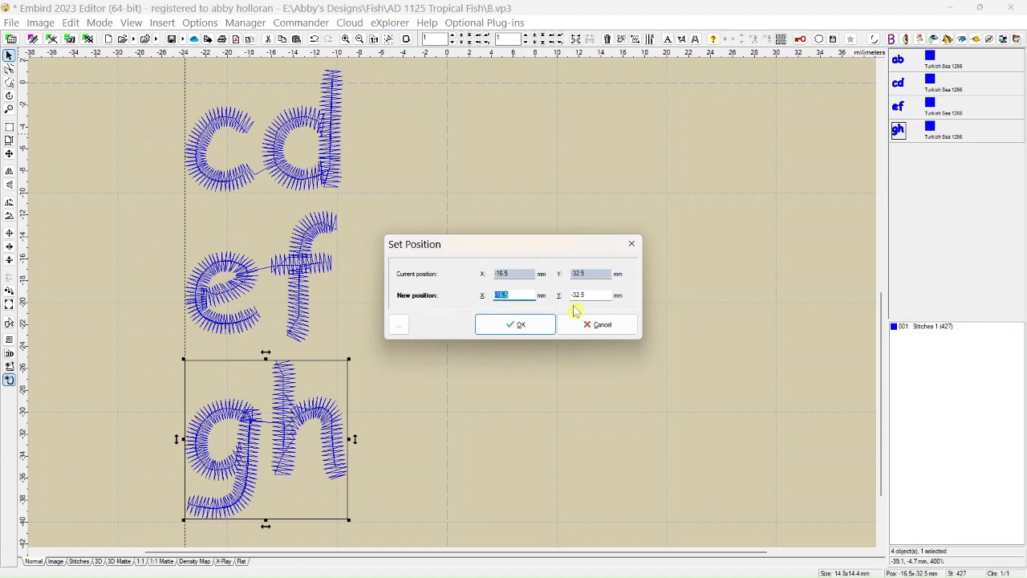
click(497, 325)
click(304, 294)
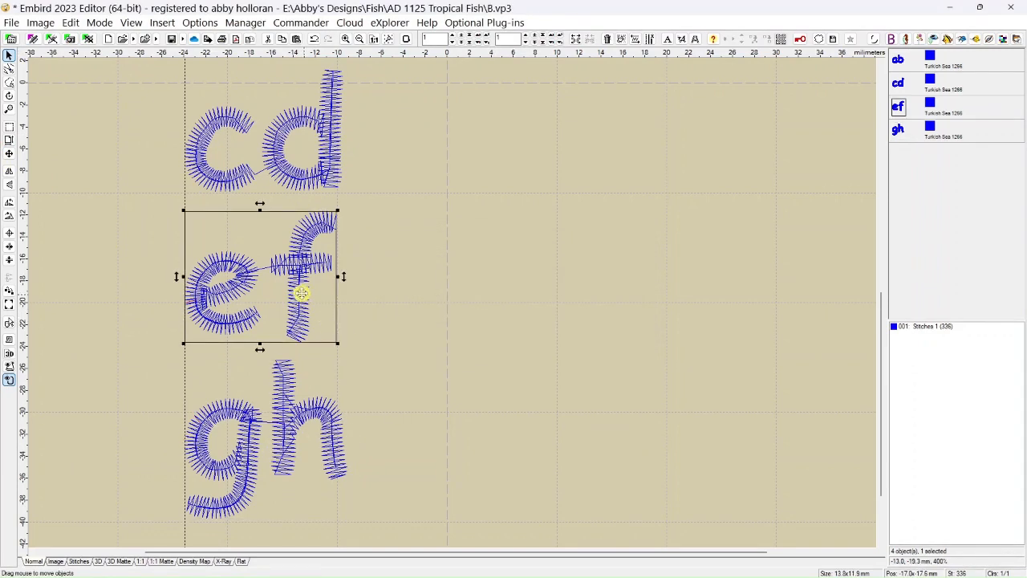
click(9, 153)
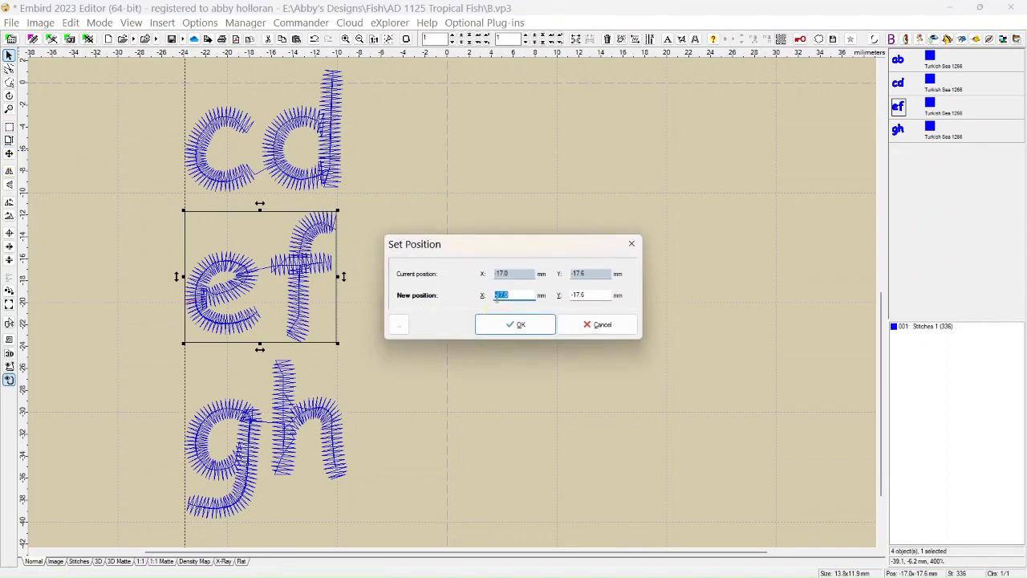
click(492, 329)
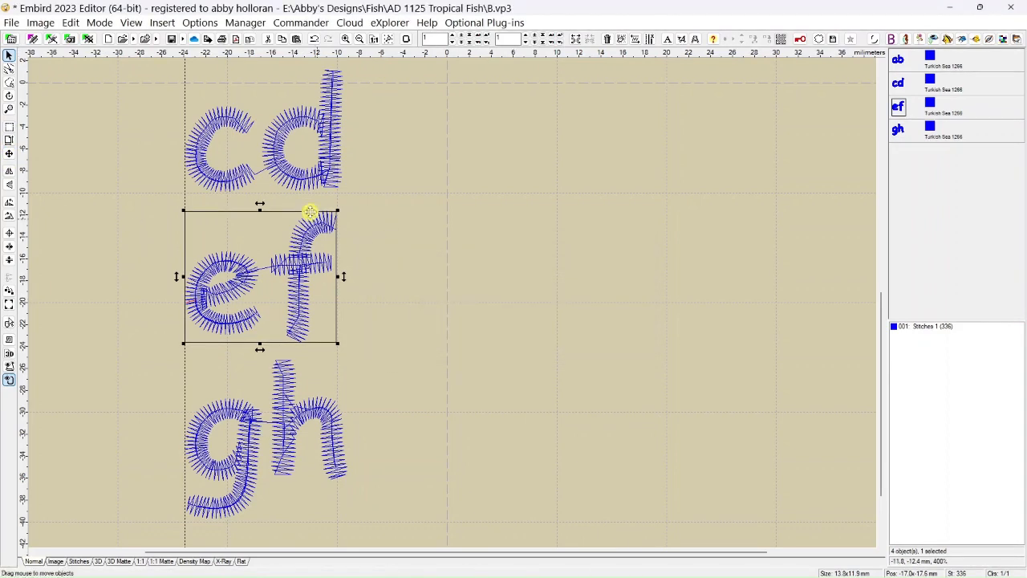
Set the X position of the cd and ef objects to -16.5 mm each, keeping their Y positions.
click(268, 166)
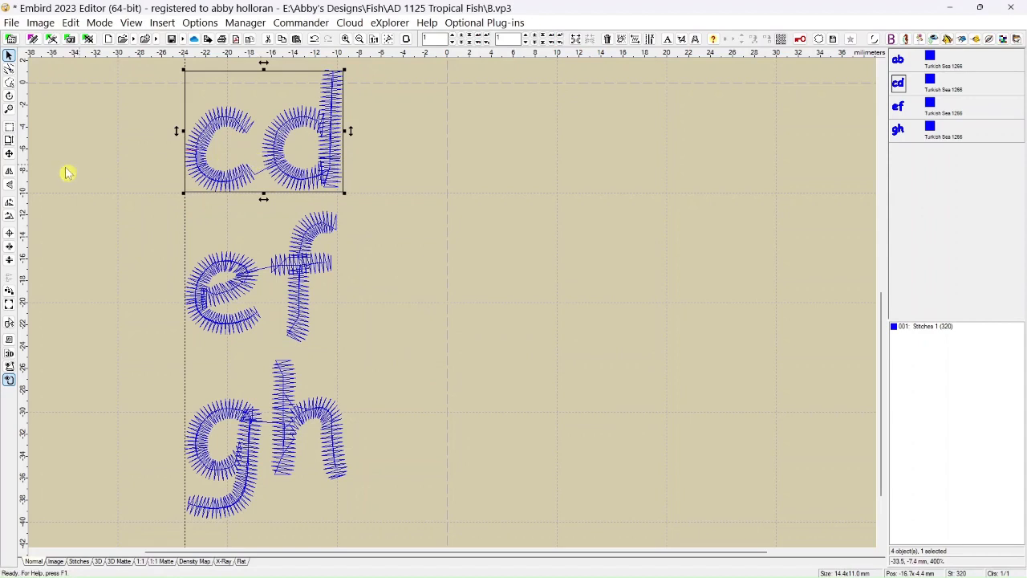
click(9, 154)
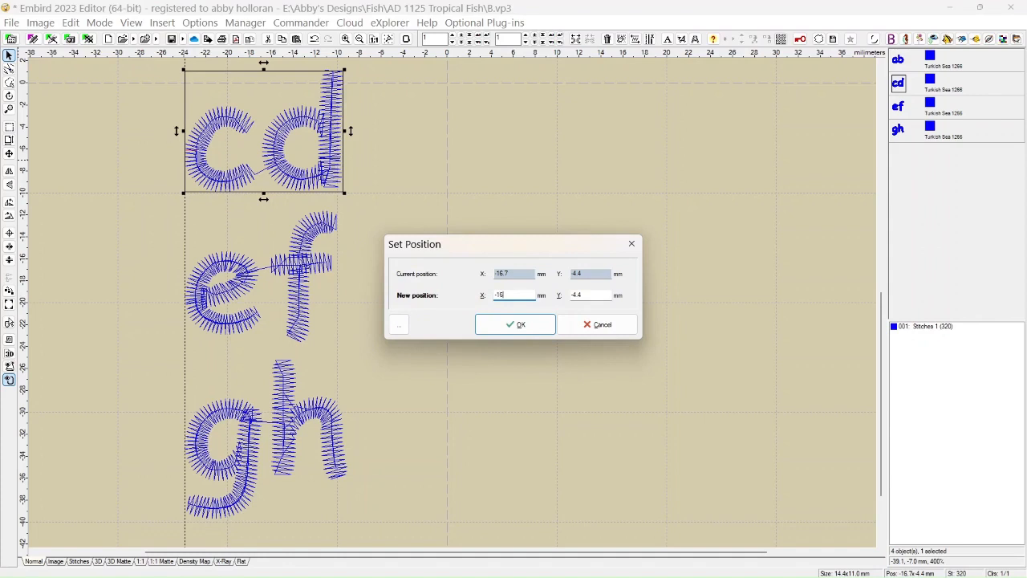
click(517, 325)
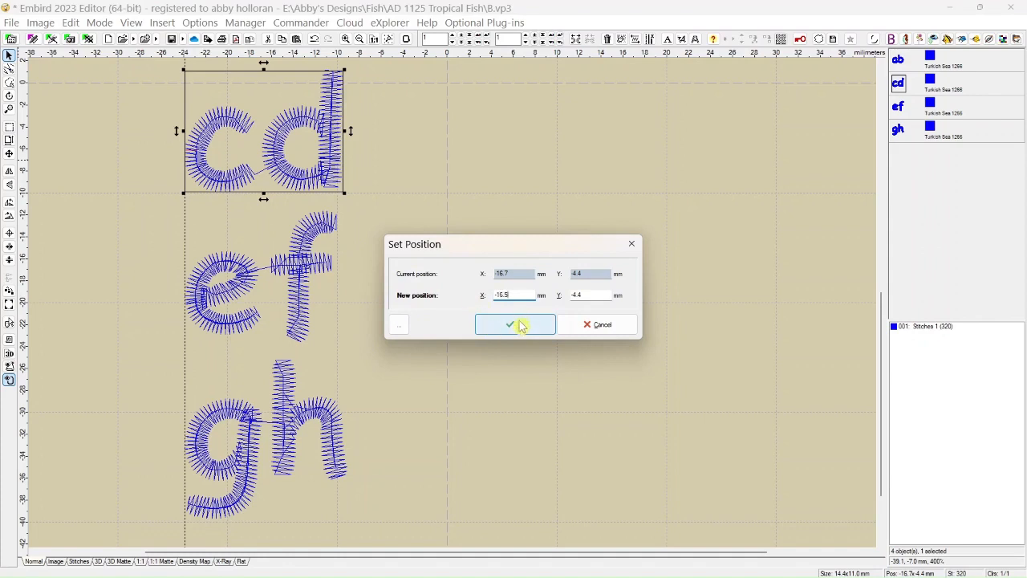
click(301, 301)
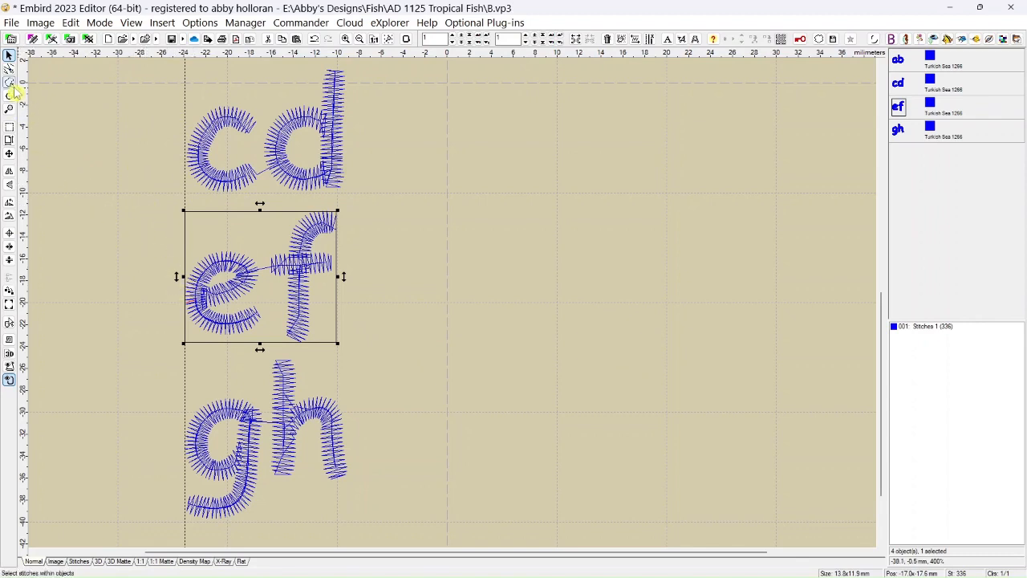
click(9, 154)
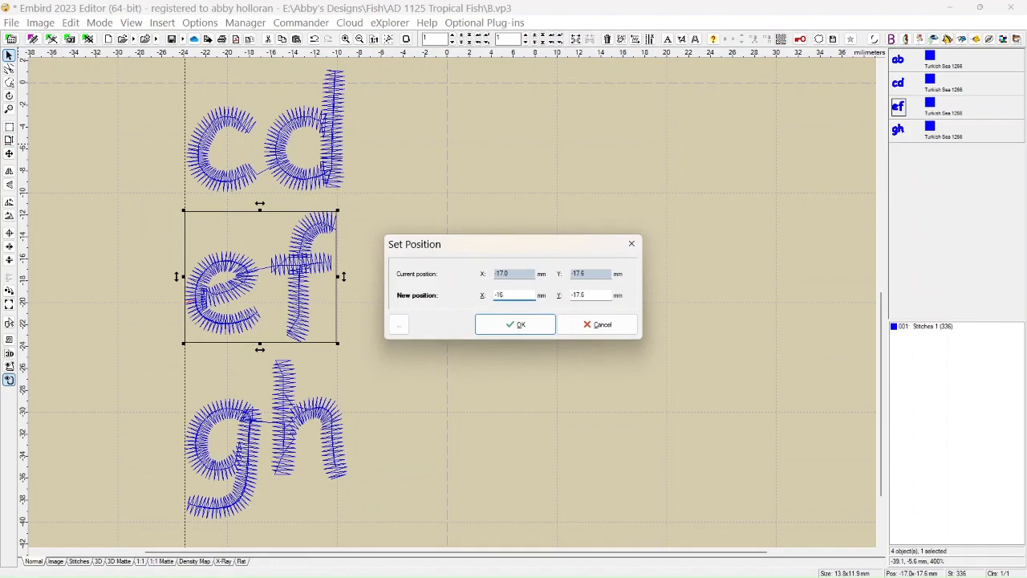
click(503, 323)
Move the ab, cd and ef objects side by side onto the horizontal guide line, with ef at about X -1.0 mm, Y 24.8 mm.
scroll(382, 323, down, 2)
scroll(382, 323, down, 1)
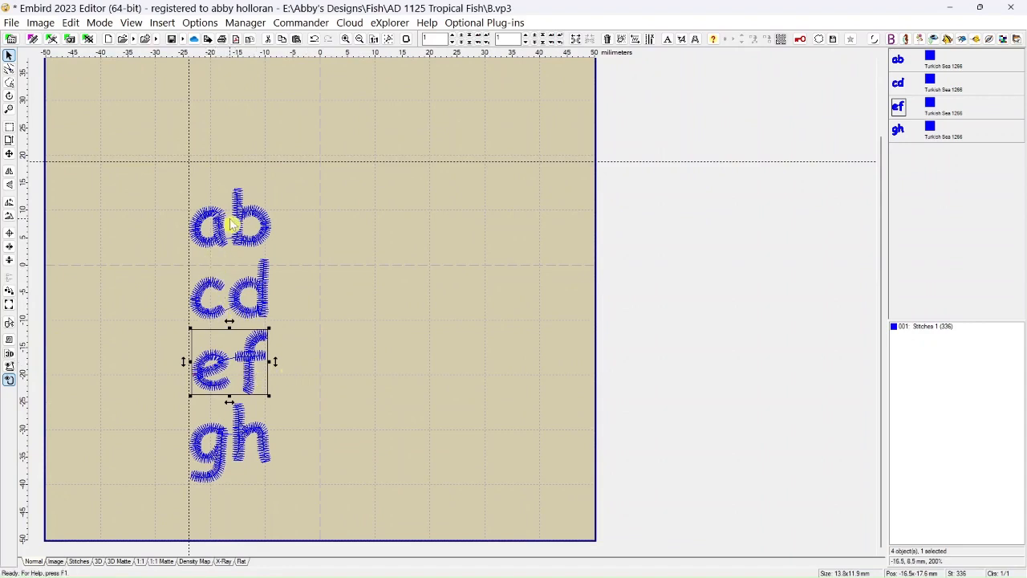
drag(222, 237, 124, 154)
drag(259, 294, 262, 148)
drag(251, 380, 334, 144)
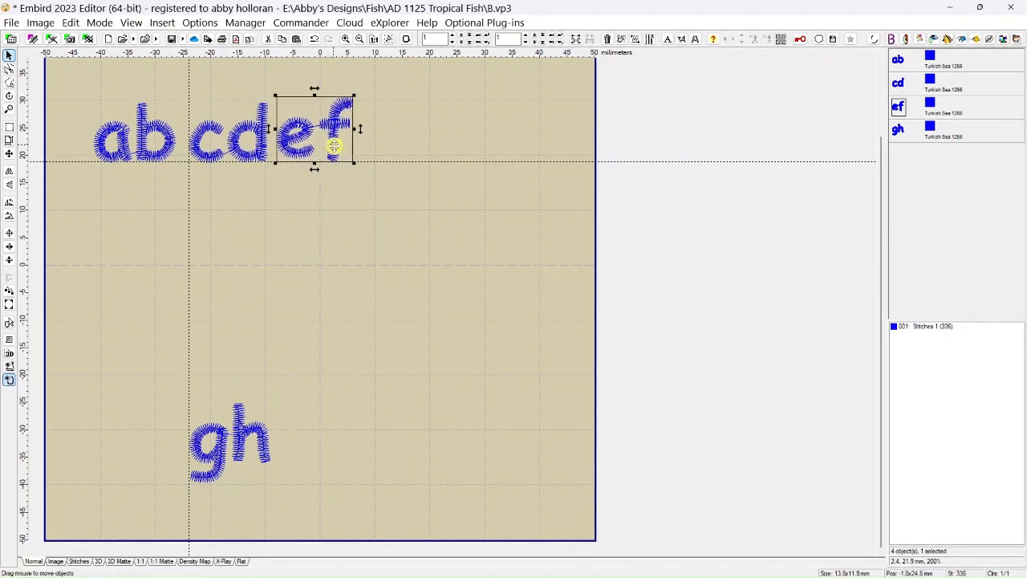
Move the gh object beside ef to about X 13.1 mm, Y 22.6 mm, letting the g's tail hang below the horizontal guide line.
drag(248, 443, 425, 221)
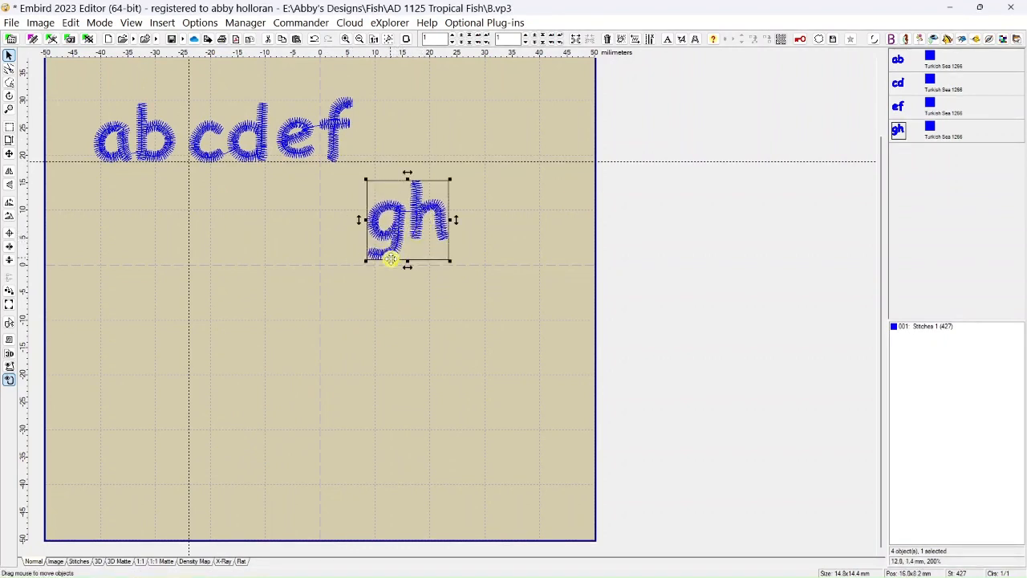
drag(408, 225, 379, 149)
scroll(280, 187, up, 1)
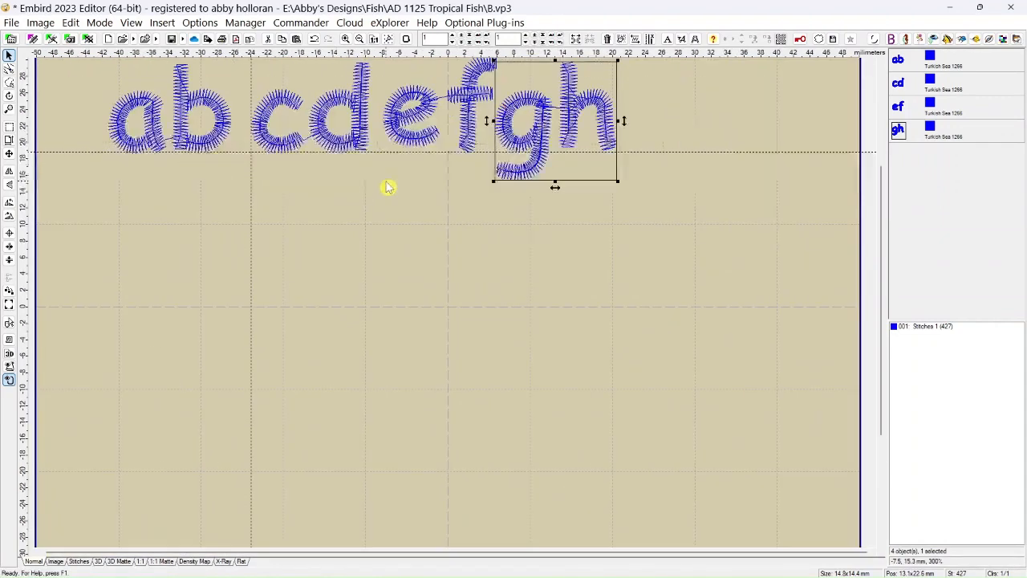
Fine-tune the ef, cd and ab objects so their bottom edges rest on the horizontal guide line, with ab at about Y 24.2 mm.
click(392, 112)
drag(401, 110, 400, 110)
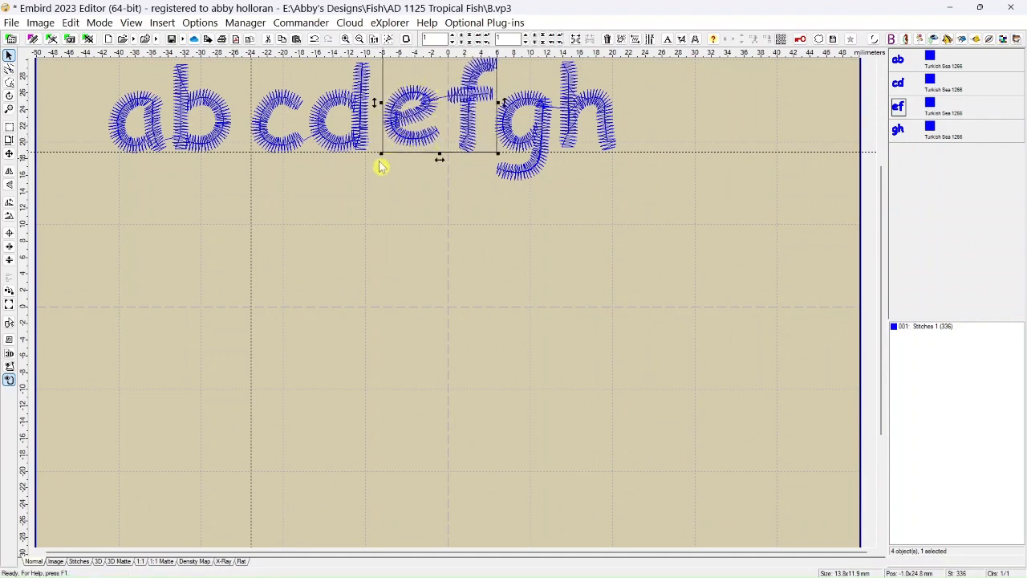
click(345, 149)
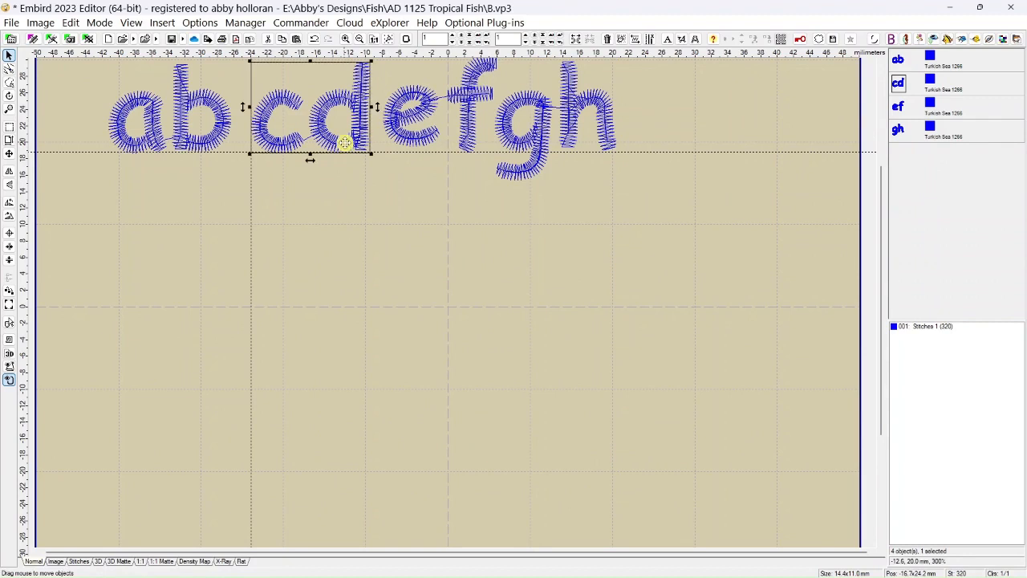
drag(345, 148, 345, 143)
click(210, 146)
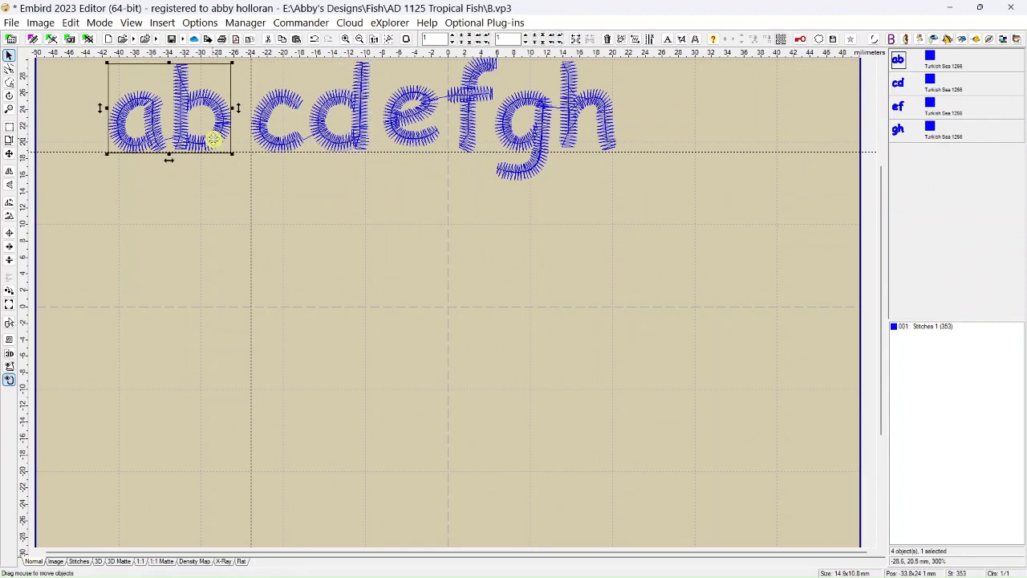
click(209, 143)
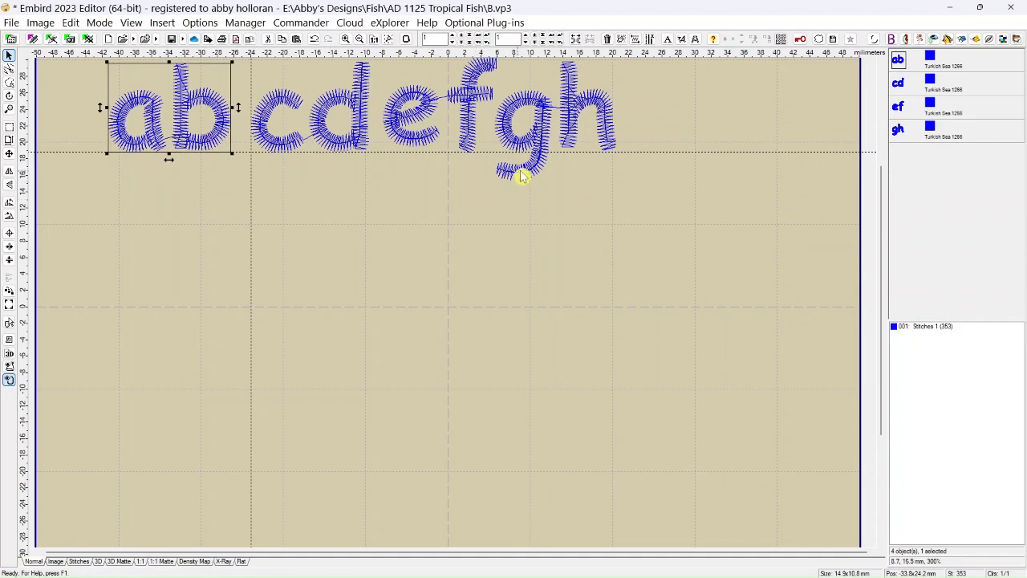
Select the gh object and inspect how the whole row of letters sits along the horizontal guide line.
click(530, 134)
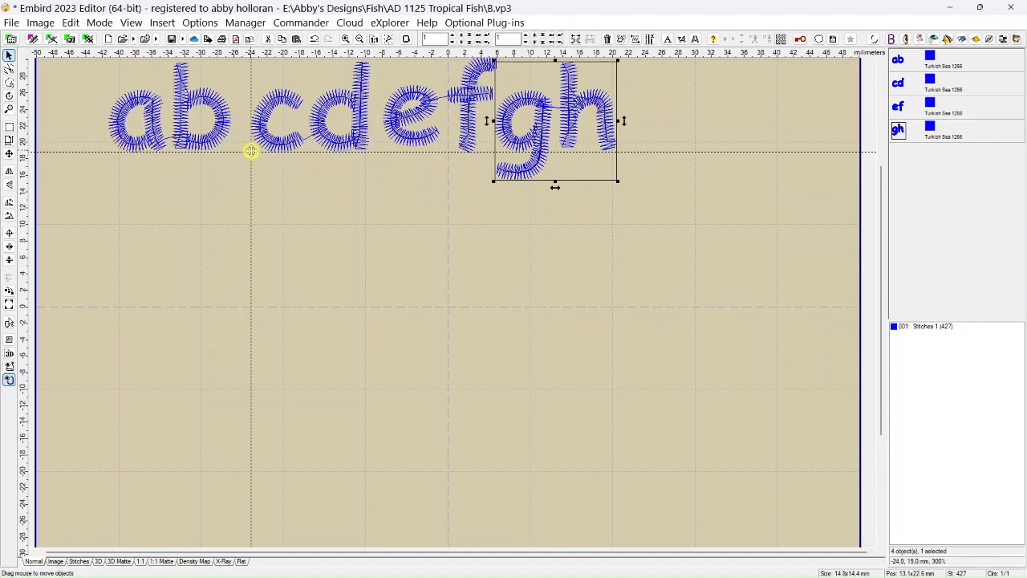
scroll(344, 188, up, 2)
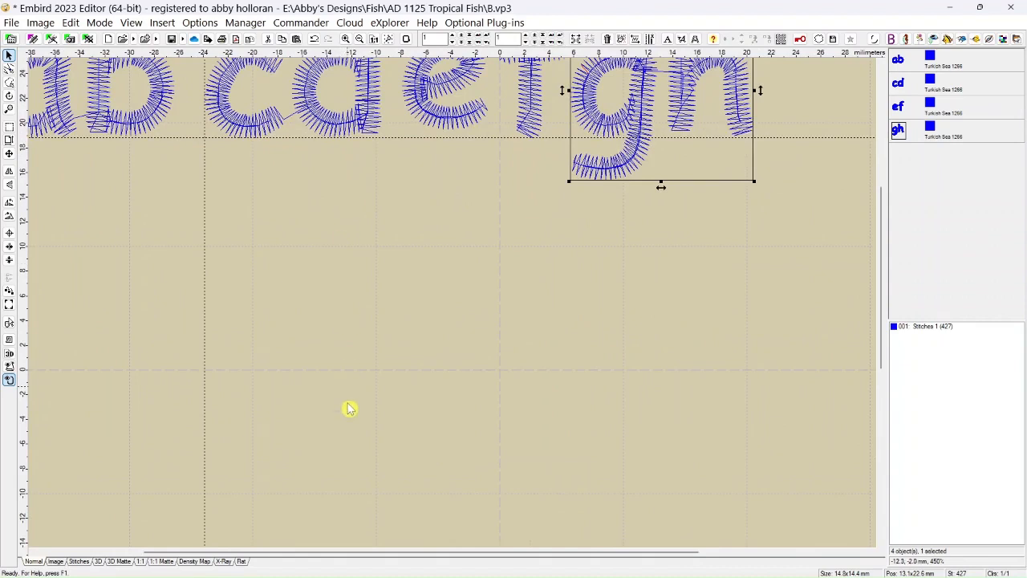
click(711, 553)
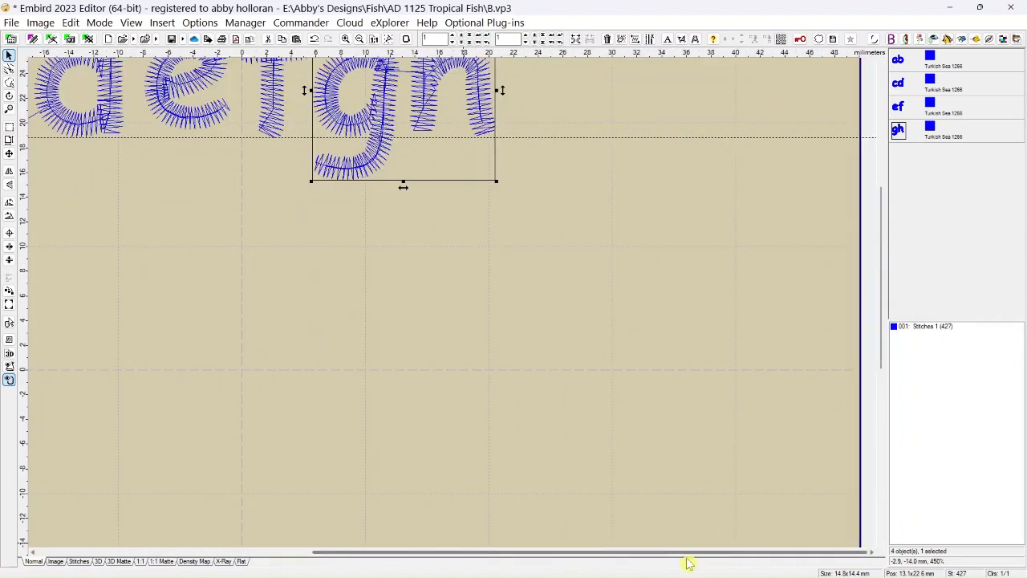
click(276, 553)
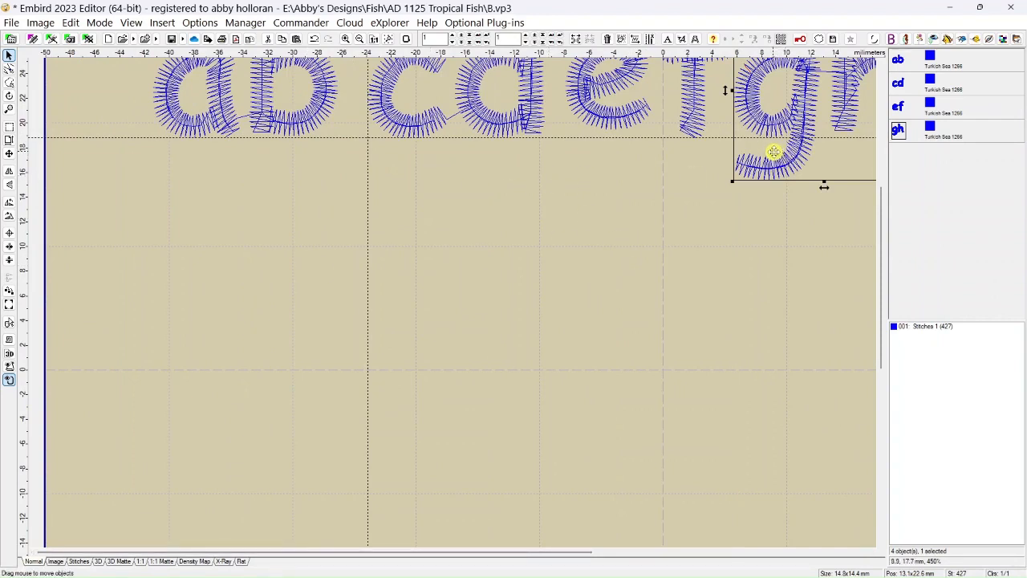
scroll(642, 195, down, 5)
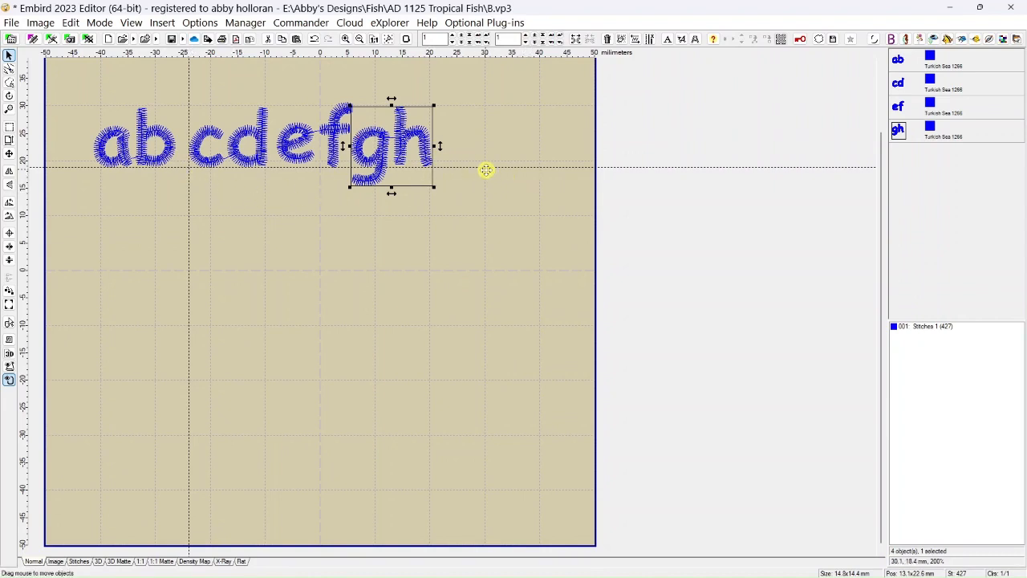
scroll(480, 242, down, 3)
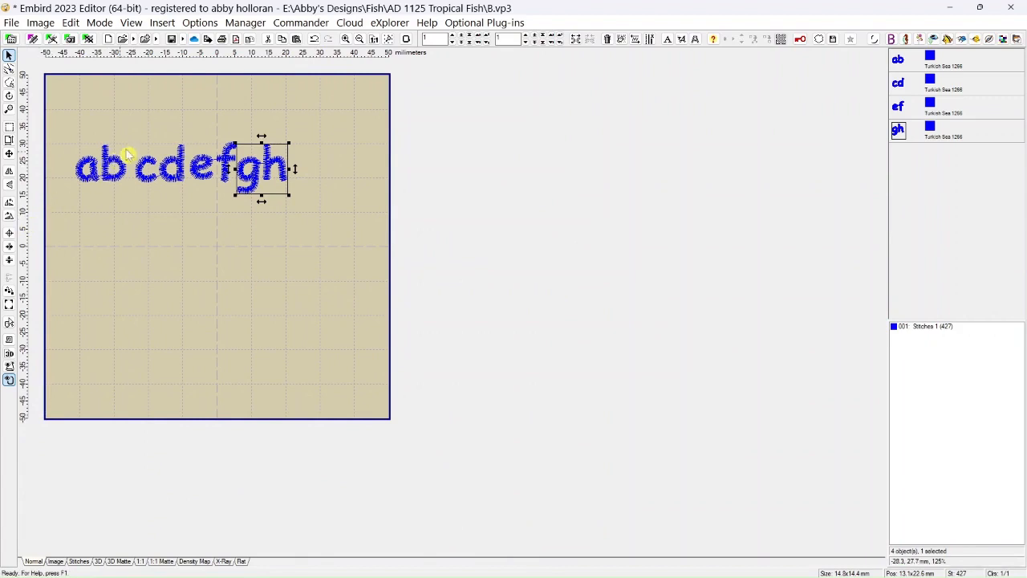
Look over the Split/Join commands available for the gh object, and clear the selection.
click(71, 23)
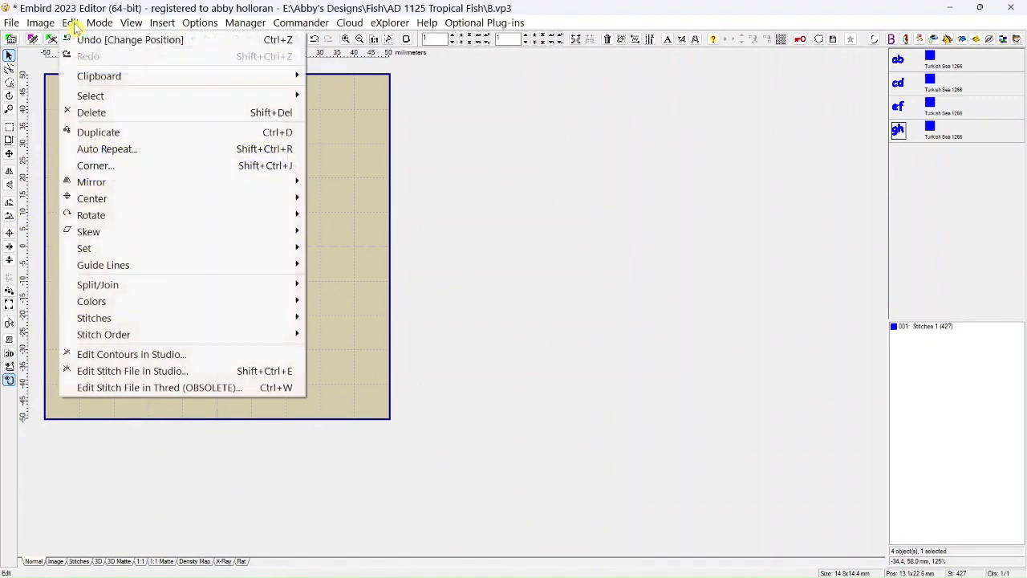
mouse_move(98, 291)
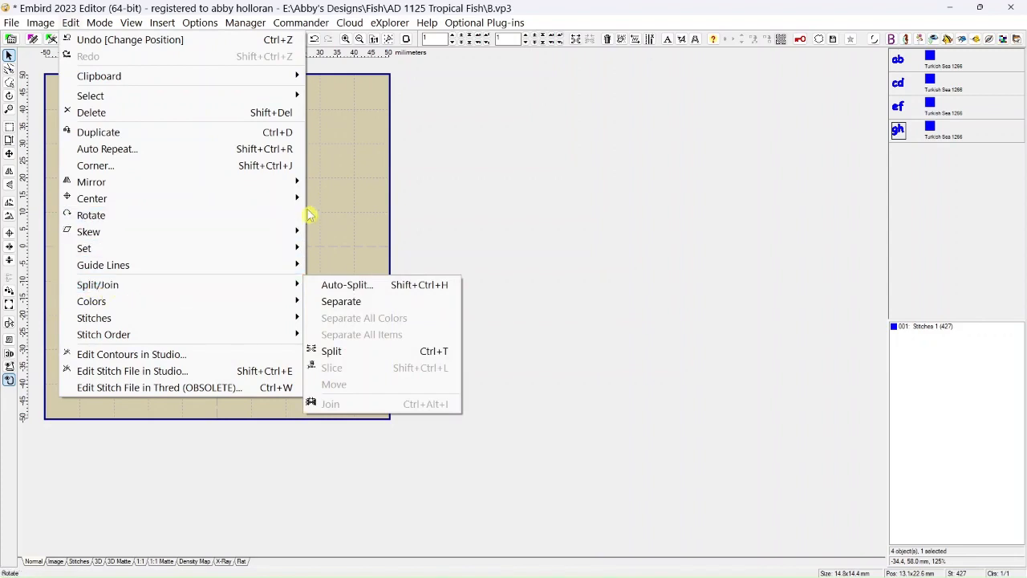
click(373, 205)
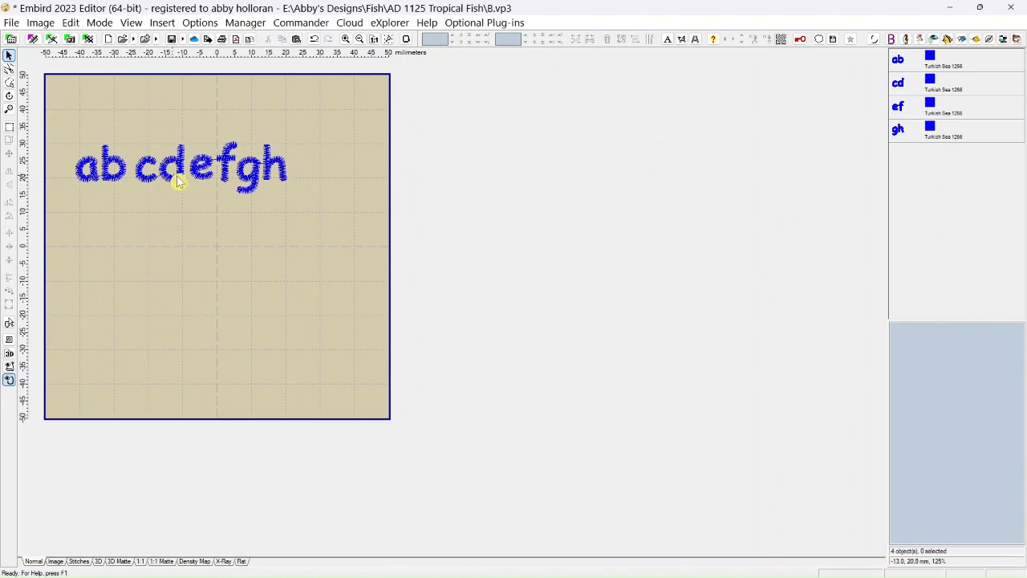
Move the gh object to about X 21.2 mm and the ef object to about X 4.5 mm.
drag(257, 172, 284, 173)
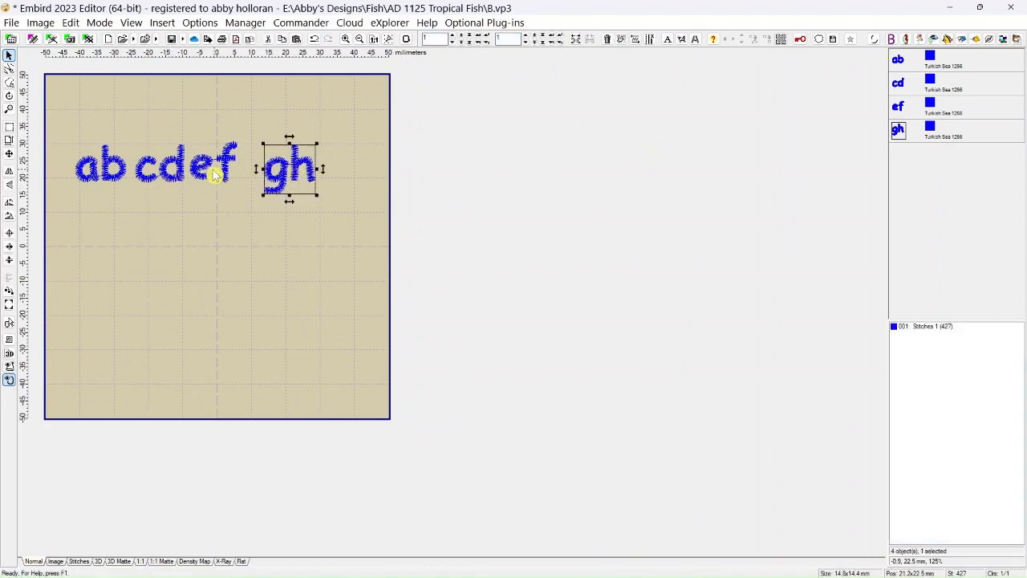
drag(215, 175, 233, 175)
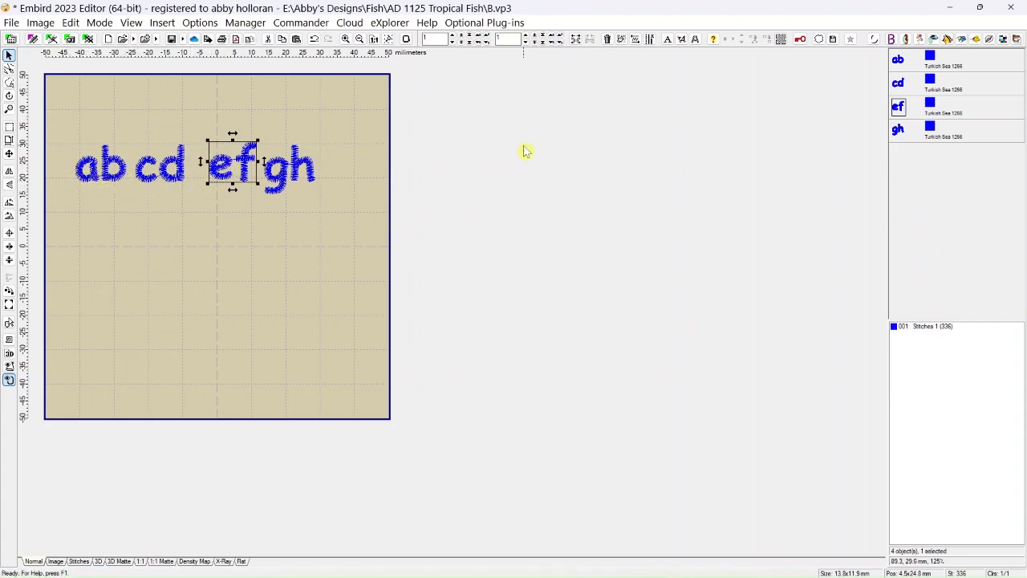
Select the ab and cd objects together and join them into one object.
click(898, 68)
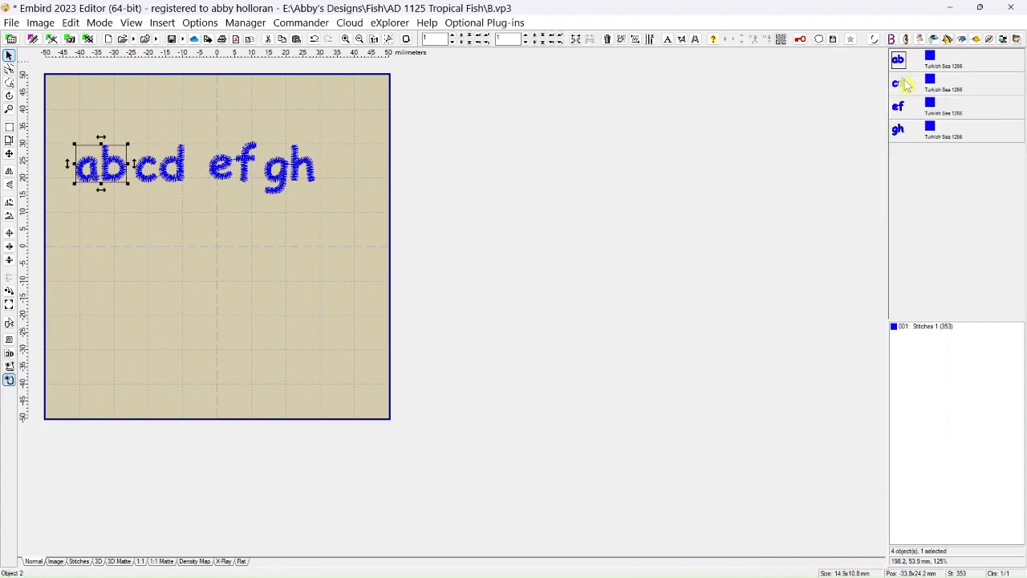
ctrl+click(905, 85)
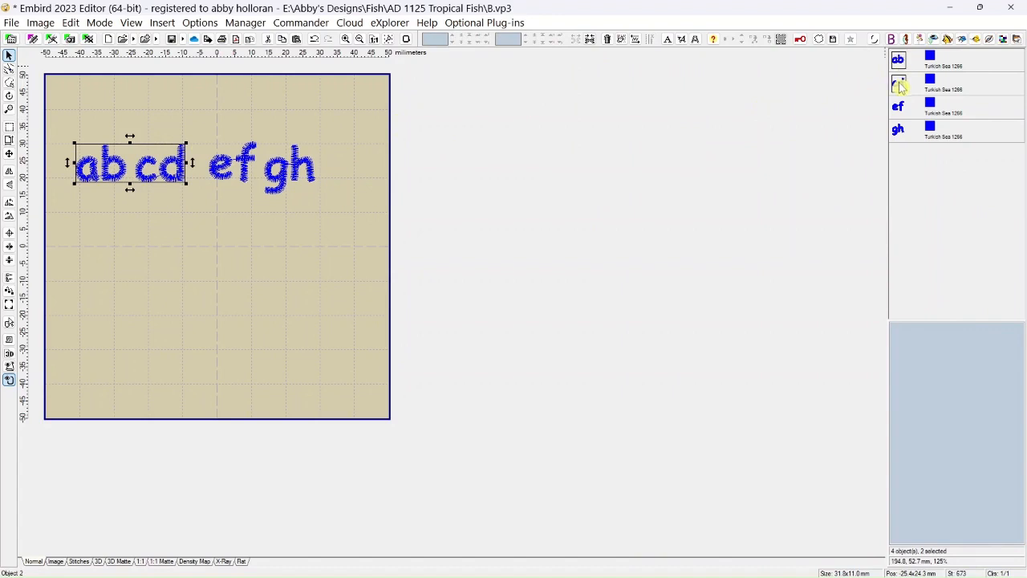
mouse_move(897, 67)
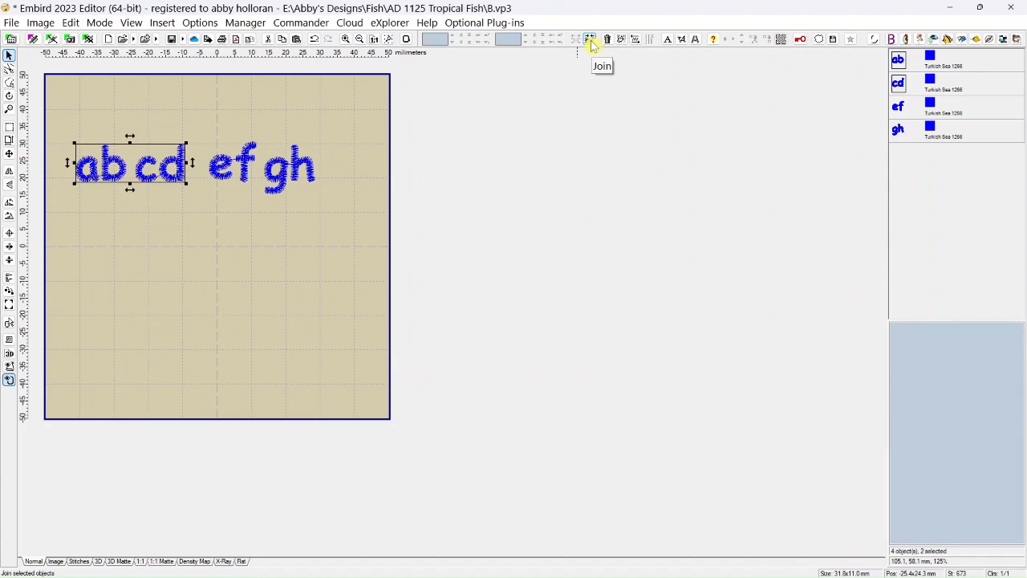
click(591, 41)
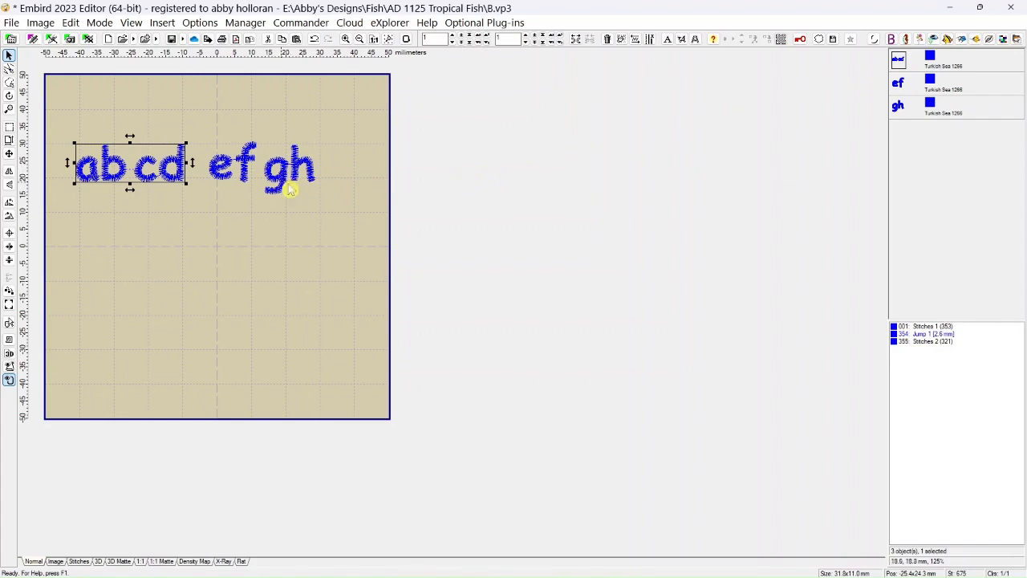
Select the ef and gh objects together and join them into one object.
click(903, 90)
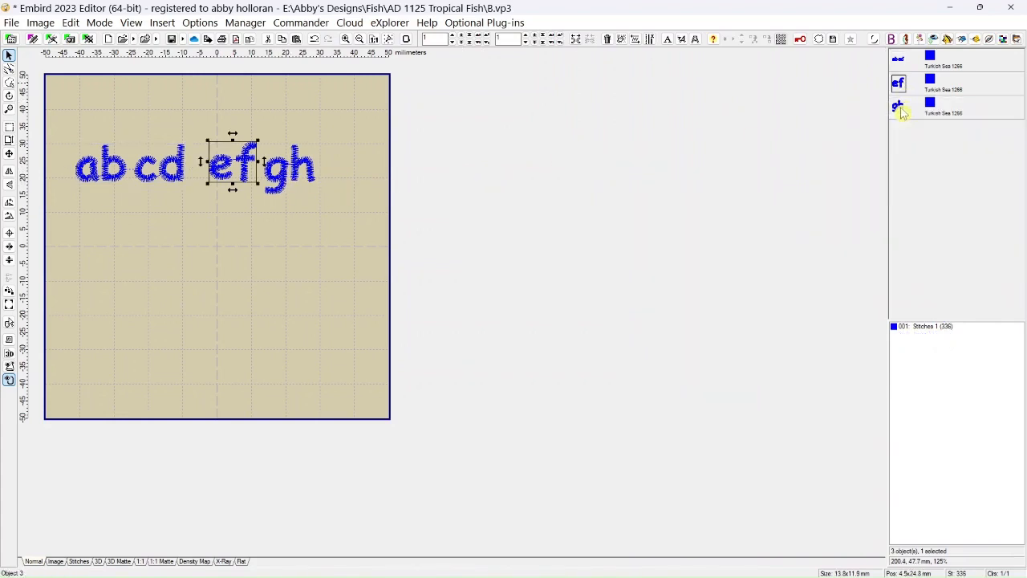
ctrl+click(900, 107)
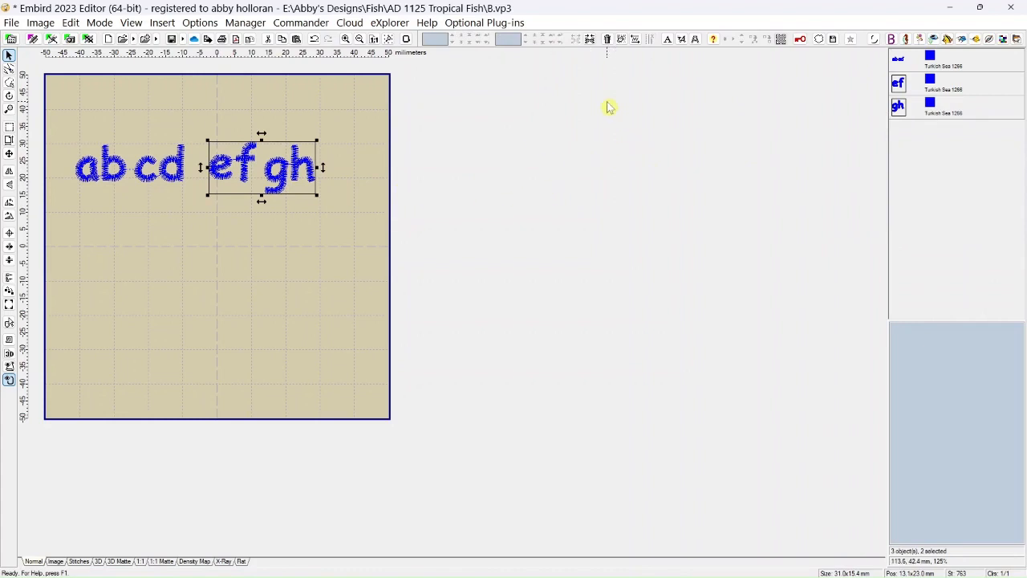
click(590, 39)
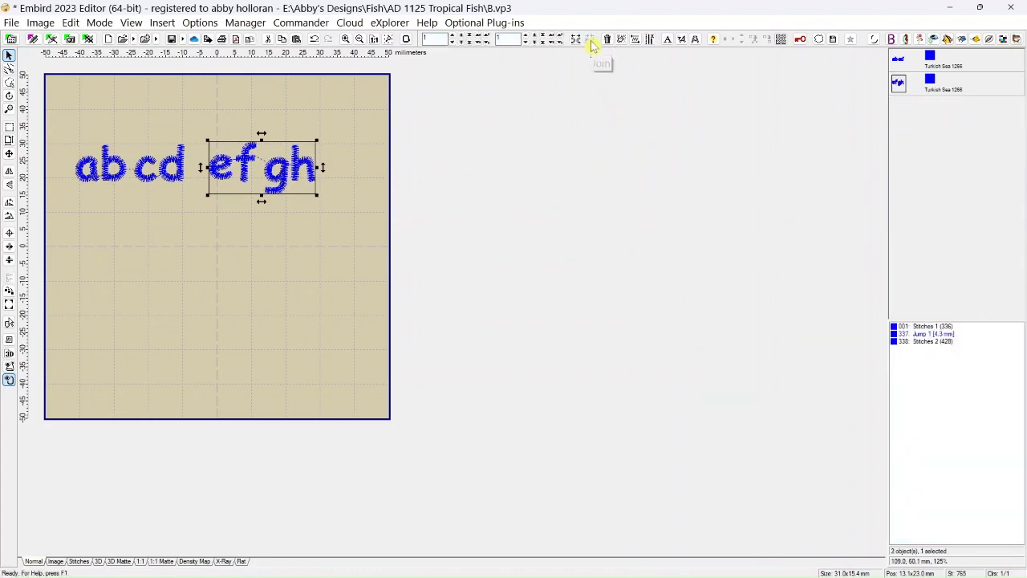
Join the abcd and efgh objects into a single lettering object.
click(900, 62)
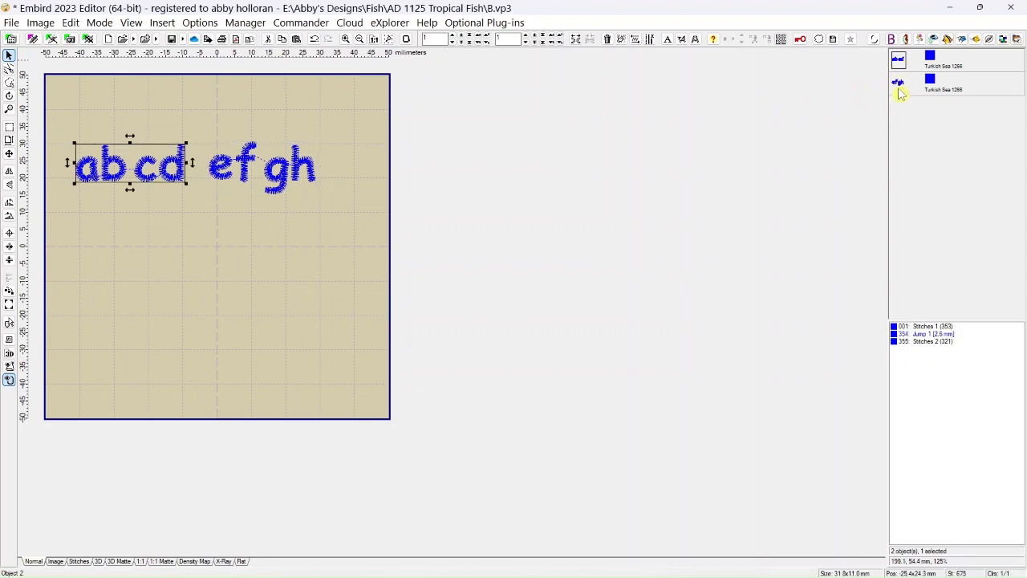
ctrl+click(899, 86)
click(590, 39)
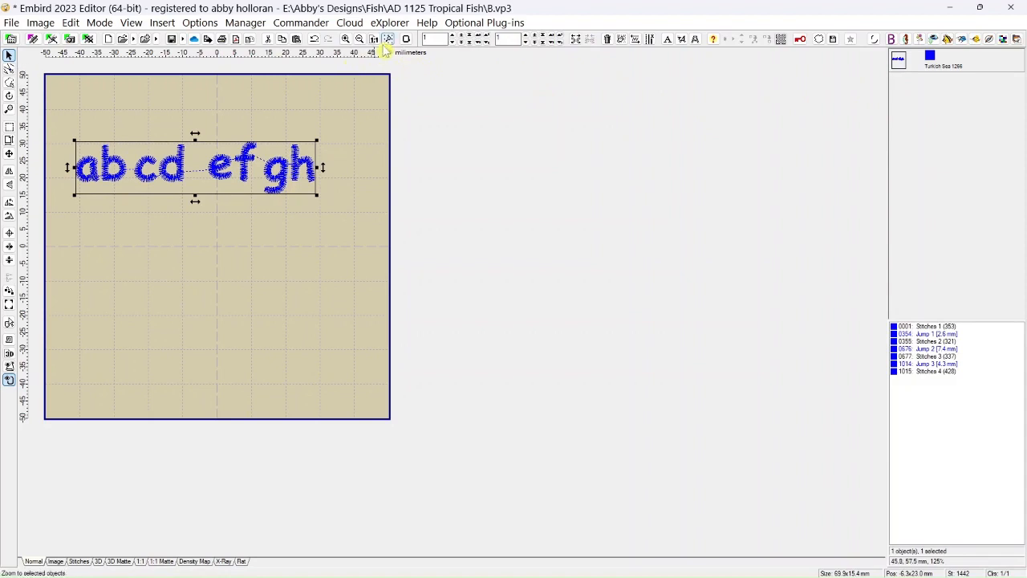
Undo the last three joins to restore ab, cd, ef and gh as separate objects.
click(315, 40)
click(315, 40)
click(315, 40)
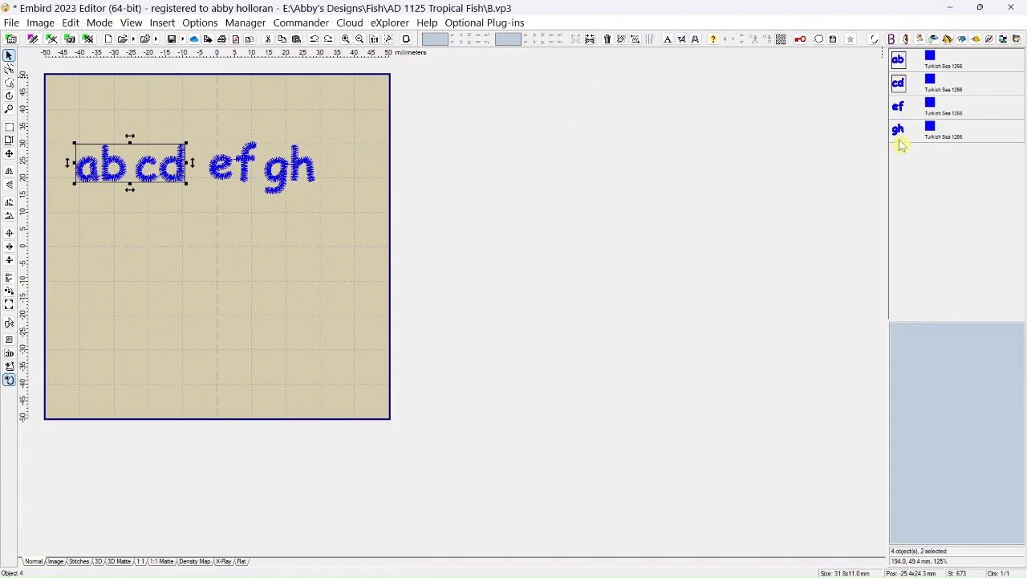
Select all four letter-pair objects and join them into one object in a single operation.
click(899, 63)
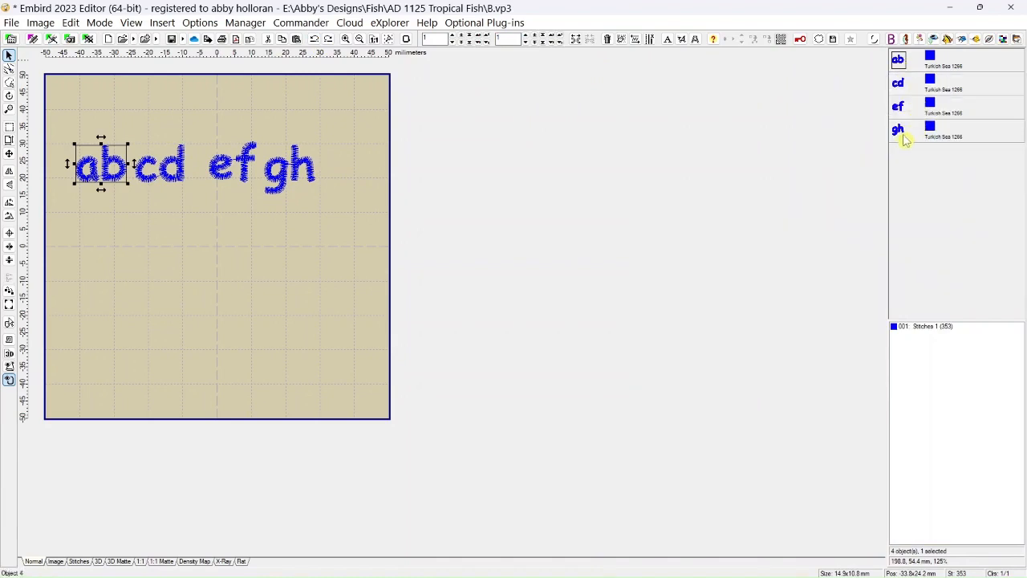
shift+click(900, 140)
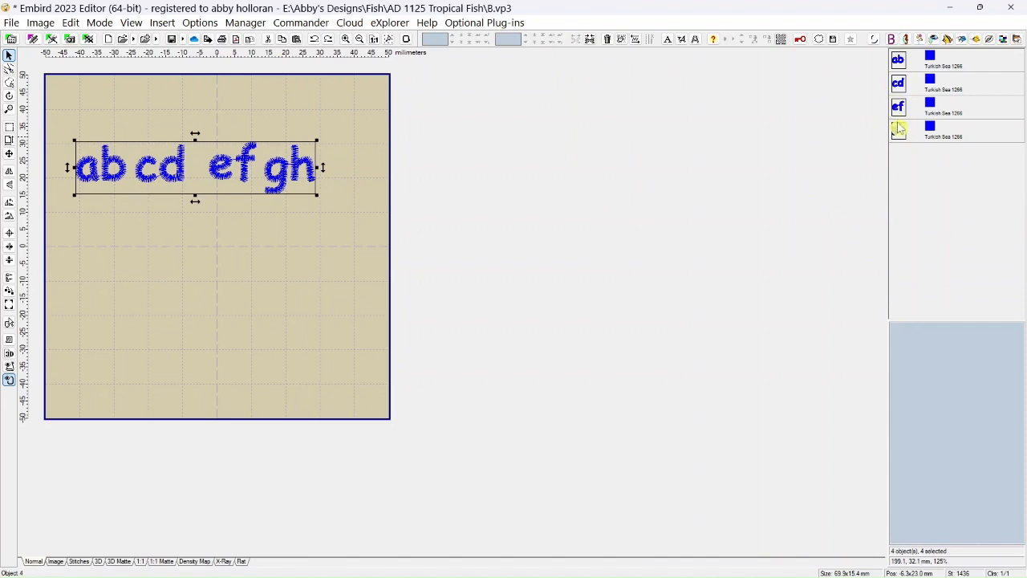
click(346, 295)
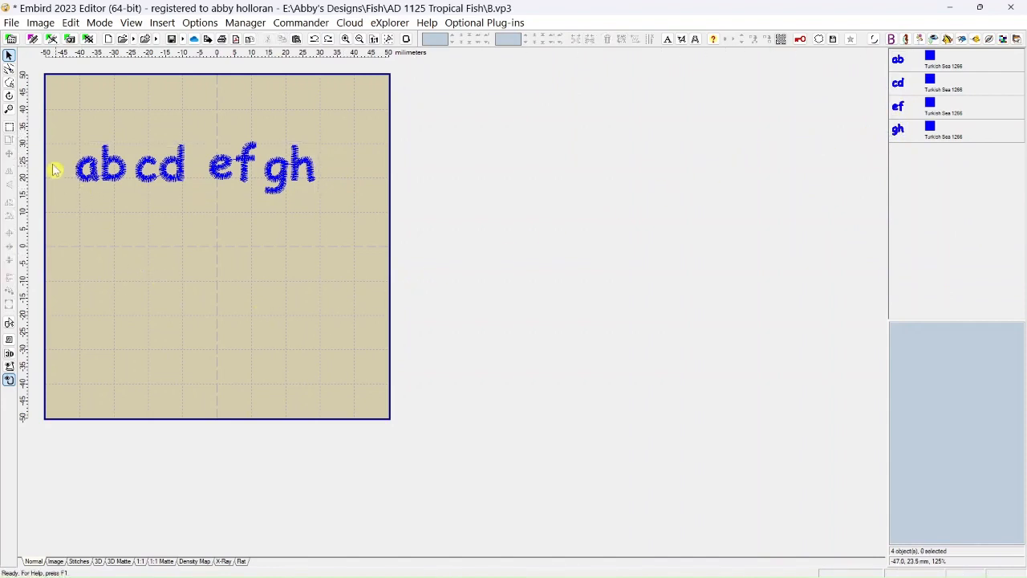
click(11, 133)
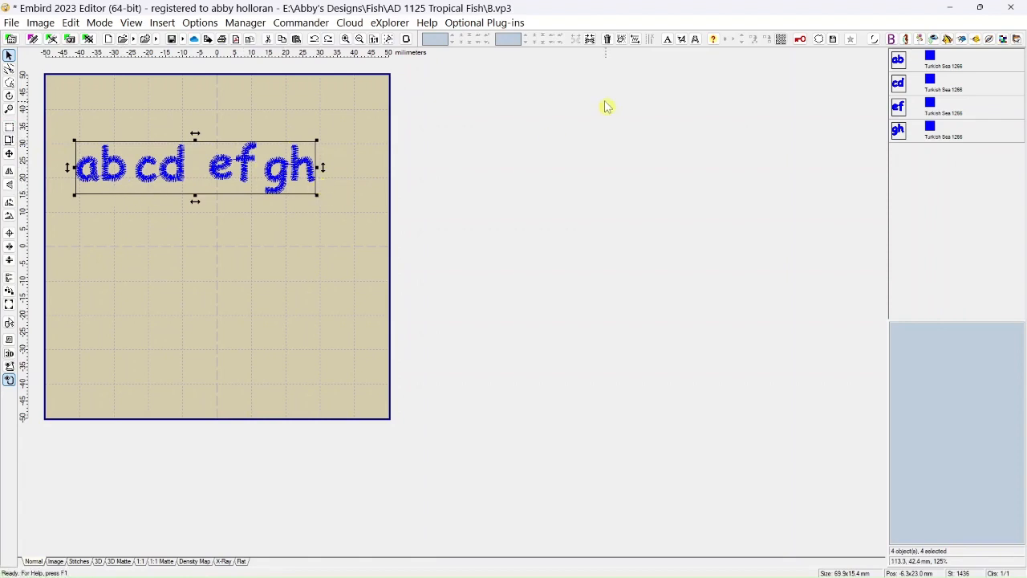
click(590, 38)
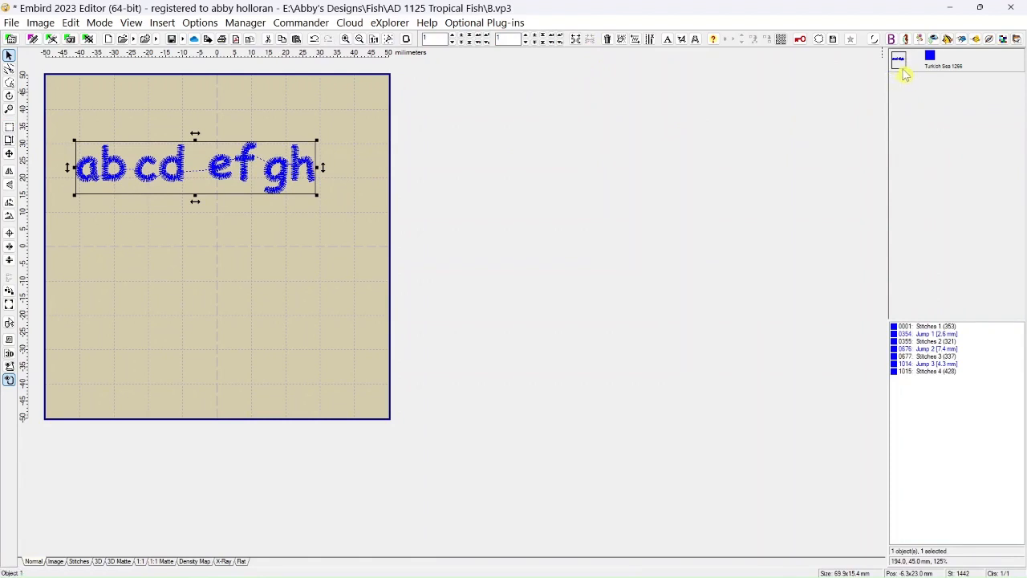
mouse_move(902, 72)
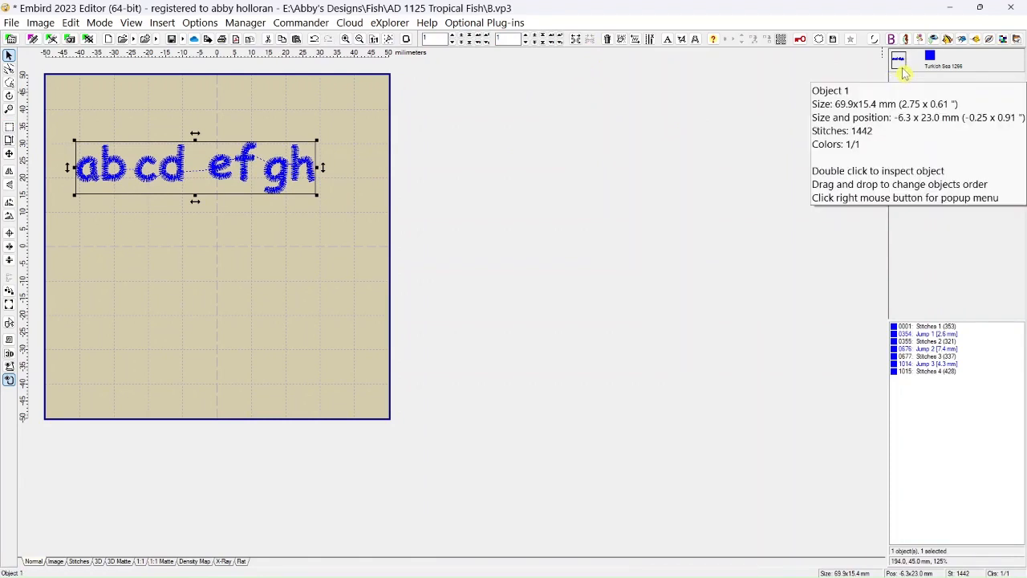
Look over the Colors commands, and undo the join of the four letter-pair objects.
click(72, 26)
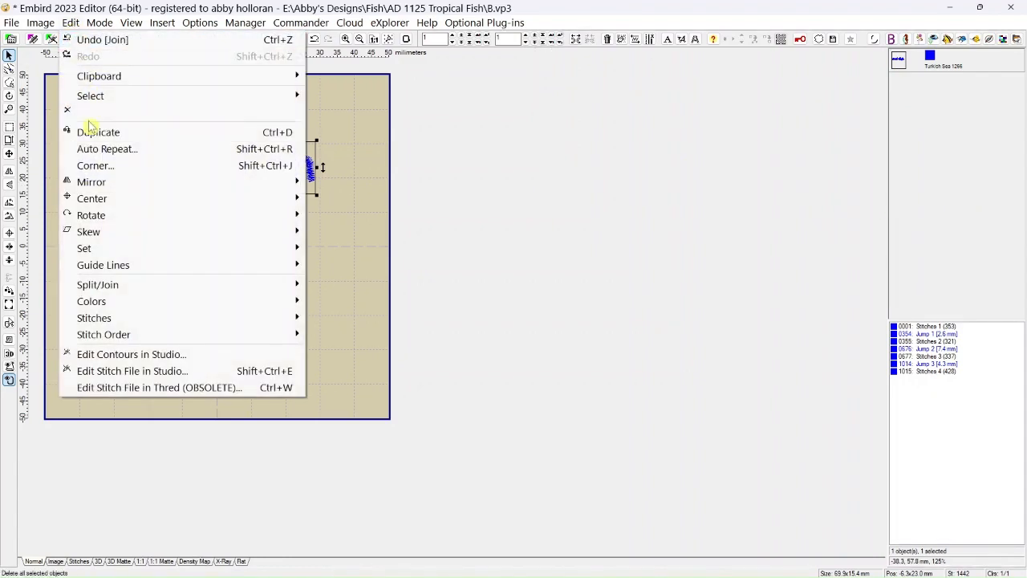
mouse_move(98, 305)
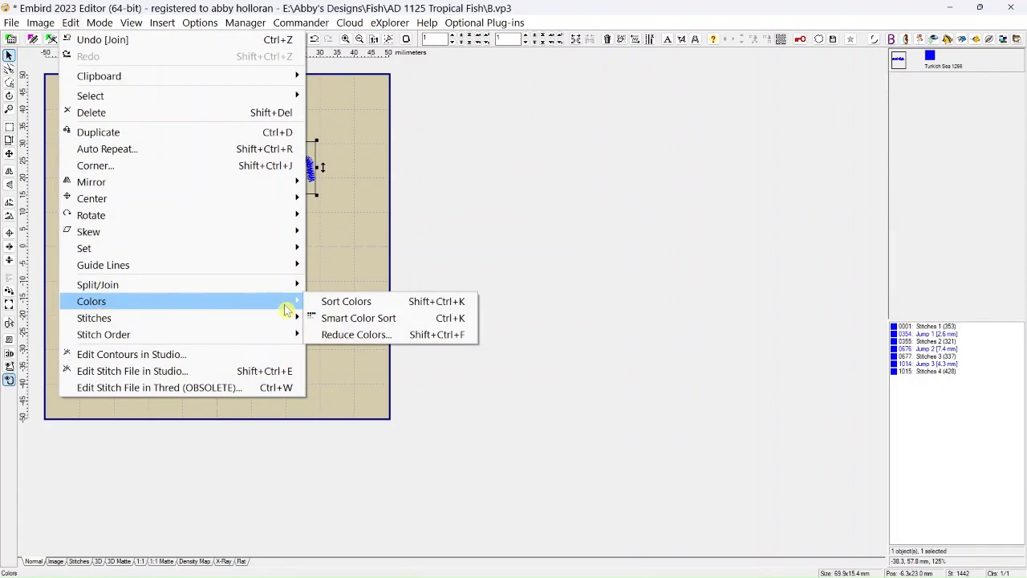
click(566, 204)
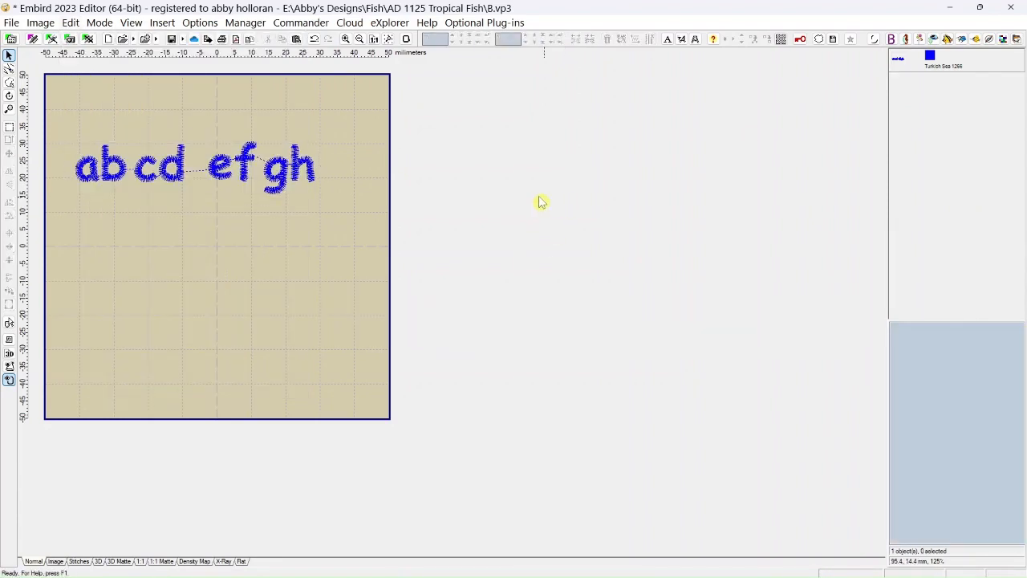
click(317, 41)
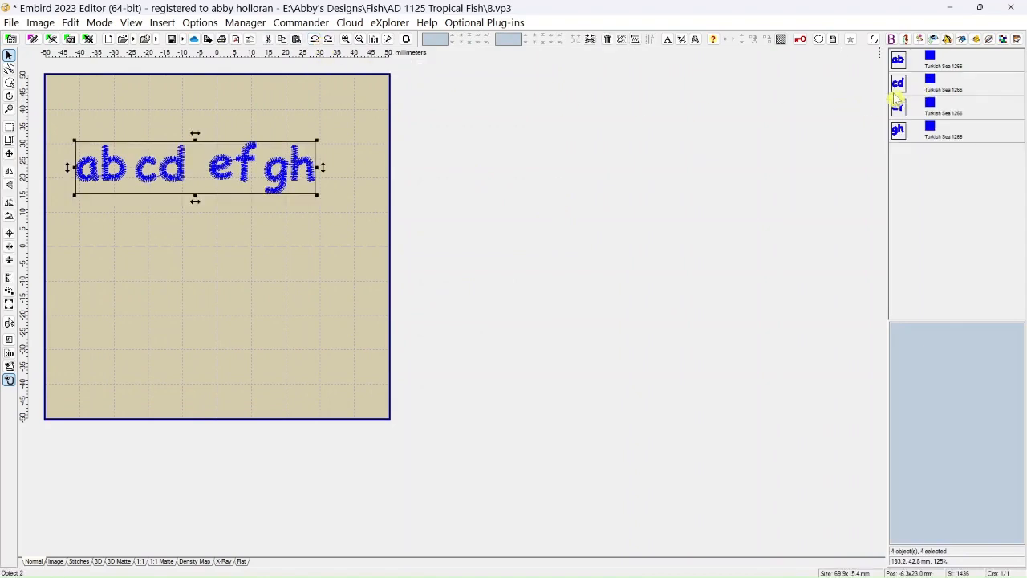
Change the cd object's thread color to Cabernet 1381 from the Madeira Rayon catalog.
mouse_move(929, 90)
right_click(932, 85)
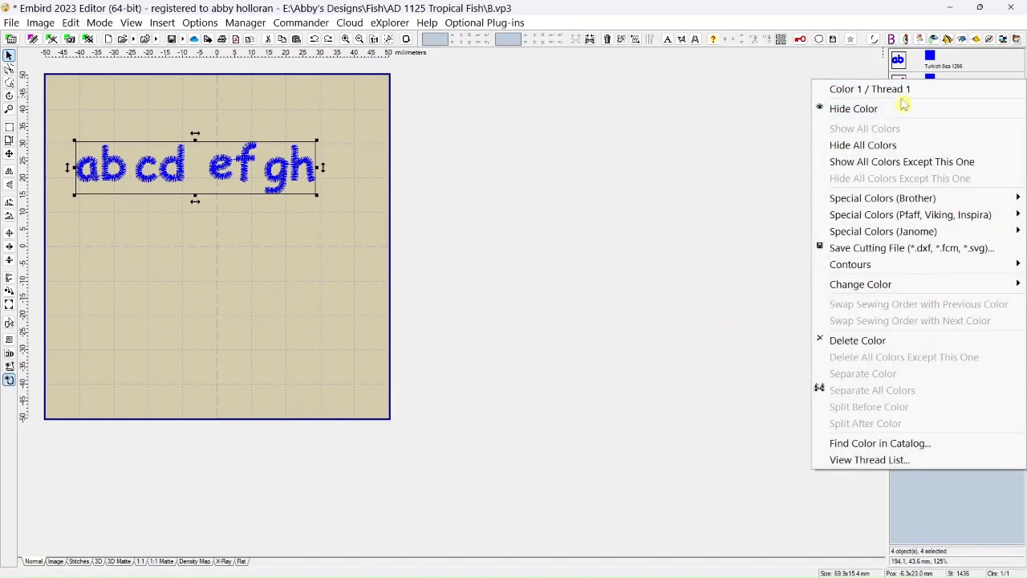
mouse_move(887, 285)
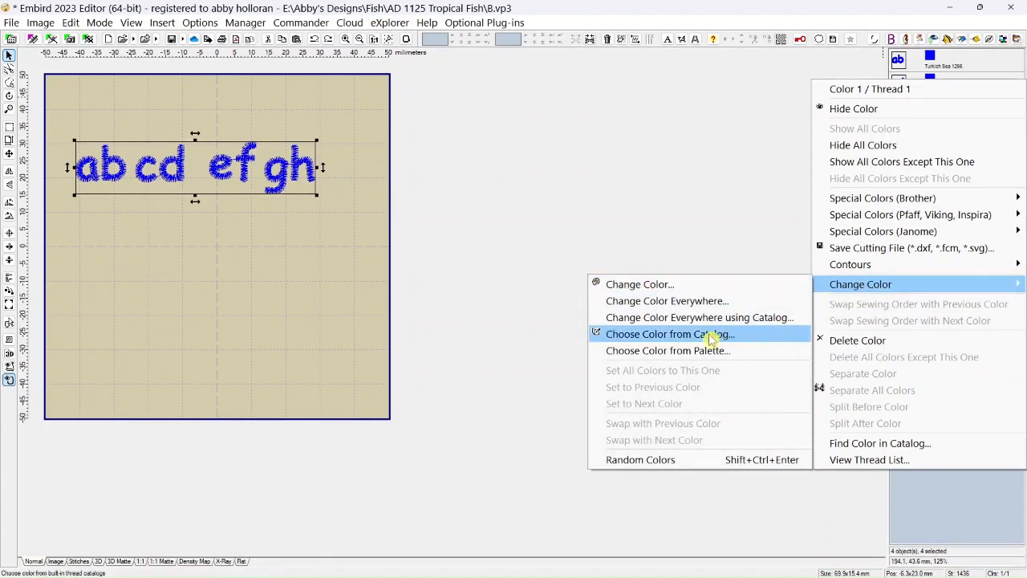
click(668, 337)
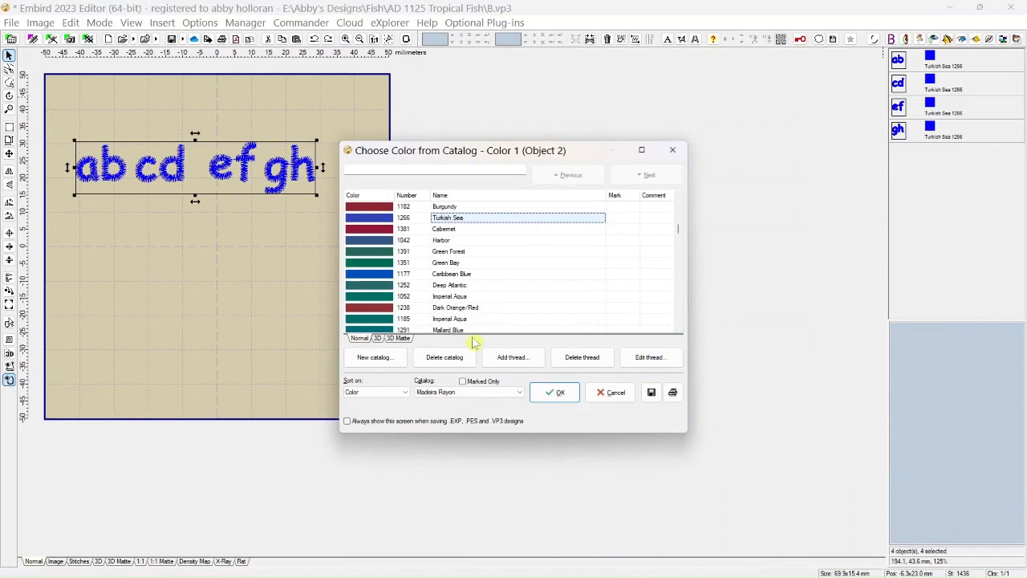
key(Down)
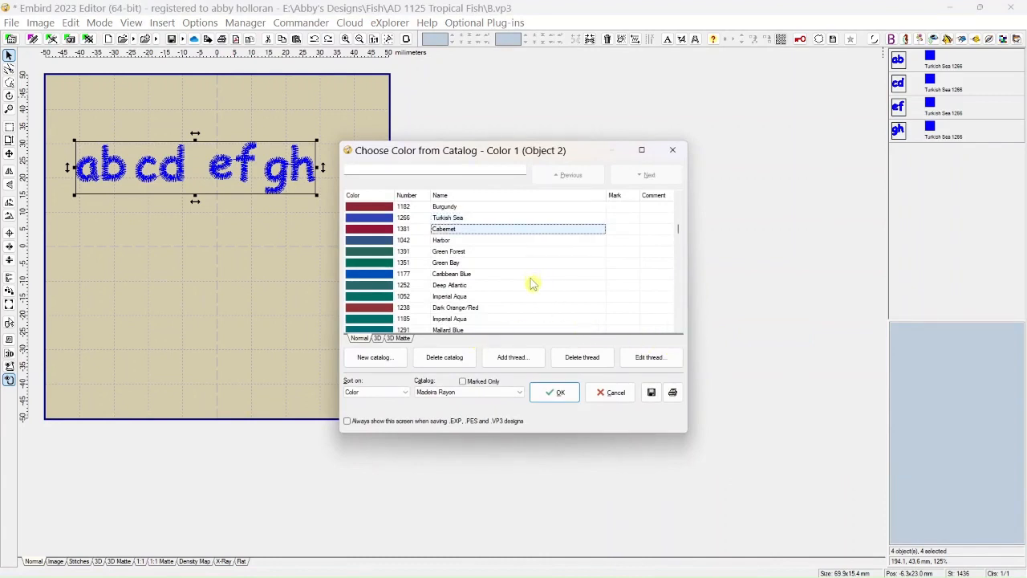
click(385, 231)
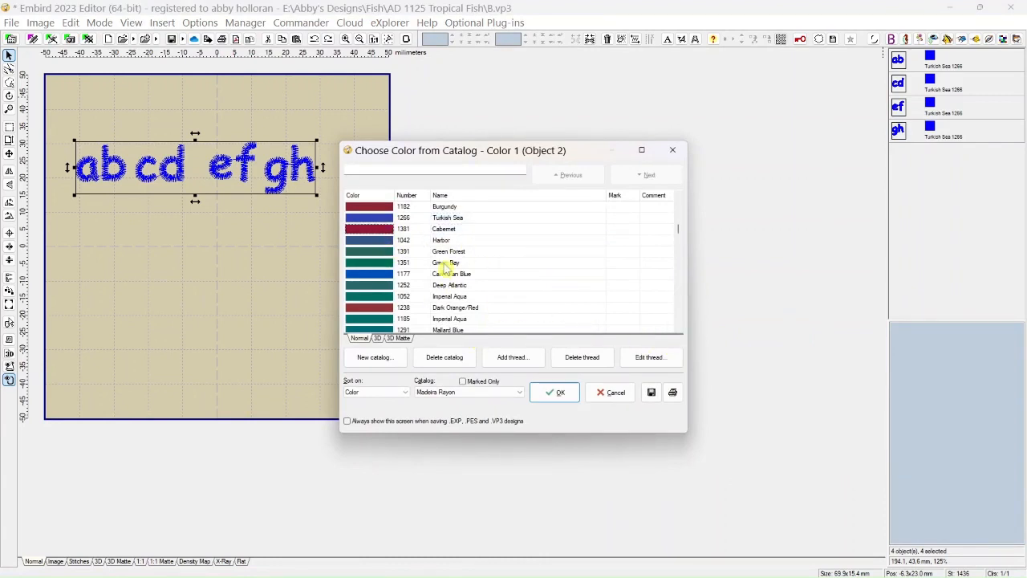
click(553, 392)
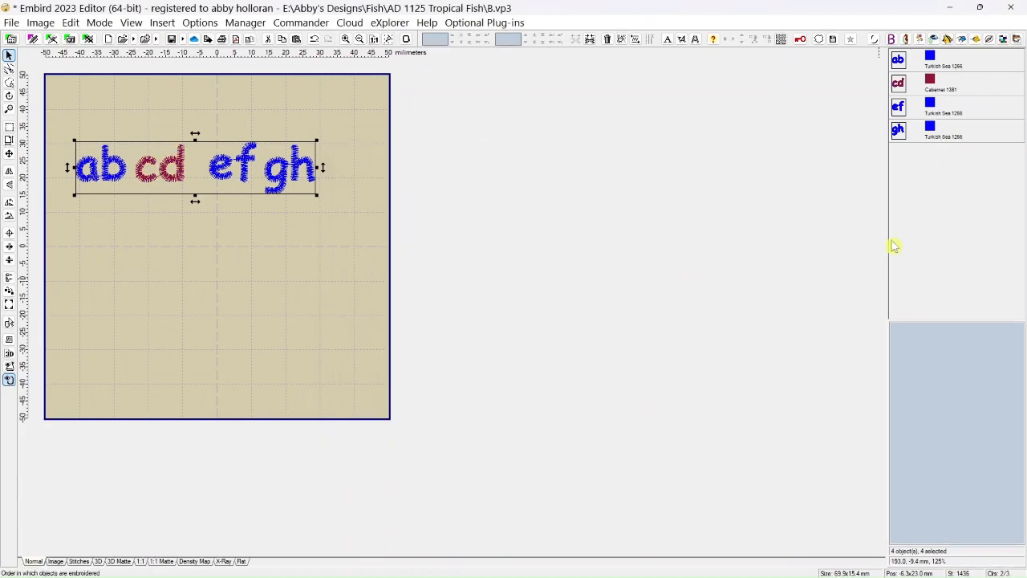
Open the catalog color selection for the gh object and browse the list of available thread catalogs.
right_click(933, 133)
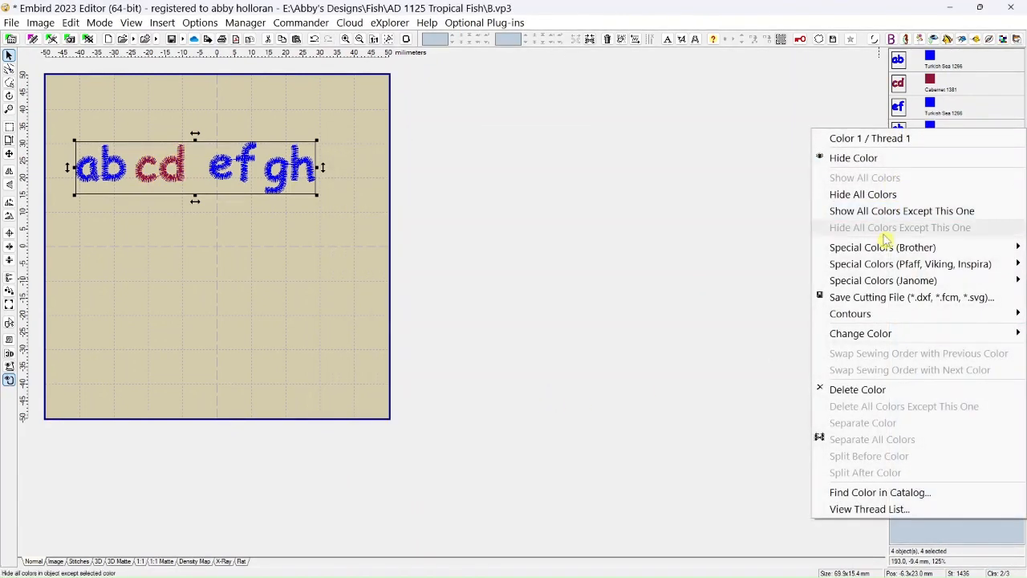
mouse_move(882, 335)
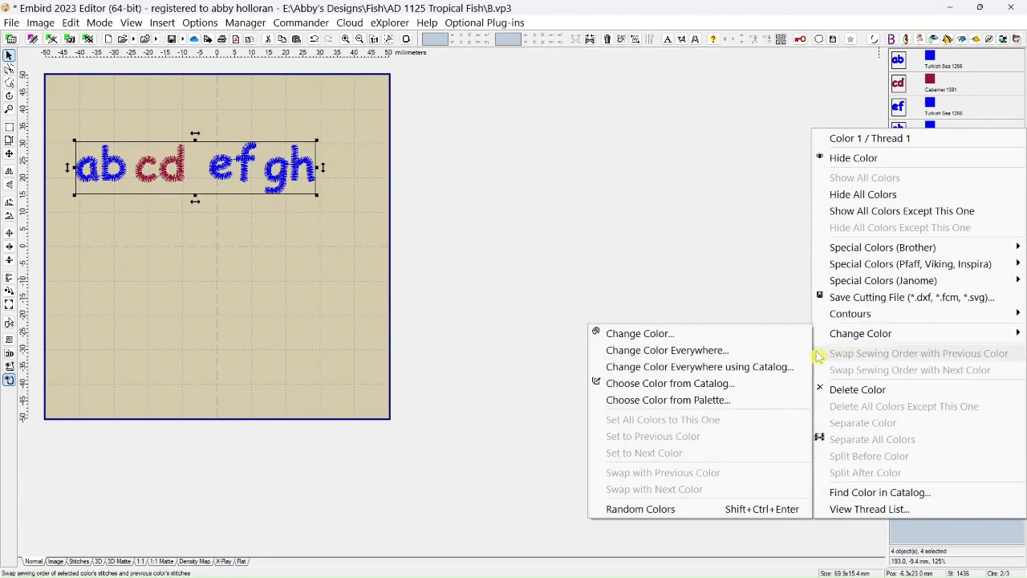
click(720, 385)
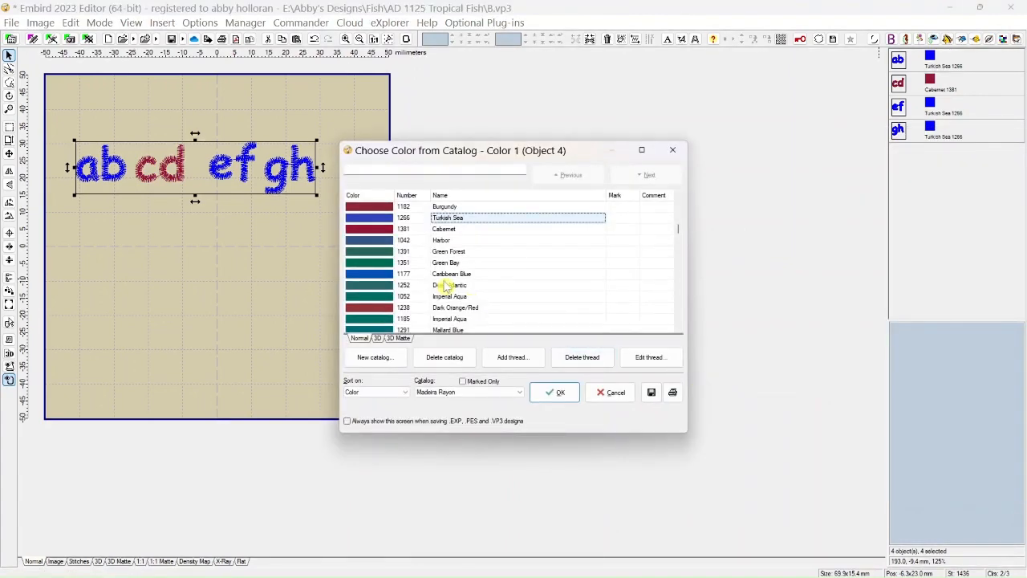
click(373, 233)
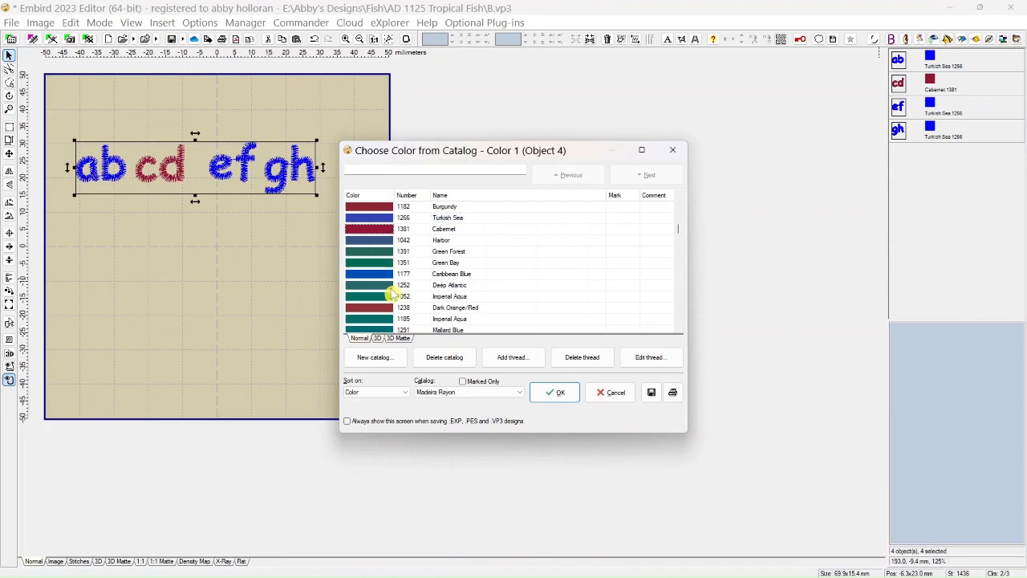
click(520, 392)
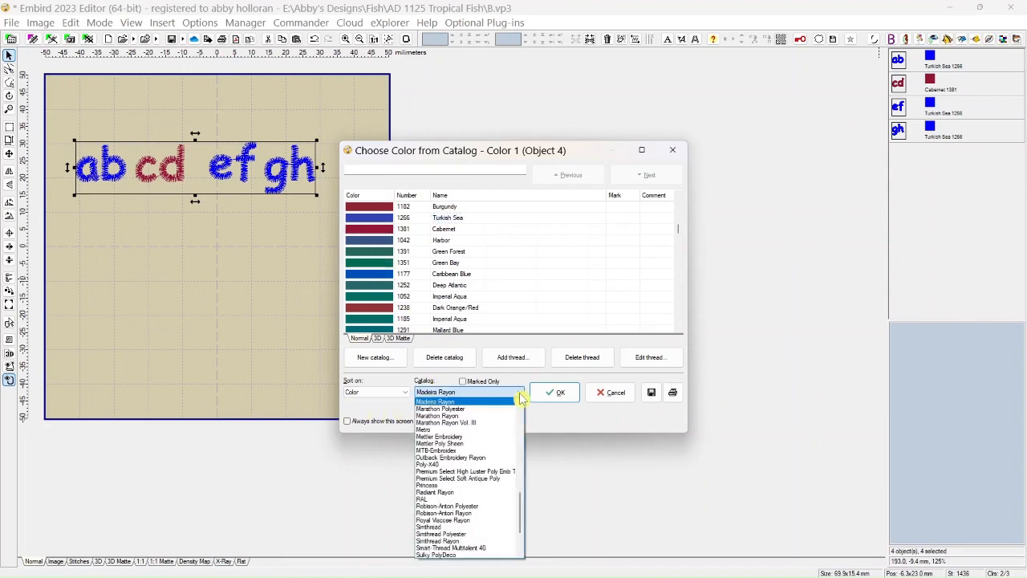
mouse_move(521, 521)
mouse_down()
mouse_move(522, 431)
mouse_move(516, 526)
mouse_up()
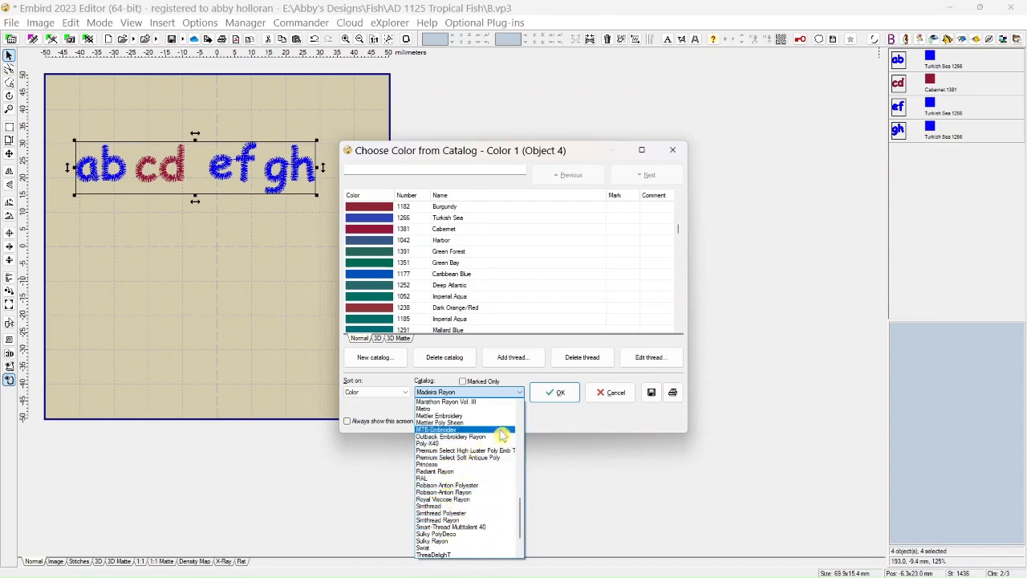
drag(519, 513, 522, 468)
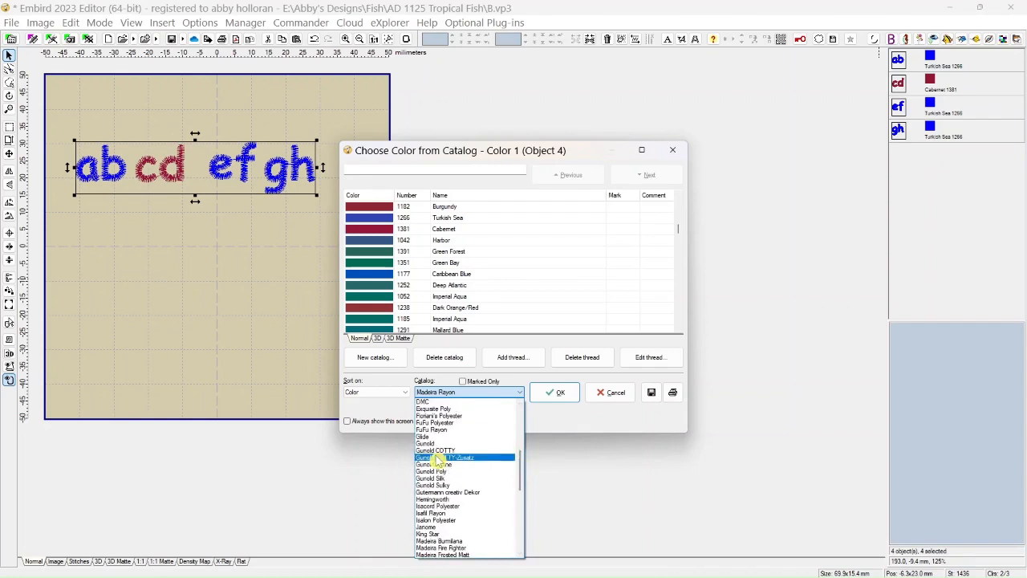
scroll(435, 459, up, 4)
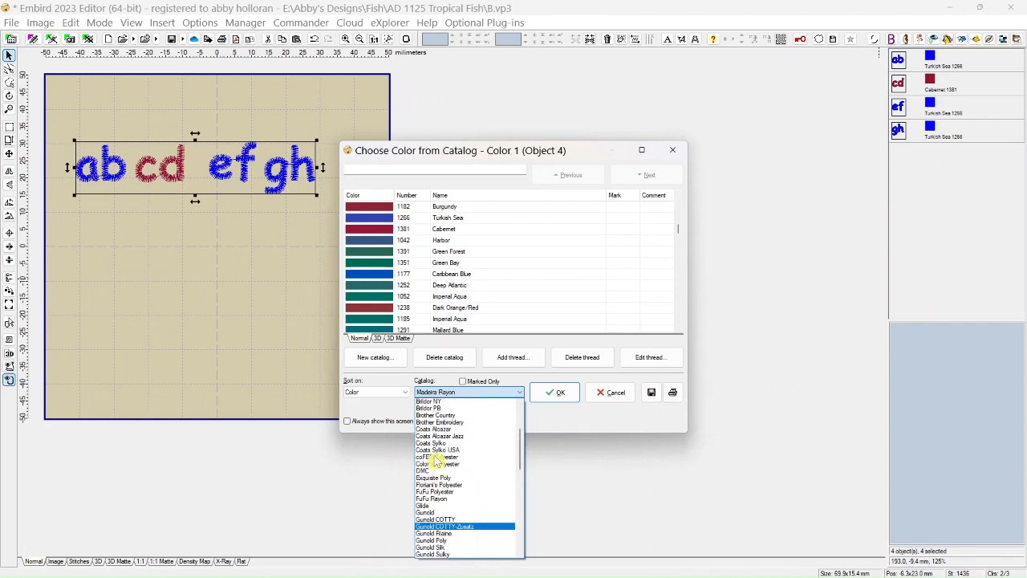
scroll(436, 458, up, 3)
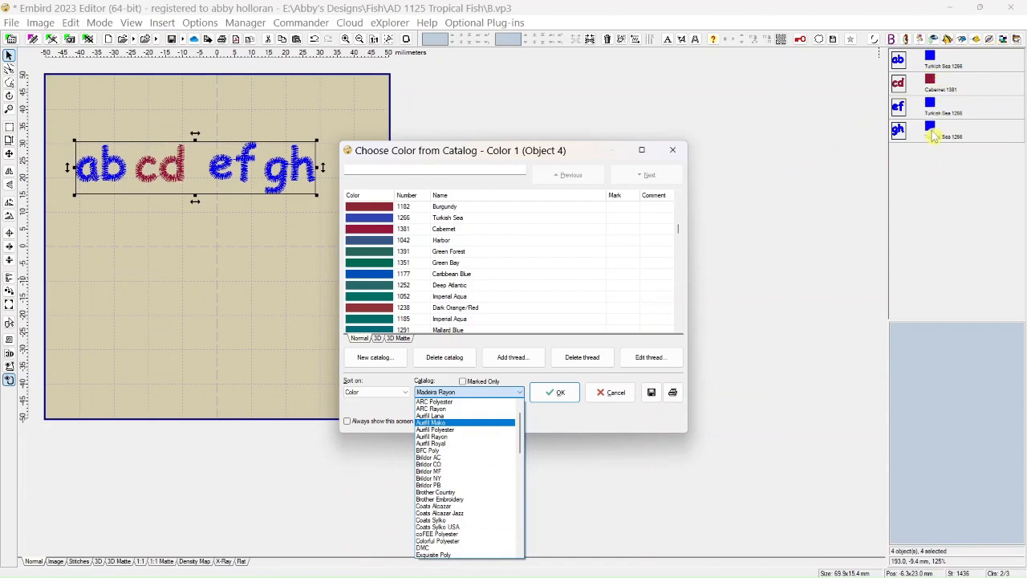
click(388, 238)
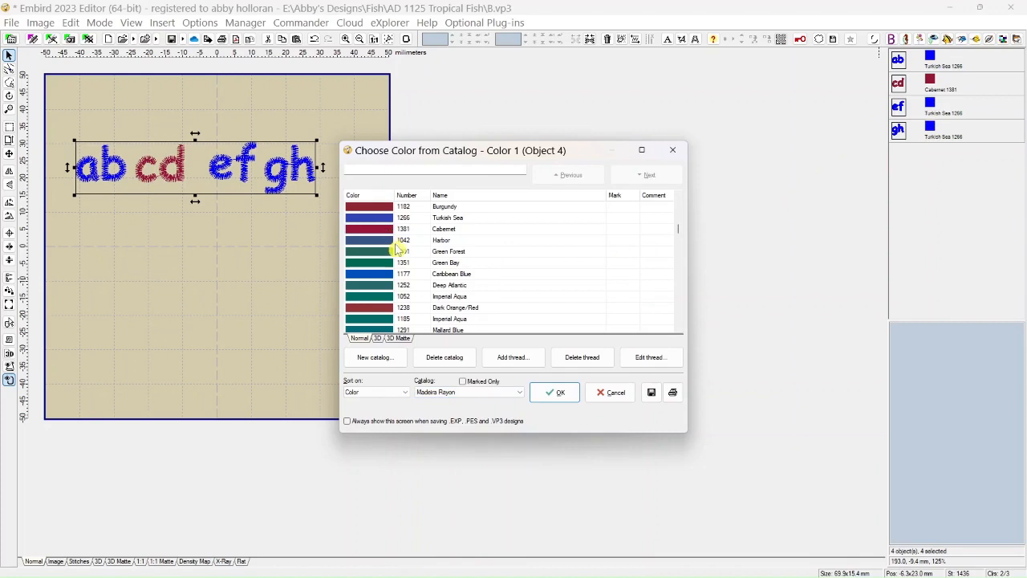
Switch the thread catalog to Robison-Anton Rayon and set the gh object's color to Cabernet 2494.
click(520, 393)
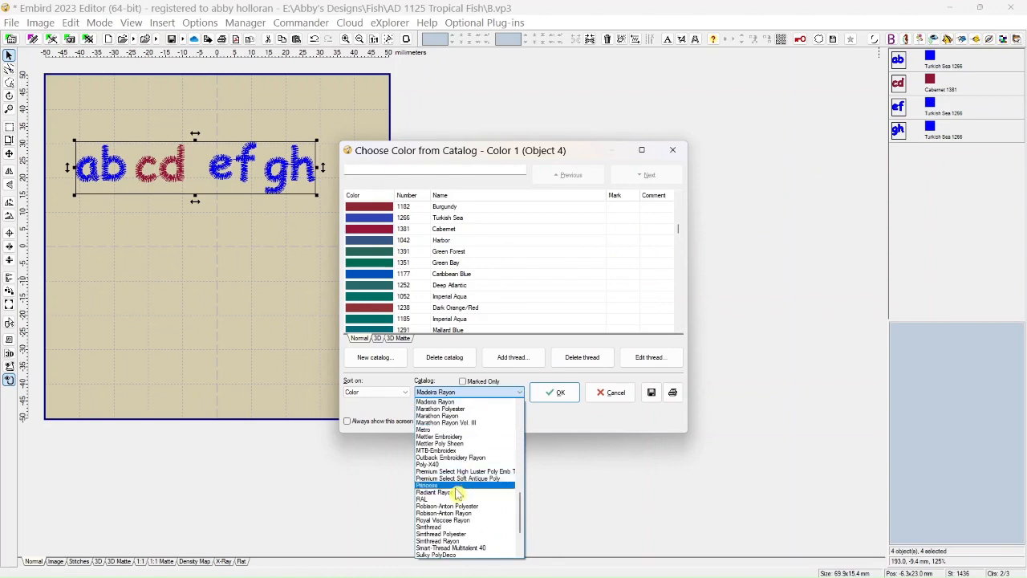
click(452, 513)
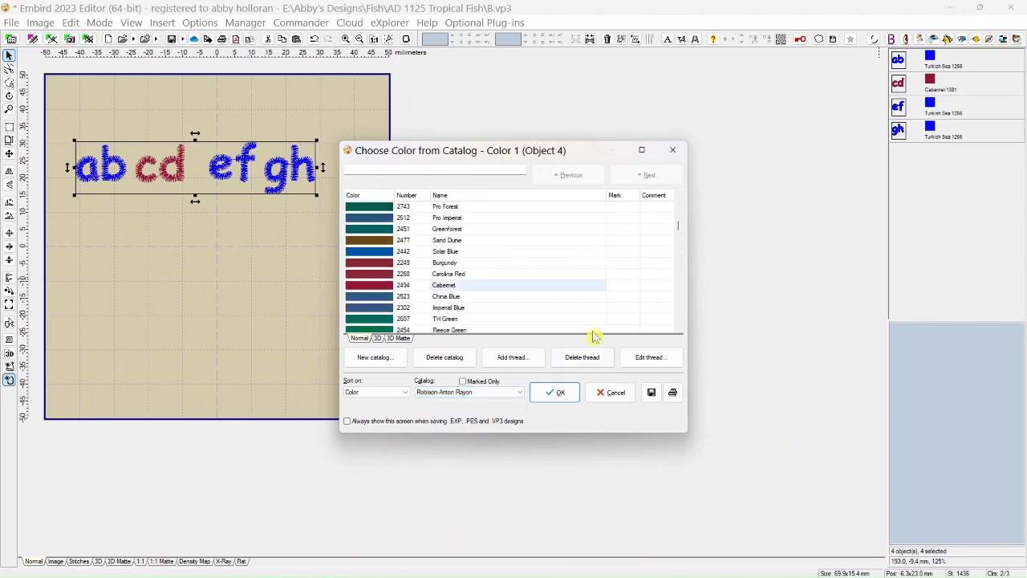
click(367, 287)
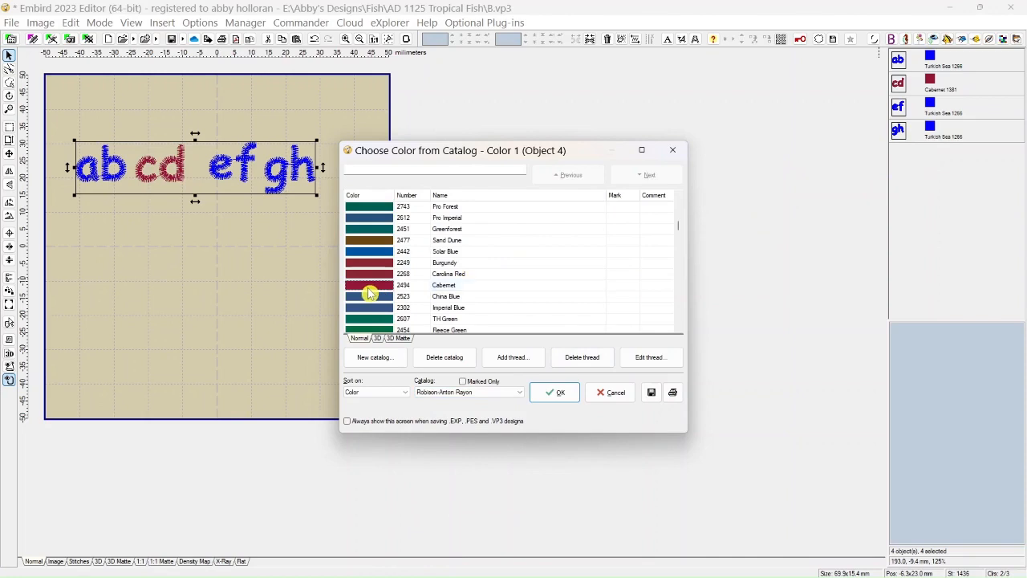
click(556, 392)
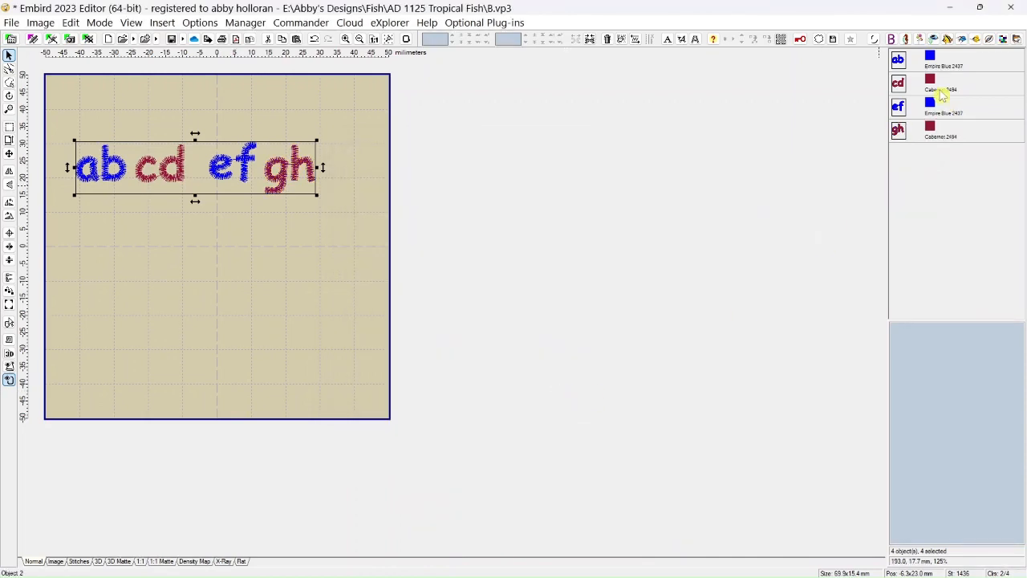
Join the four selected letter-pair objects into one object with alternating blue and cabernet colors.
mouse_move(933, 84)
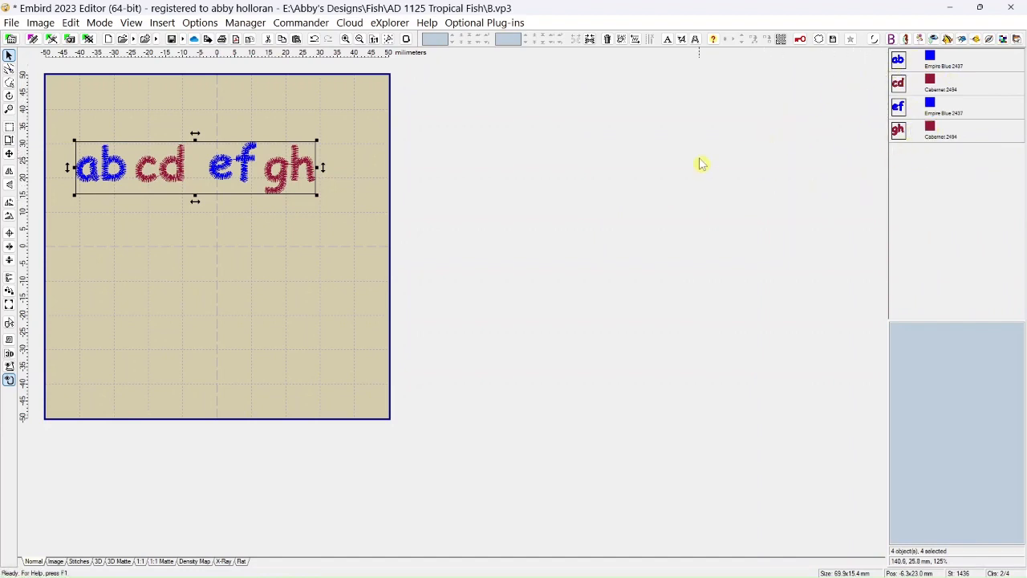
click(591, 40)
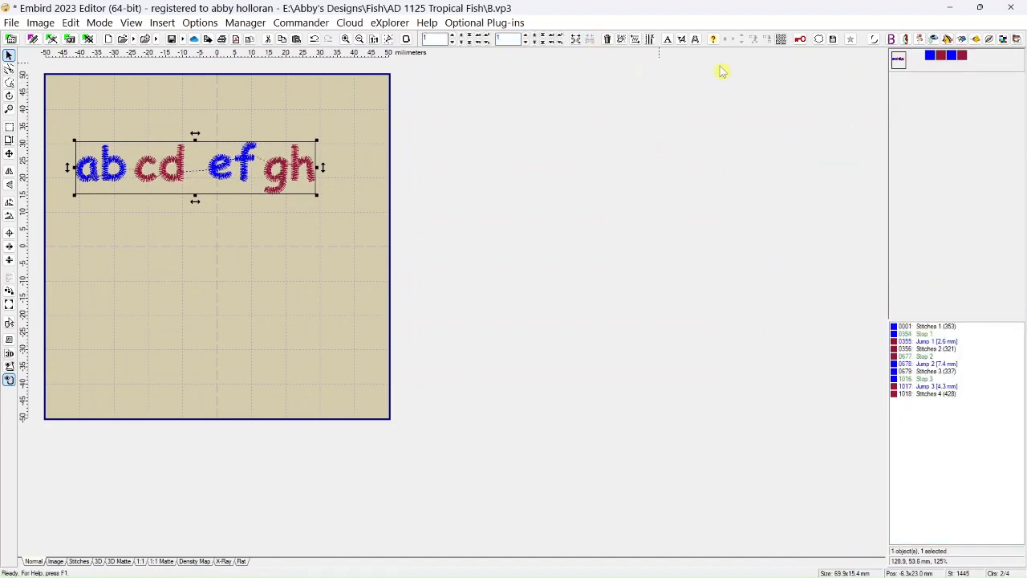
mouse_move(928, 58)
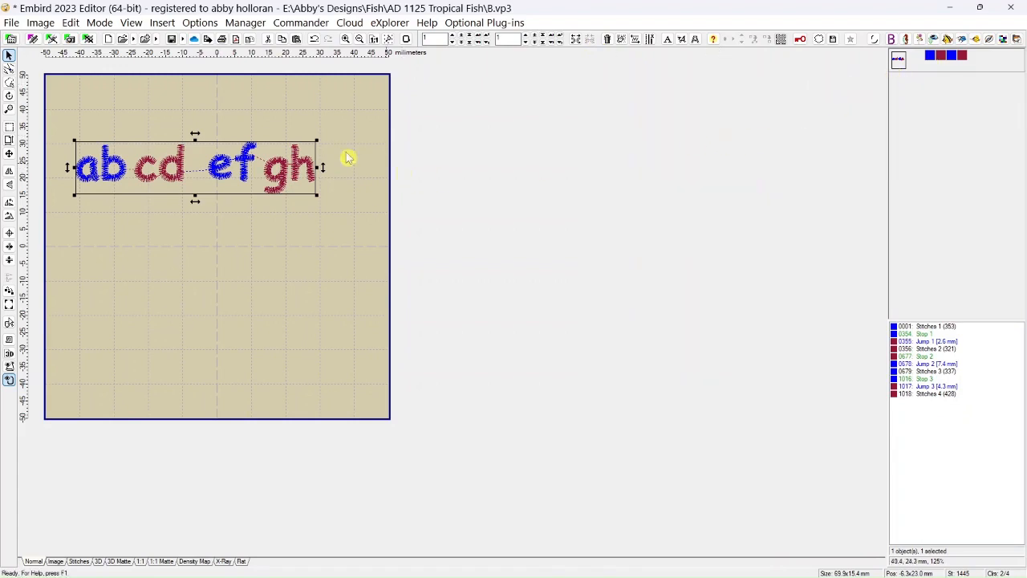
Try Smart Color Sort on the joined lettering with the offered tolerance, and undo the sort.
click(71, 22)
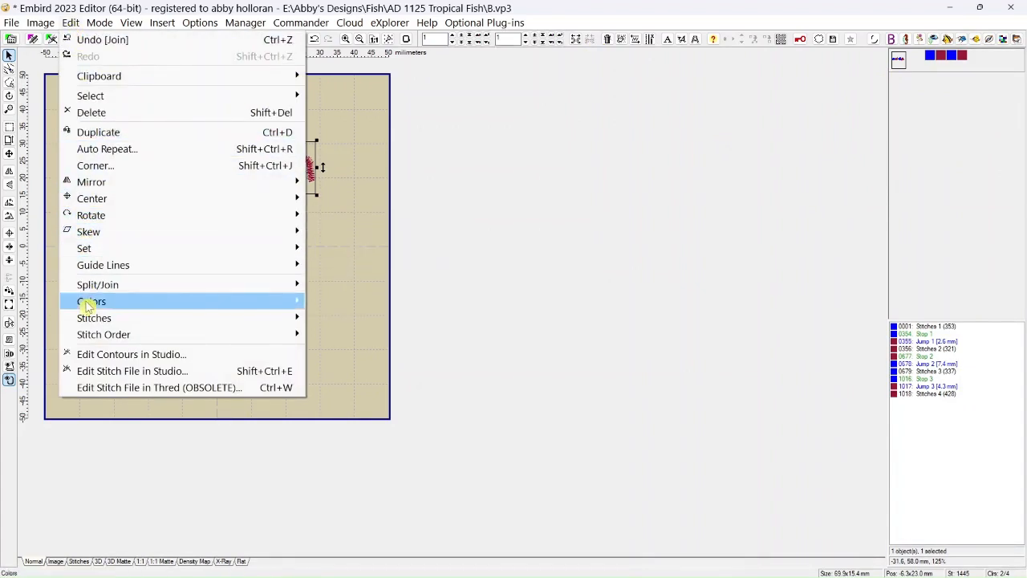
mouse_move(90, 303)
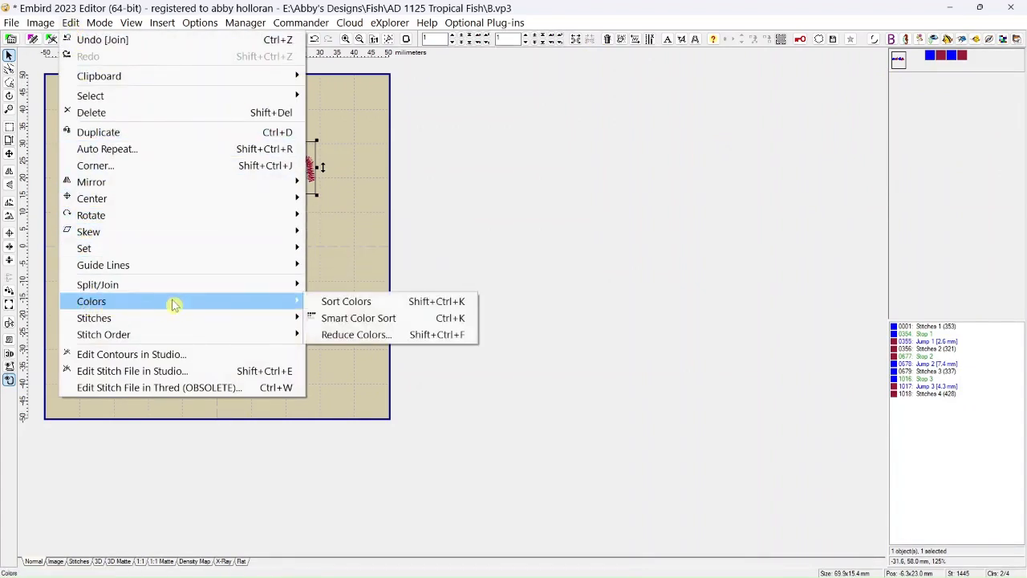
click(348, 321)
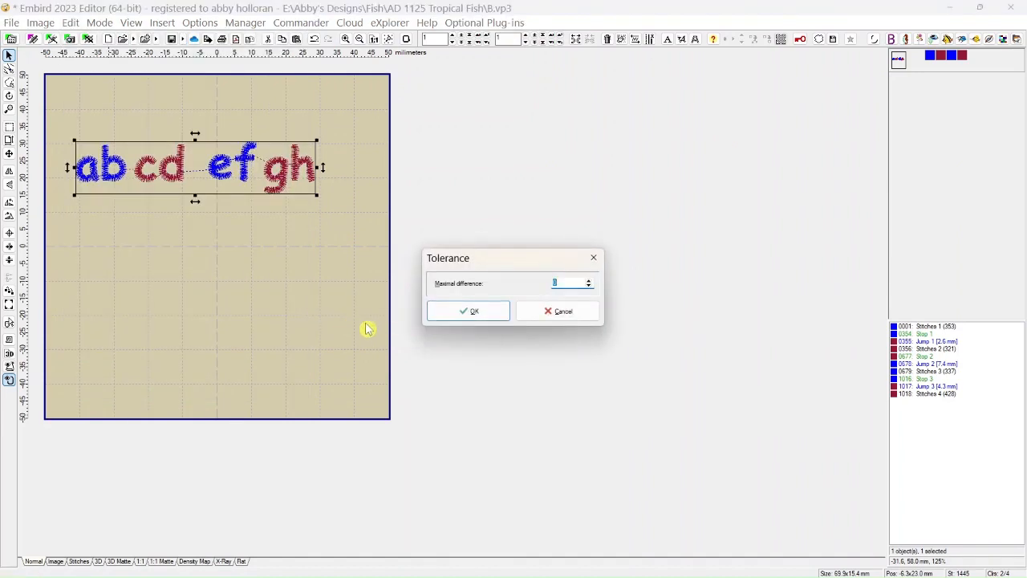
click(498, 318)
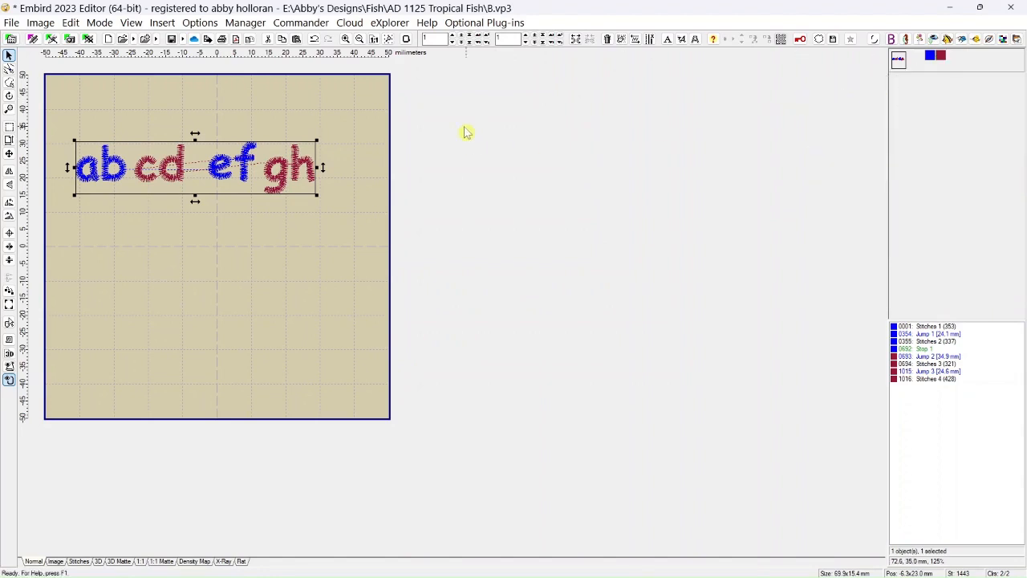
click(314, 40)
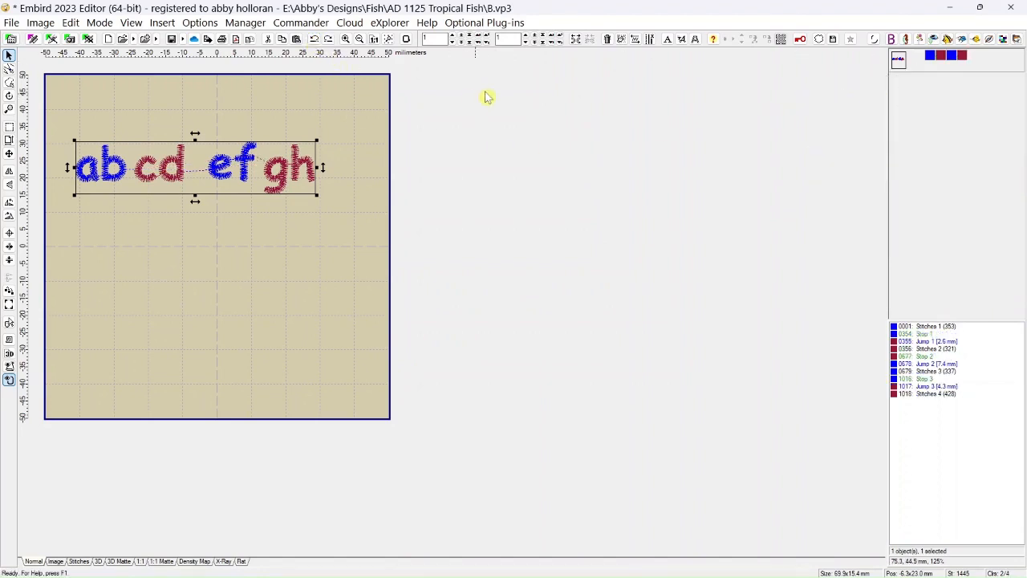
Reapply Smart Color Sort to the joined lettering object, accepting the offered maximal difference.
click(622, 44)
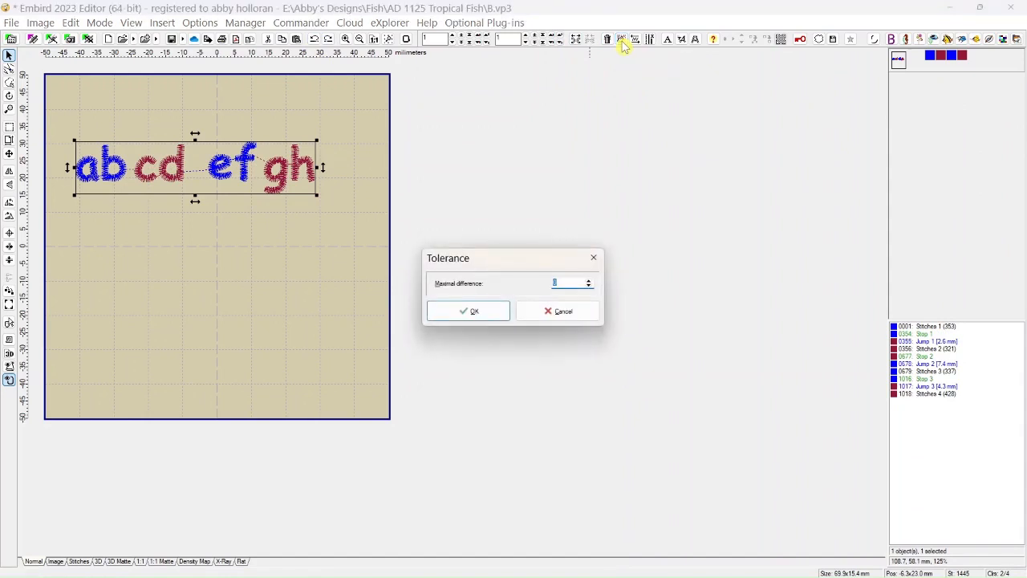
click(483, 314)
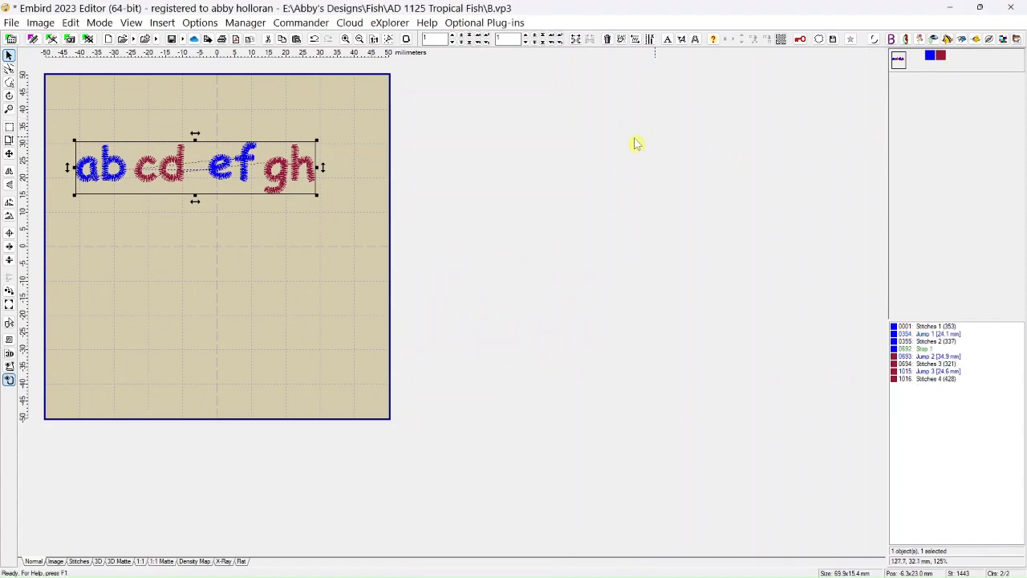
click(74, 23)
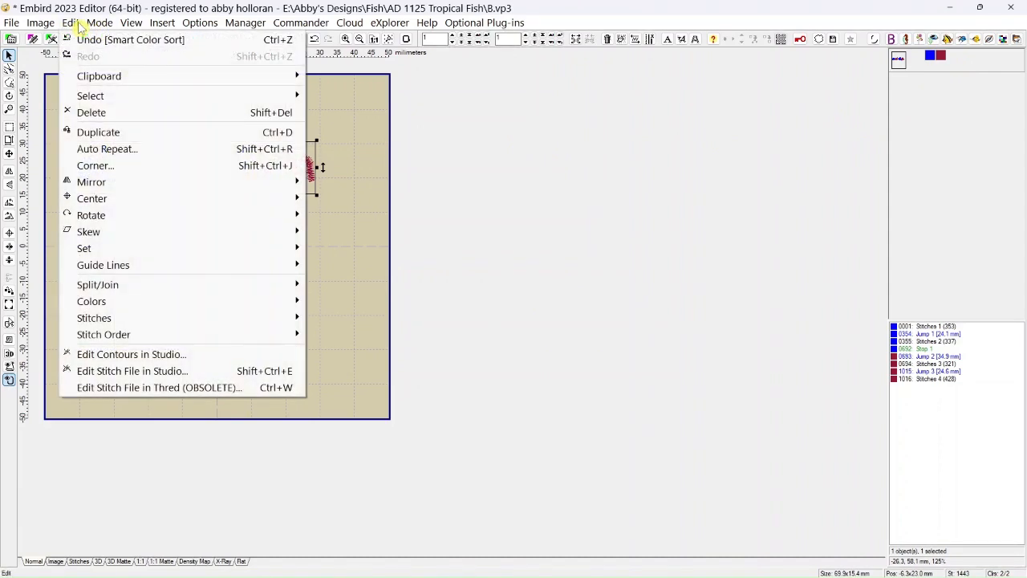
mouse_move(100, 321)
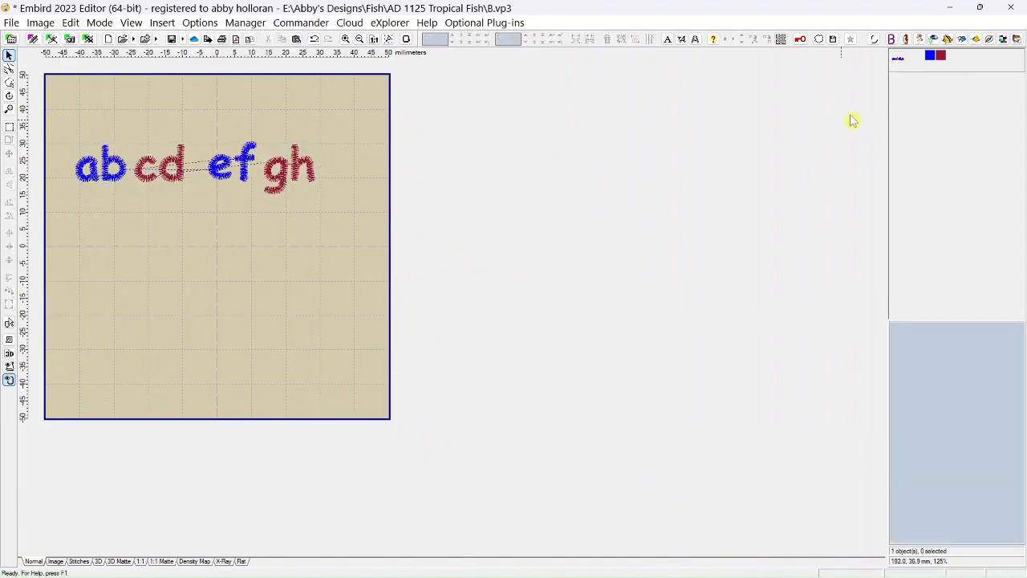
Delete the joined lettering object and open the design 90057.vip from the AD 1125 Tropical Fish folder.
click(899, 62)
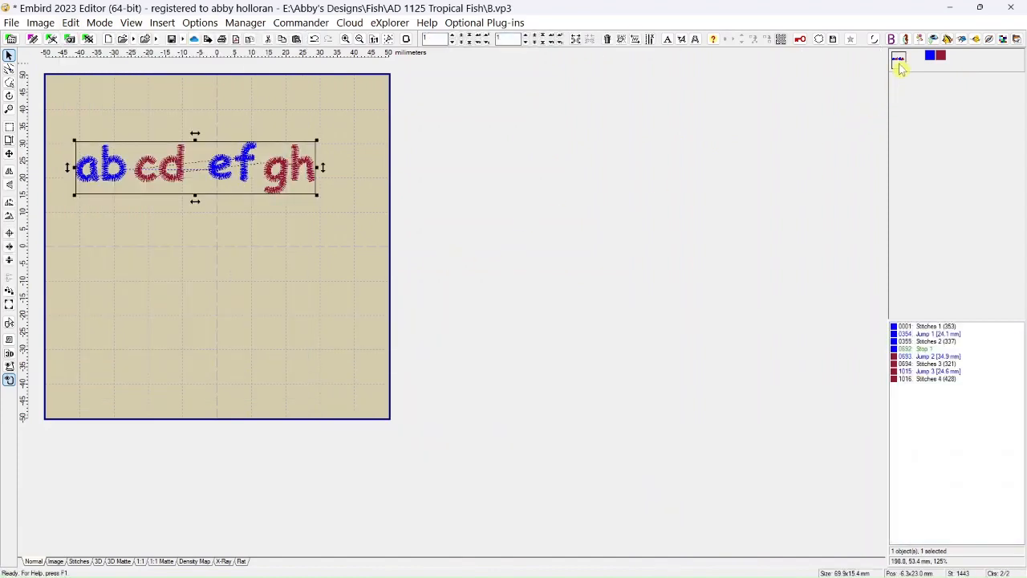
click(609, 39)
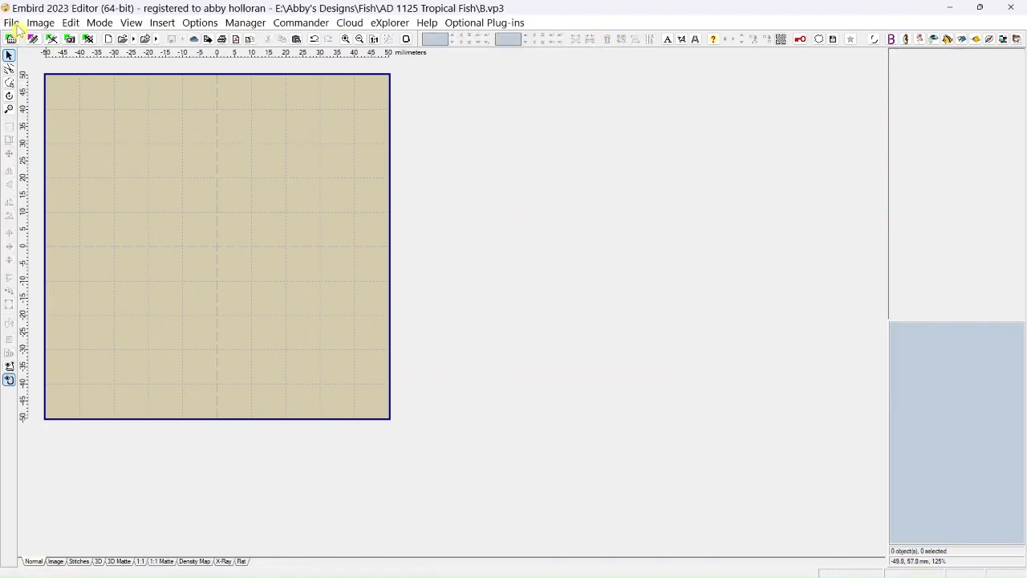
click(13, 24)
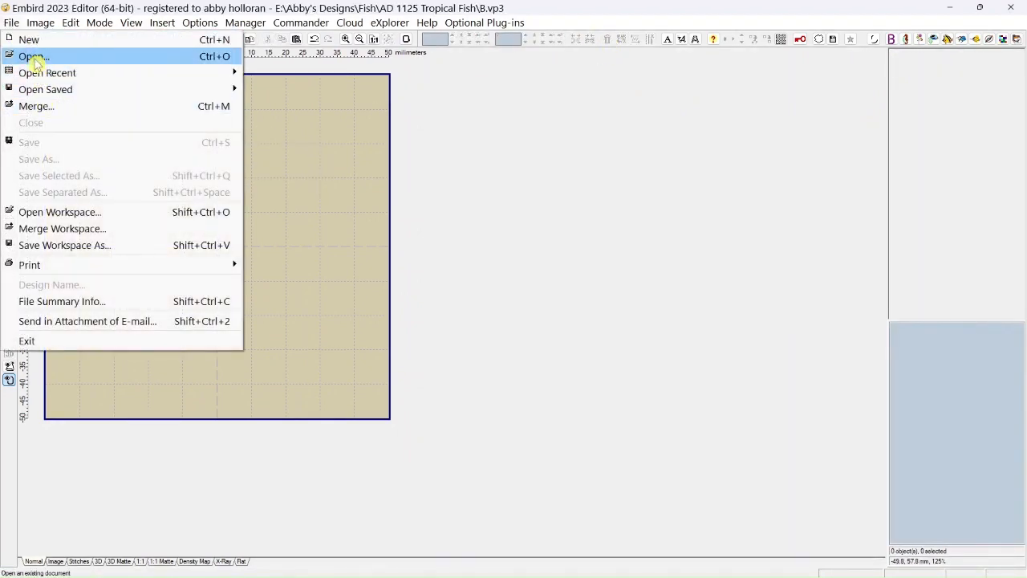
click(37, 56)
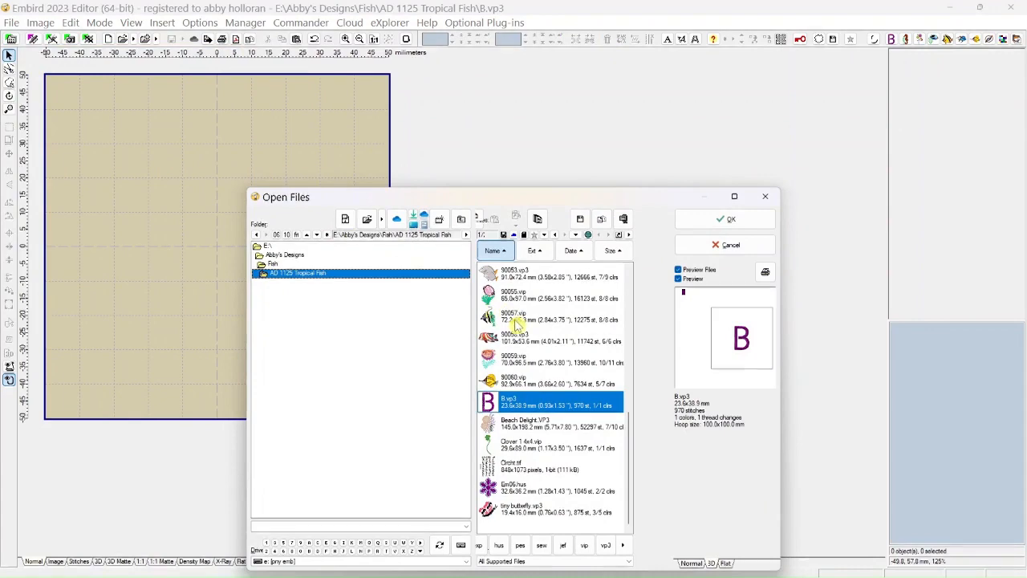
click(513, 318)
click(725, 219)
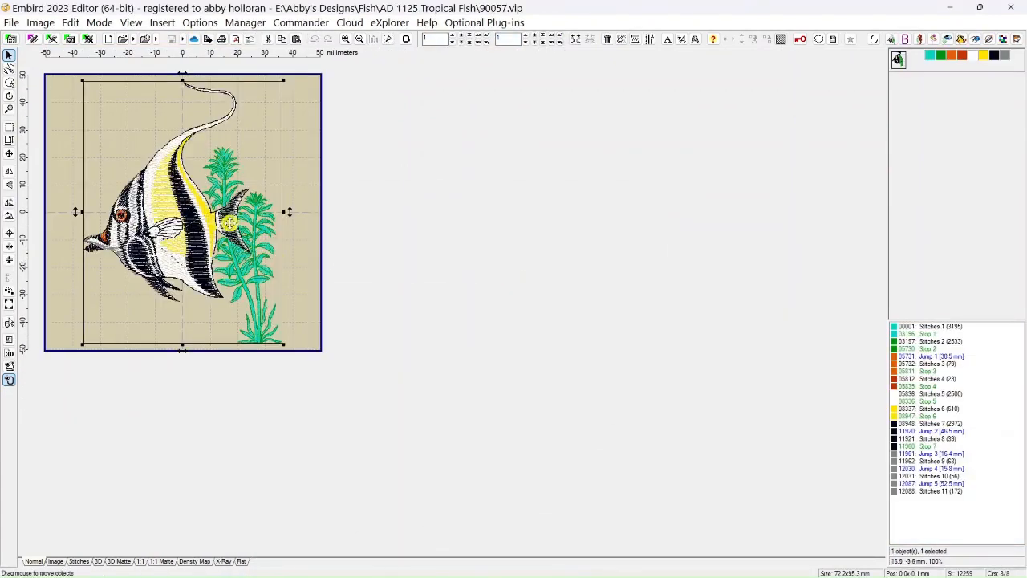
Merge 90010.vip into the open design and move the 90057 fish after it in the sewing order.
click(11, 22)
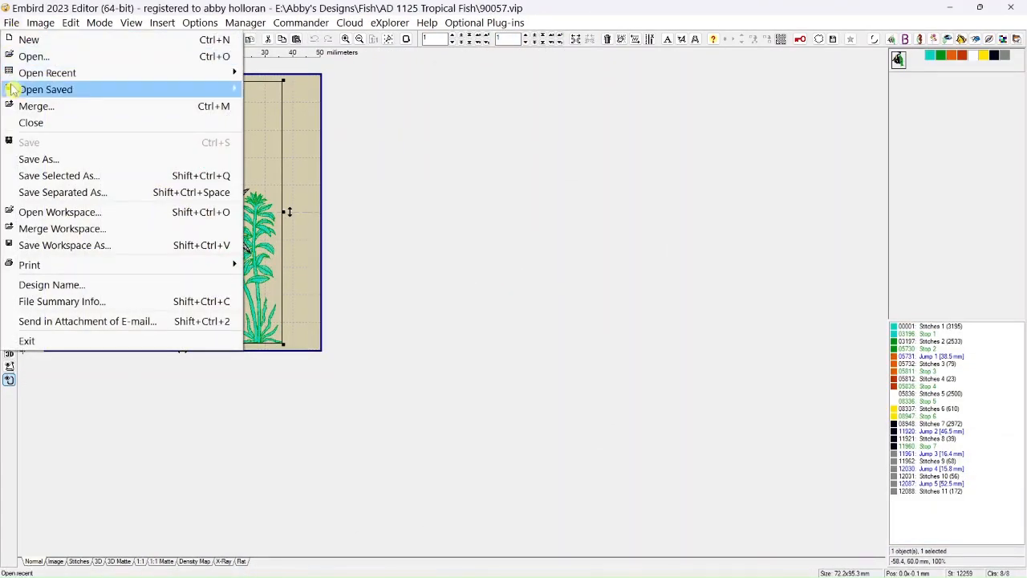
click(32, 106)
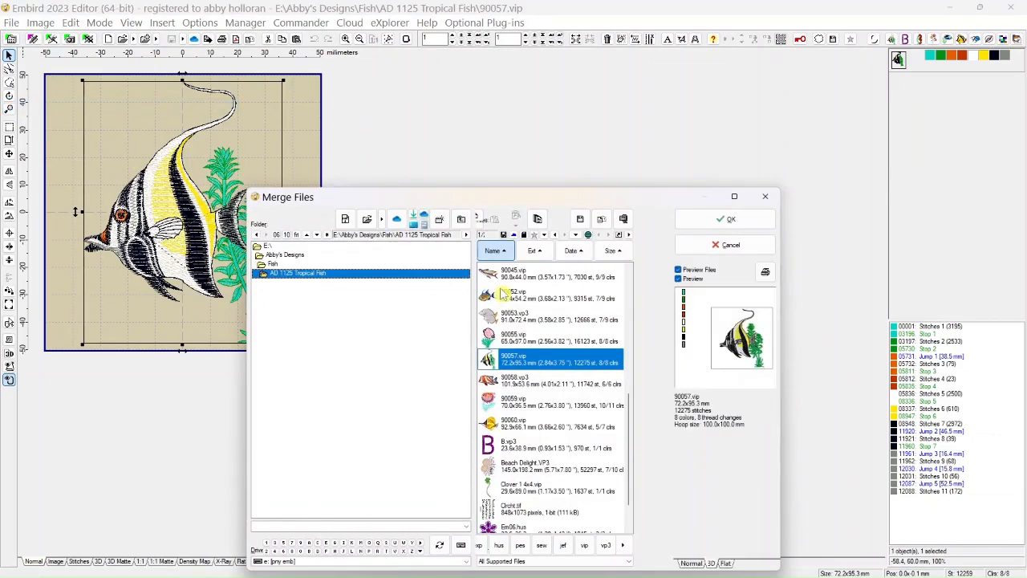
scroll(547, 408, up, 5)
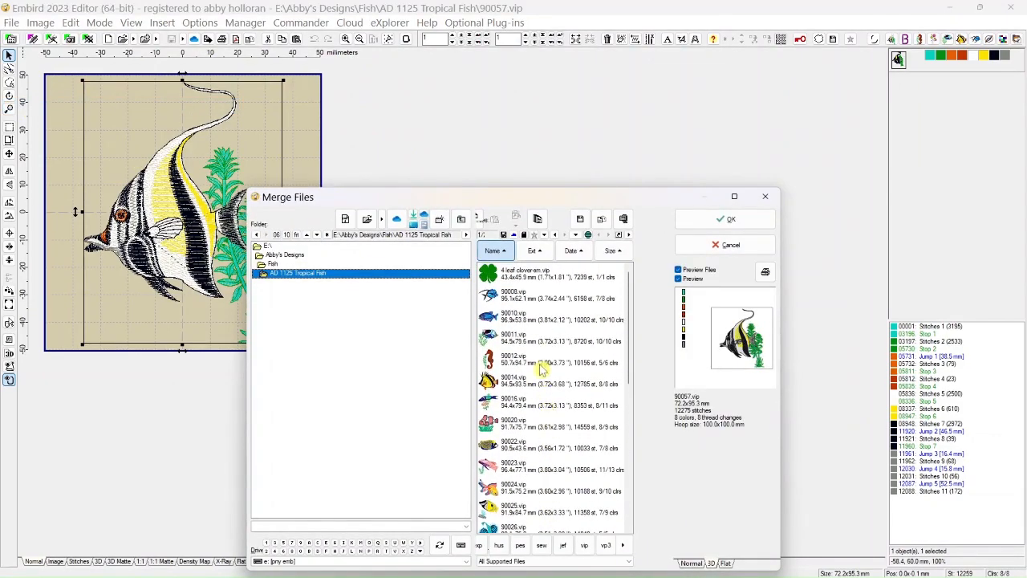
click(517, 321)
click(708, 227)
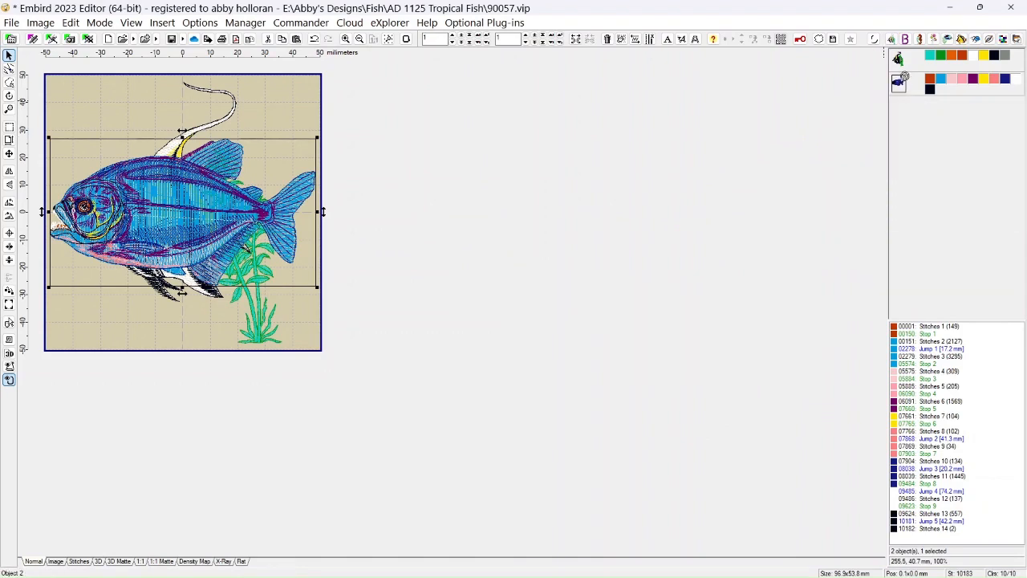
drag(902, 65, 899, 84)
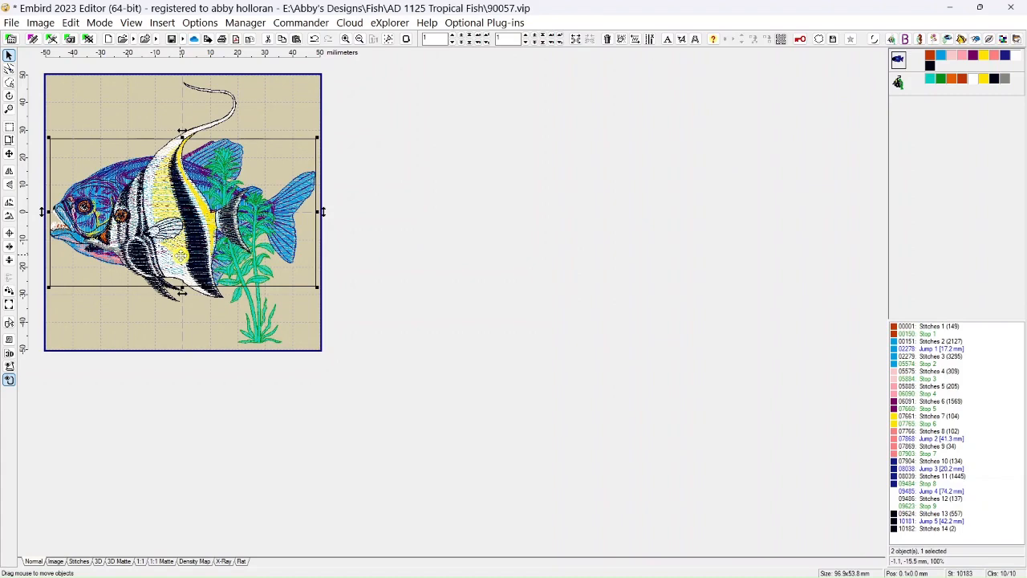
Move the striped fish about 19 mm right and 12 mm up so it overlaps the blue fish's rear half.
click(897, 83)
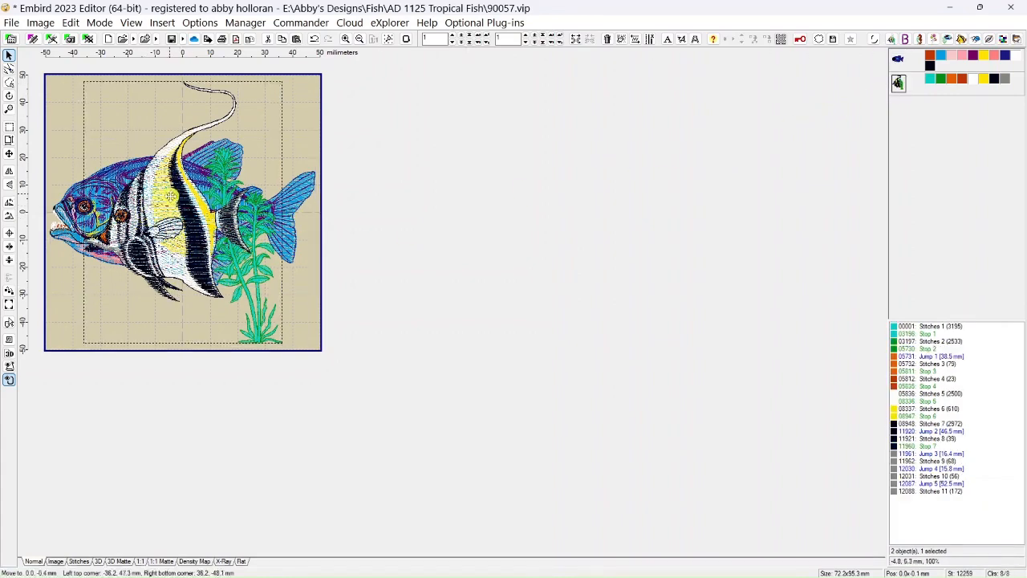
drag(171, 196, 223, 164)
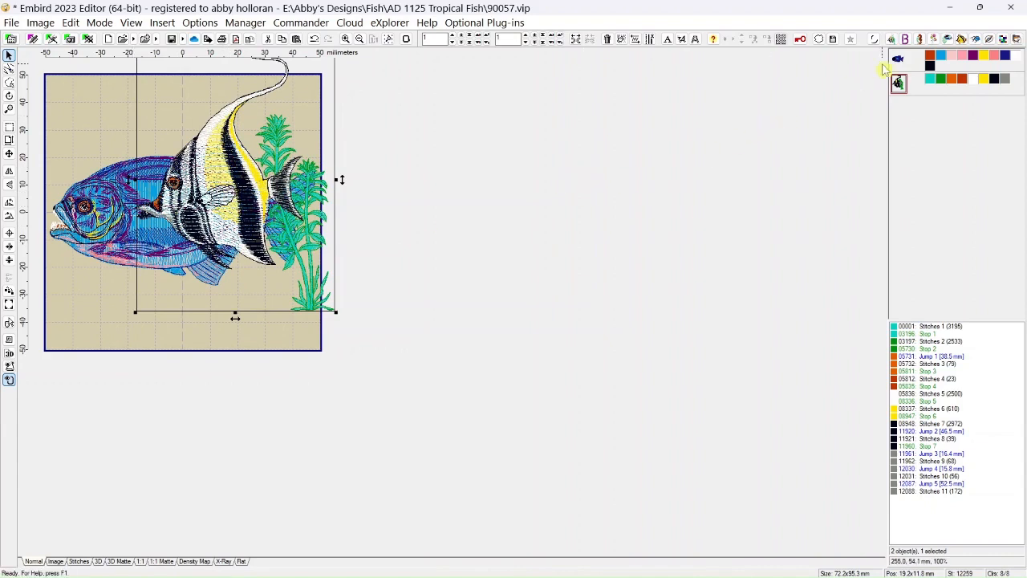
mouse_move(898, 64)
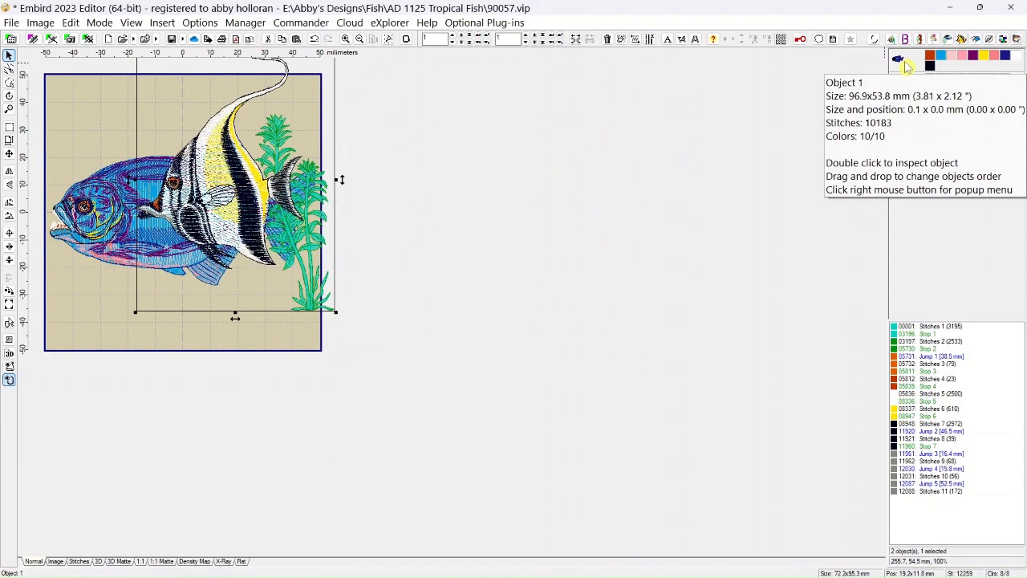
Select both fish designs and check the stitch density of their overlap in the density map, returning to the normal view.
click(9, 128)
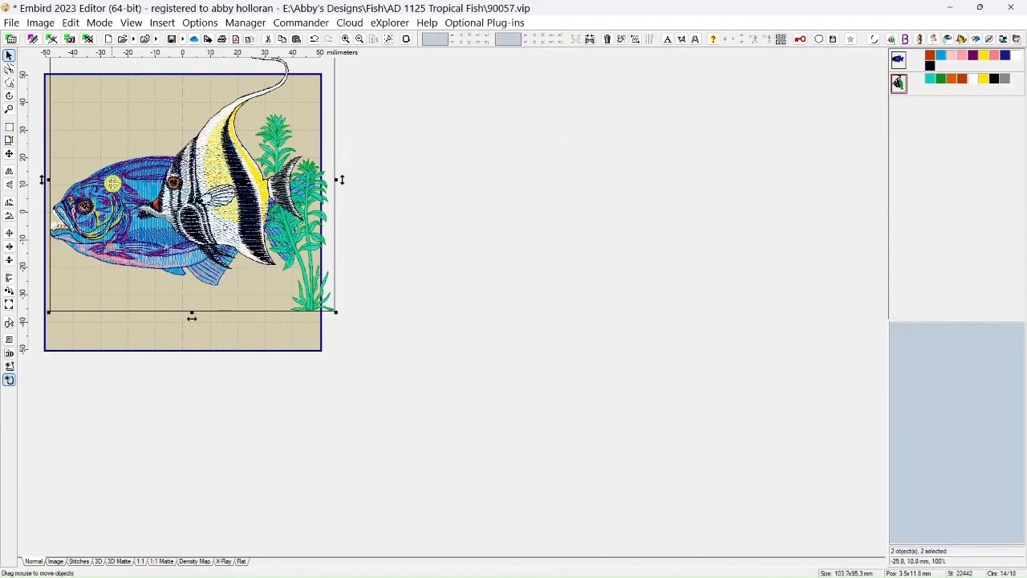
click(195, 561)
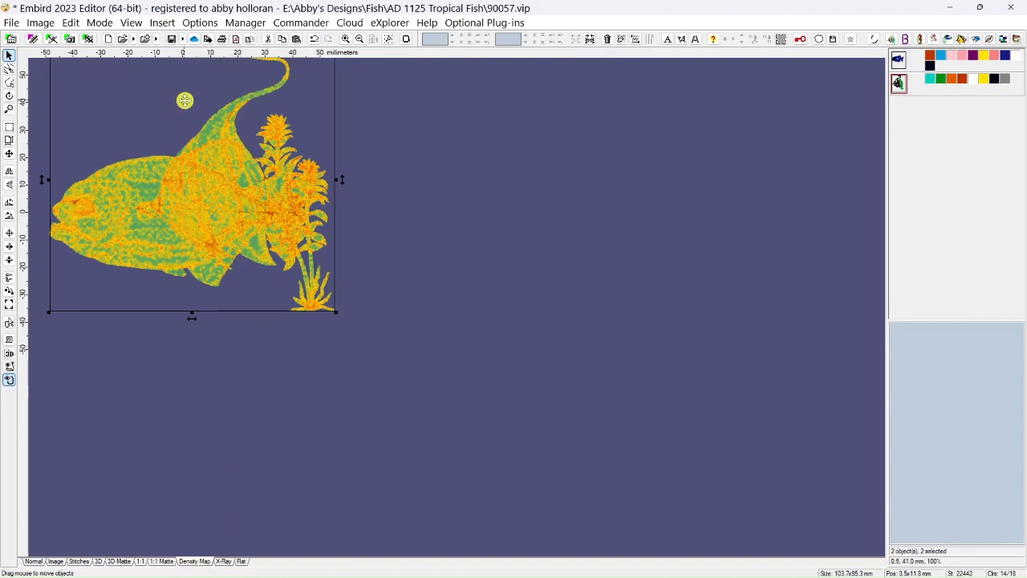
click(34, 561)
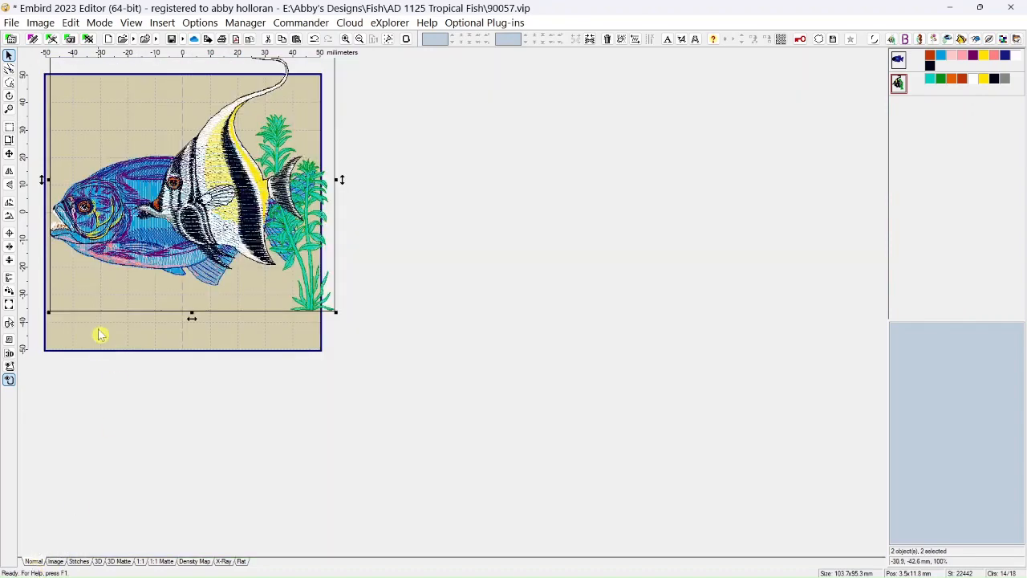
Mask the two selected fish designs to remove the hidden stitches, accepting the offered pull compensation of 0.4 mm.
click(71, 22)
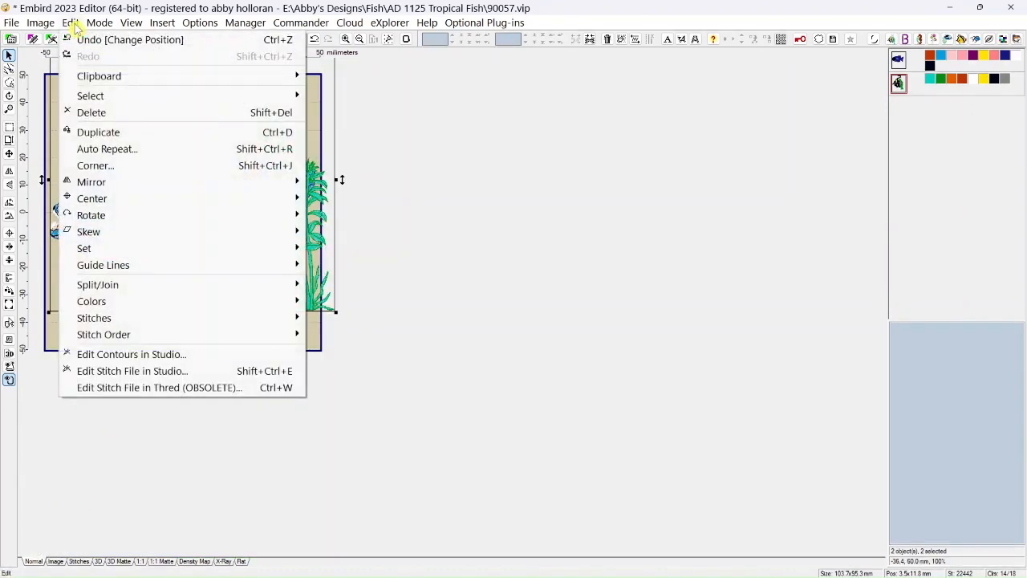
mouse_move(118, 323)
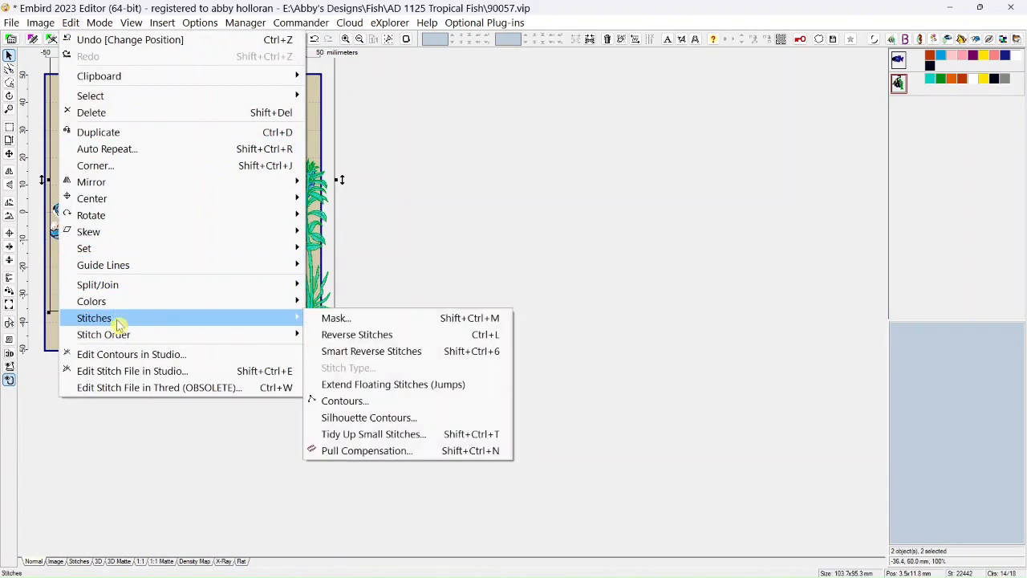
click(342, 322)
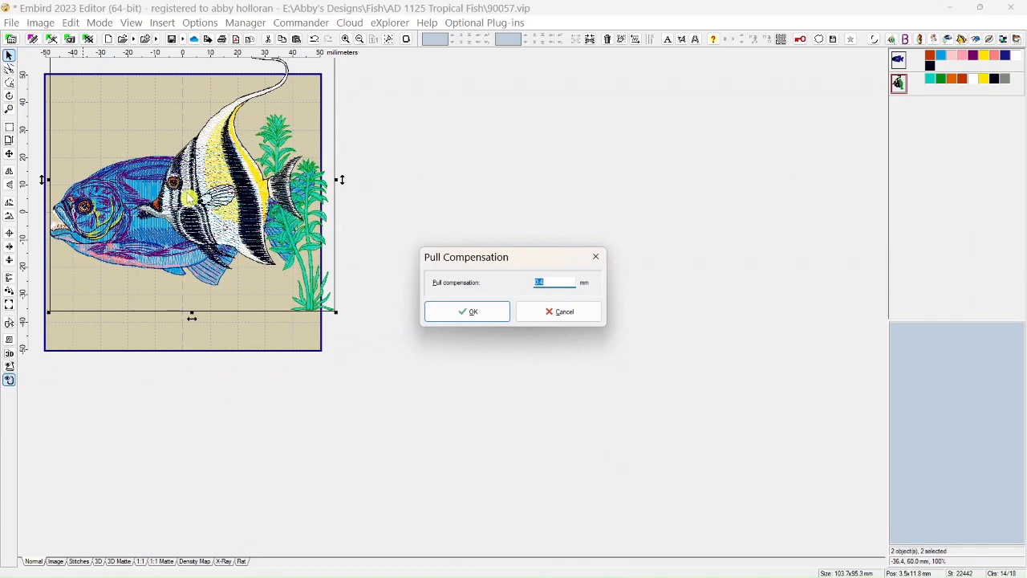
click(452, 315)
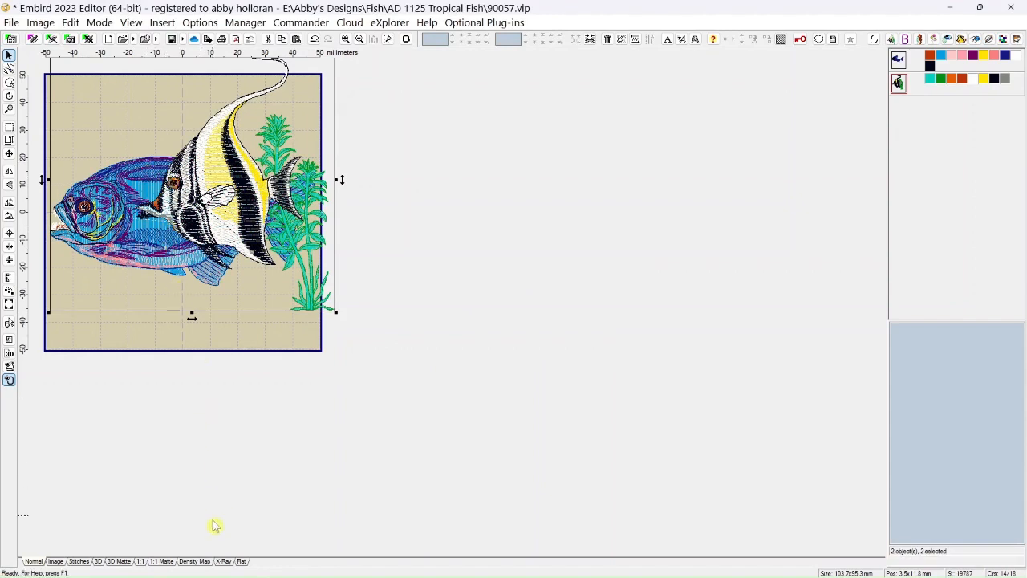
Check the masked overlap in the density map, and temporarily move the striped fish aside to inspect the blue fish, undoing the move.
click(203, 562)
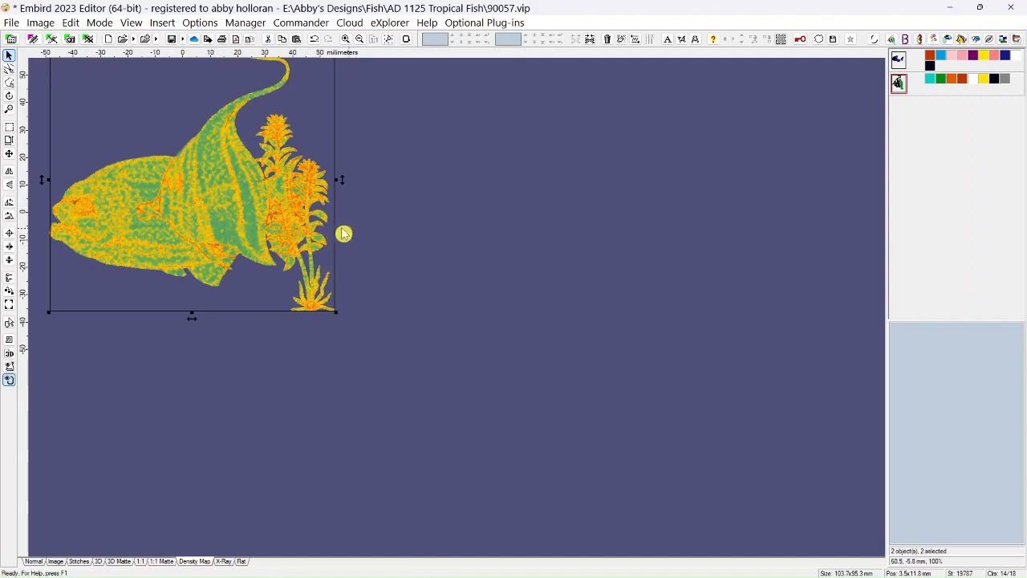
click(34, 561)
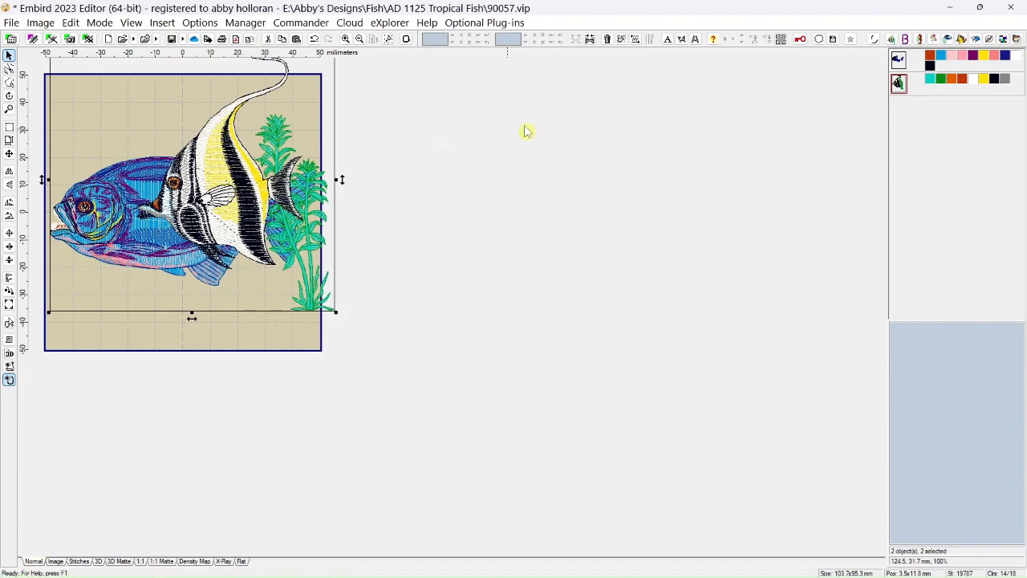
click(898, 83)
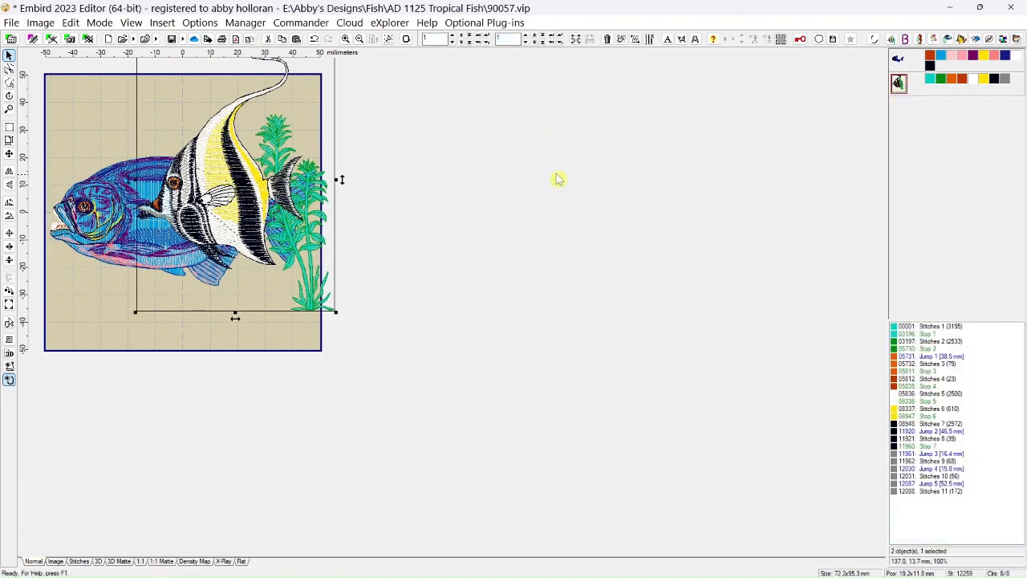
drag(233, 175, 451, 162)
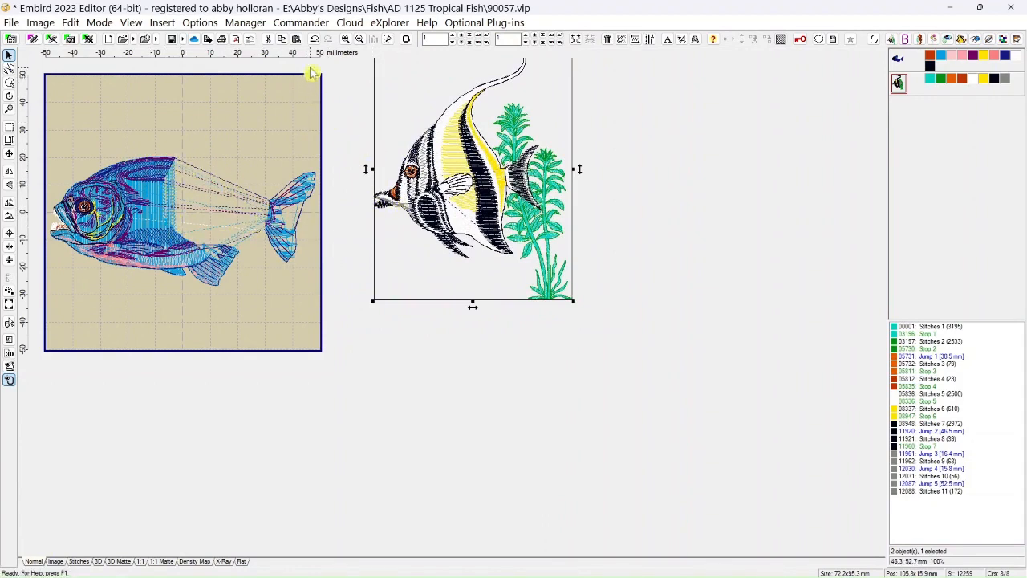
click(315, 41)
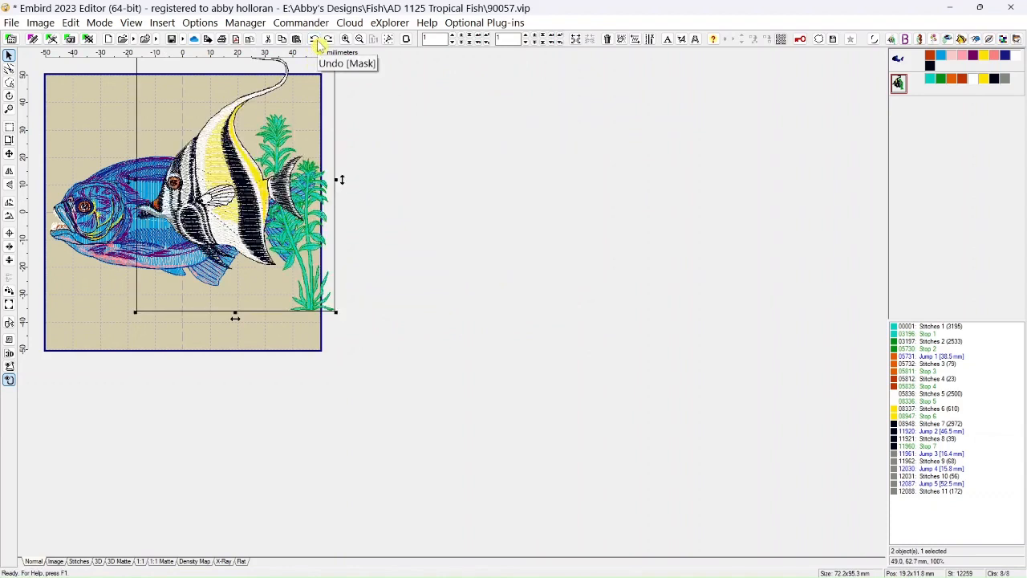
Delete the striped fish and the blue fish to empty the workspace.
click(608, 43)
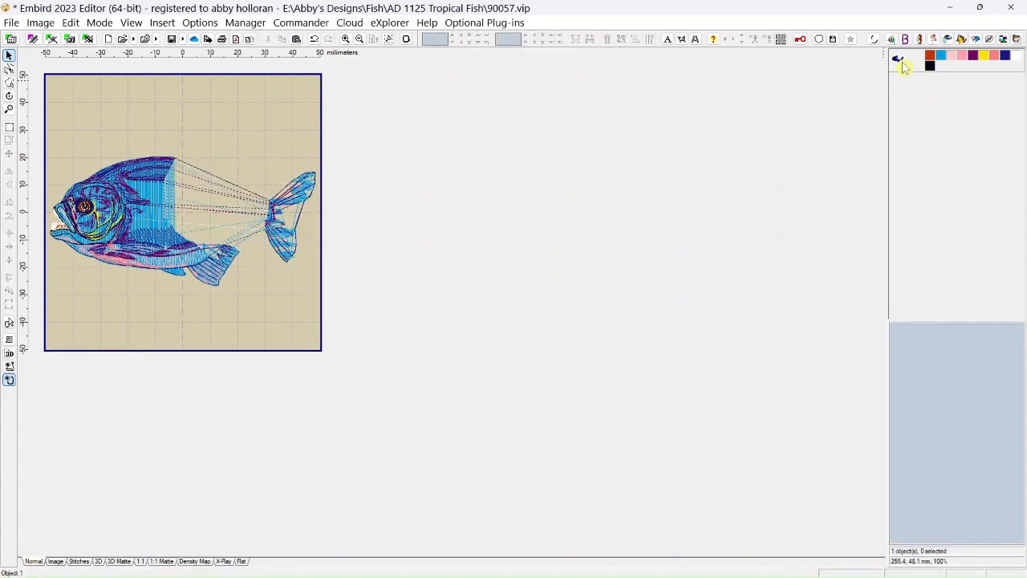
click(903, 64)
click(608, 40)
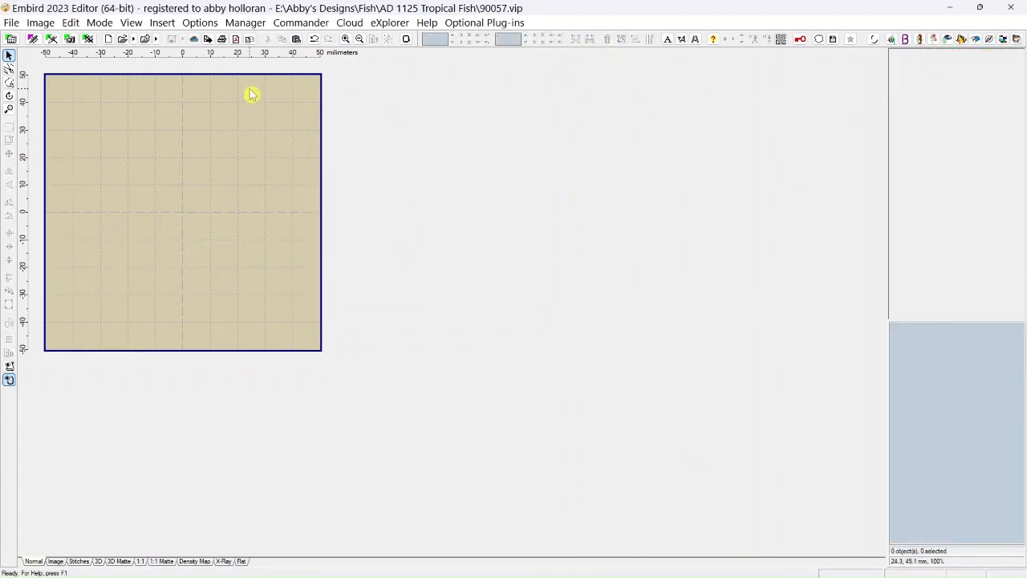
click(72, 26)
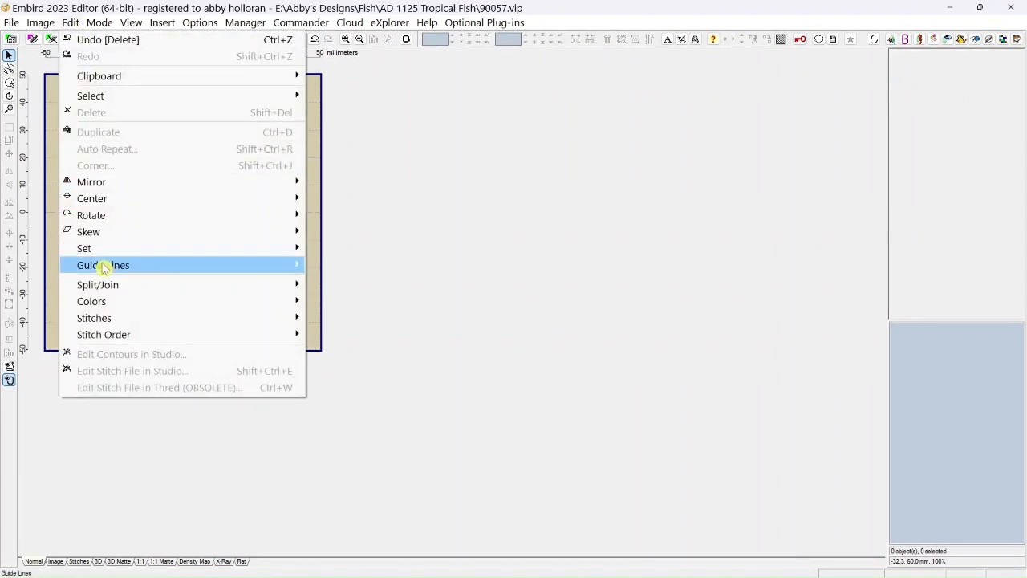
mouse_move(94, 319)
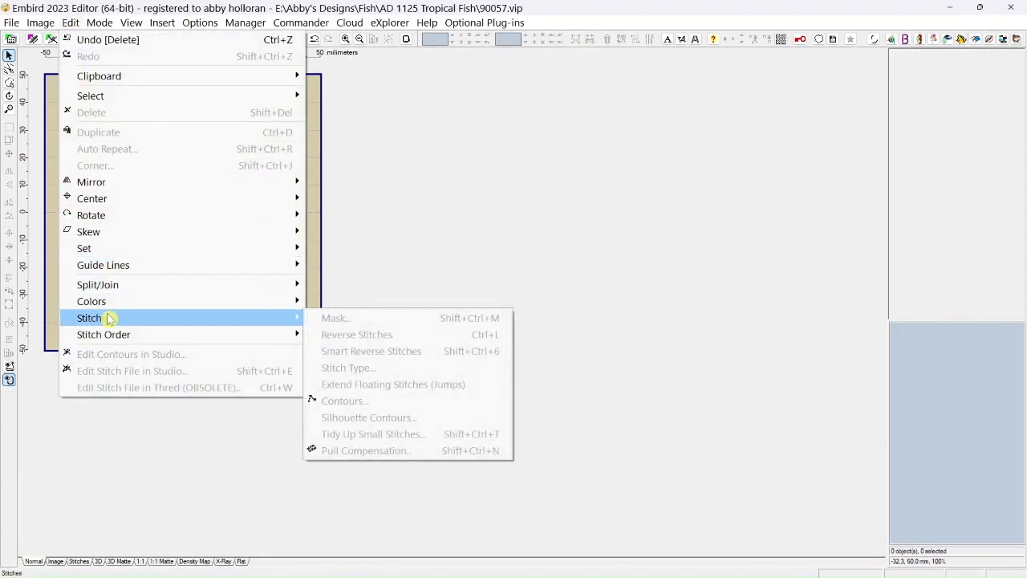
click(385, 161)
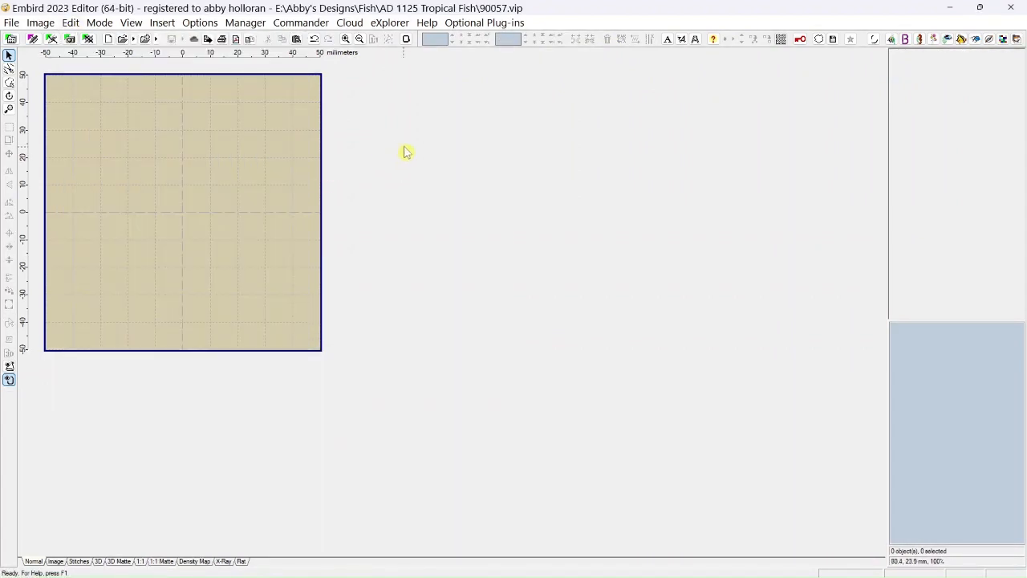
Start inserting Alphabet 4 lettering and clear the existing text "abcdefgh".
click(667, 40)
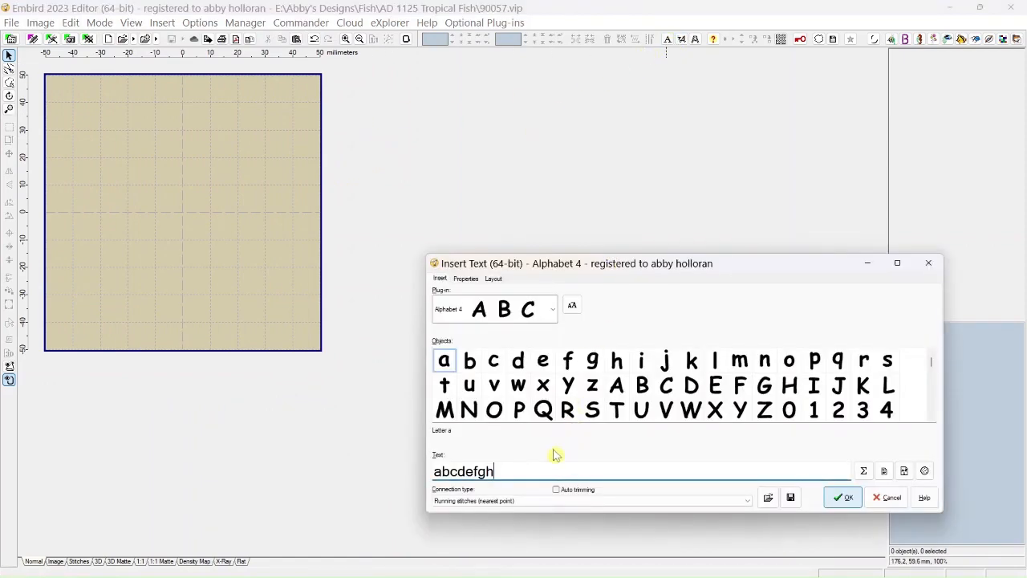
drag(488, 475, 438, 485)
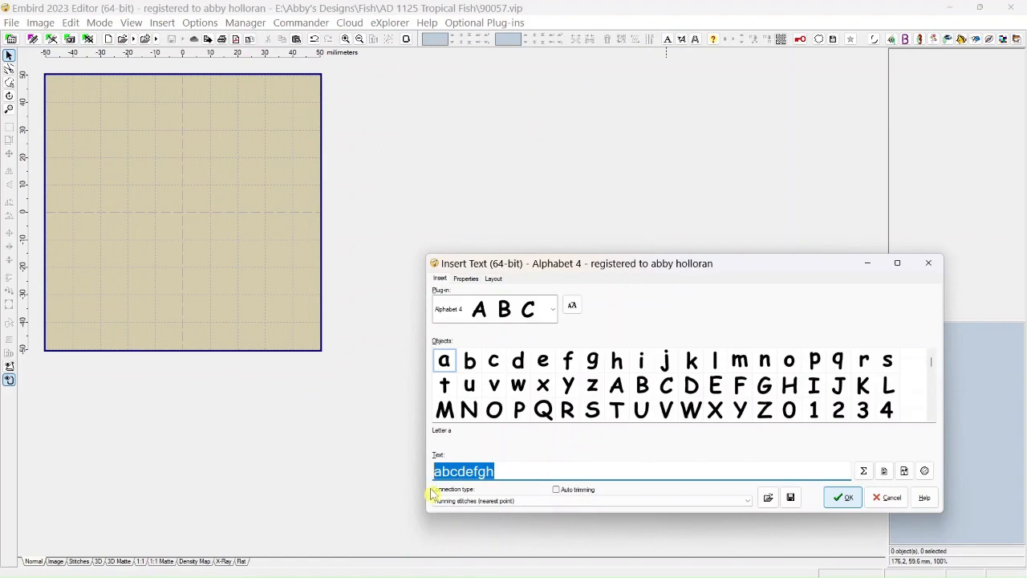
key(BackSpace)
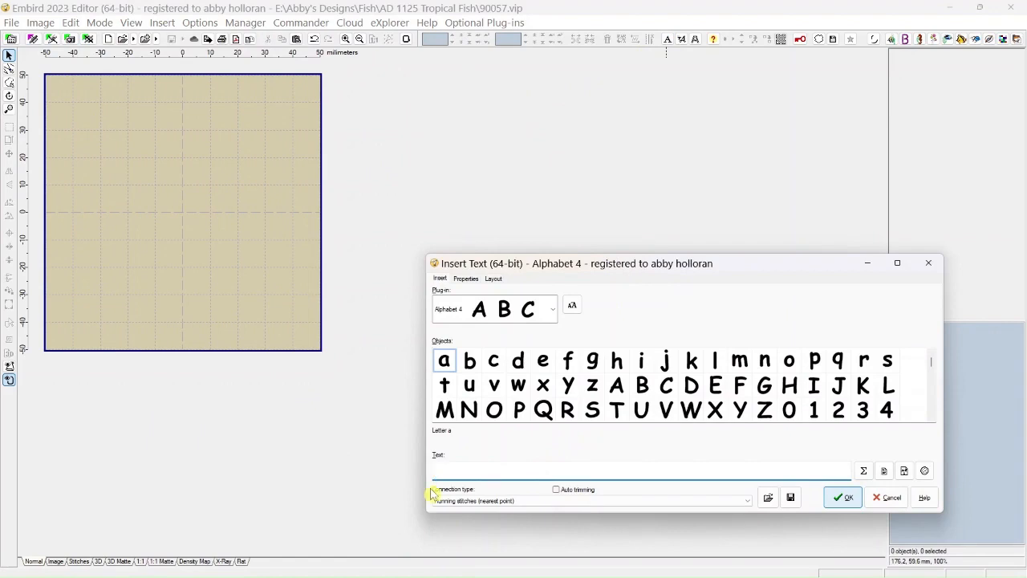
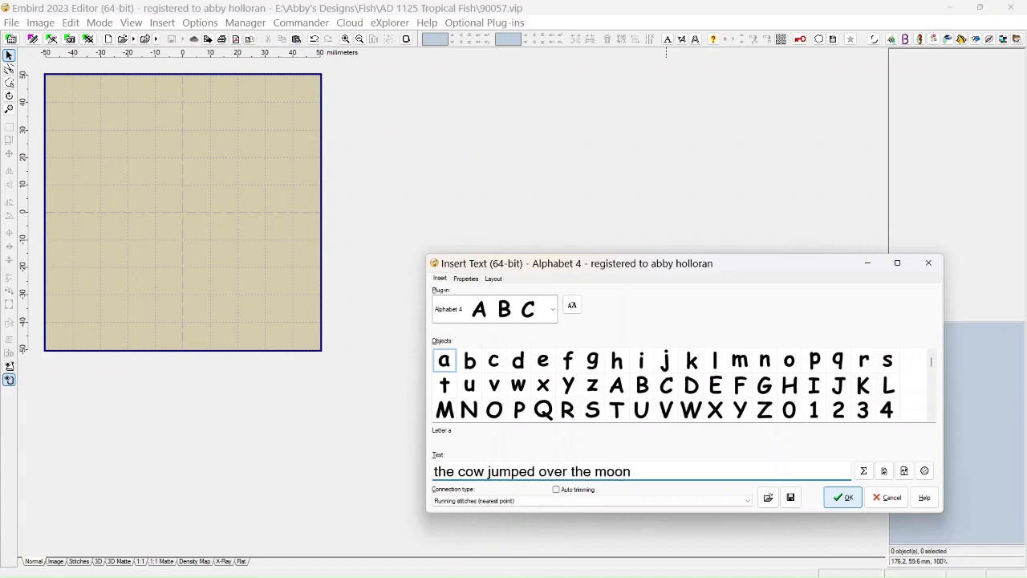
Insert the lettering "the cow jumped over the moon" and shift it so that its first words lie inside the hoop.
click(843, 497)
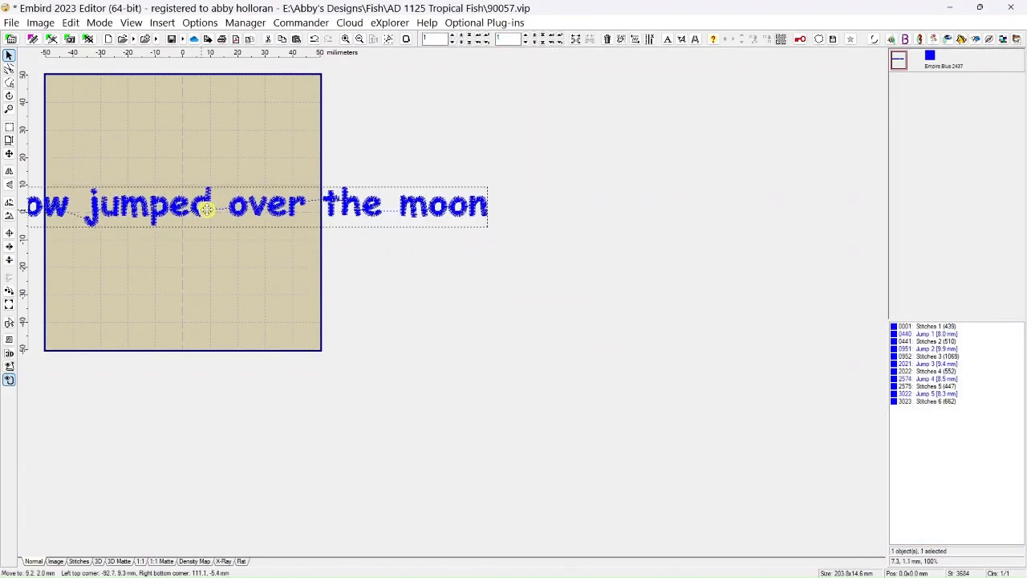
drag(207, 209, 350, 183)
Outline the stitches of "the cow" with a freehand selection and split them off as a separate object.
click(9, 82)
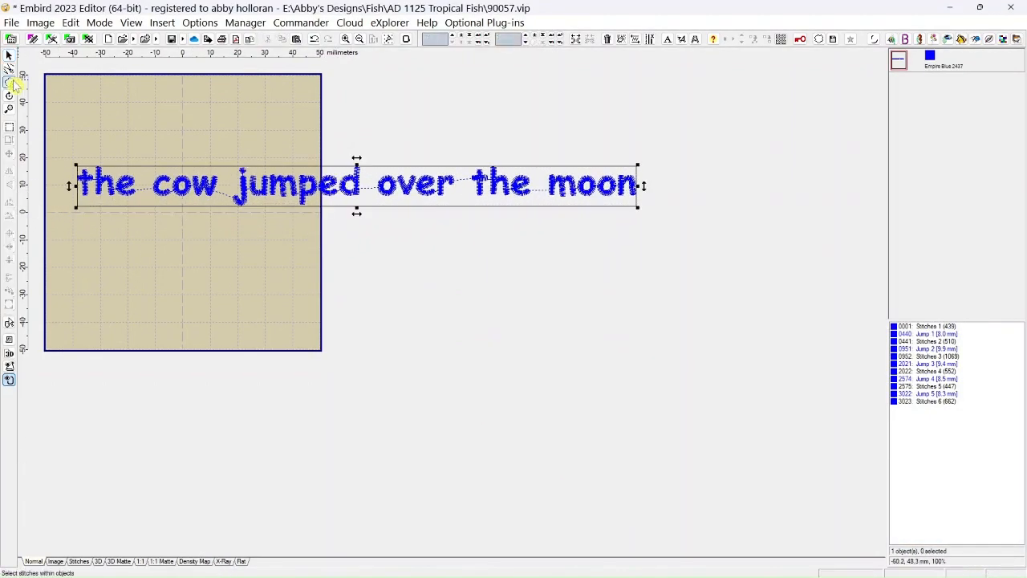
click(229, 144)
click(220, 209)
click(61, 210)
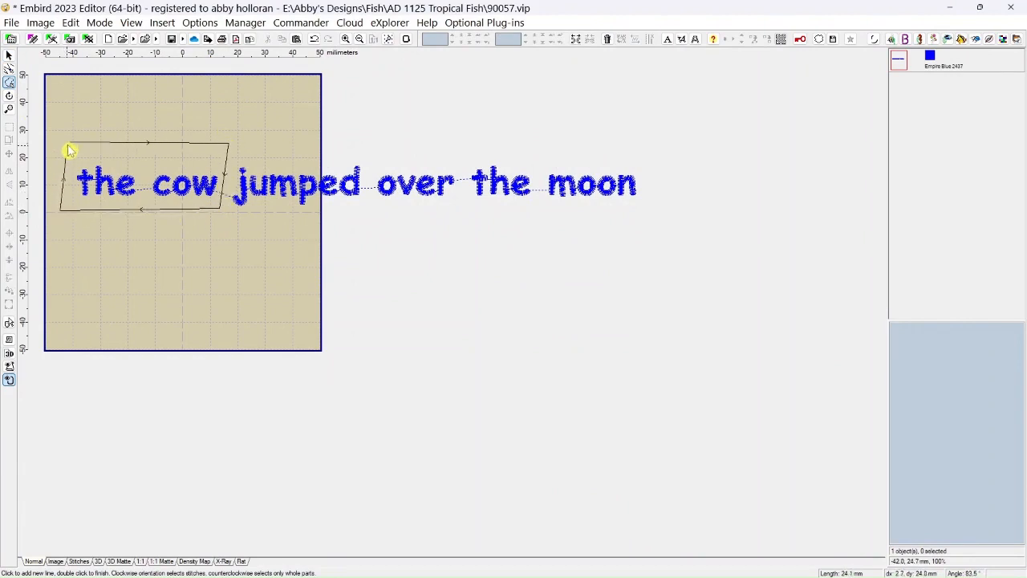
double_click(71, 149)
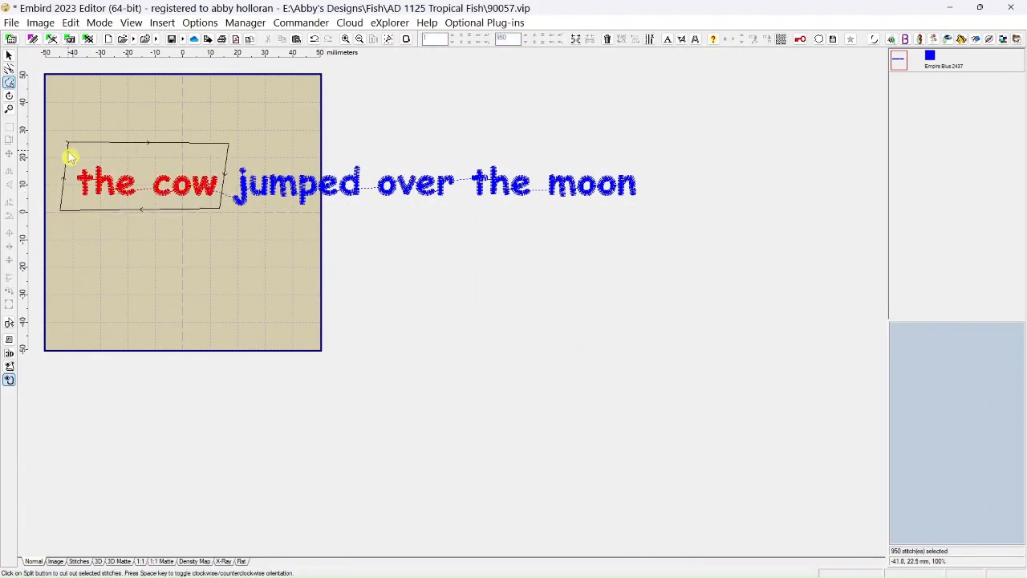
click(576, 39)
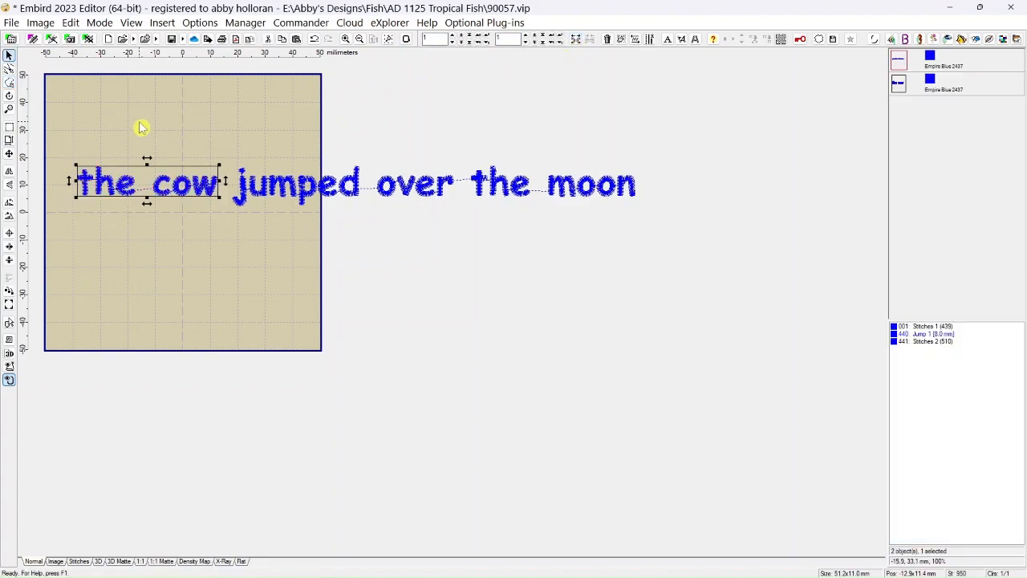
Outline the word "jumped" with a freehand selection and split it off from the lettering.
click(9, 82)
click(225, 132)
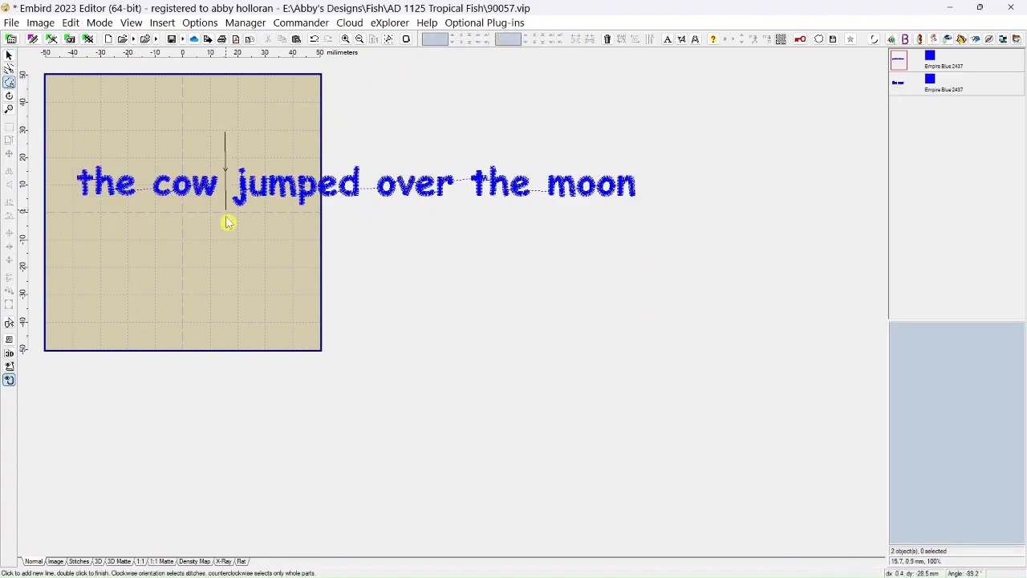
click(225, 228)
click(366, 211)
click(368, 127)
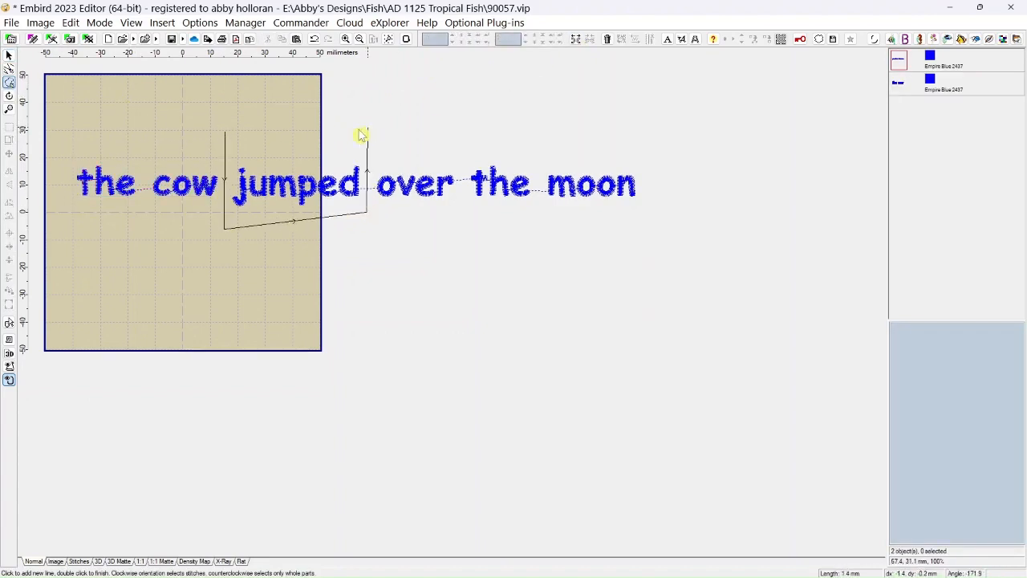
double_click(226, 143)
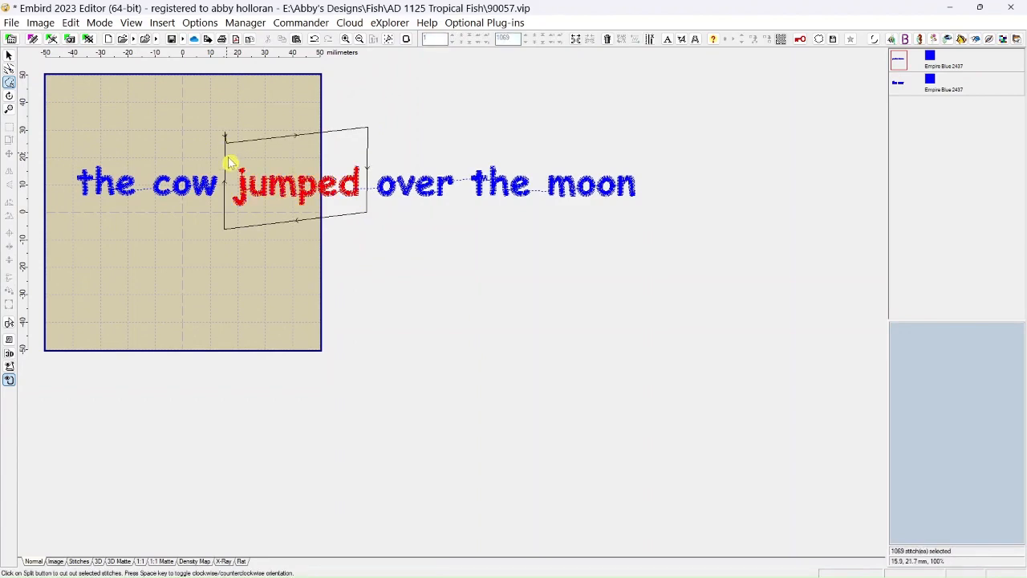
click(578, 44)
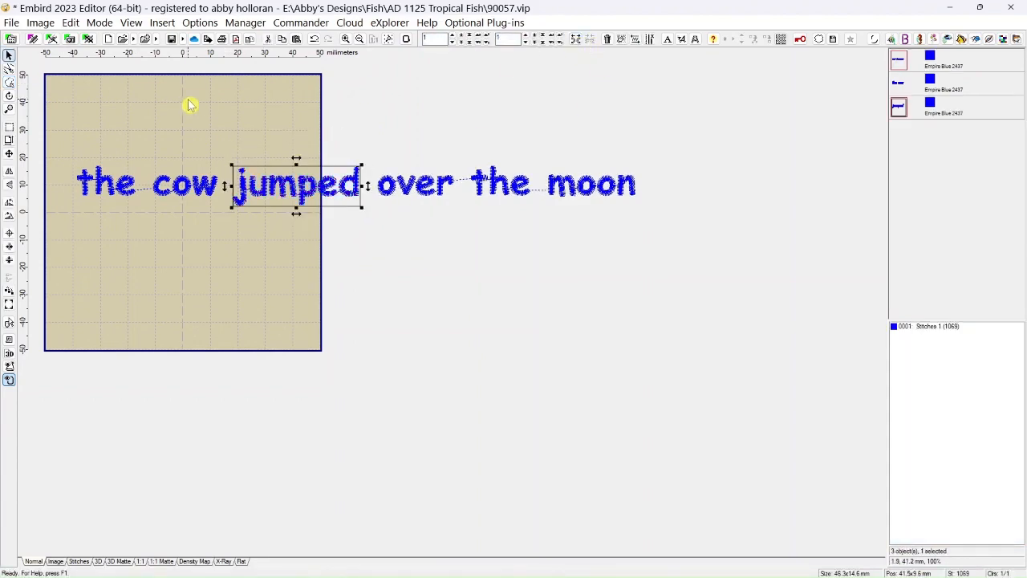
Outline the words "over the" with a freehand selection, split them from "moon", and deselect everything.
click(10, 85)
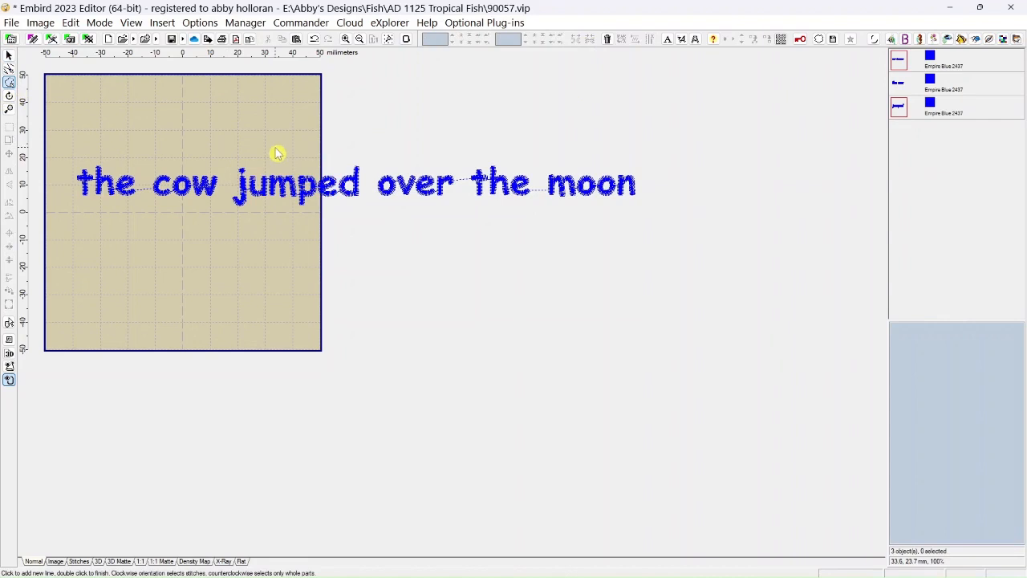
click(379, 143)
click(373, 212)
click(533, 213)
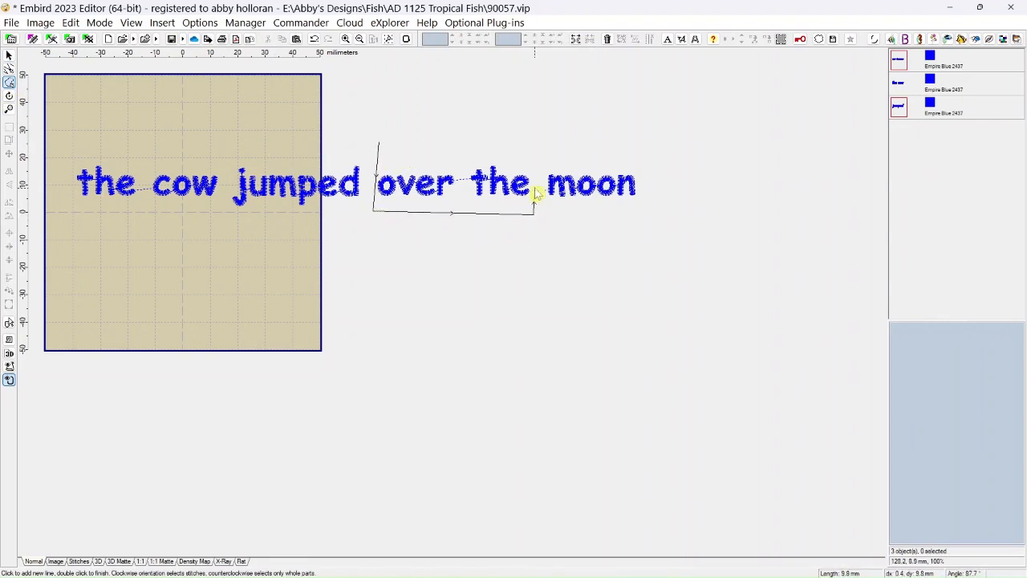
click(535, 152)
double_click(379, 154)
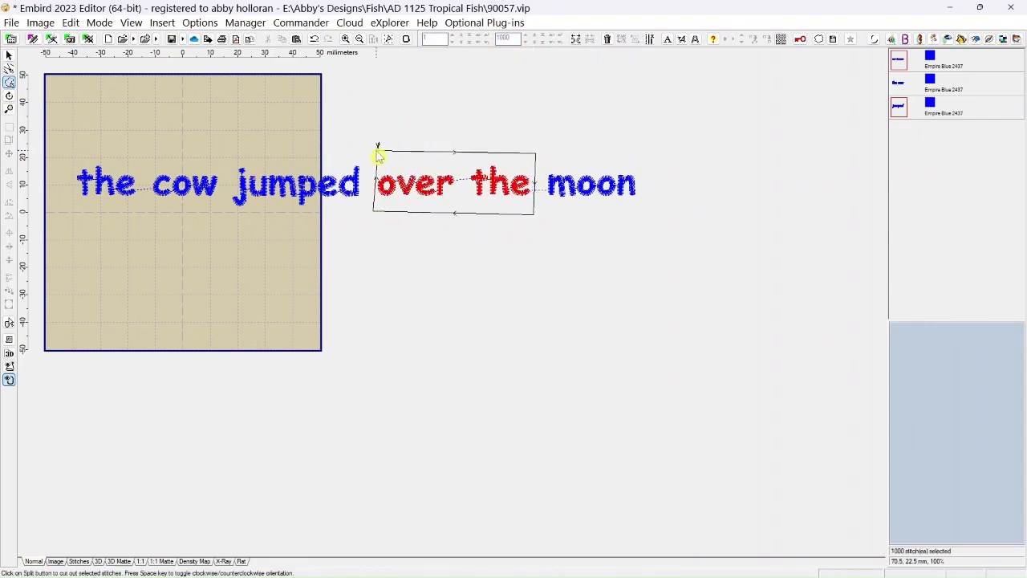
click(578, 42)
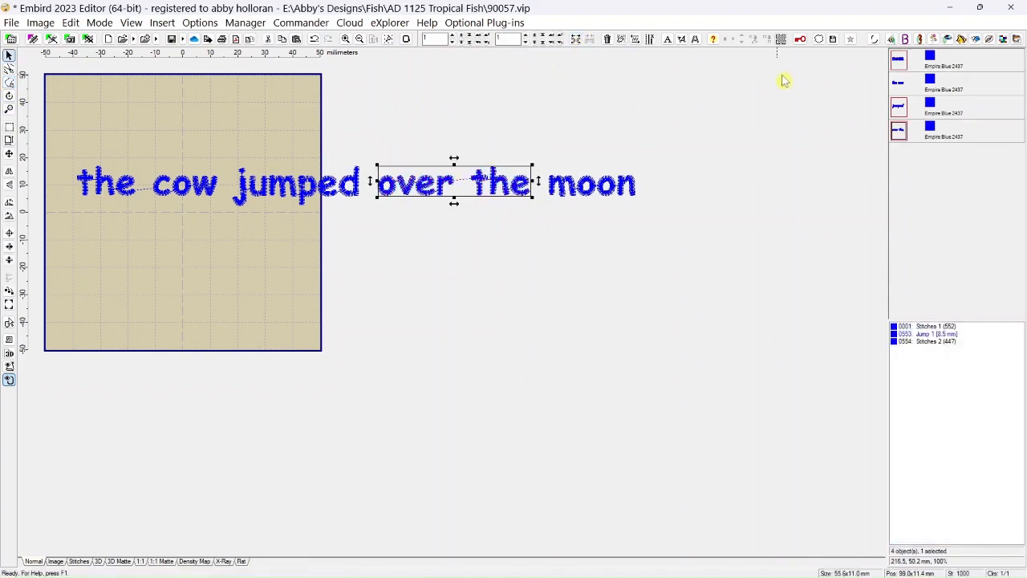
click(831, 148)
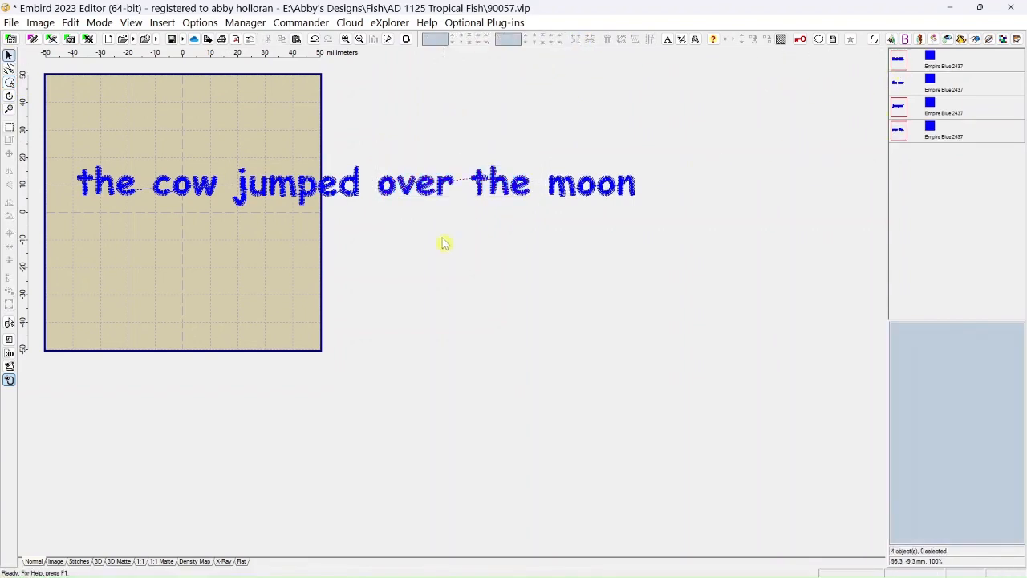
Stack "the cow", "jumped", "over the" and "moon" as four lines inside the hoop.
drag(181, 182, 185, 121)
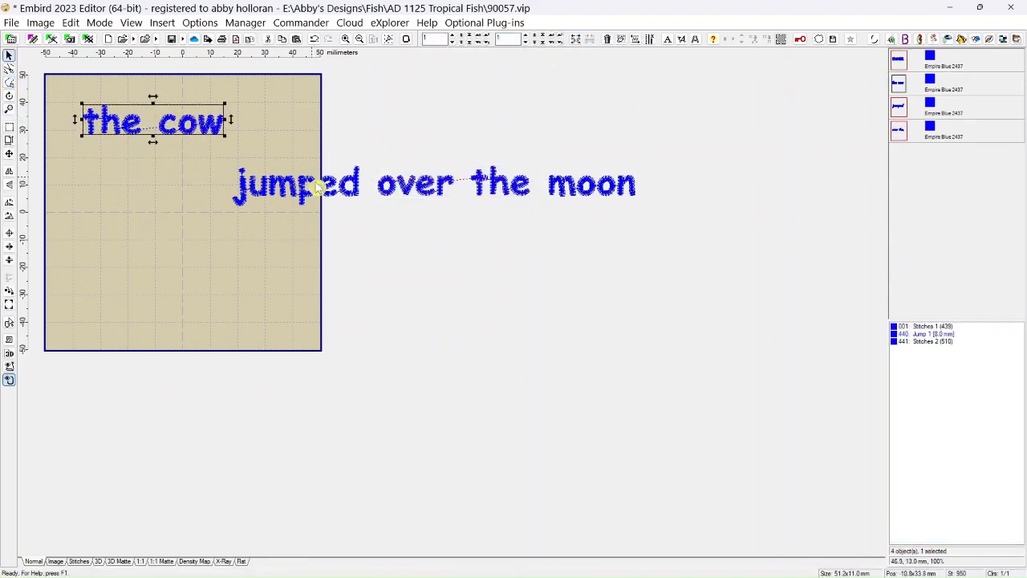
drag(347, 195, 211, 176)
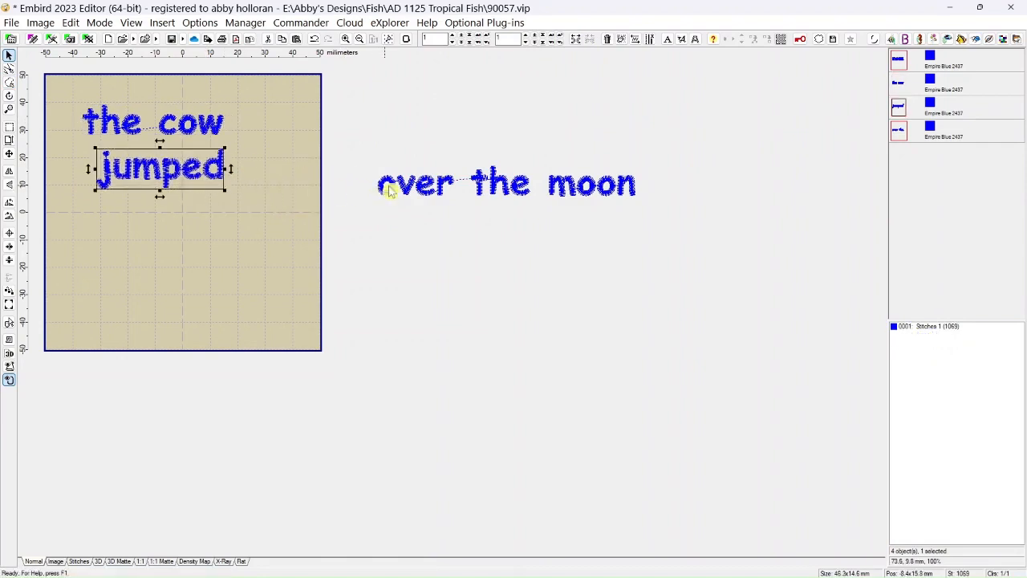
drag(405, 191, 155, 222)
drag(583, 188, 197, 272)
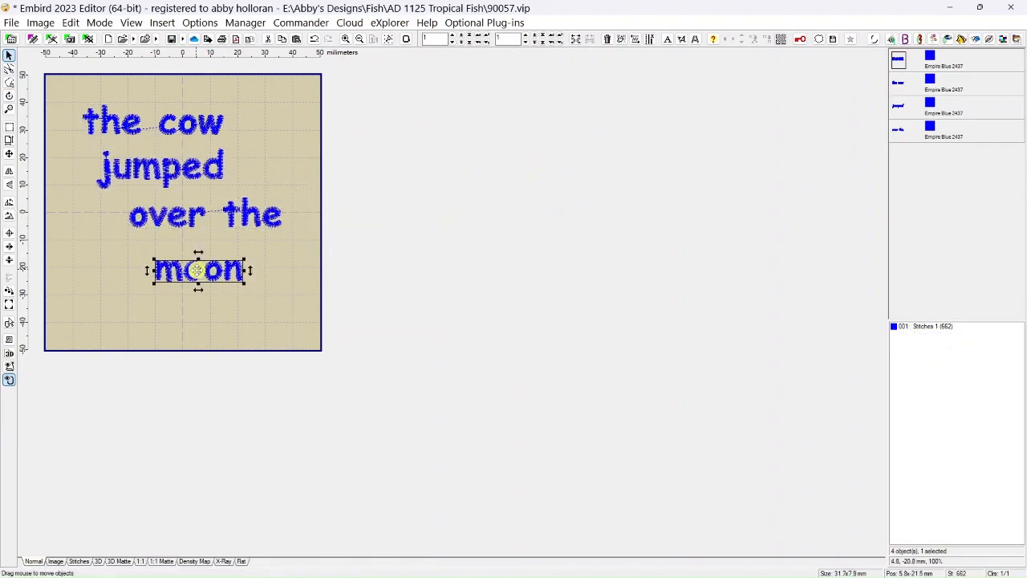
Select all four lettering pieces and center them horizontally in the hoop as a group.
click(167, 127)
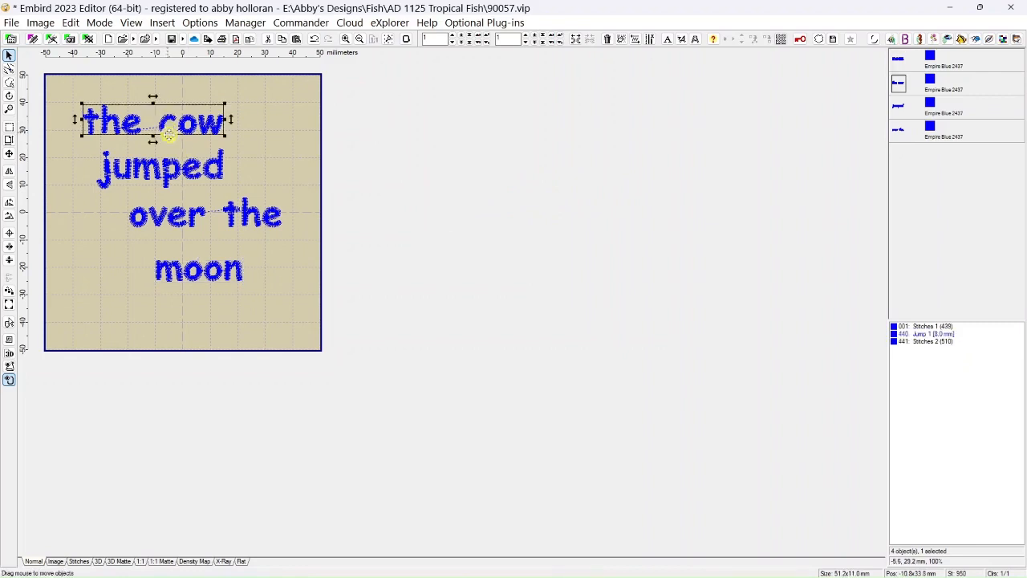
click(907, 62)
shift+click(904, 134)
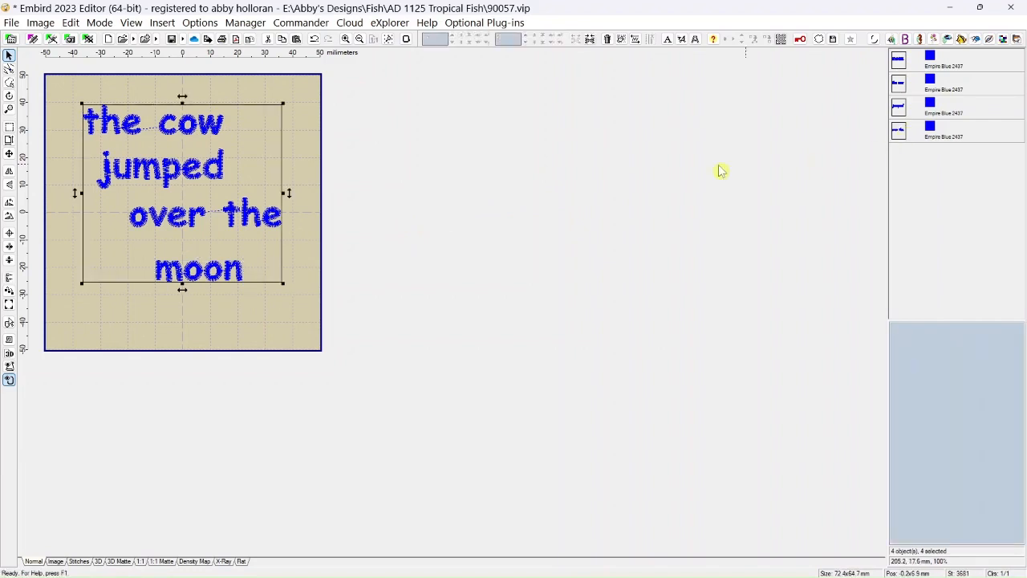
click(10, 253)
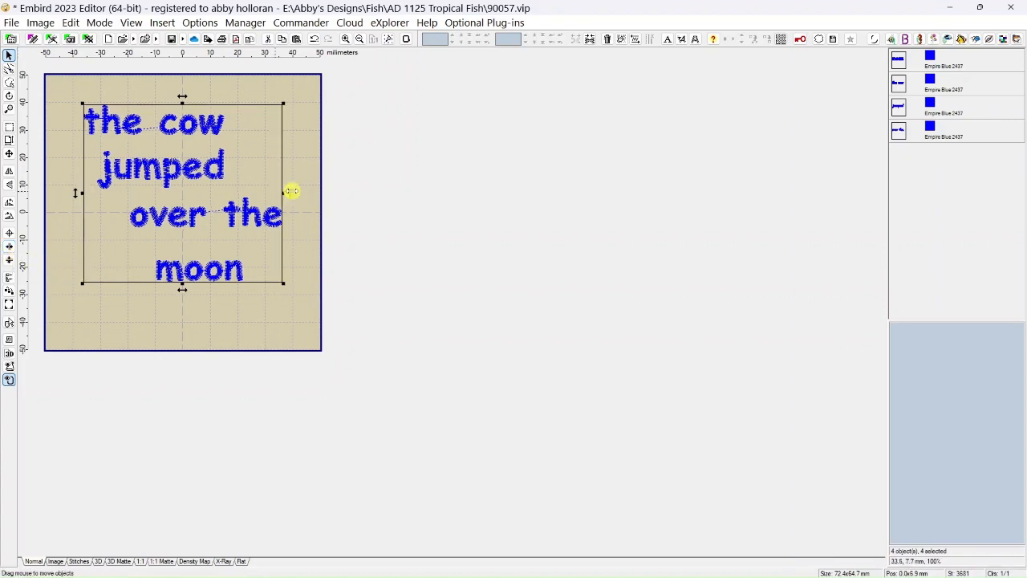
click(345, 182)
Center each of the four text lines horizontally in the hoop and move "moon" up closer to "over the".
click(207, 137)
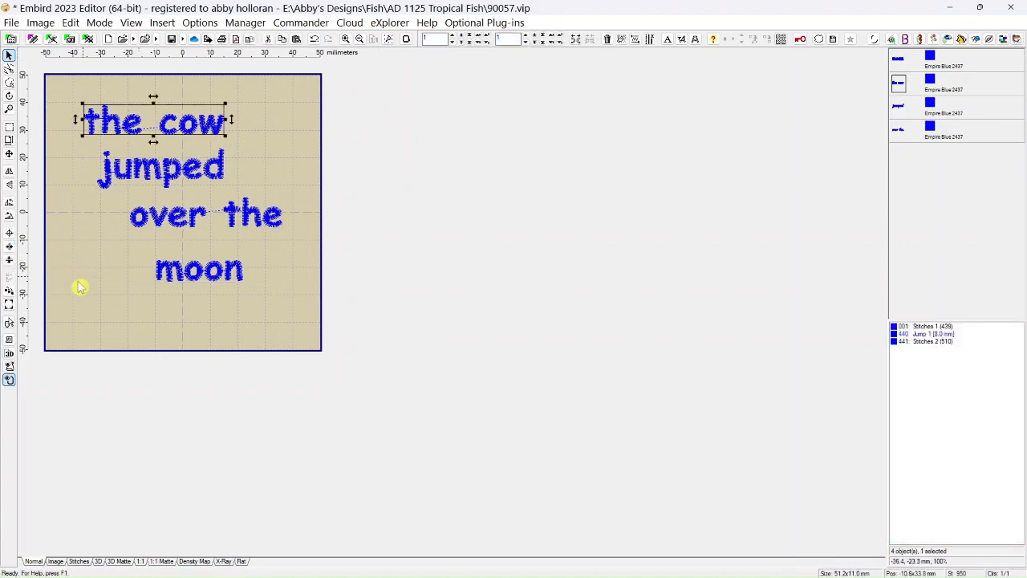
click(12, 254)
click(161, 183)
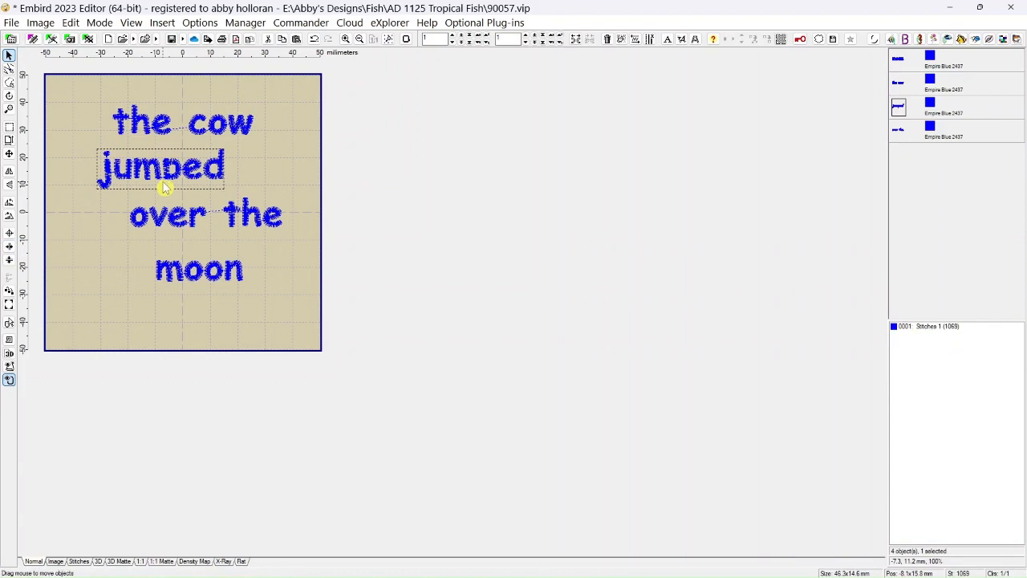
click(11, 253)
click(180, 223)
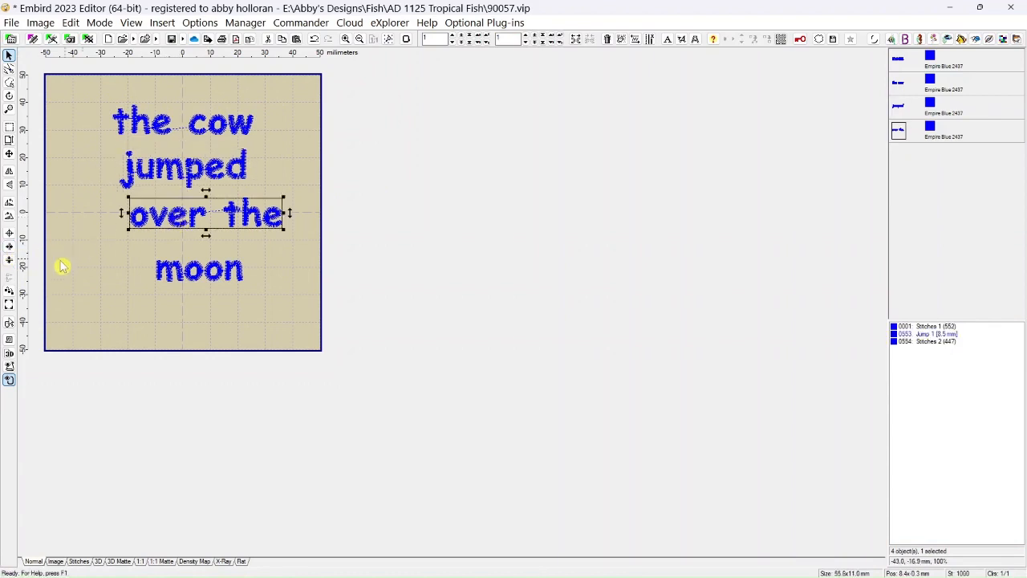
click(11, 253)
click(202, 286)
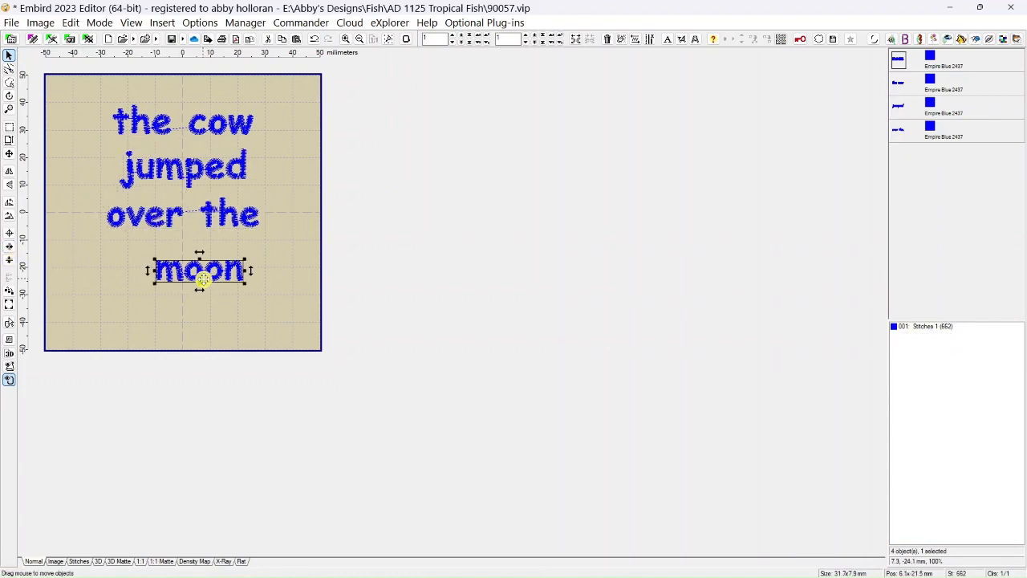
click(11, 254)
drag(169, 270, 169, 258)
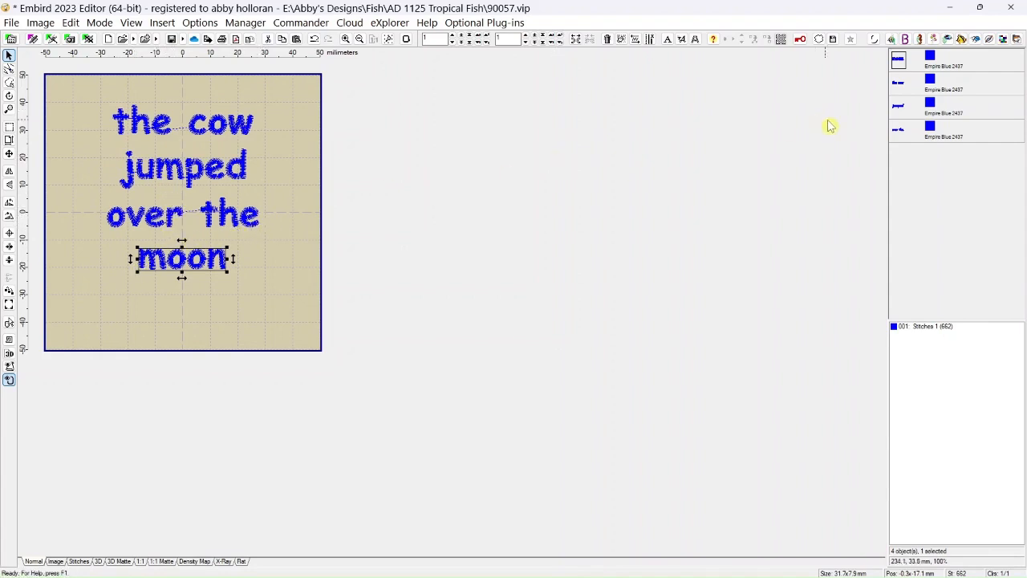
Apply Smart Reverse Stitches to the "jumped" lettering.
click(898, 116)
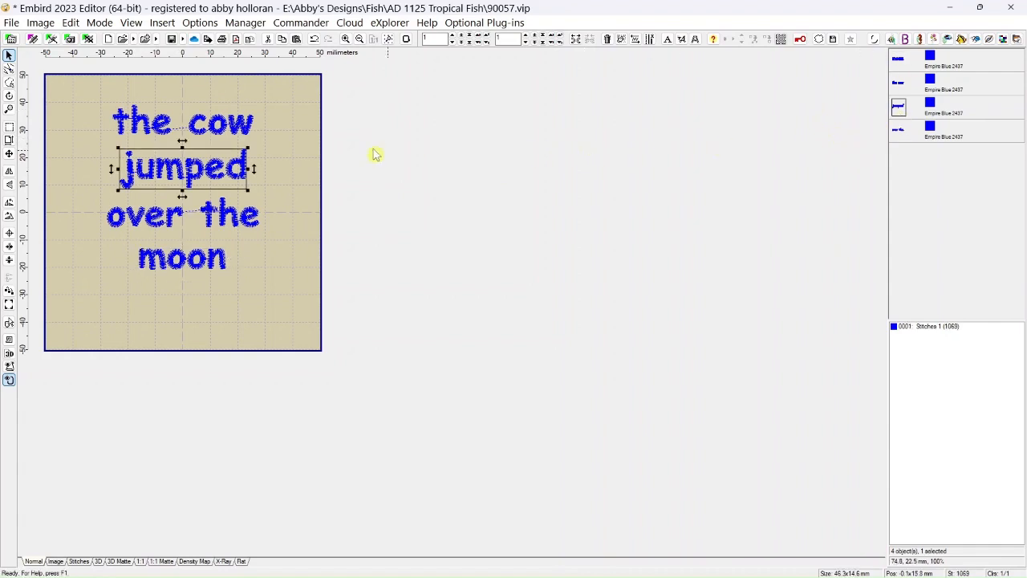
click(73, 24)
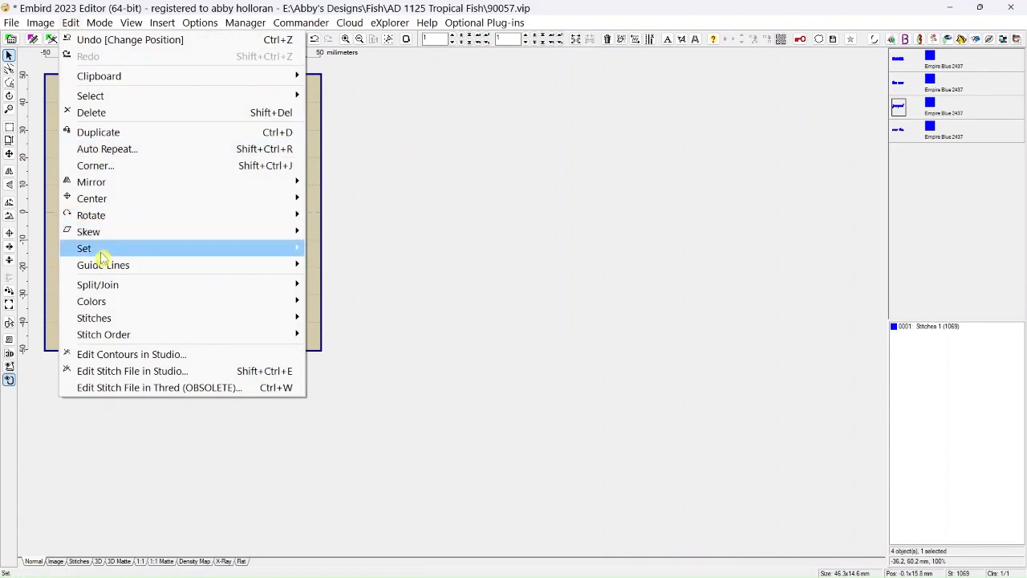
mouse_move(99, 319)
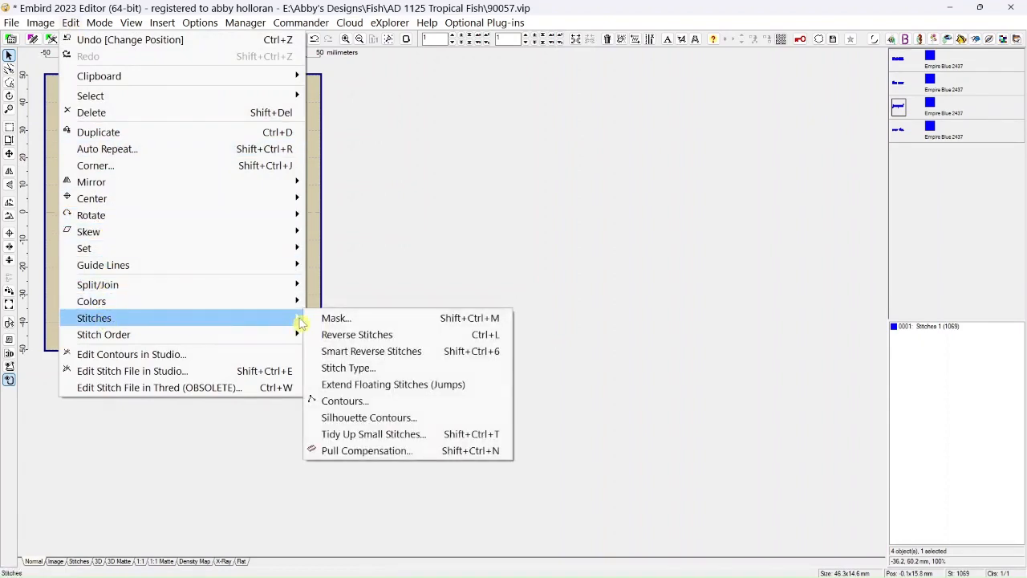
click(345, 351)
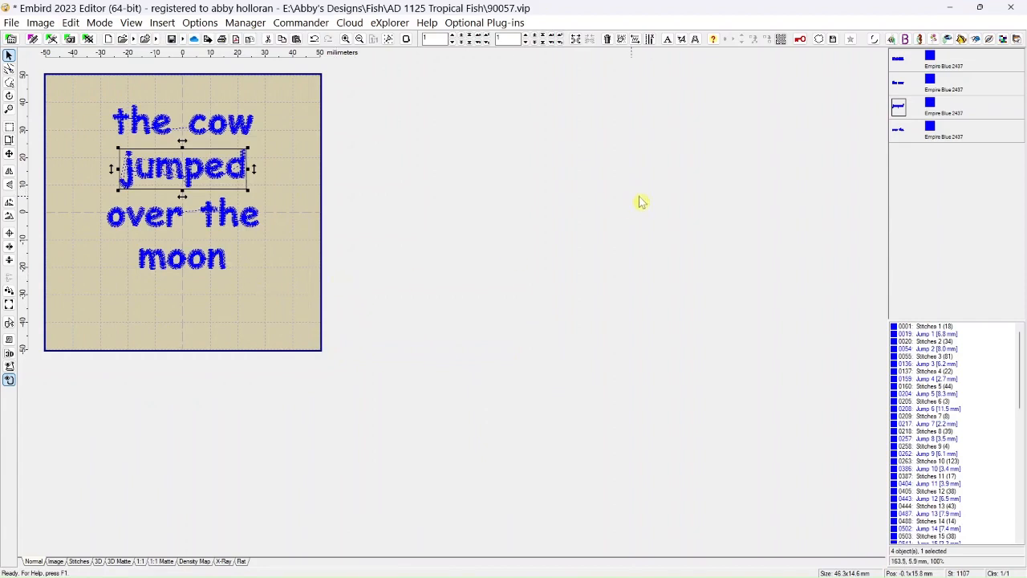
Apply Smart Reverse Stitches to "moon" and preview its stitching order in the Sew Simulator.
click(900, 64)
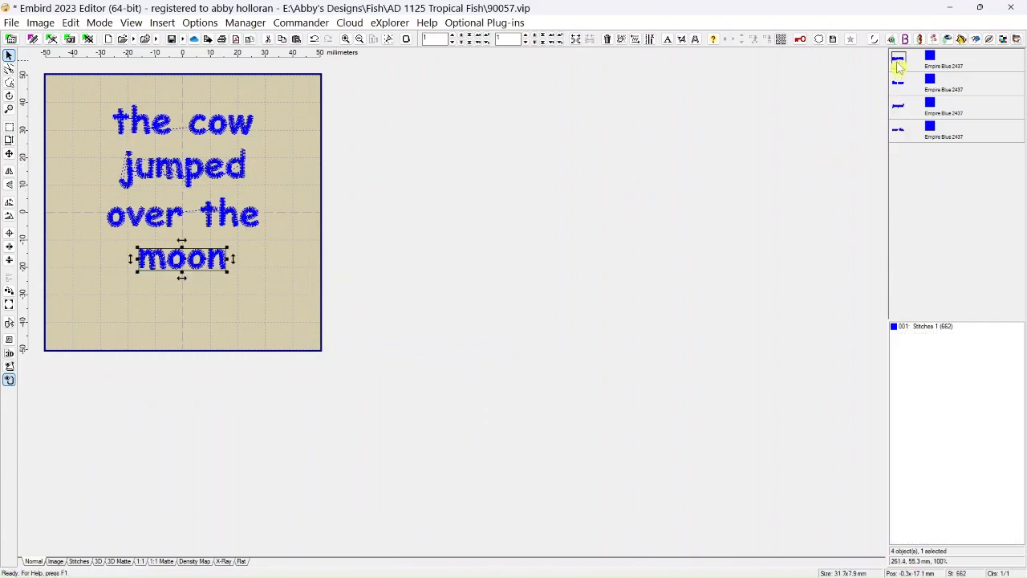
click(635, 41)
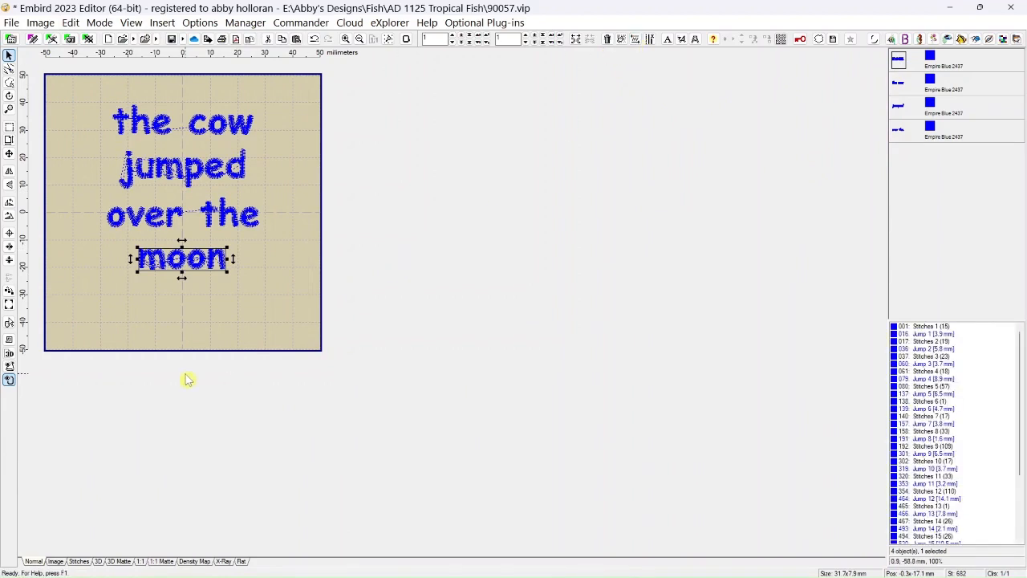
click(9, 342)
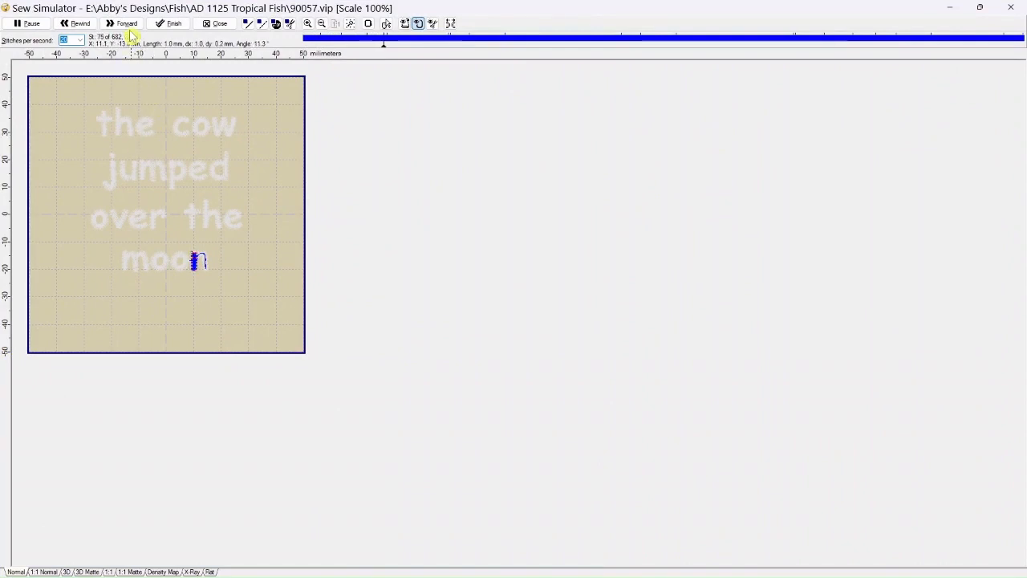
click(211, 23)
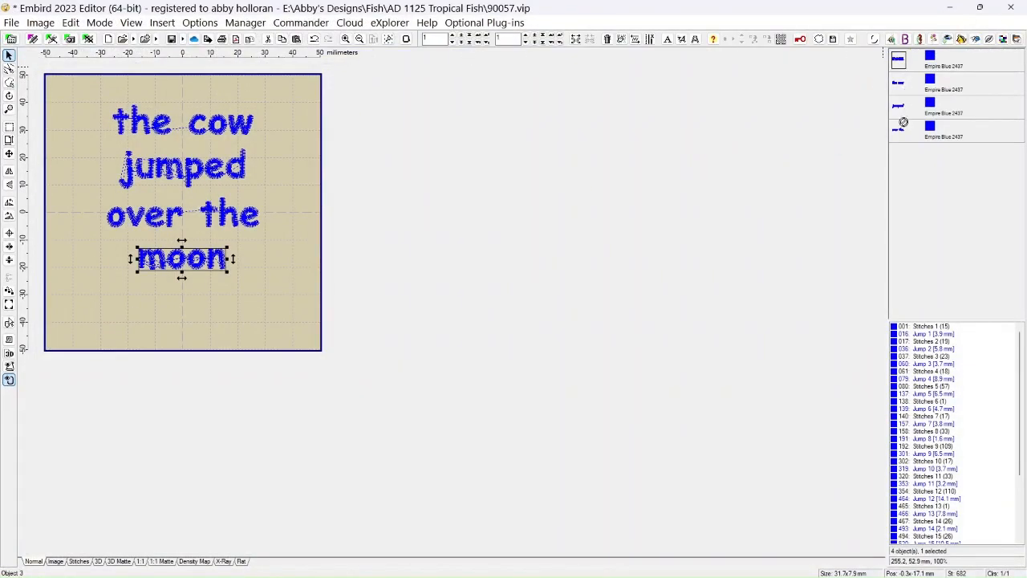
Move "moon" to the end of the object order, after "over the", and check the sequence of the four lettering objects.
drag(902, 139, 902, 138)
click(915, 201)
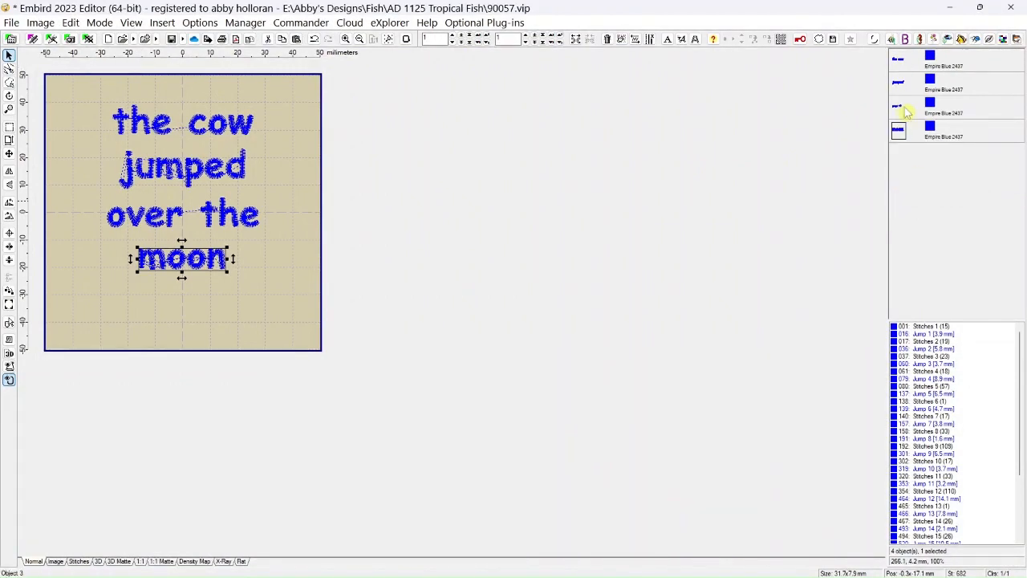
click(899, 64)
click(902, 87)
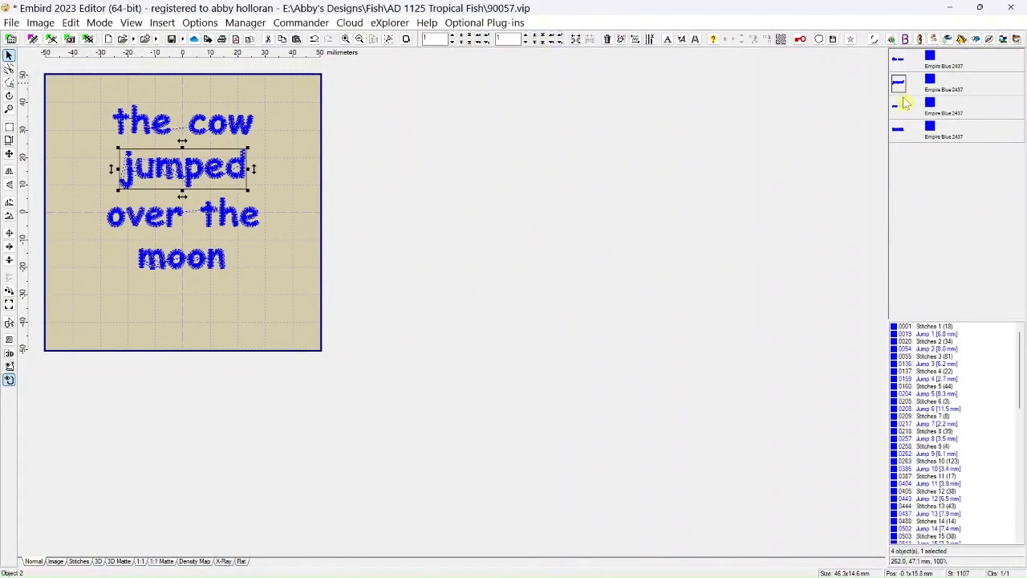
click(901, 111)
click(899, 136)
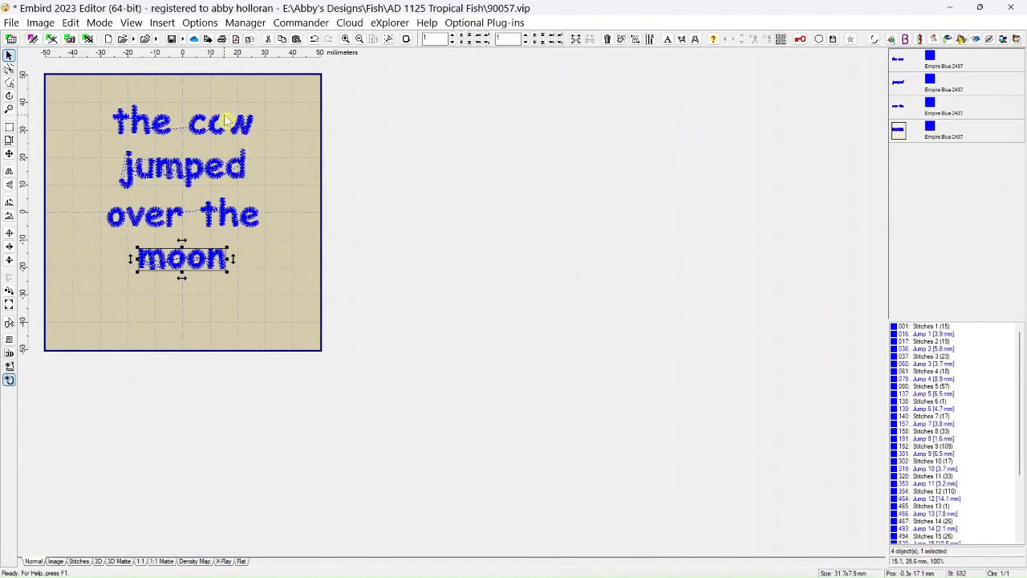
Simulate the sewing of the lettering starting from "the cow" at 250 stitches per second.
click(158, 126)
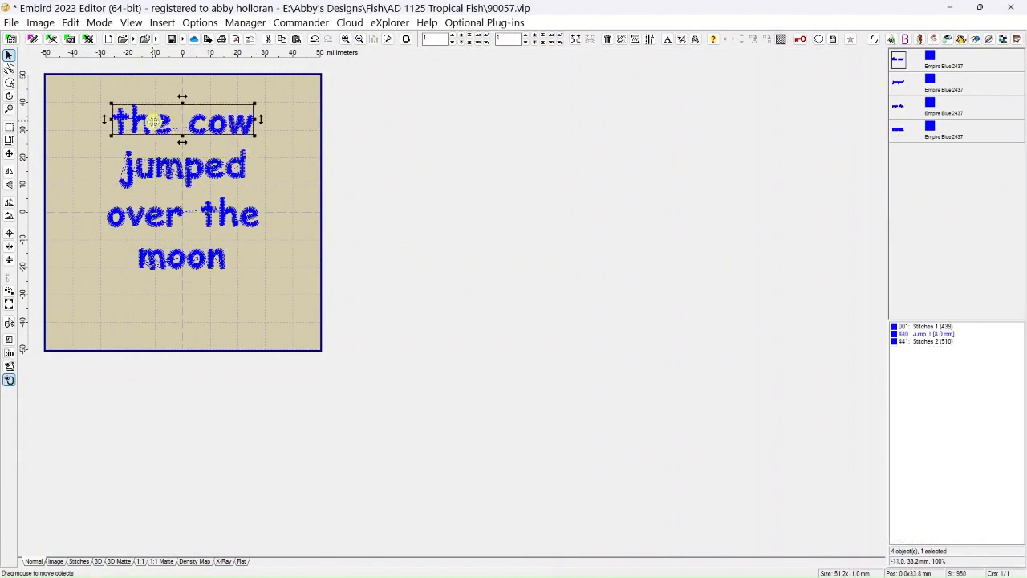
click(9, 340)
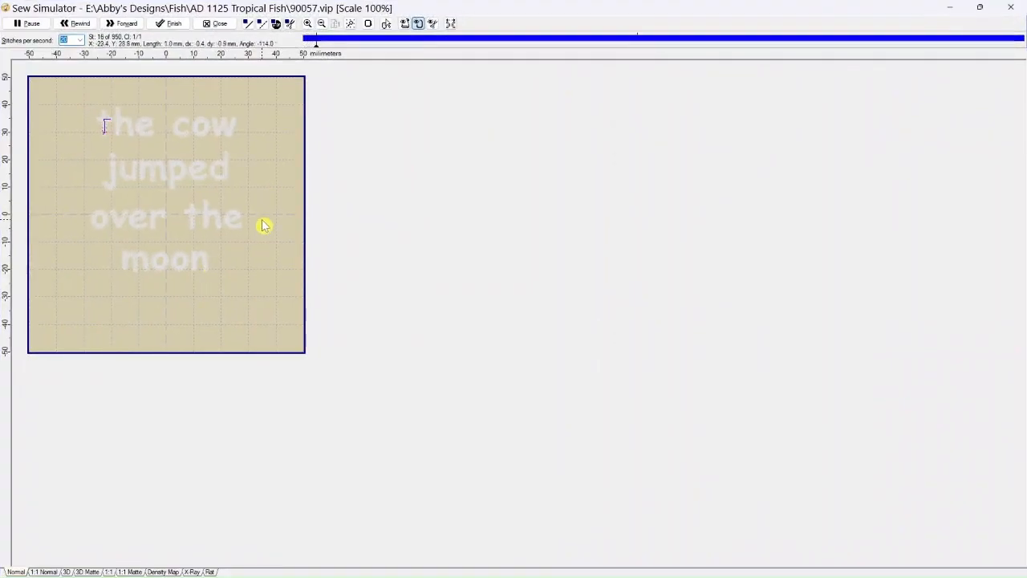
click(81, 40)
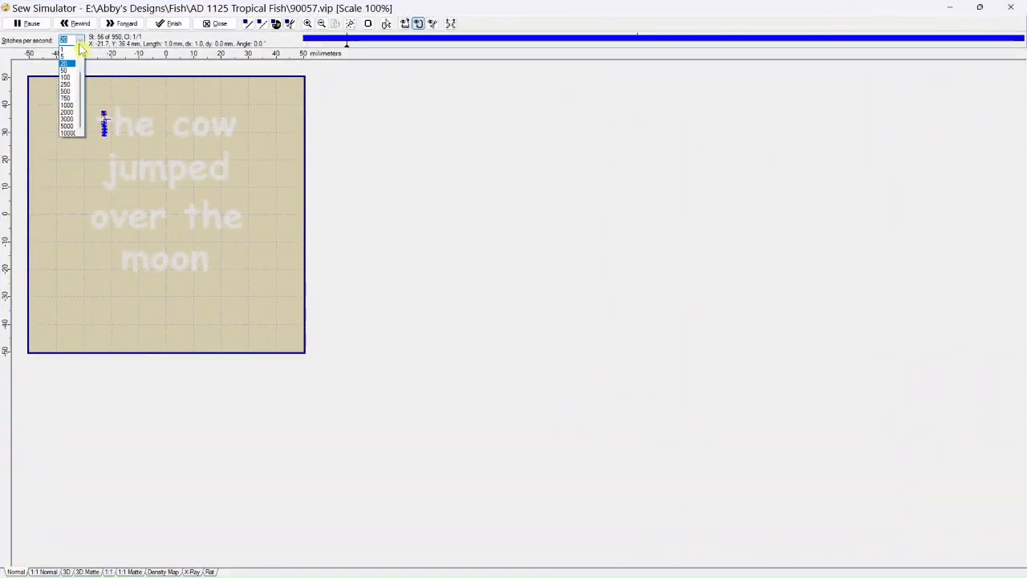
click(69, 85)
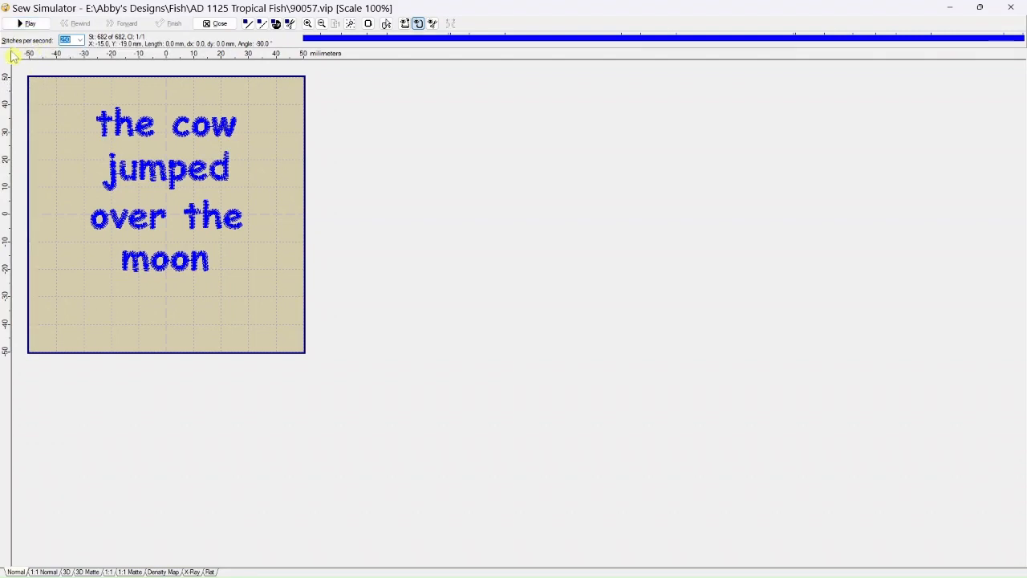
Replay the sewing simulation at 10000 and at 1000 stitches per second to compare the speeds.
click(81, 40)
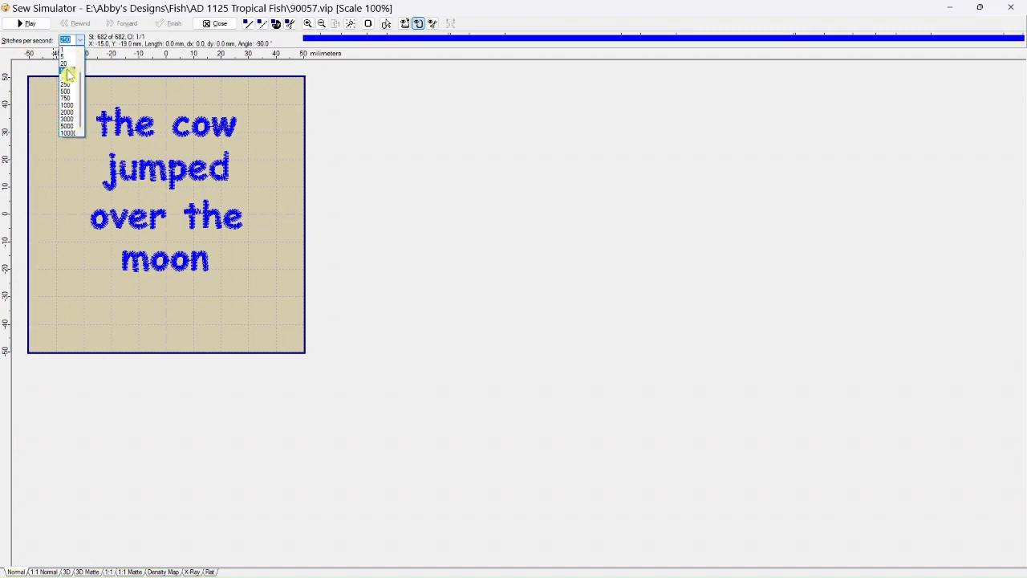
click(68, 132)
click(29, 23)
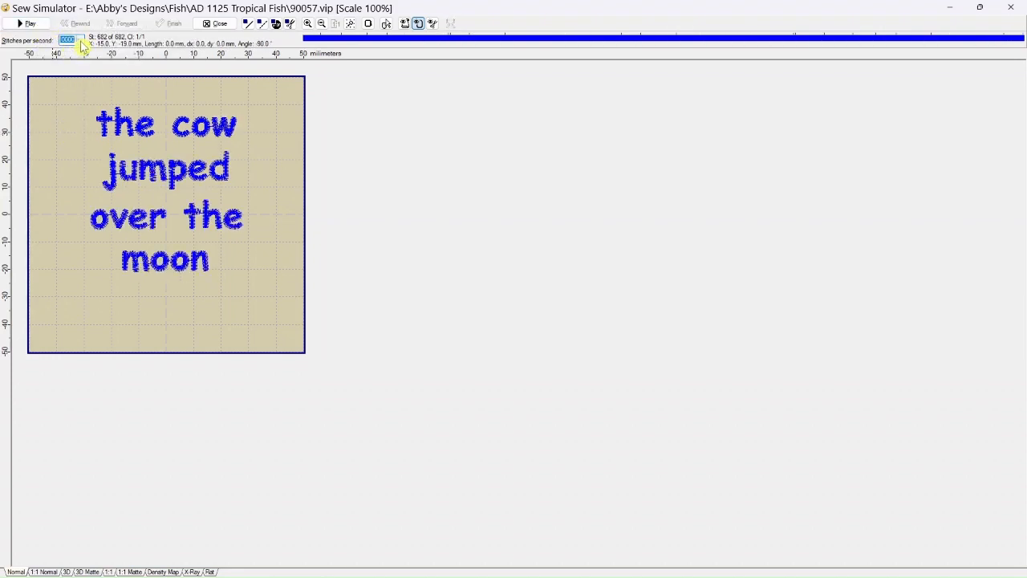
click(80, 41)
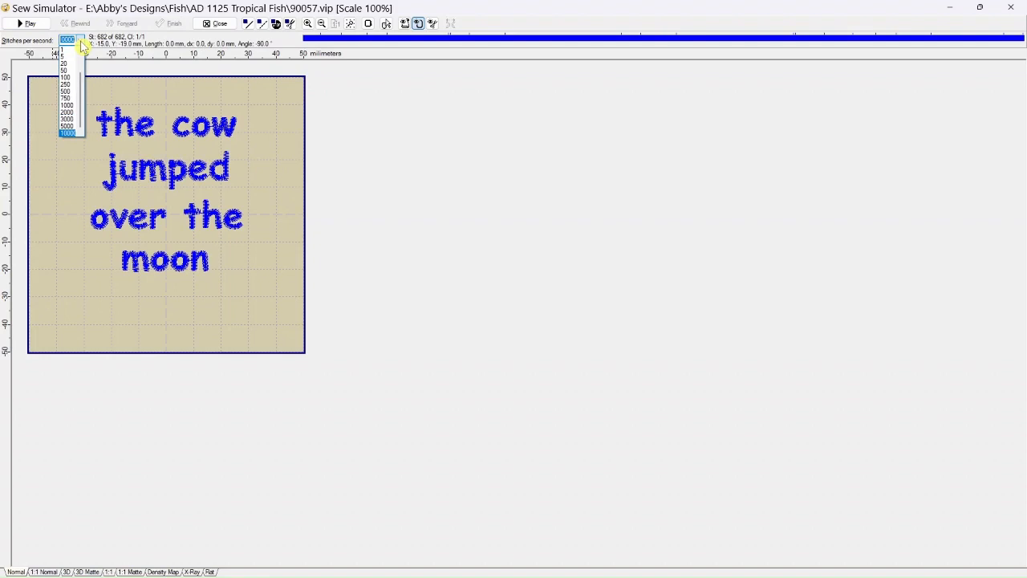
click(68, 111)
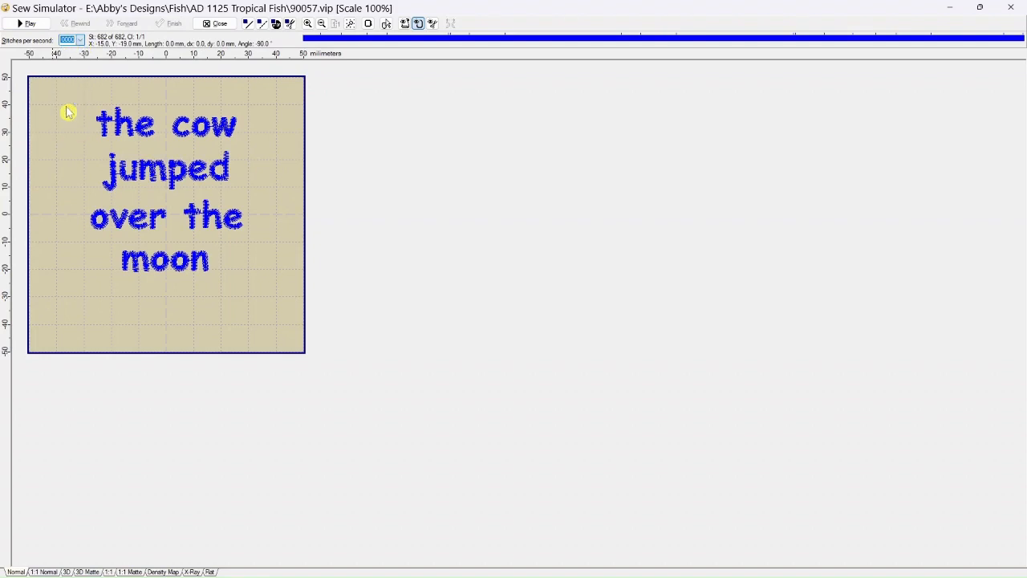
click(29, 24)
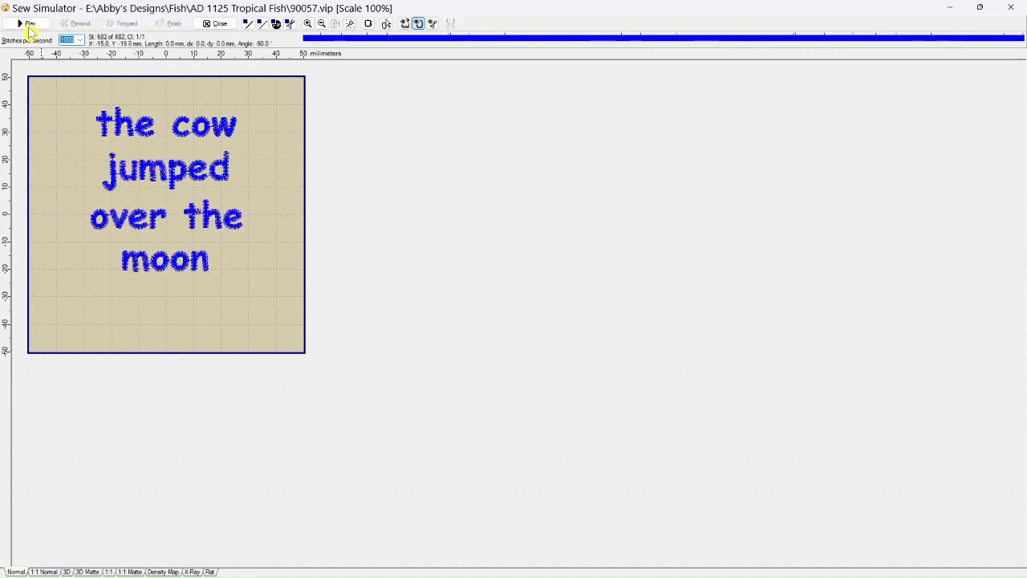
Replay the simulation at 250 stitches per second and pause it partway through "jumped".
click(80, 41)
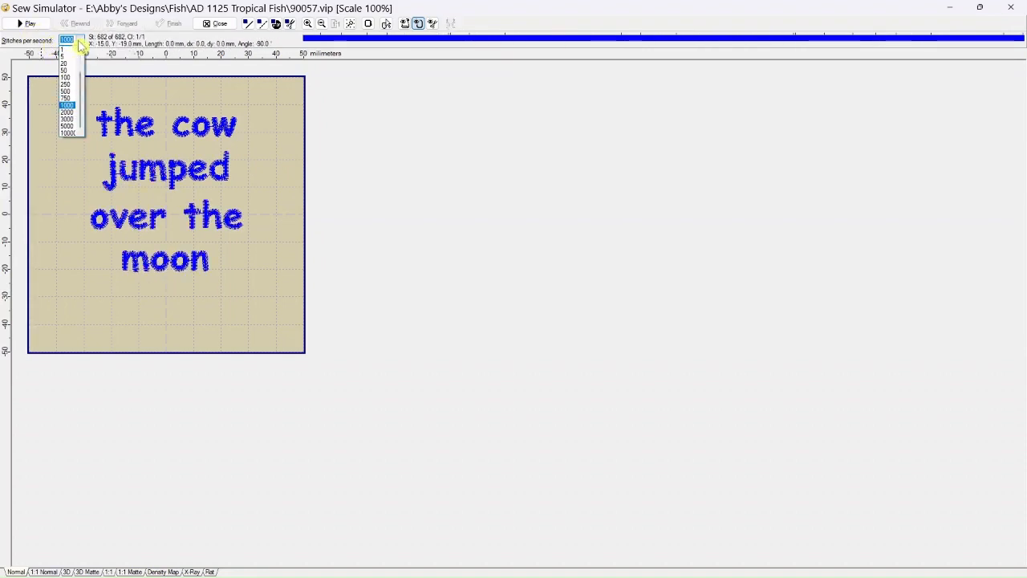
click(70, 90)
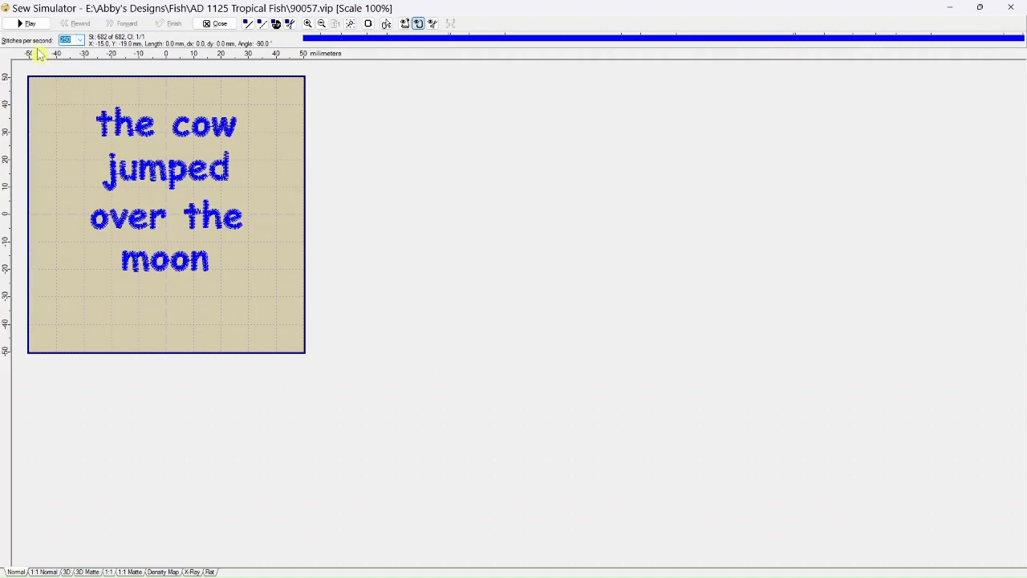
click(28, 24)
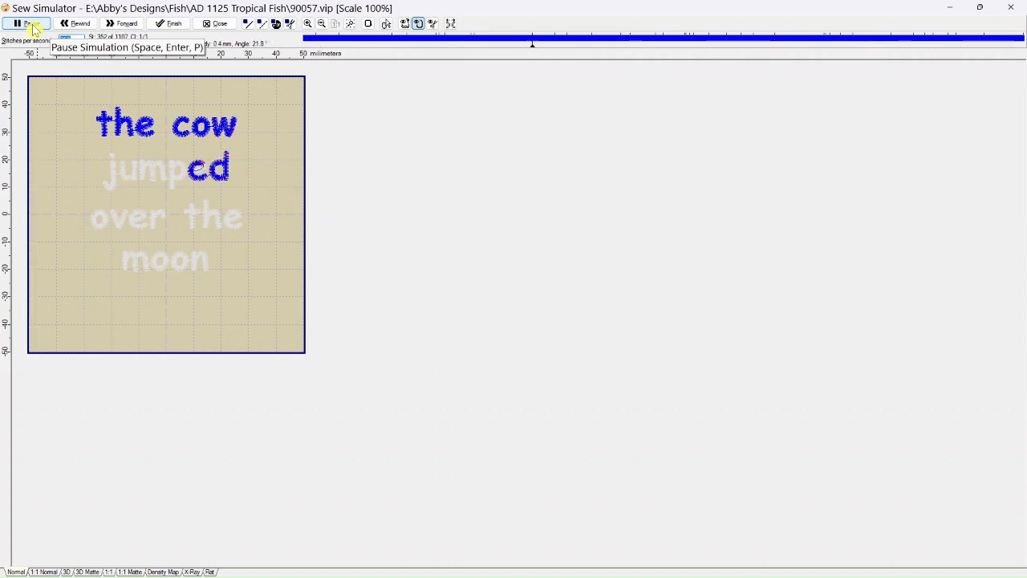
click(31, 24)
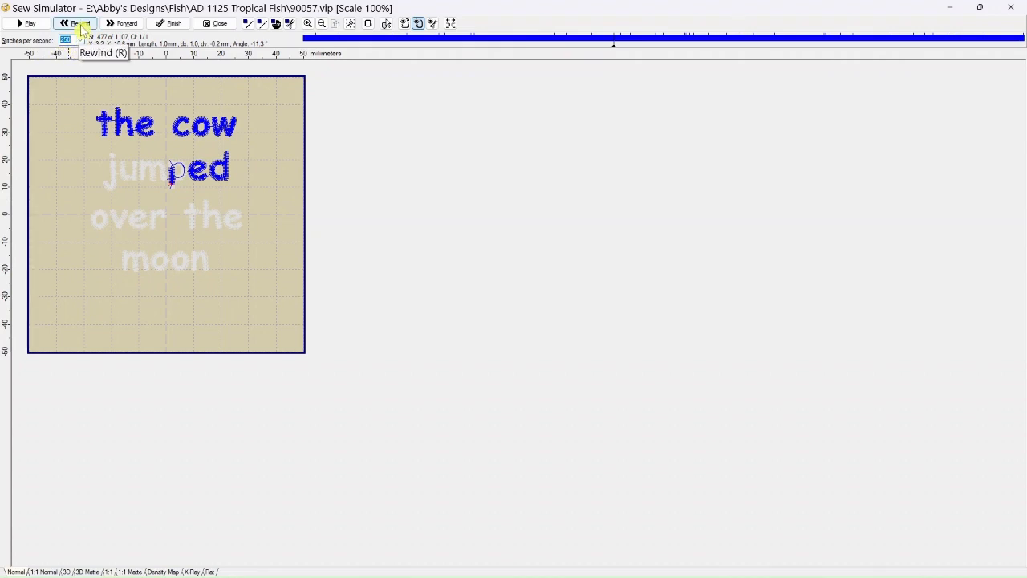
Set the simulation speed to 50 stitches per second, rewind and forward through "jumped", and finish the simulation.
click(80, 40)
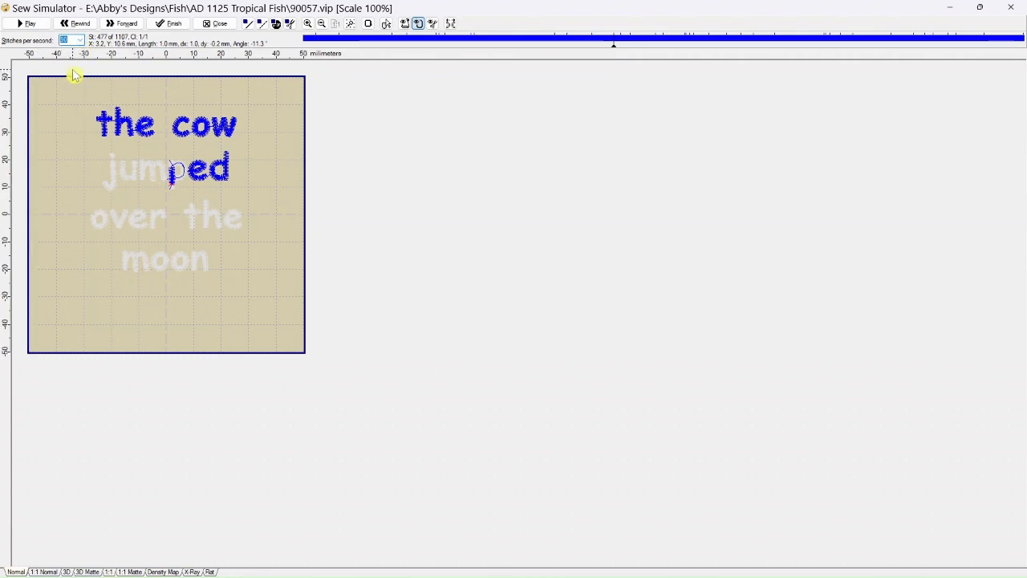
click(79, 31)
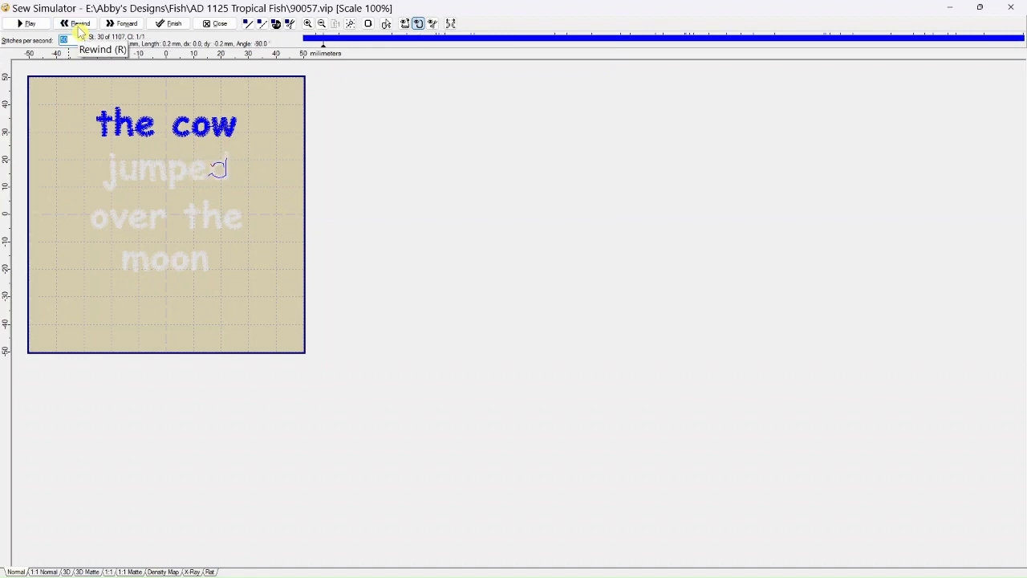
click(114, 25)
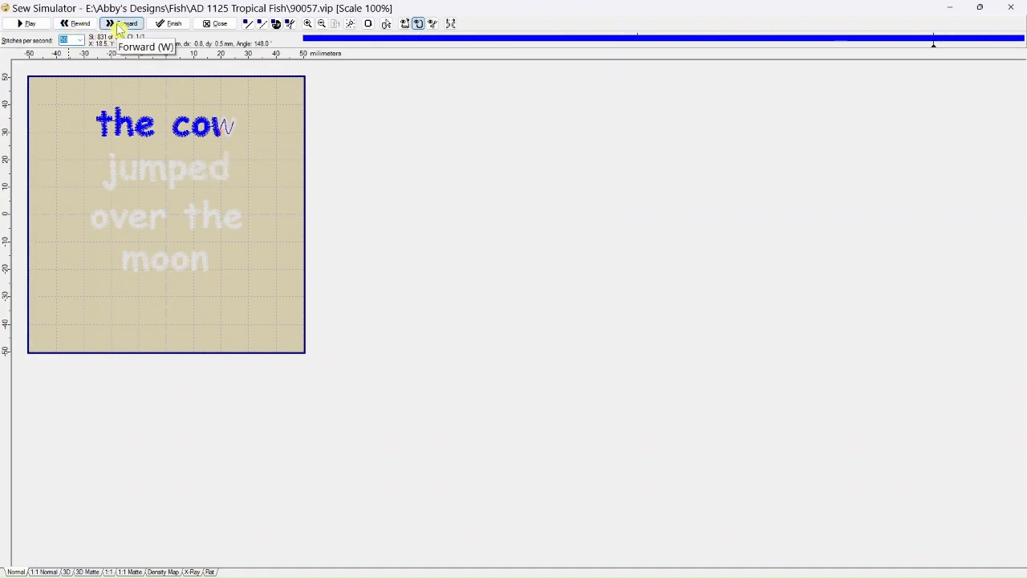
click(173, 24)
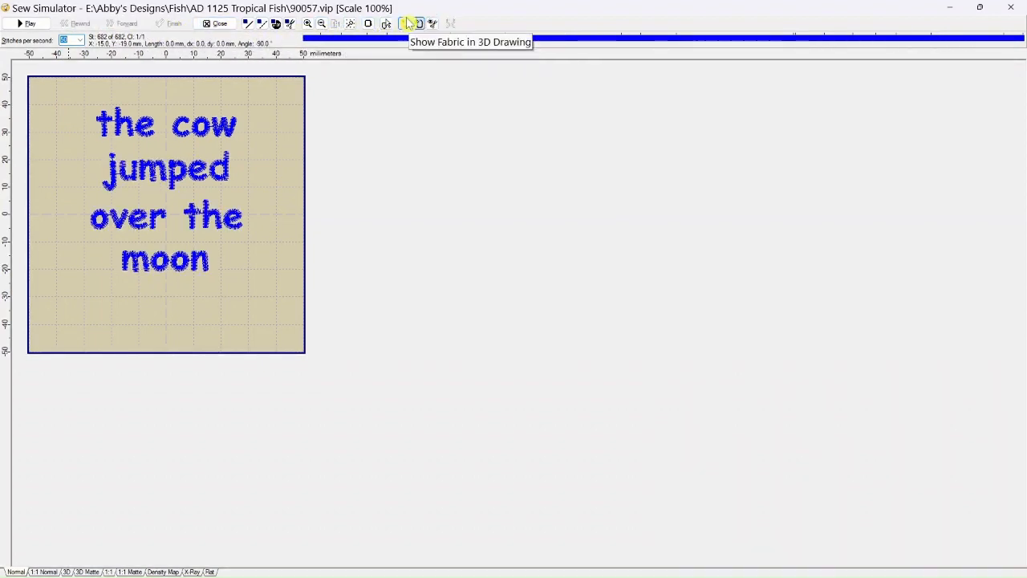
Inspect the stitching of "the cow" at different magnifications in the running simulation, and close the Sew Simulator.
click(307, 24)
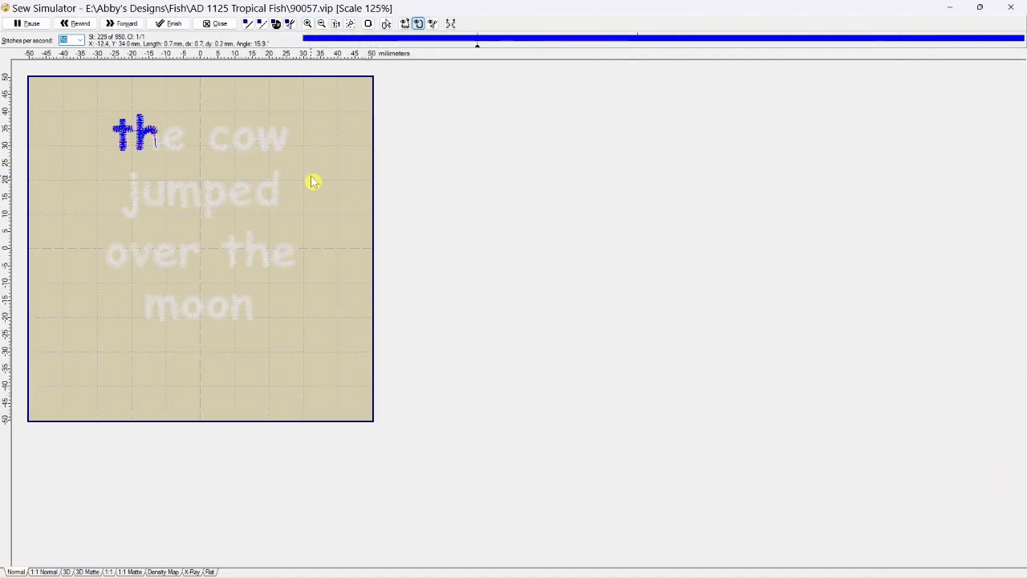
scroll(313, 180, up, 4)
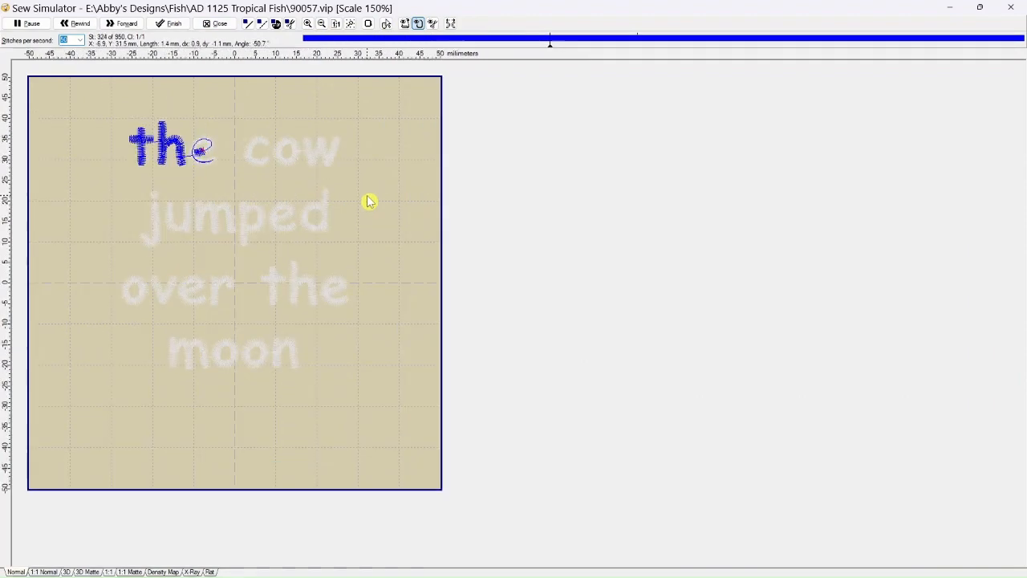
scroll(816, 201, up, 1)
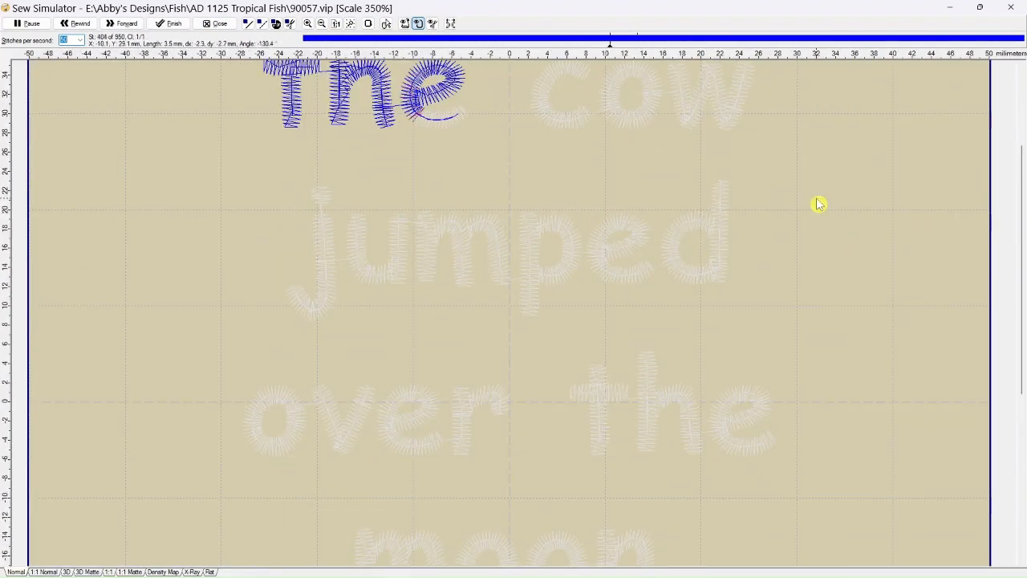
scroll(816, 202, down, 2)
scroll(367, 201, down, 2)
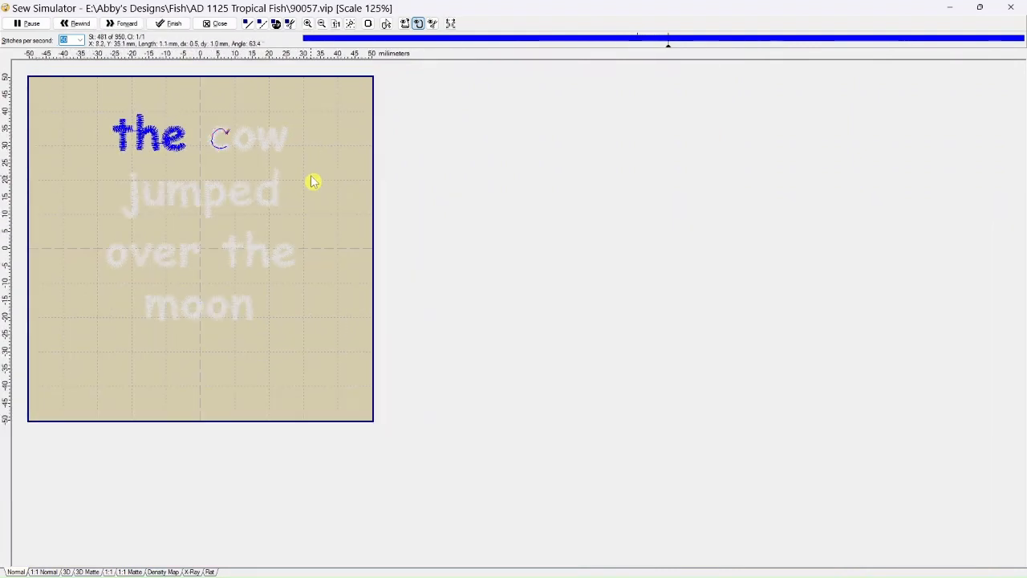
scroll(314, 182, down, 1)
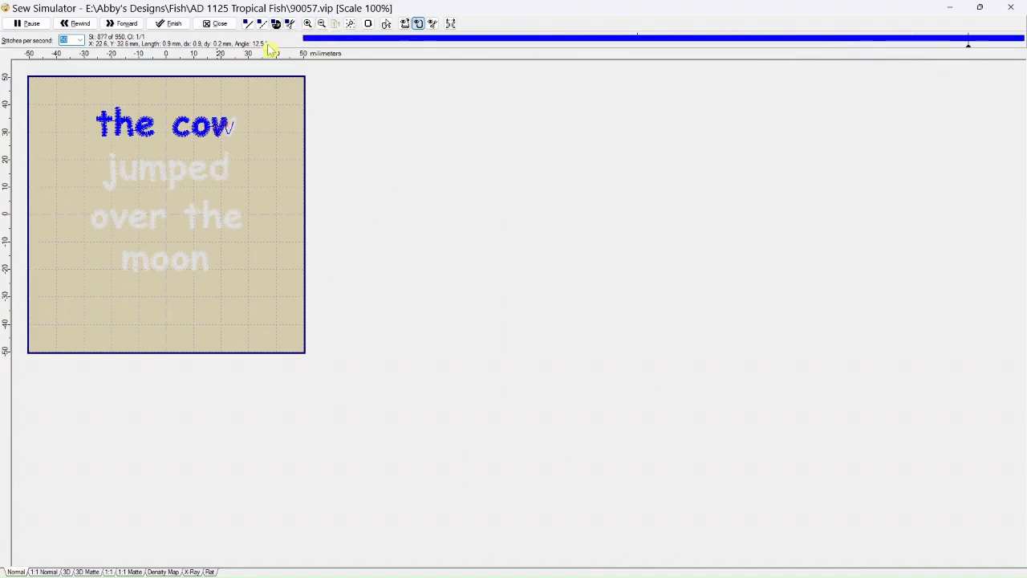
click(217, 23)
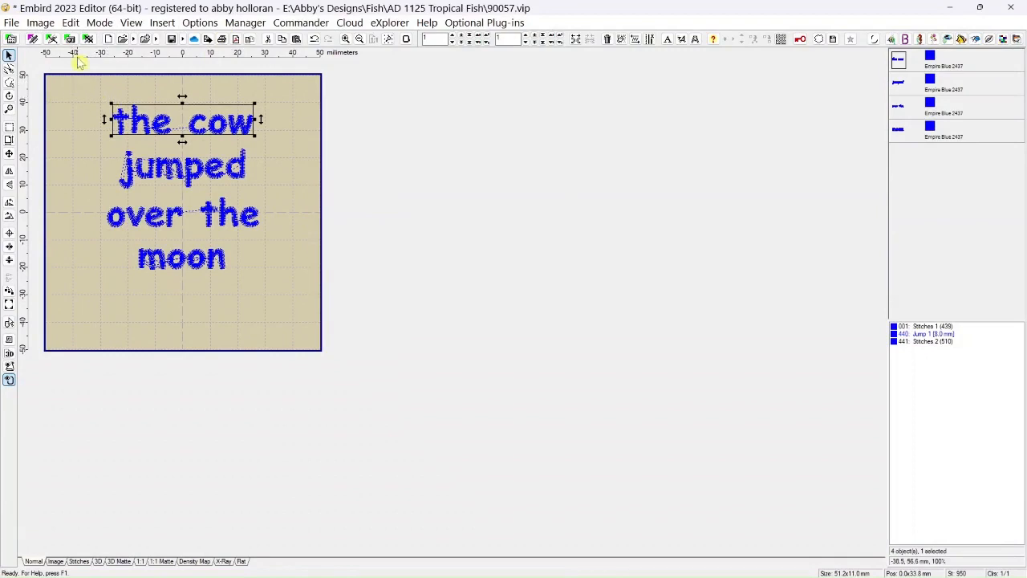
click(73, 24)
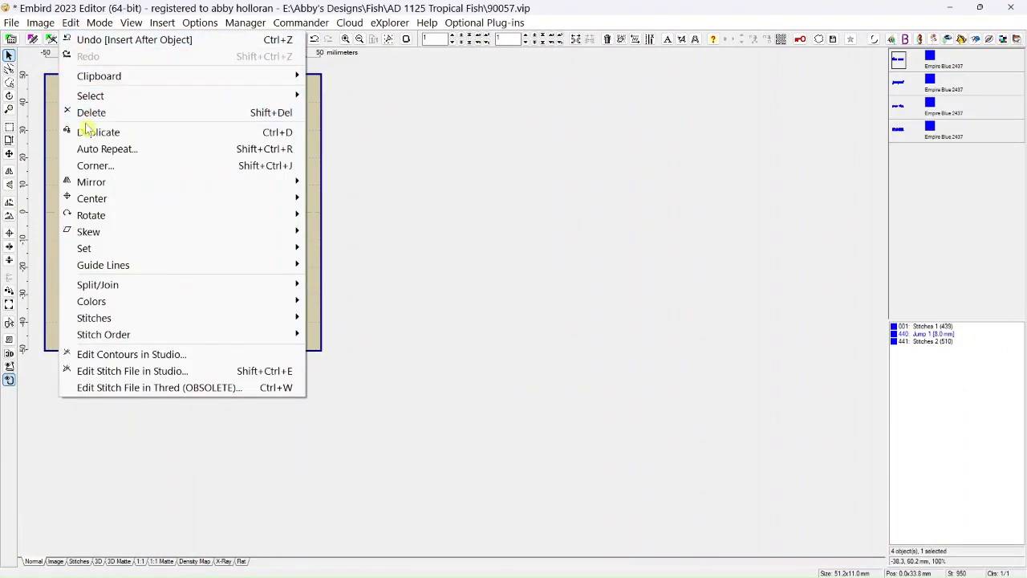
mouse_move(95, 79)
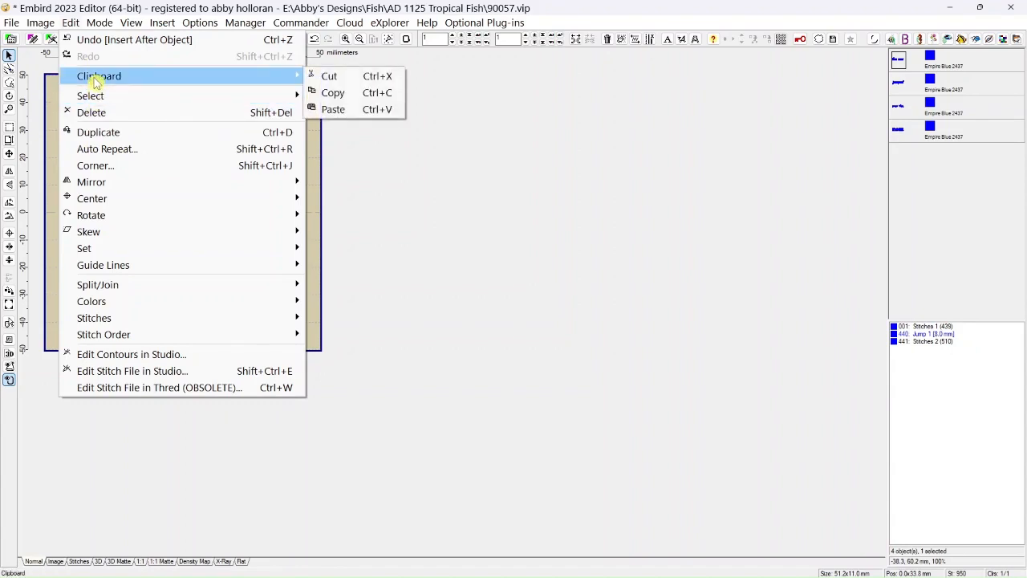
mouse_move(94, 101)
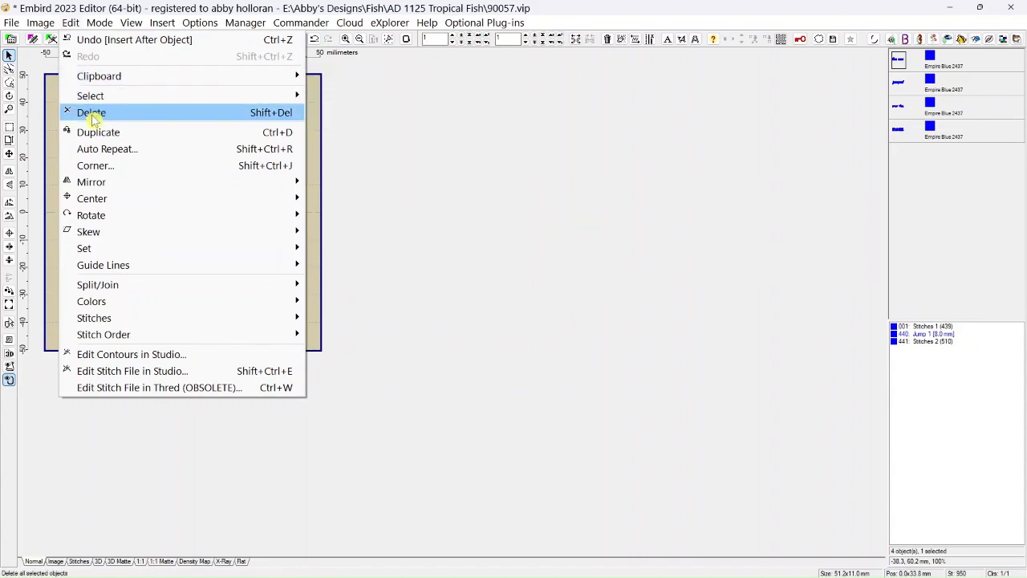
mouse_move(104, 28)
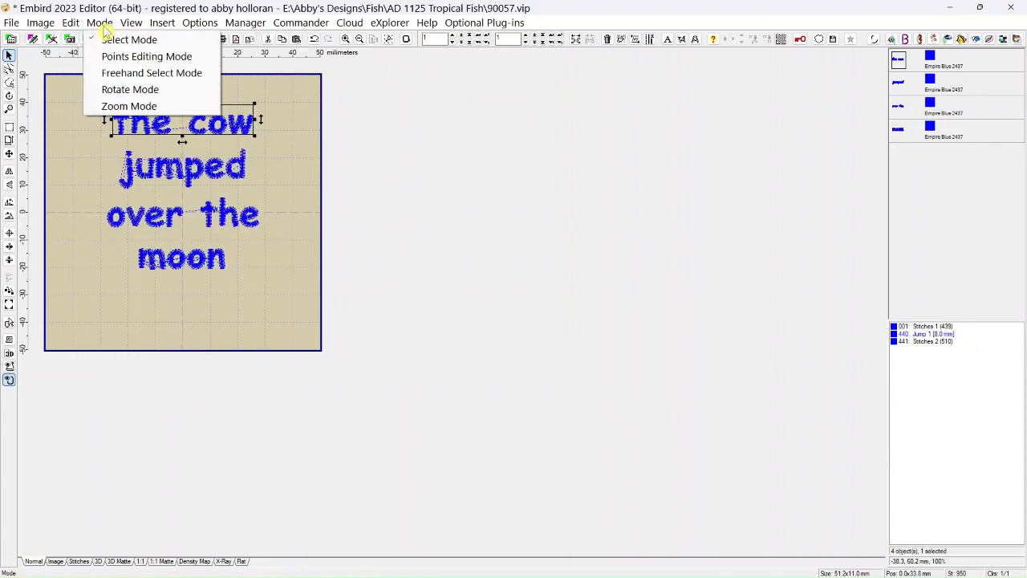
click(357, 129)
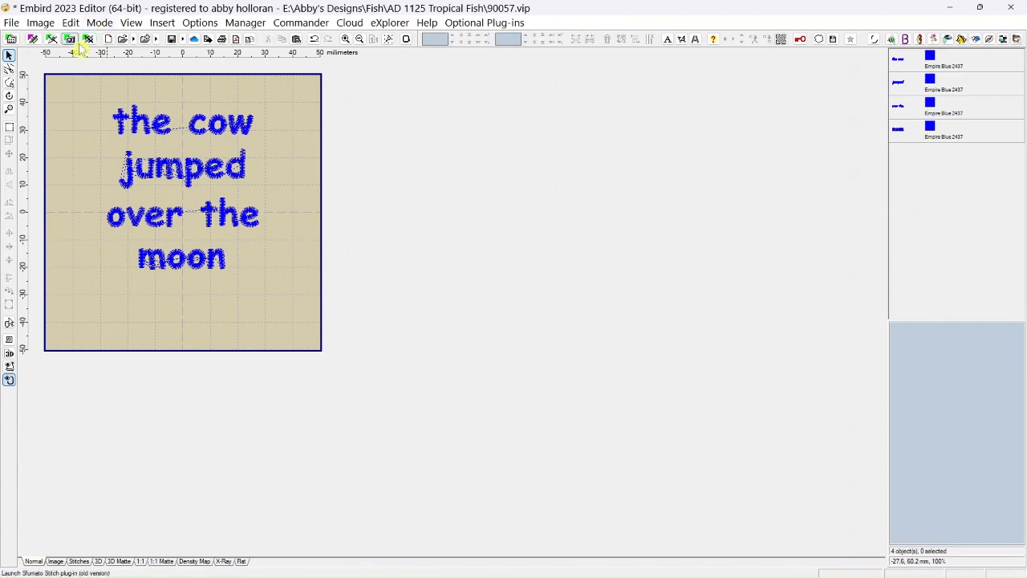
Magnify the lettering to 250% with Zoom Mode and select the "the cow" object.
click(9, 109)
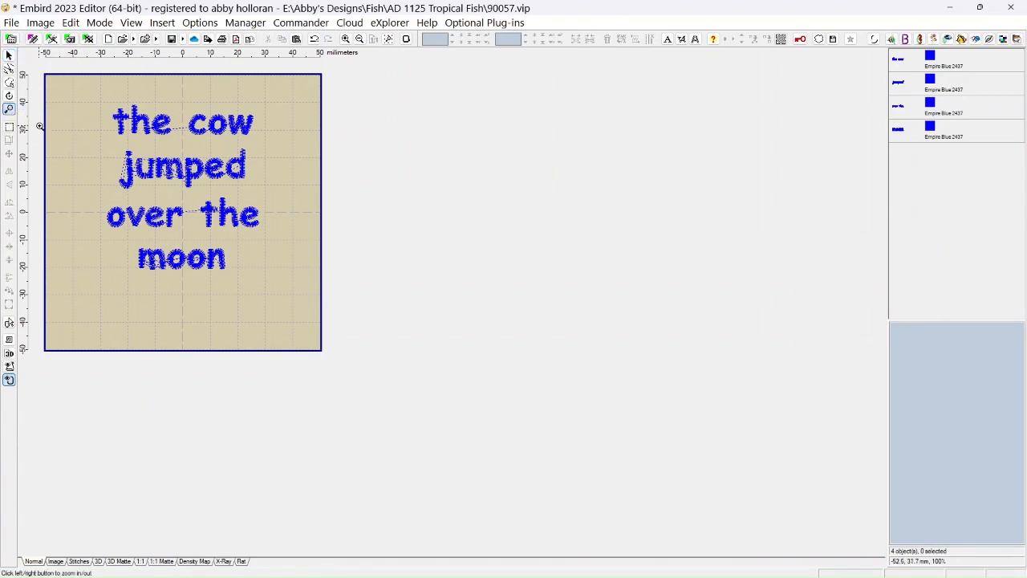
click(94, 144)
click(119, 178)
click(120, 179)
click(122, 178)
click(160, 178)
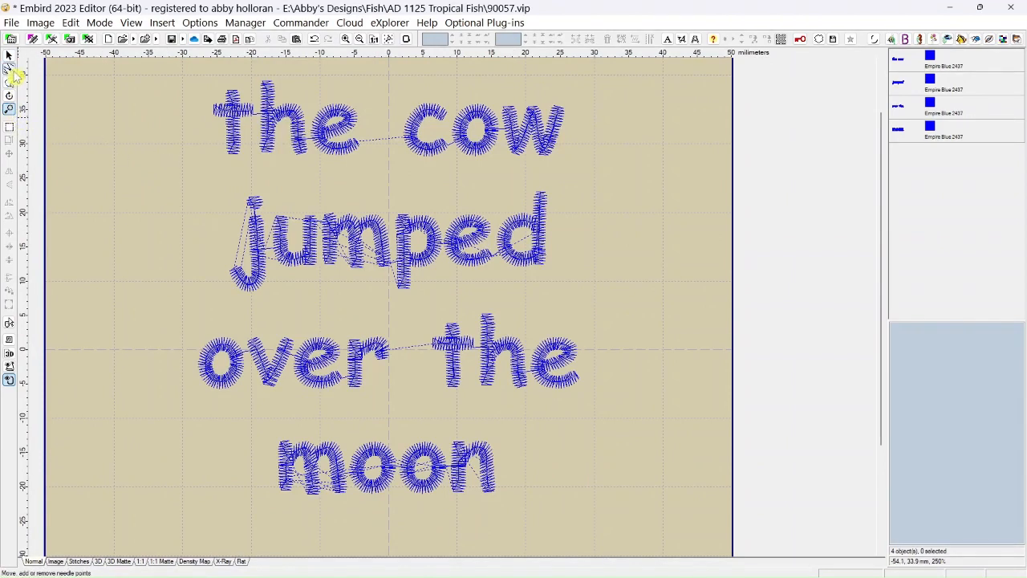
click(10, 110)
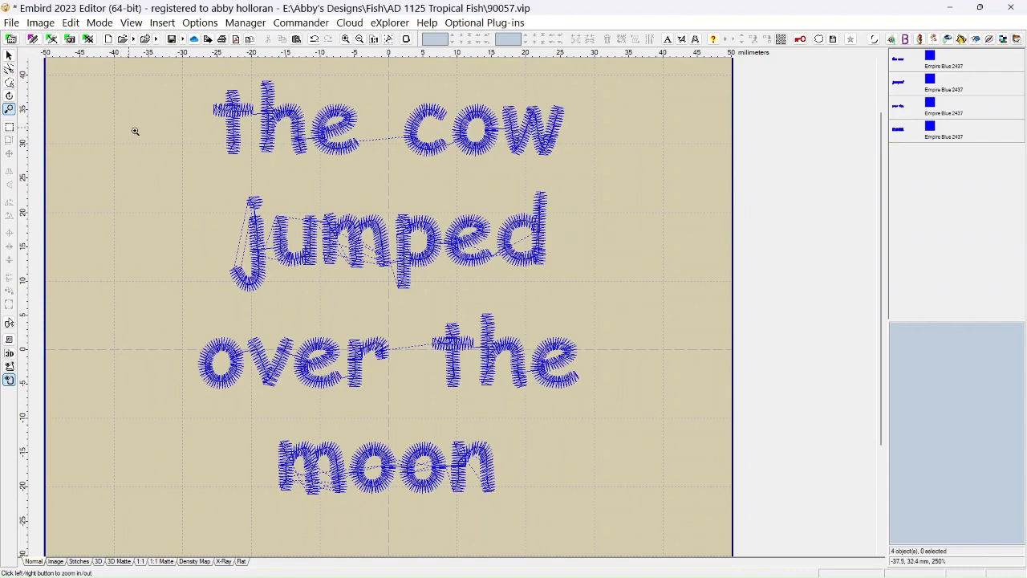
click(899, 62)
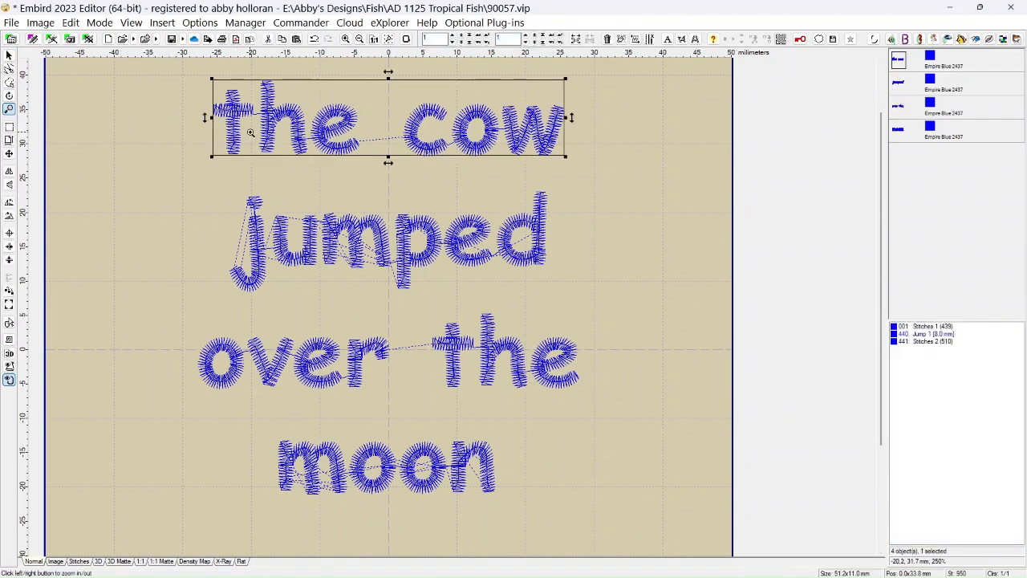
Magnify "the cow" to 350% with Zoom Mode, reduce the view to 200%, and return to Select Mode.
click(251, 132)
click(295, 130)
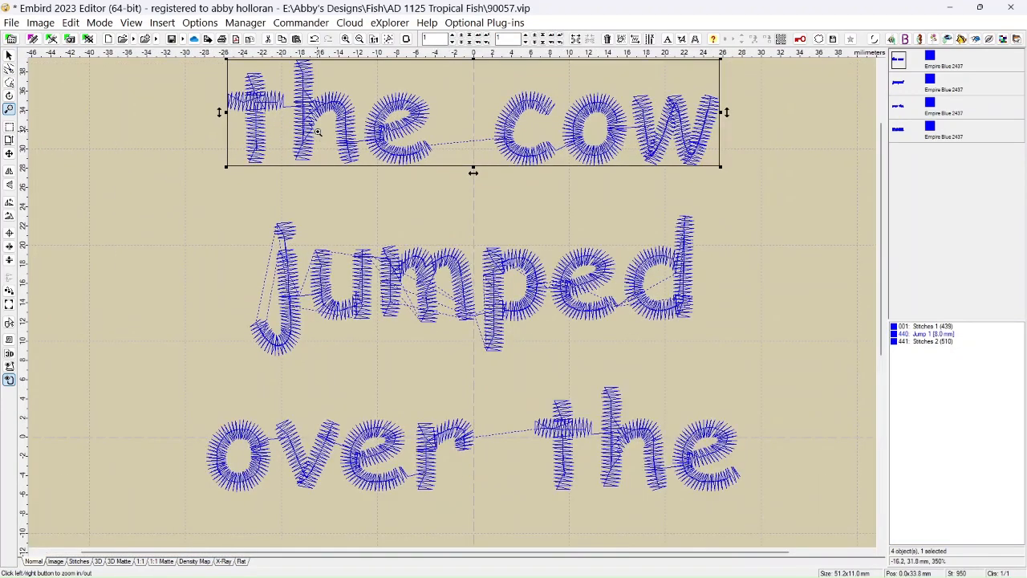
right_click(244, 136)
right_click(186, 139)
right_click(186, 138)
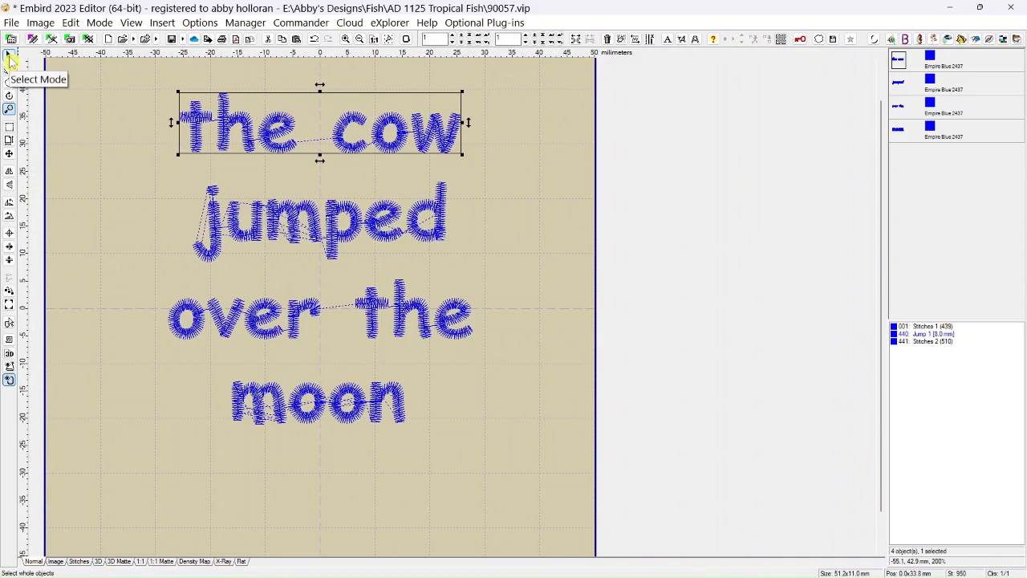
click(8, 56)
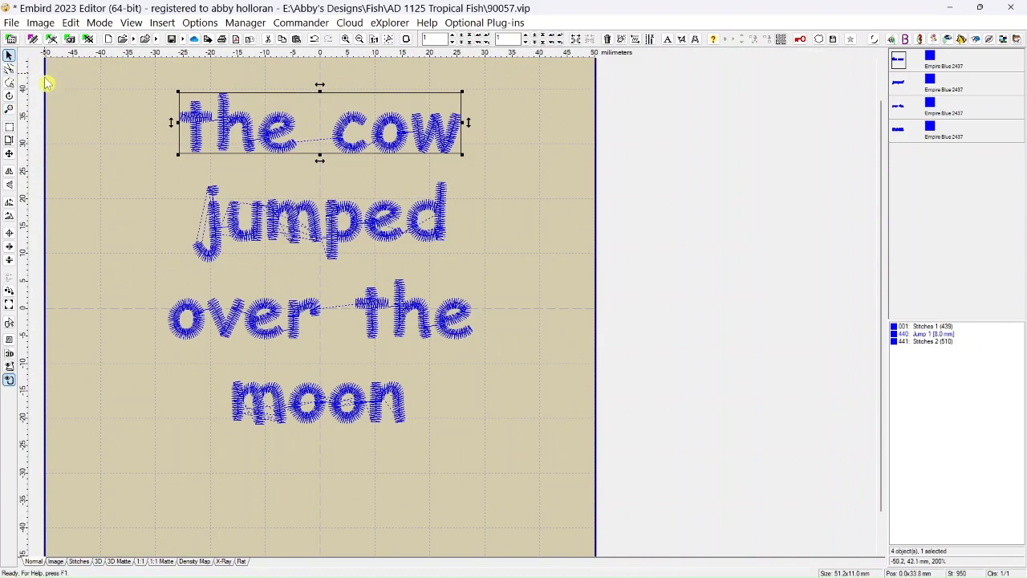
Magnify the lettering to 400% with Zoom in, bring "the cow" into view, and reset the magnification to 100%.
click(345, 40)
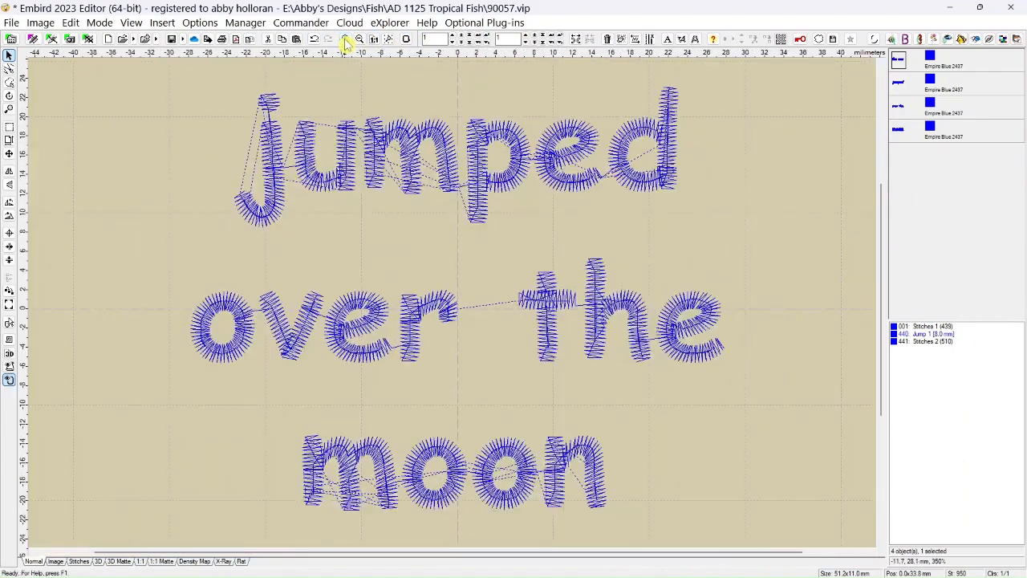
scroll(319, 117, down, 2)
scroll(344, 117, up, 2)
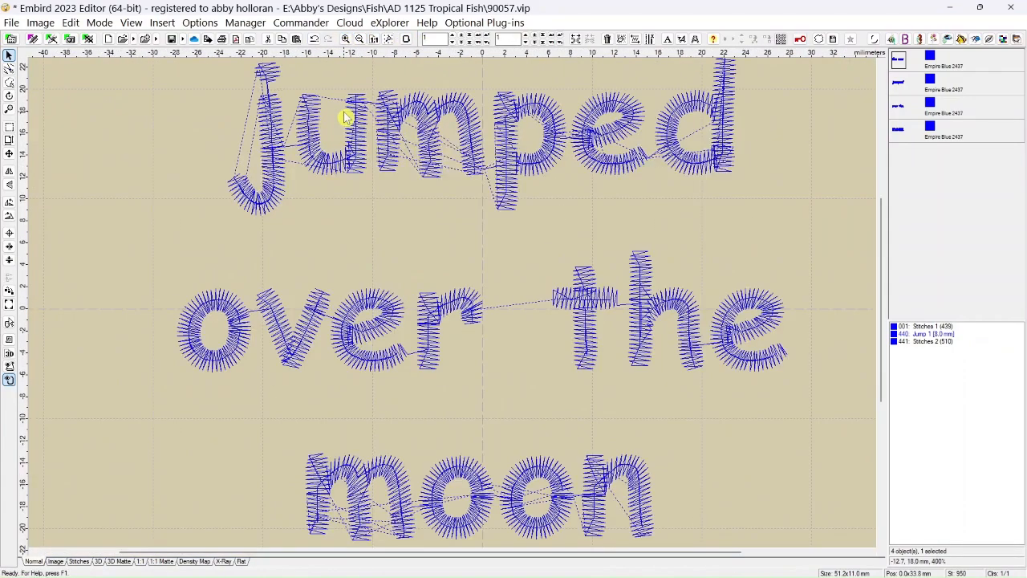
drag(880, 317, 862, 184)
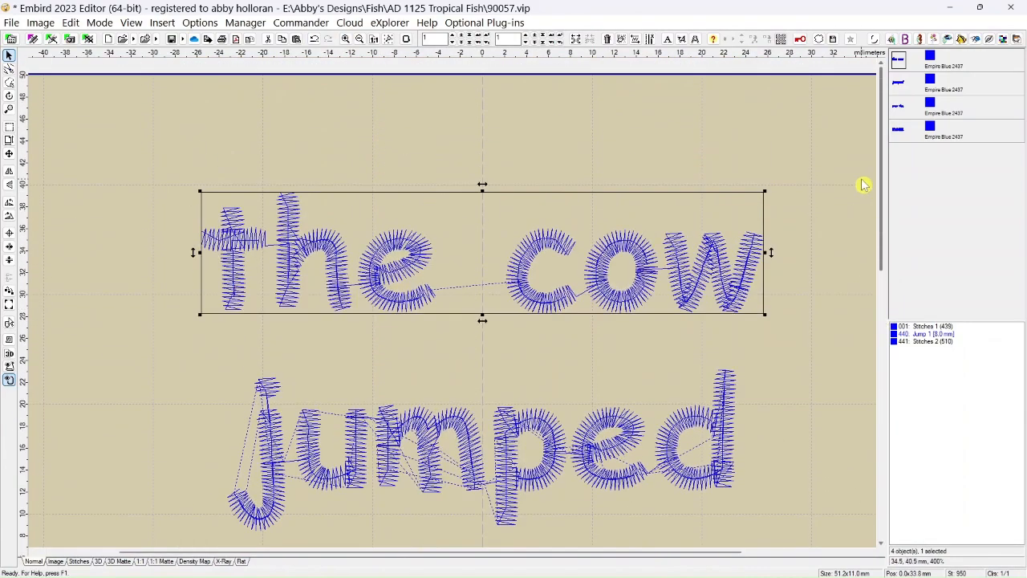
click(346, 40)
click(360, 40)
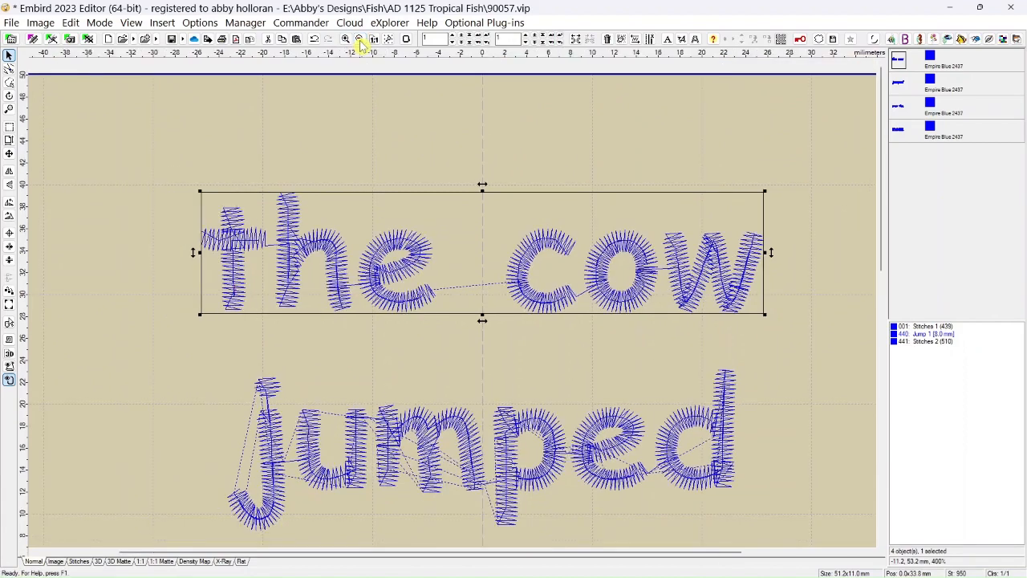
click(374, 41)
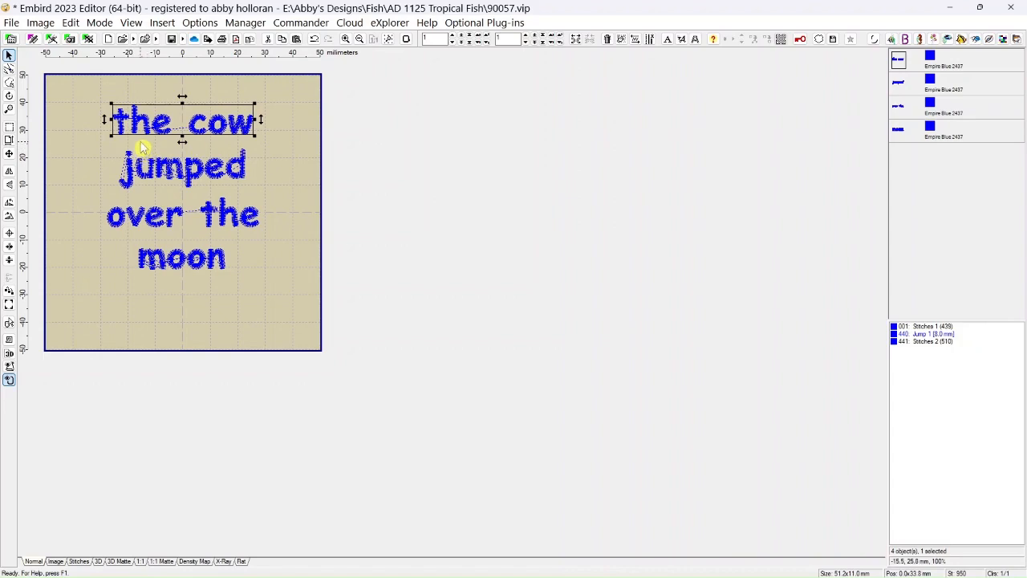
Select the "over the" object and view its stitches at 500% and 350%.
scroll(141, 147, up, 4)
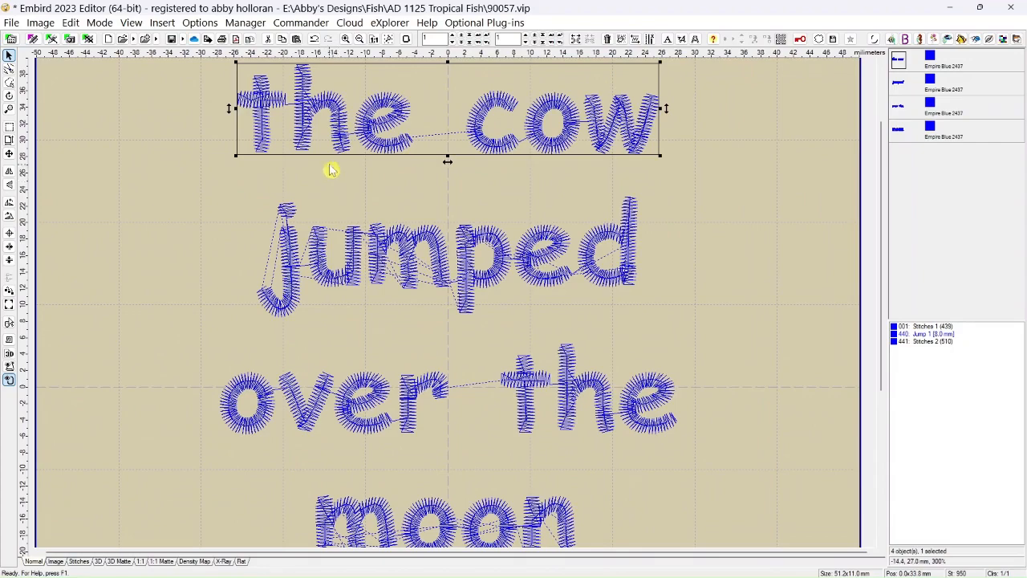
click(366, 429)
scroll(366, 430, up, 4)
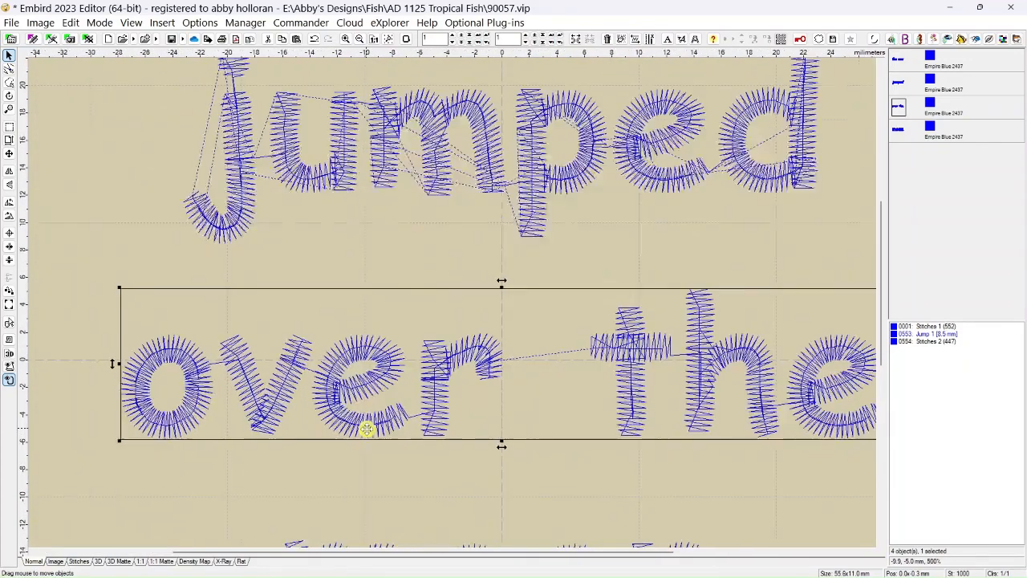
scroll(366, 429, down, 3)
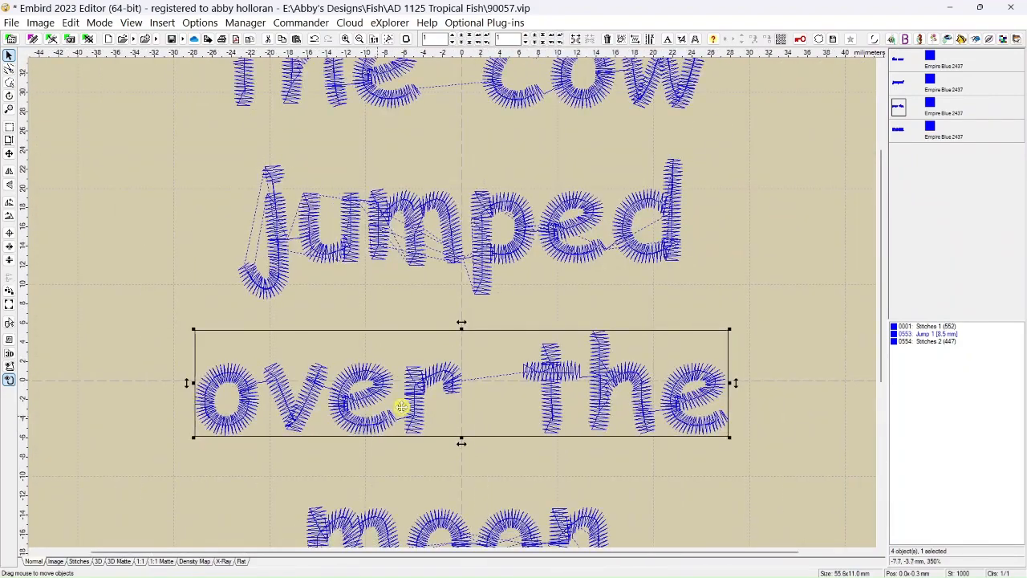
Select the "the cow" object and reduce the view to 200% to show all four lines of lettering.
click(537, 103)
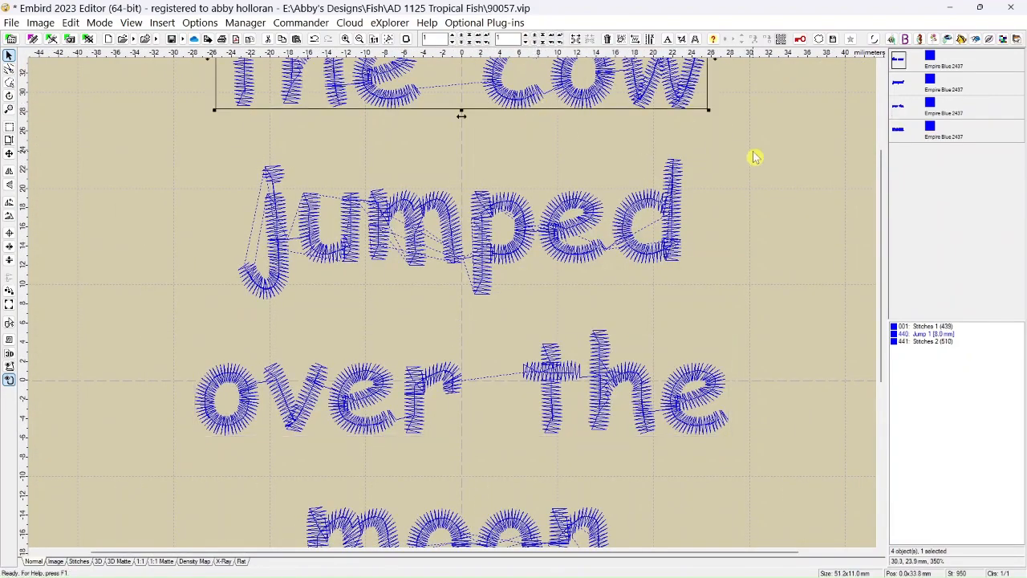
drag(881, 273, 880, 190)
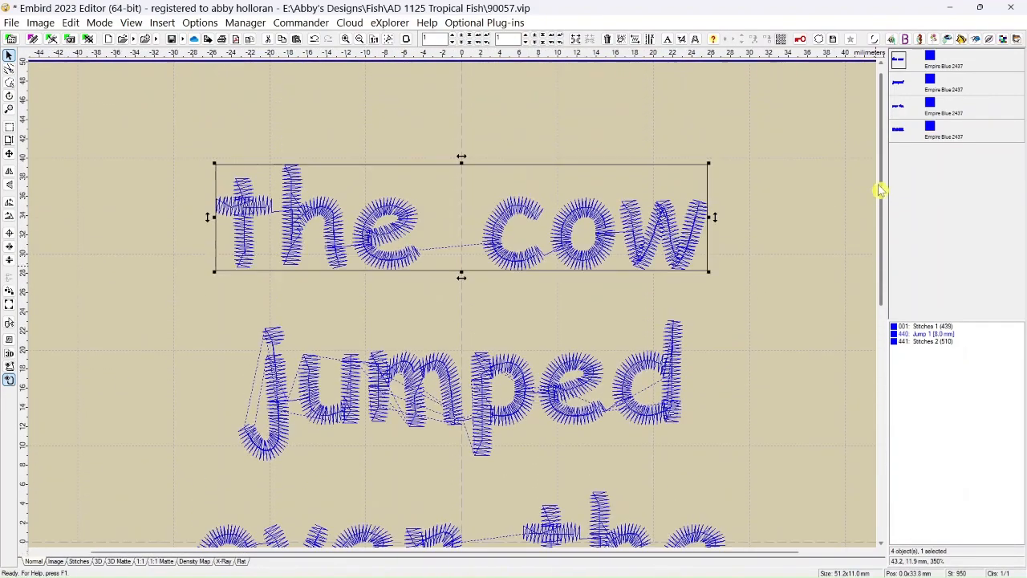
scroll(756, 257, up, 4)
scroll(757, 257, down, 5)
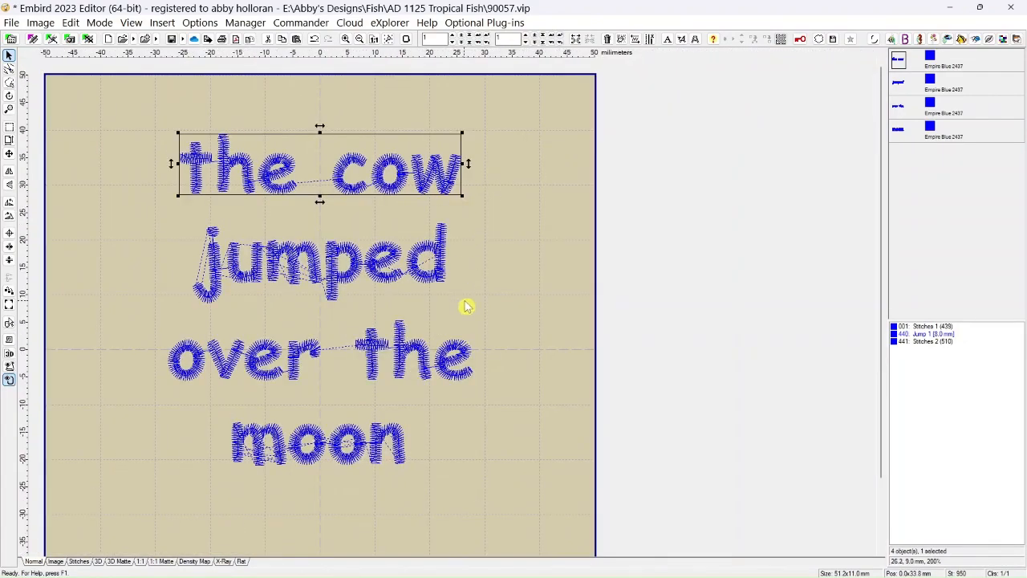
Clear the selection and magnify the area beside "moon" up to 900%, returning to 200%.
click(445, 447)
scroll(631, 447, up, 3)
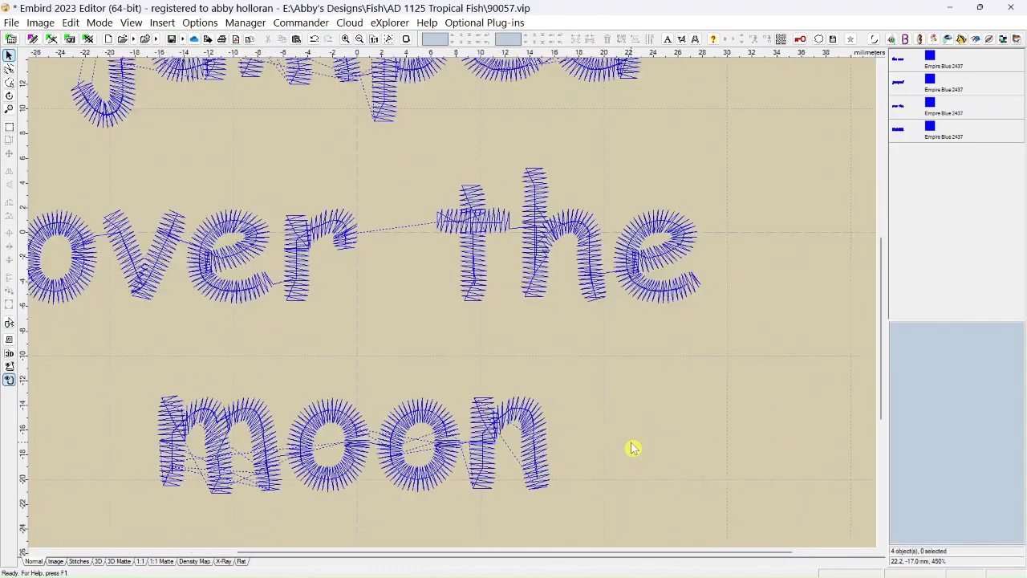
scroll(632, 447, down, 1)
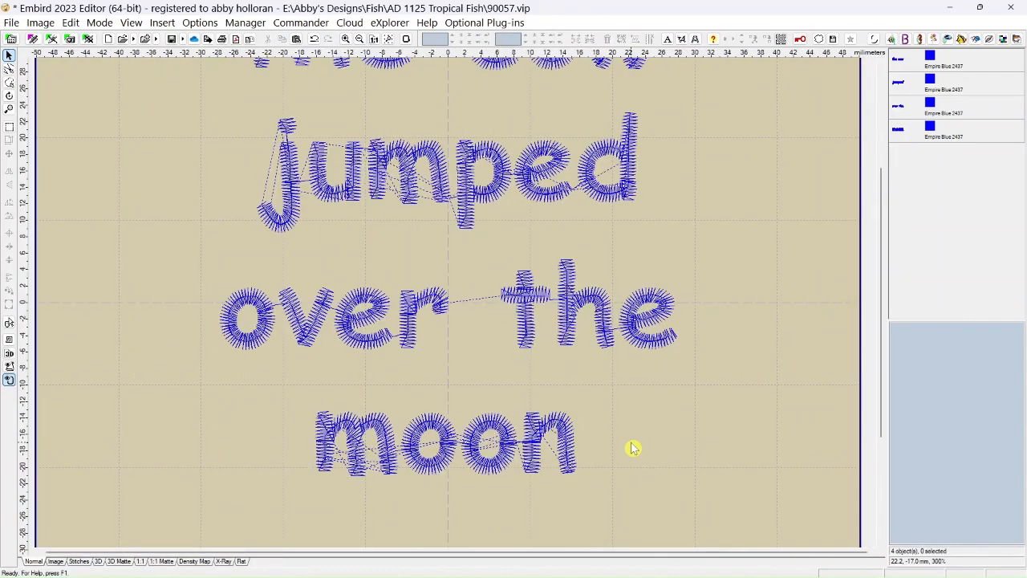
scroll(632, 448, up, 6)
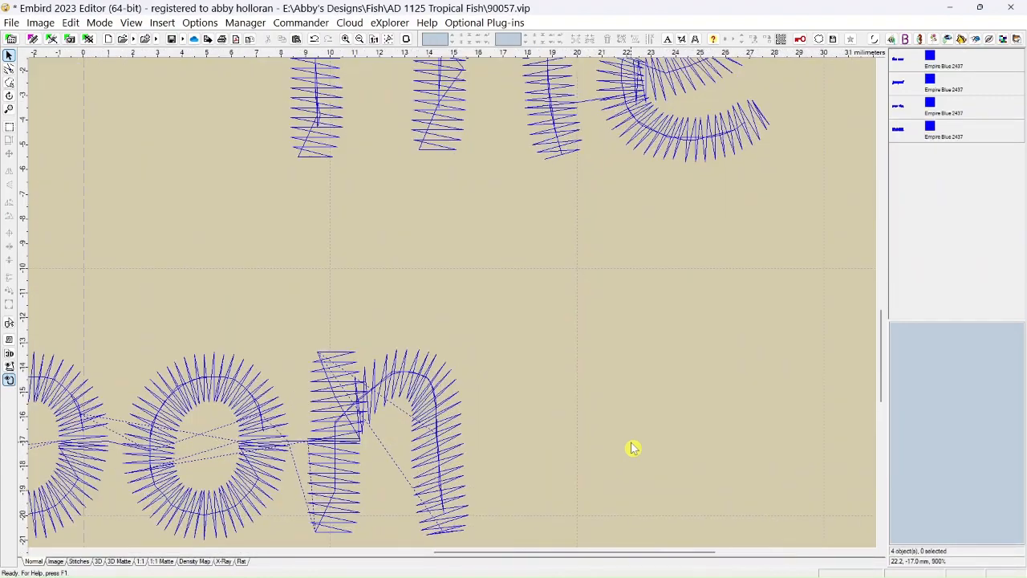
scroll(633, 448, down, 8)
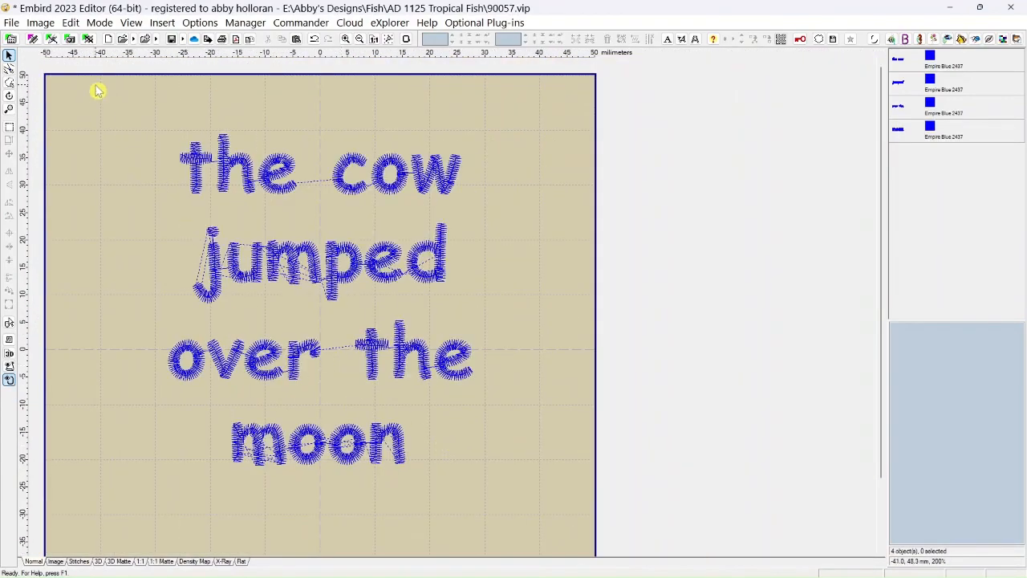
Bring up the list of display, zoom and simulation commands for viewing the design.
click(73, 23)
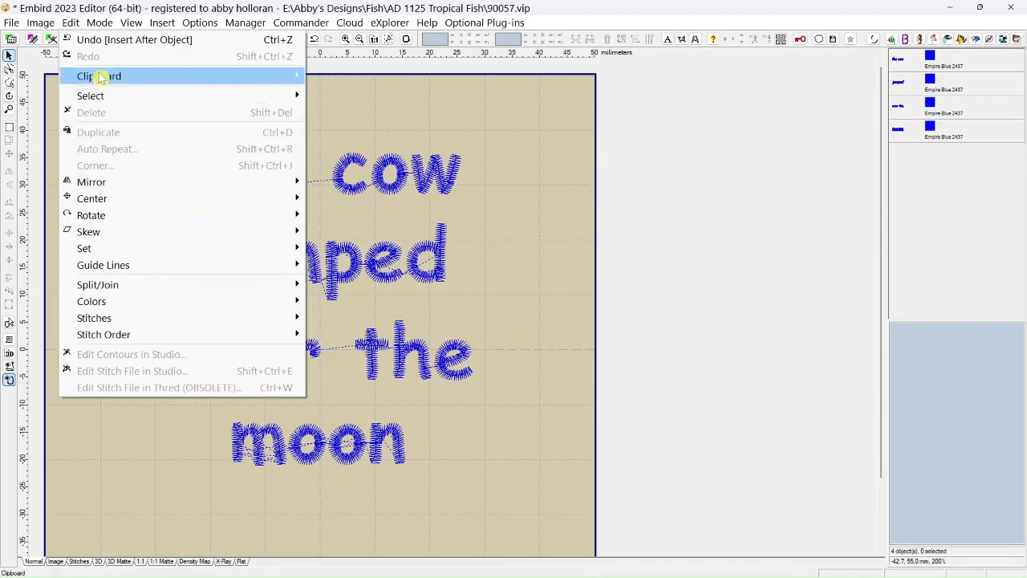
mouse_move(121, 75)
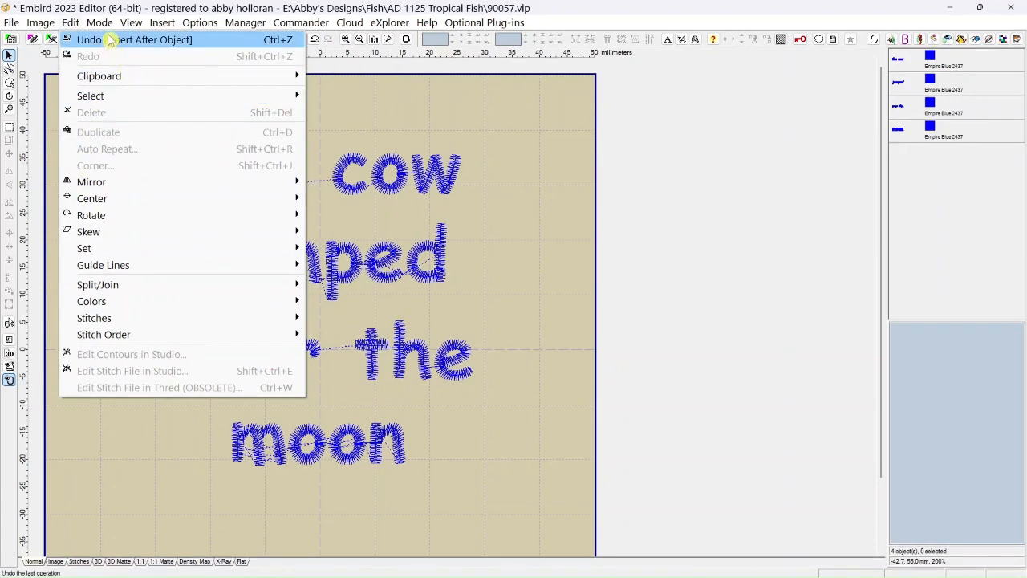
mouse_move(105, 29)
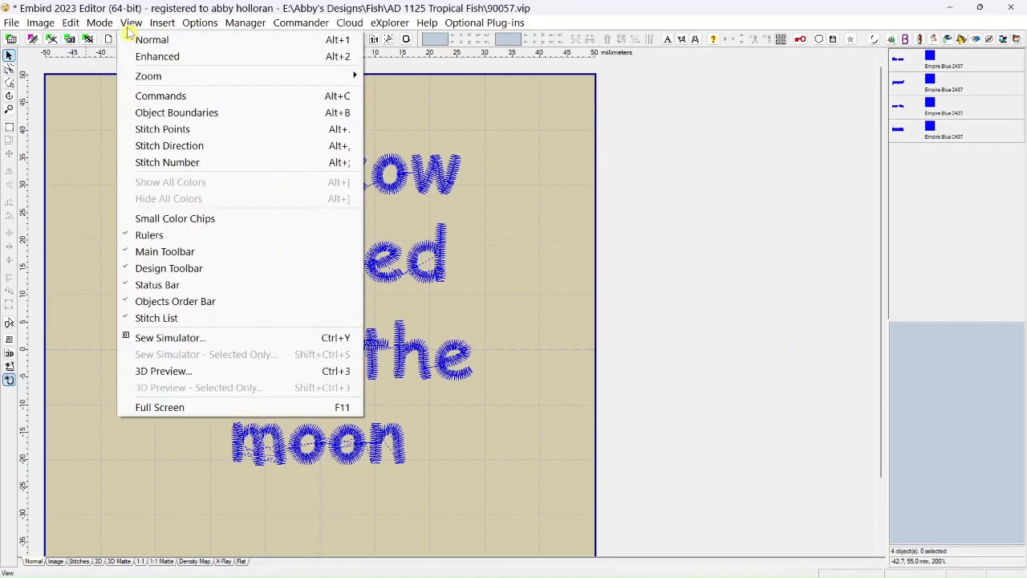